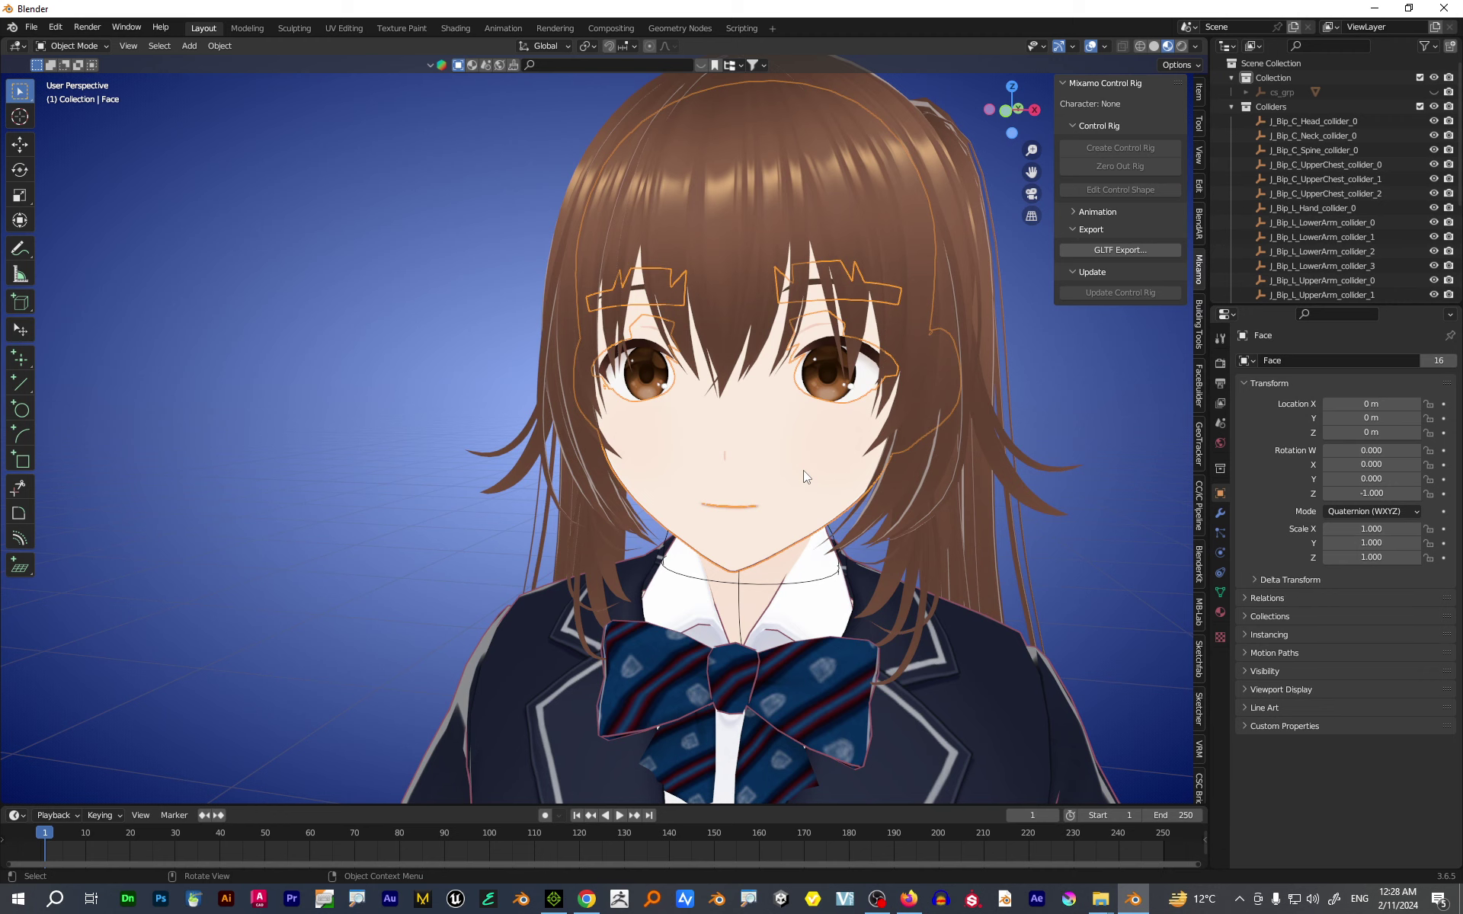
- Insert a keyframe on the value of the face mesh's Fcl_ALL_Joy shape key at frame 1
{"action": "left_click", "coordinate": [1220, 592]}
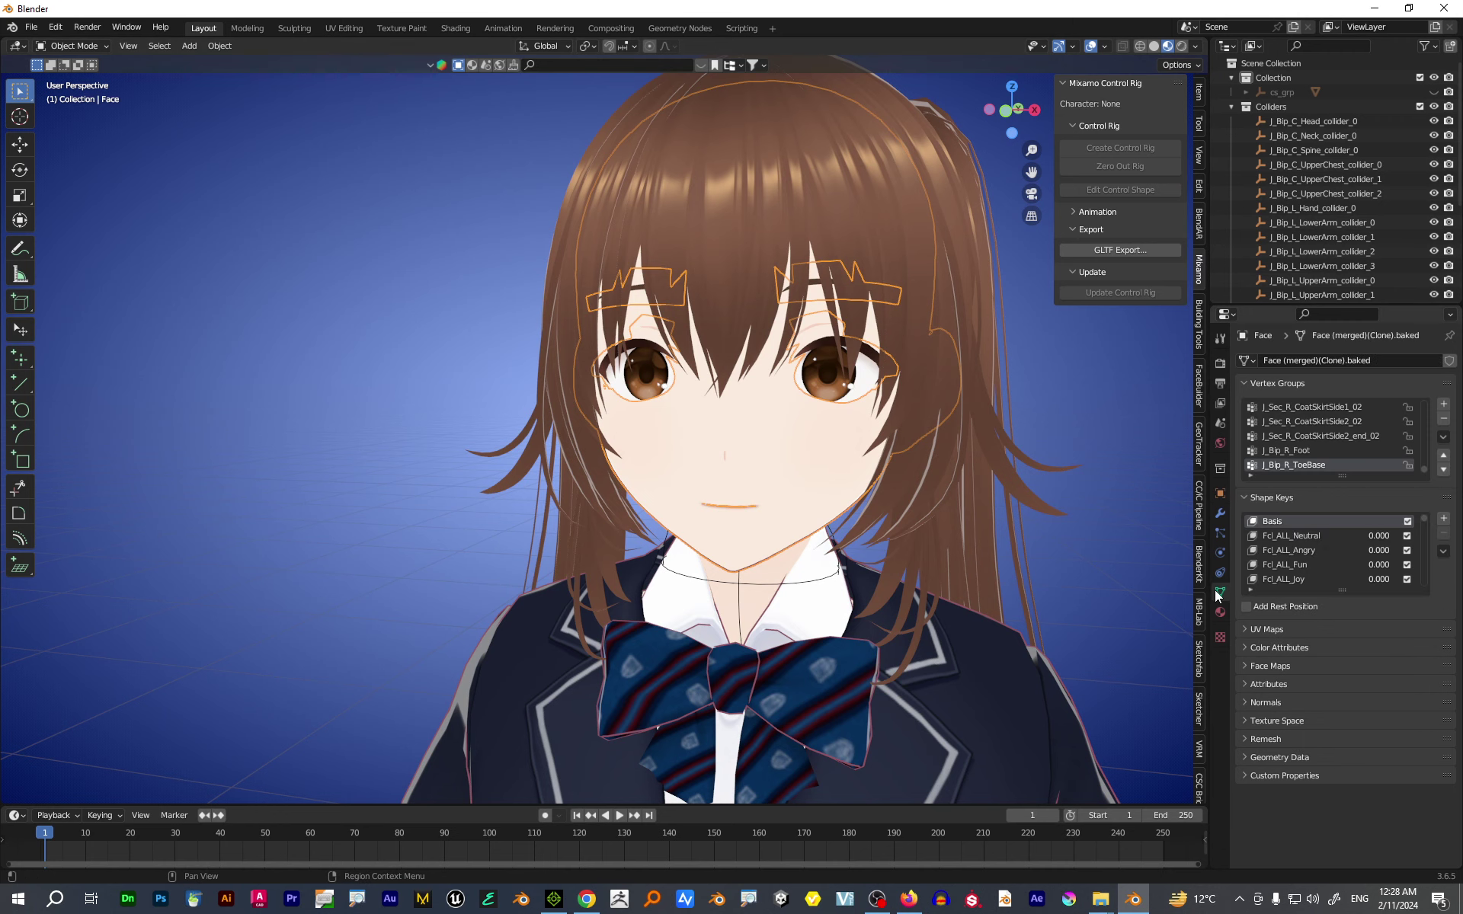
{"action": "left_click", "coordinate": [1313, 550]}
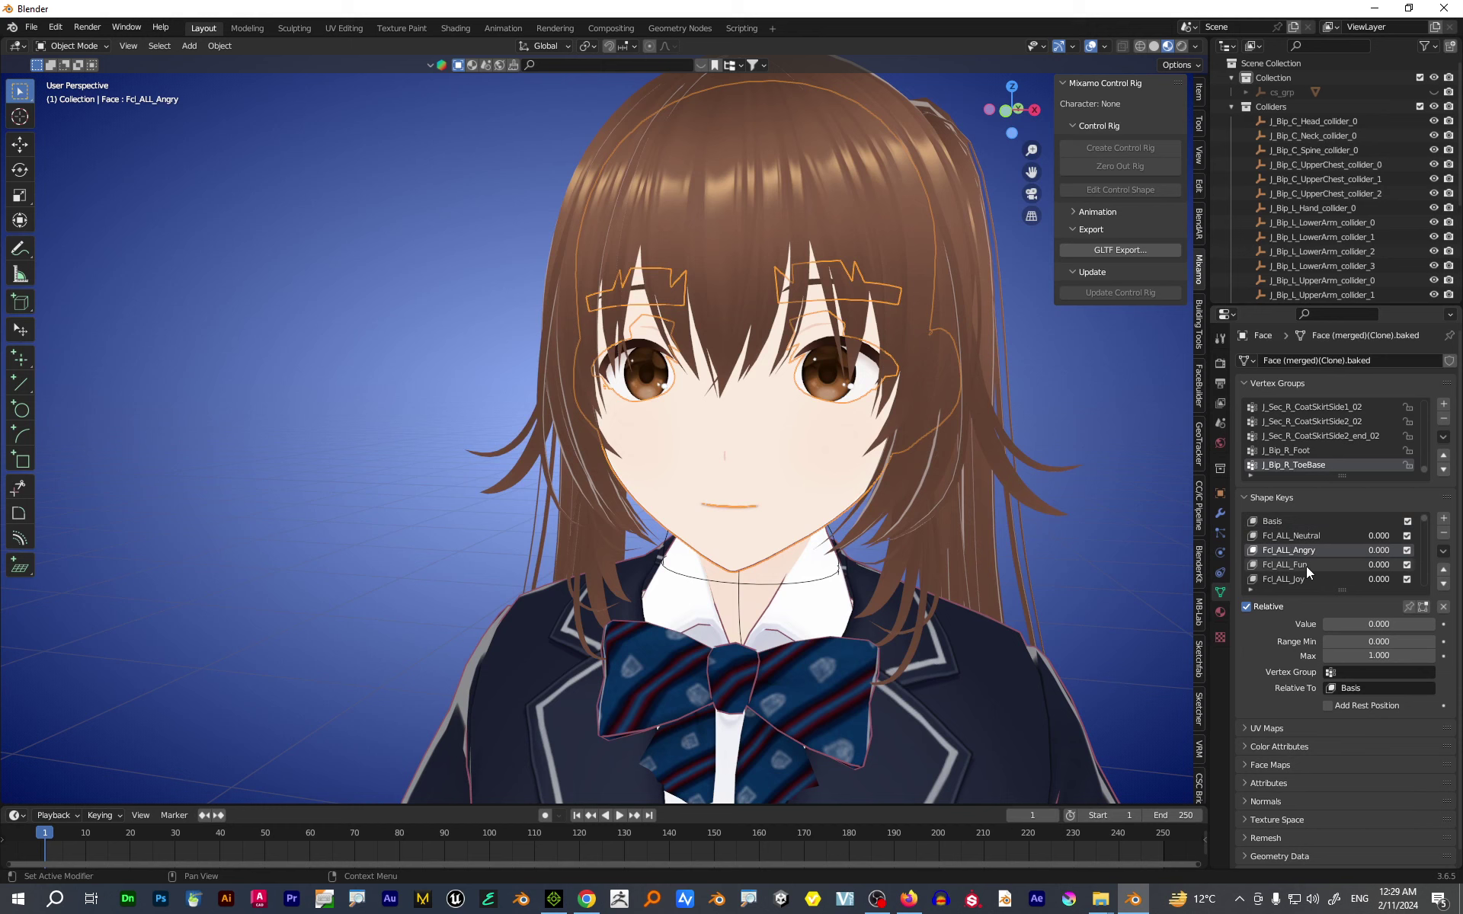
{"action": "left_click", "coordinate": [1306, 567]}
{"action": "left_click", "coordinate": [1300, 578]}
{"action": "scroll", "coordinate": [1329, 565], "scroll_direction": "down", "scroll_amount": 2}
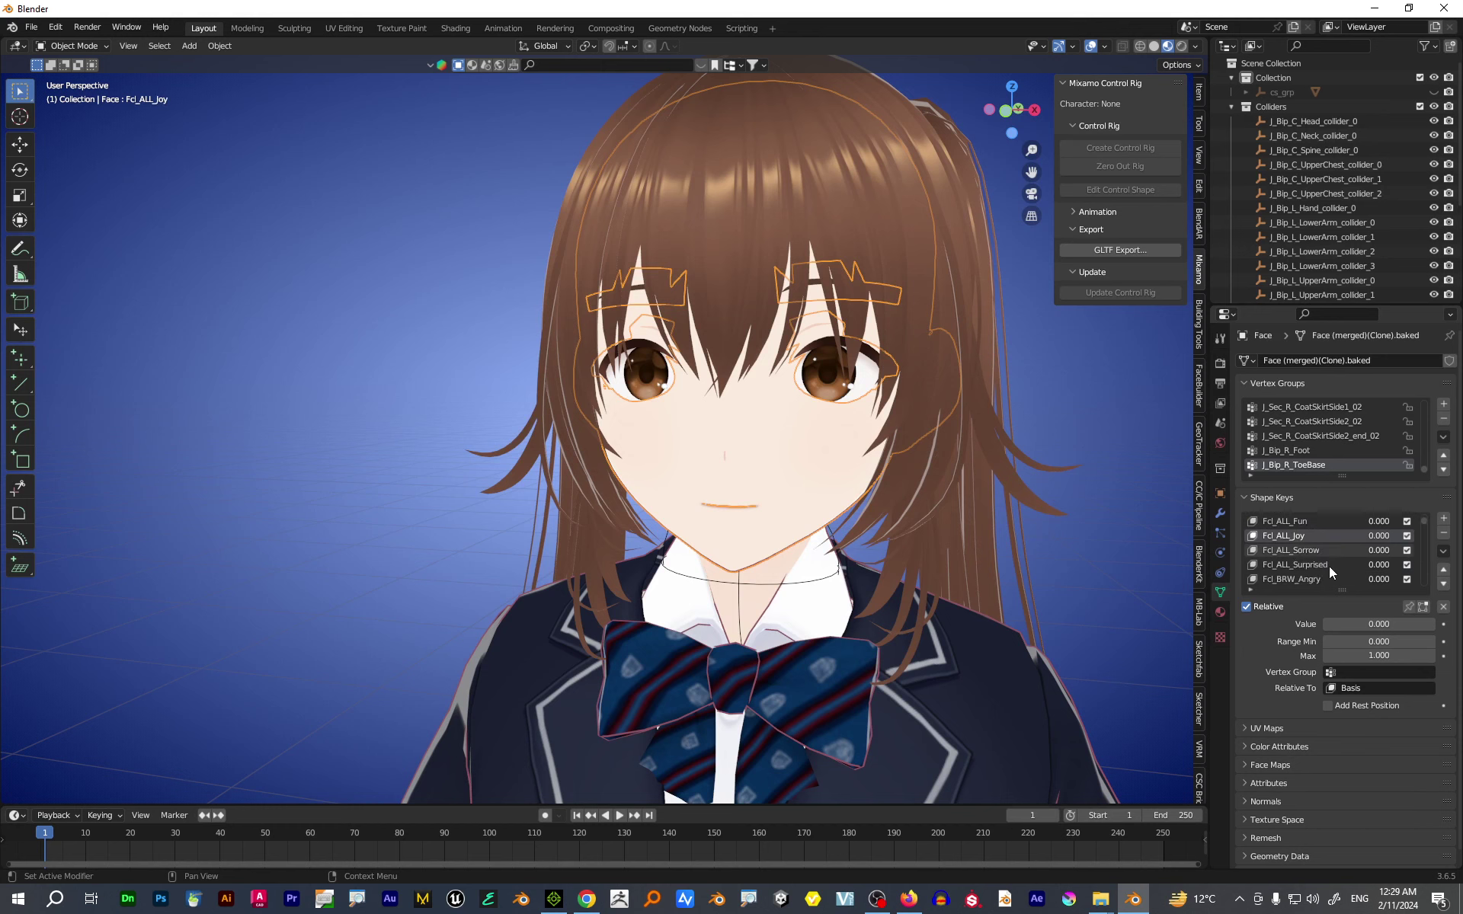
{"action": "mouse_move", "coordinate": [1379, 624]}
{"action": "left_mouse_down"}
{"action": "mouse_move", "coordinate": [1409, 624]}
{"action": "mouse_move", "coordinate": [1379, 624]}
{"action": "left_mouse_up"}
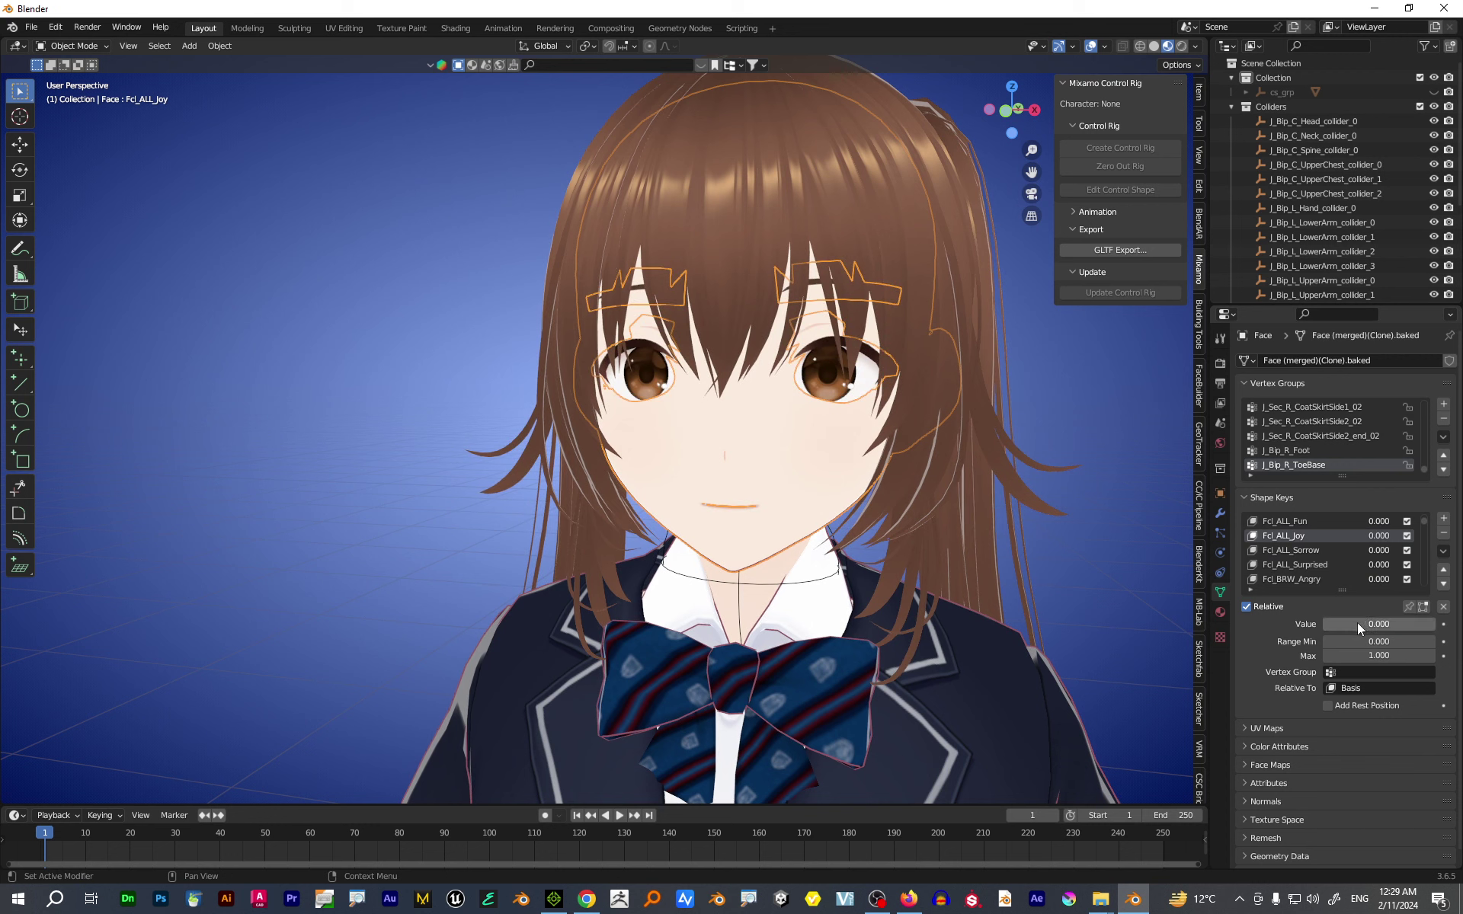
{"action": "key", "text": "i"}
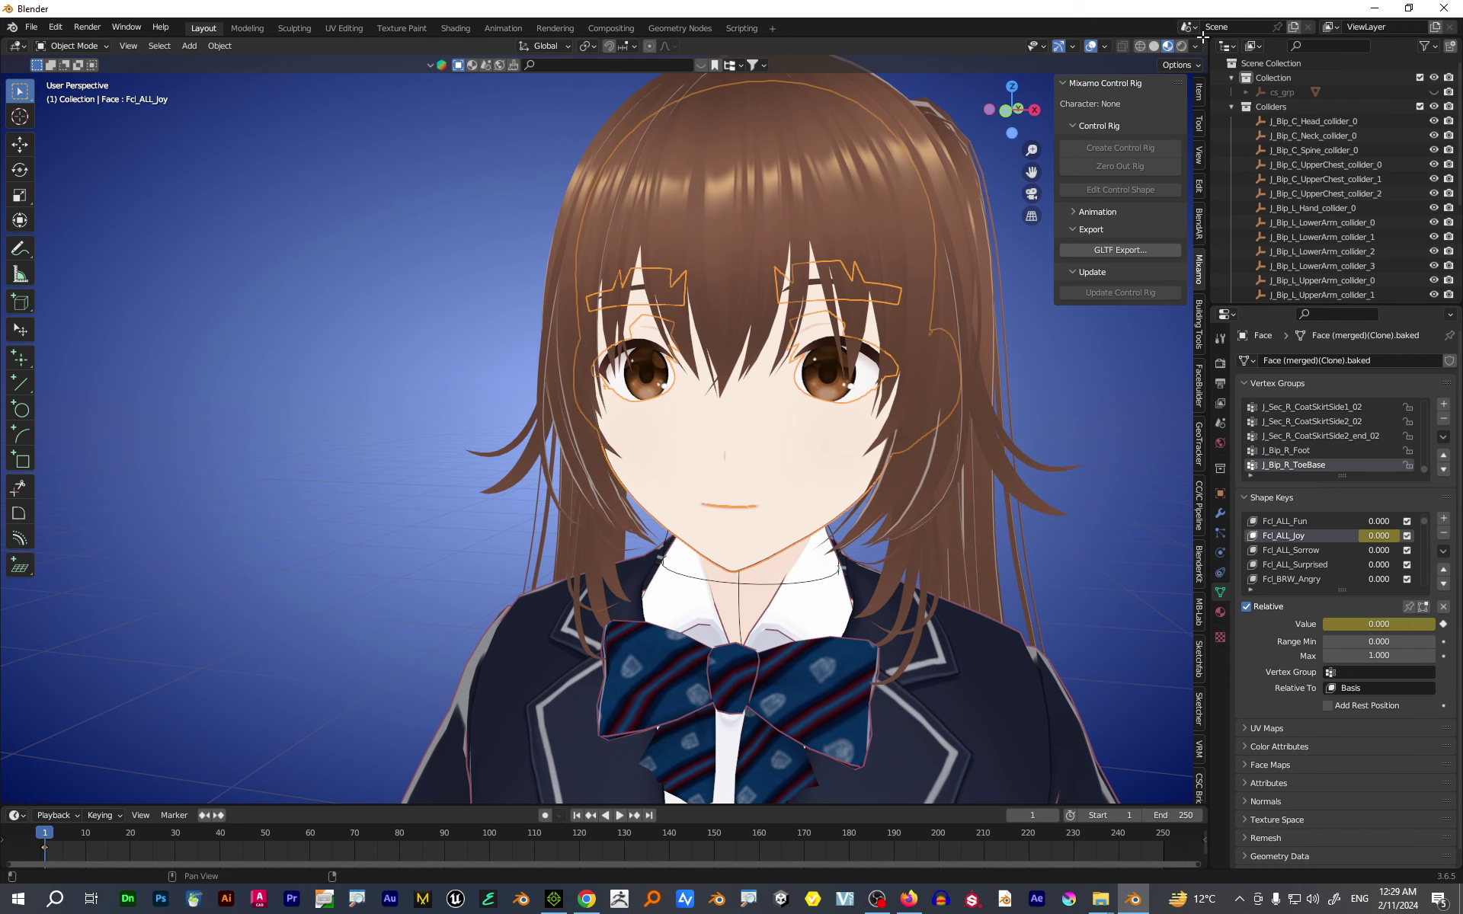
- Split the 3D viewport horizontally and turn the new lower area into a Graph Editor
{"action": "left_click_drag", "start_coordinate": [1200, 55], "coordinate": [1187, 633]}
{"action": "left_click", "coordinate": [21, 643]}
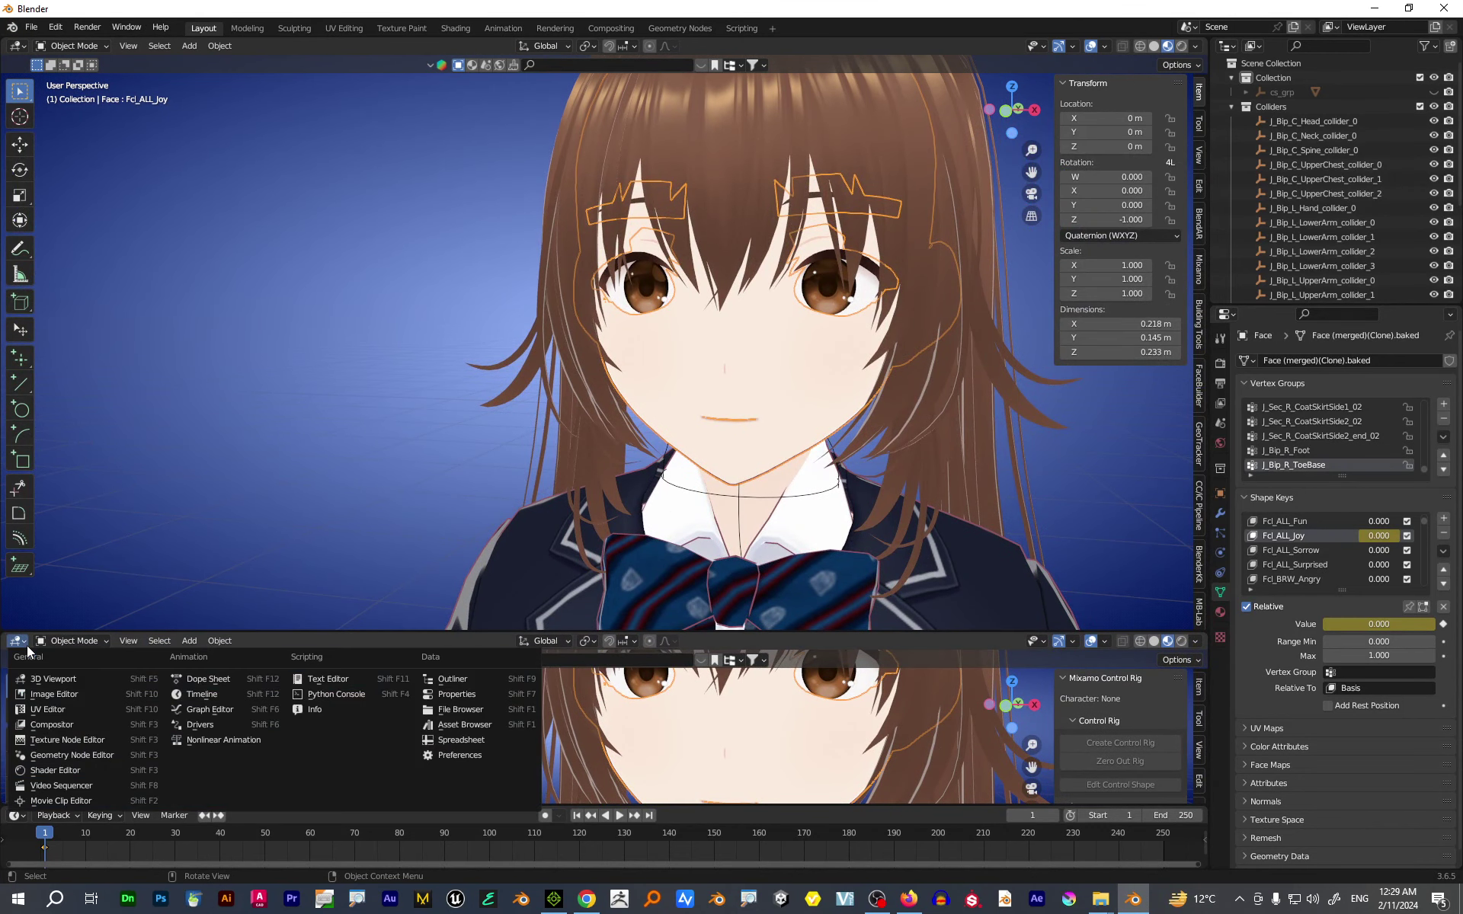
{"action": "left_click", "coordinate": [201, 710]}
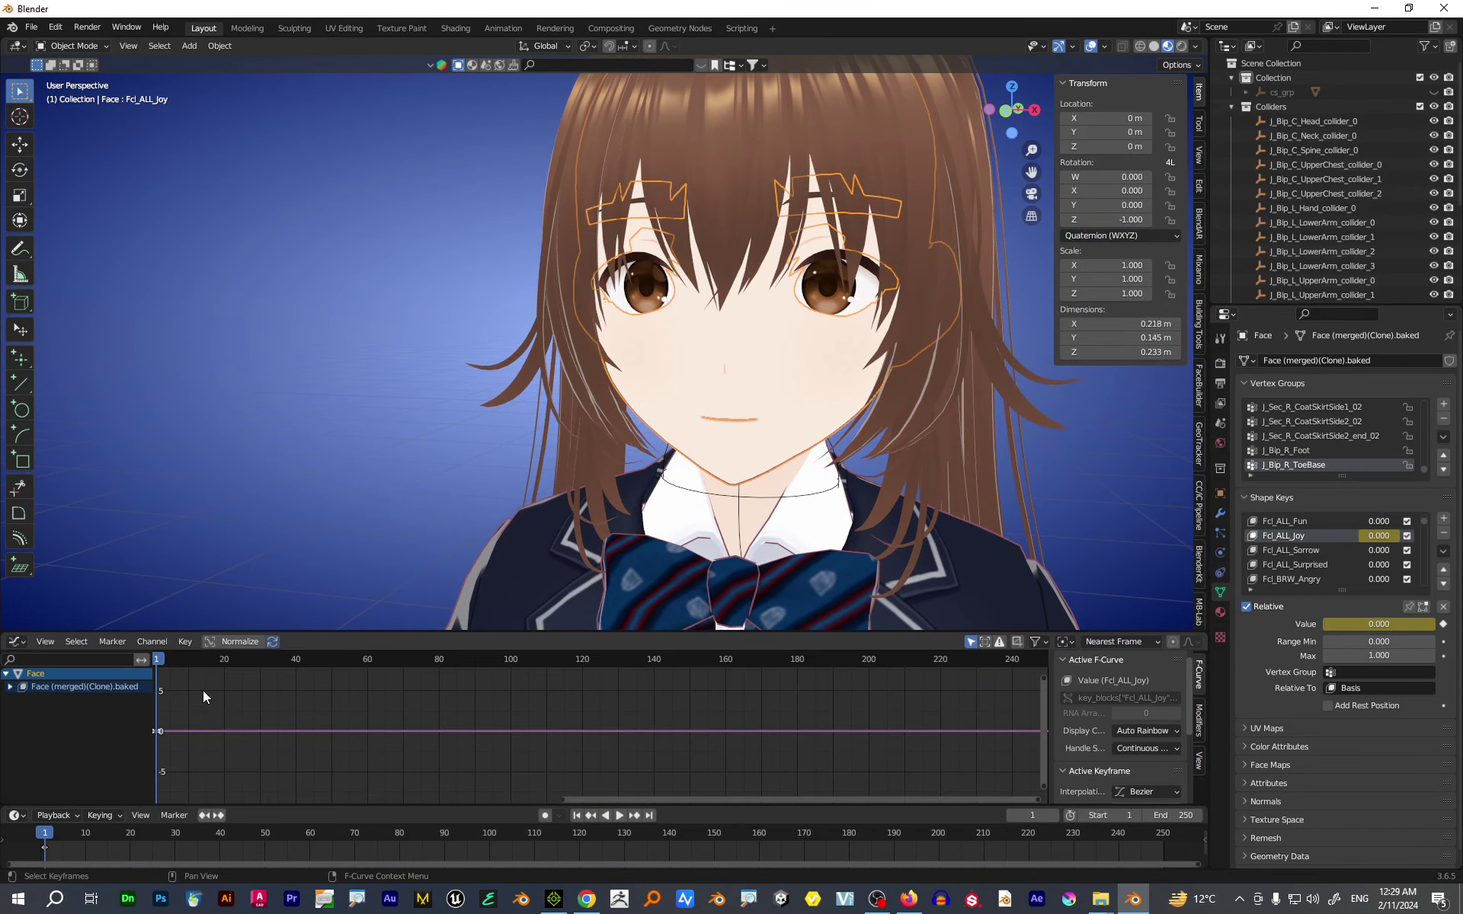
- Bake the sound file WhatsApp Ptt 2024-02-09 at 1.36.34 PM.ogg from the Downloads folder to the Fcl_ALL_Joy F-curve
{"action": "left_click", "coordinate": [153, 642]}
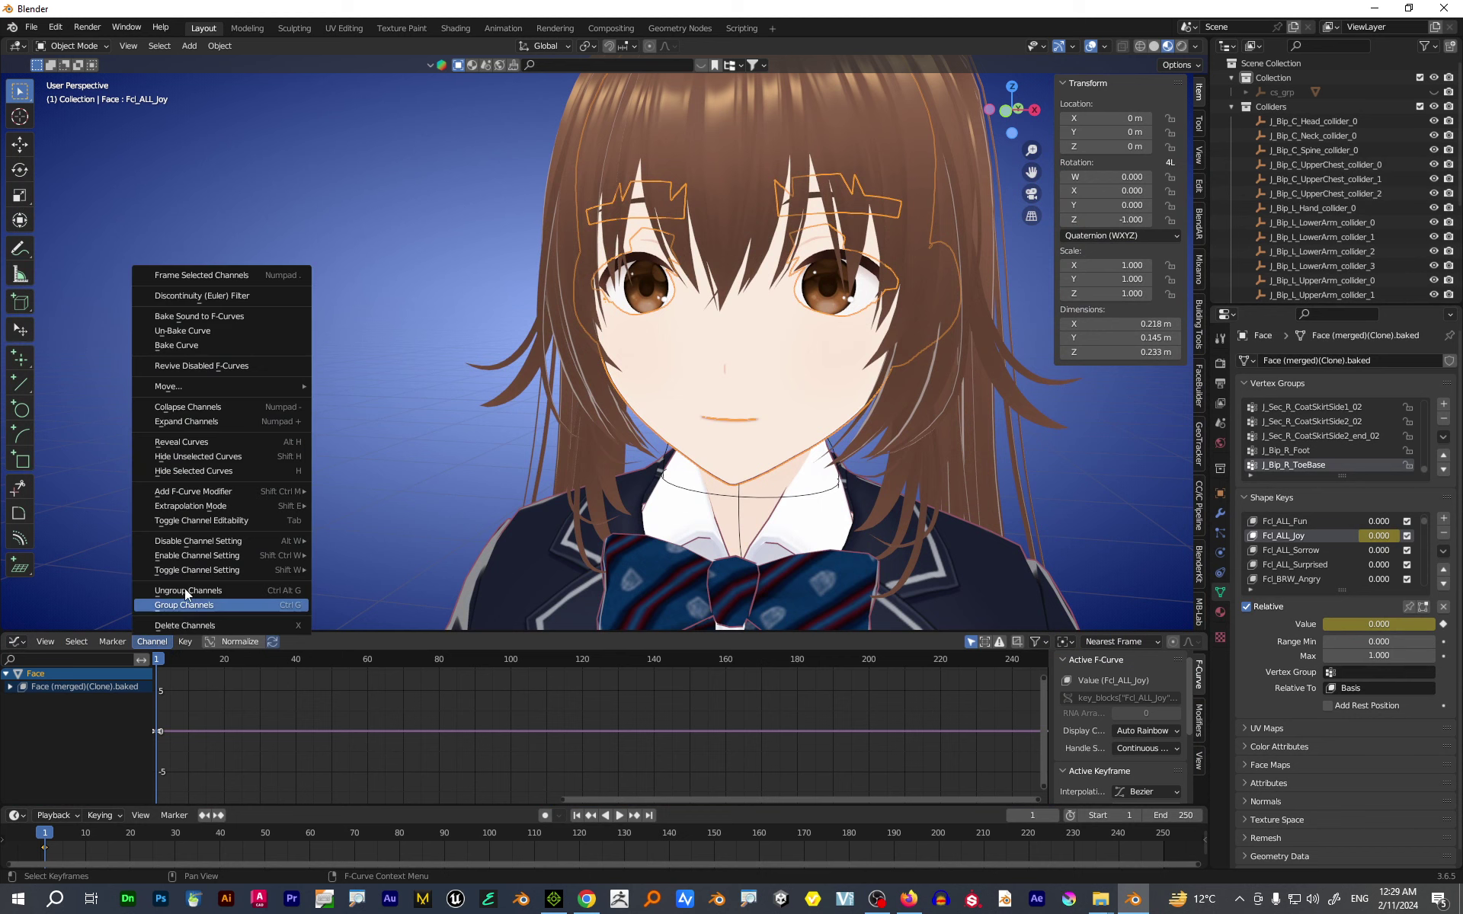
{"action": "left_click", "coordinate": [212, 316]}
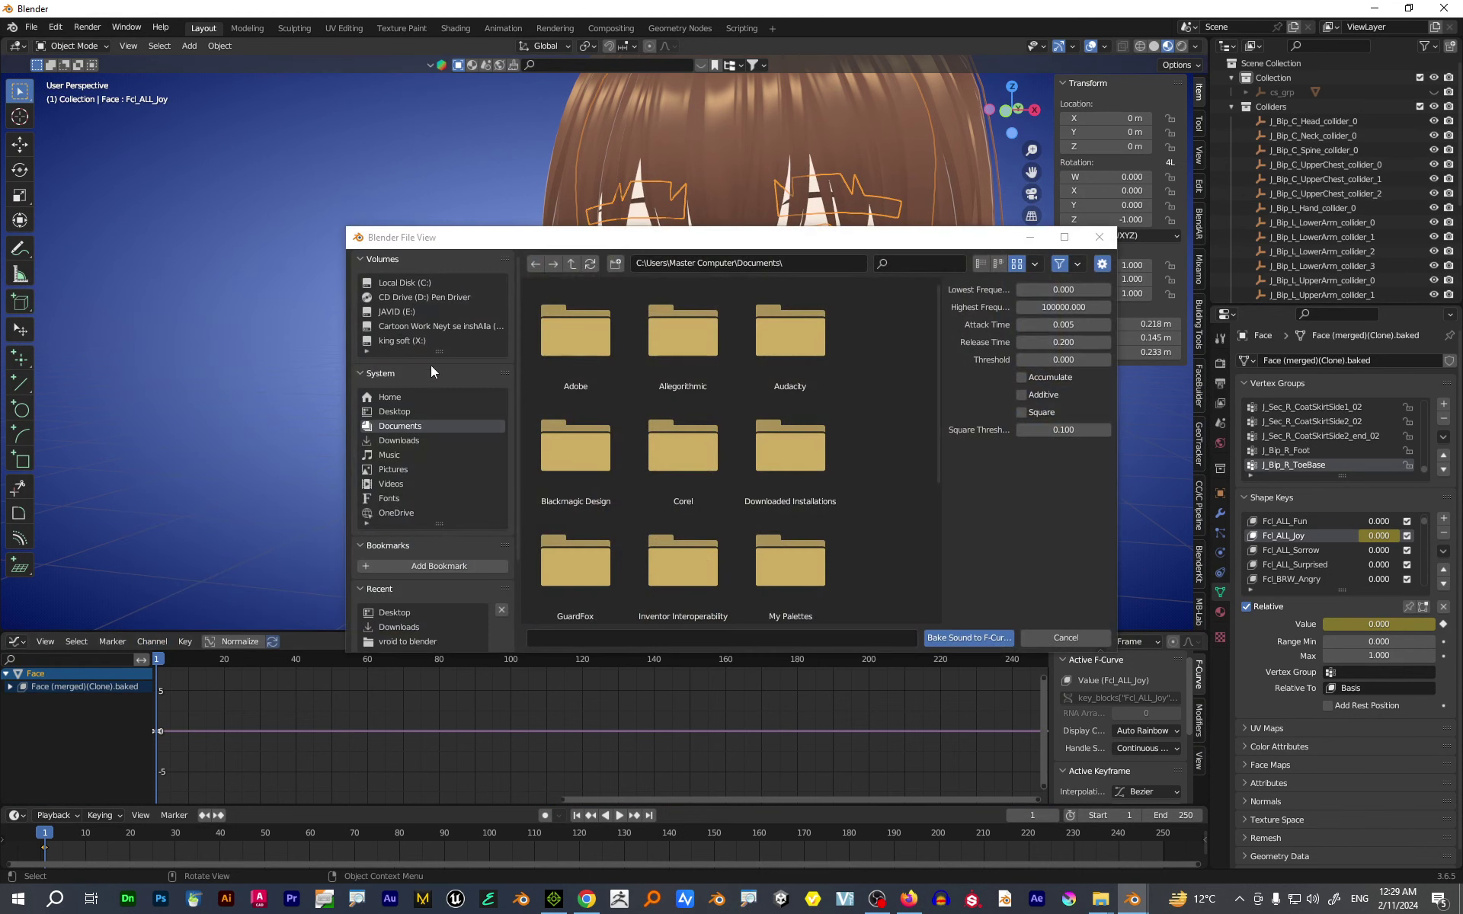
{"action": "left_click", "coordinate": [403, 442]}
{"action": "scroll", "coordinate": [566, 441], "scroll_direction": "down", "scroll_amount": 5}
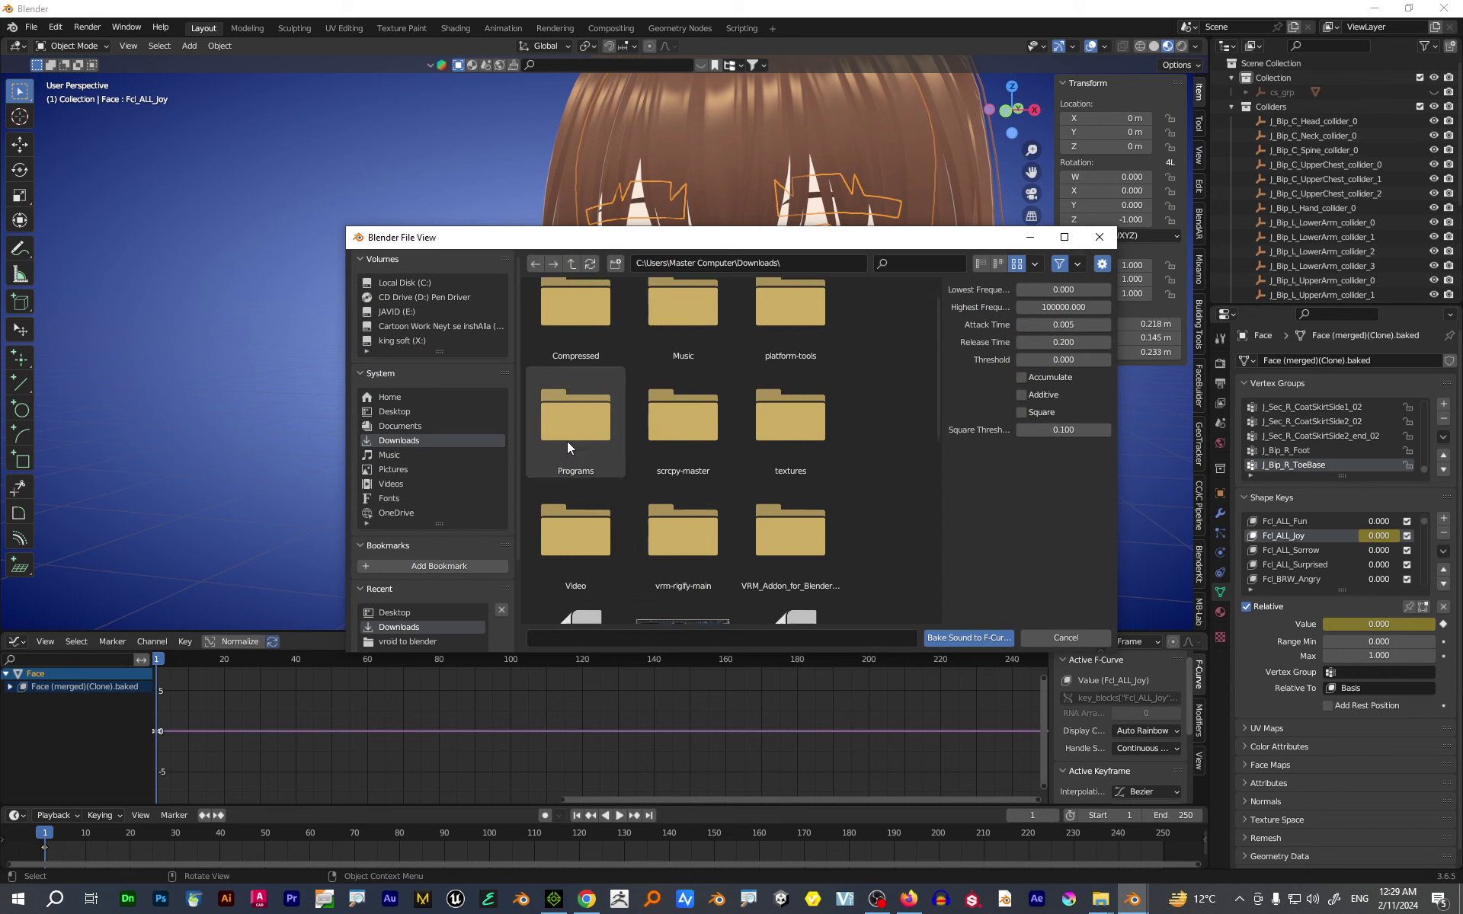
{"action": "scroll", "coordinate": [569, 445], "scroll_direction": "down", "scroll_amount": 2}
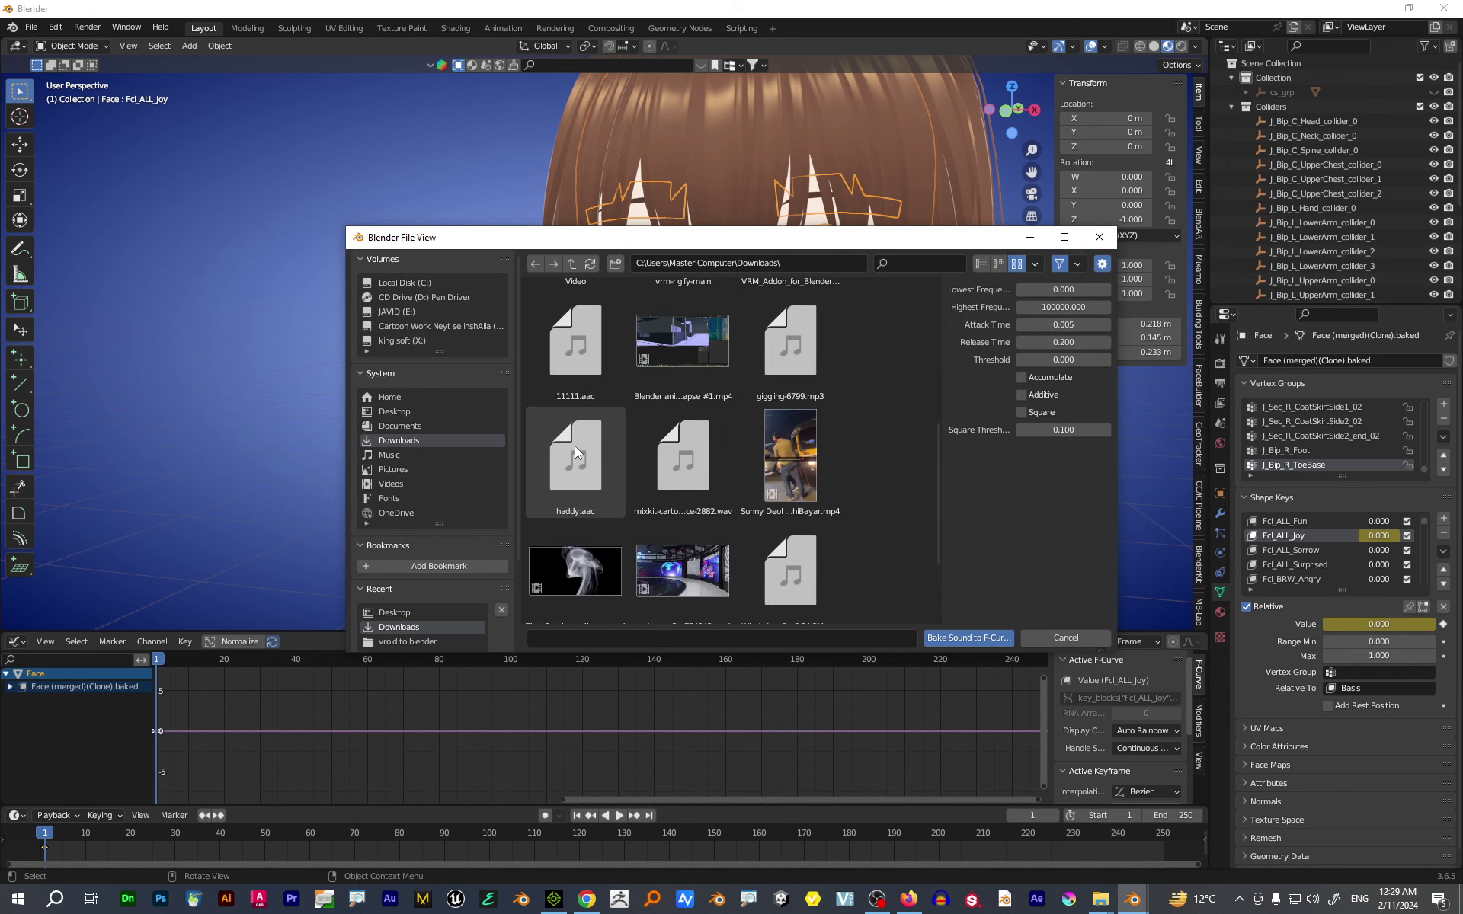
{"action": "scroll", "coordinate": [574, 450], "scroll_direction": "down", "scroll_amount": 2}
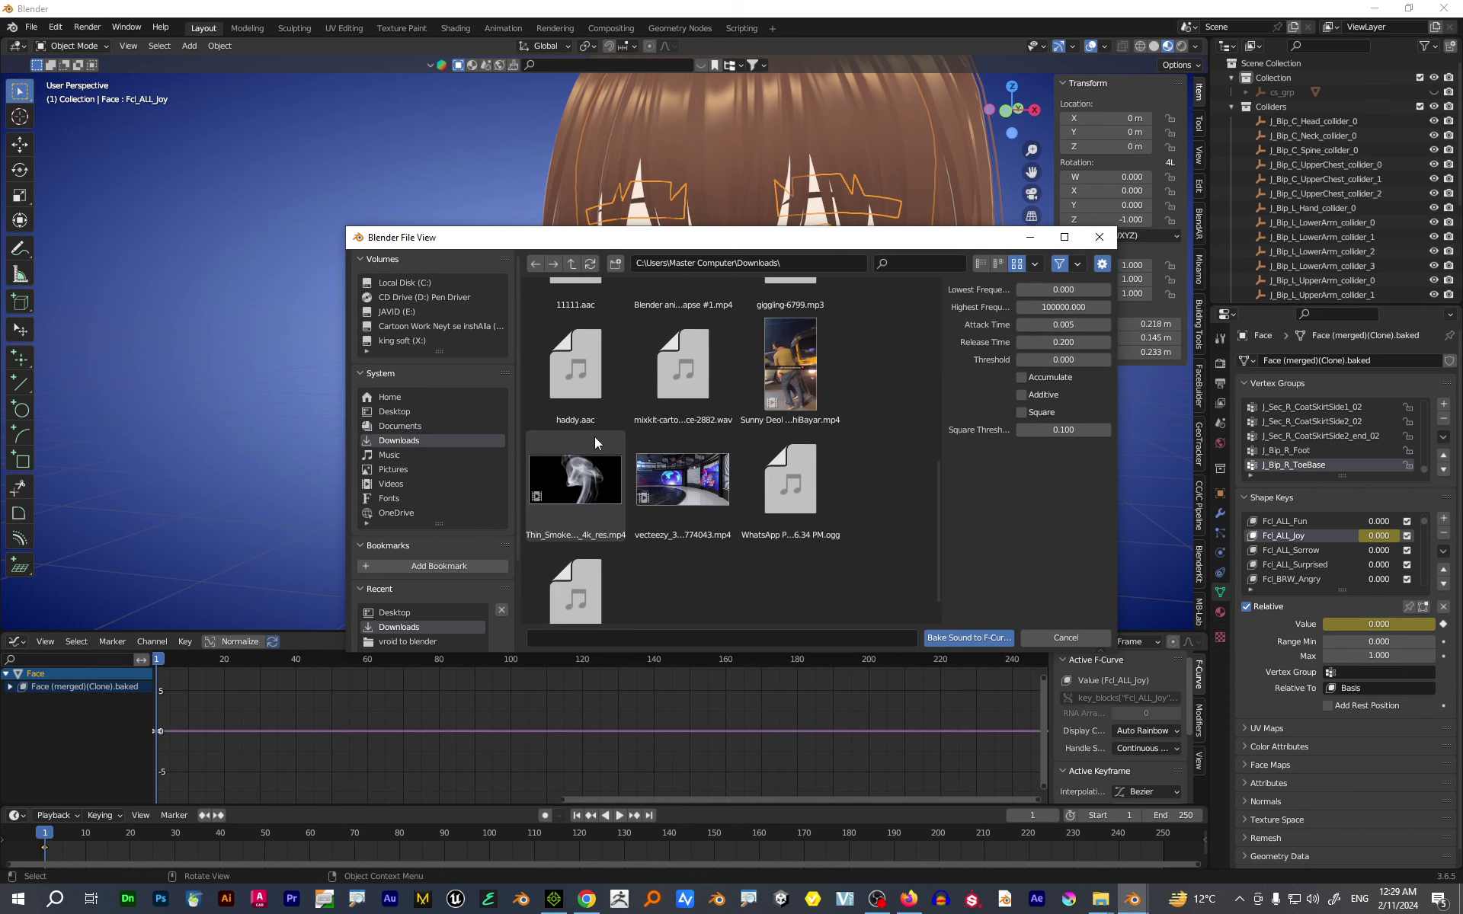
{"action": "scroll", "coordinate": [602, 391], "scroll_direction": "down", "scroll_amount": 1}
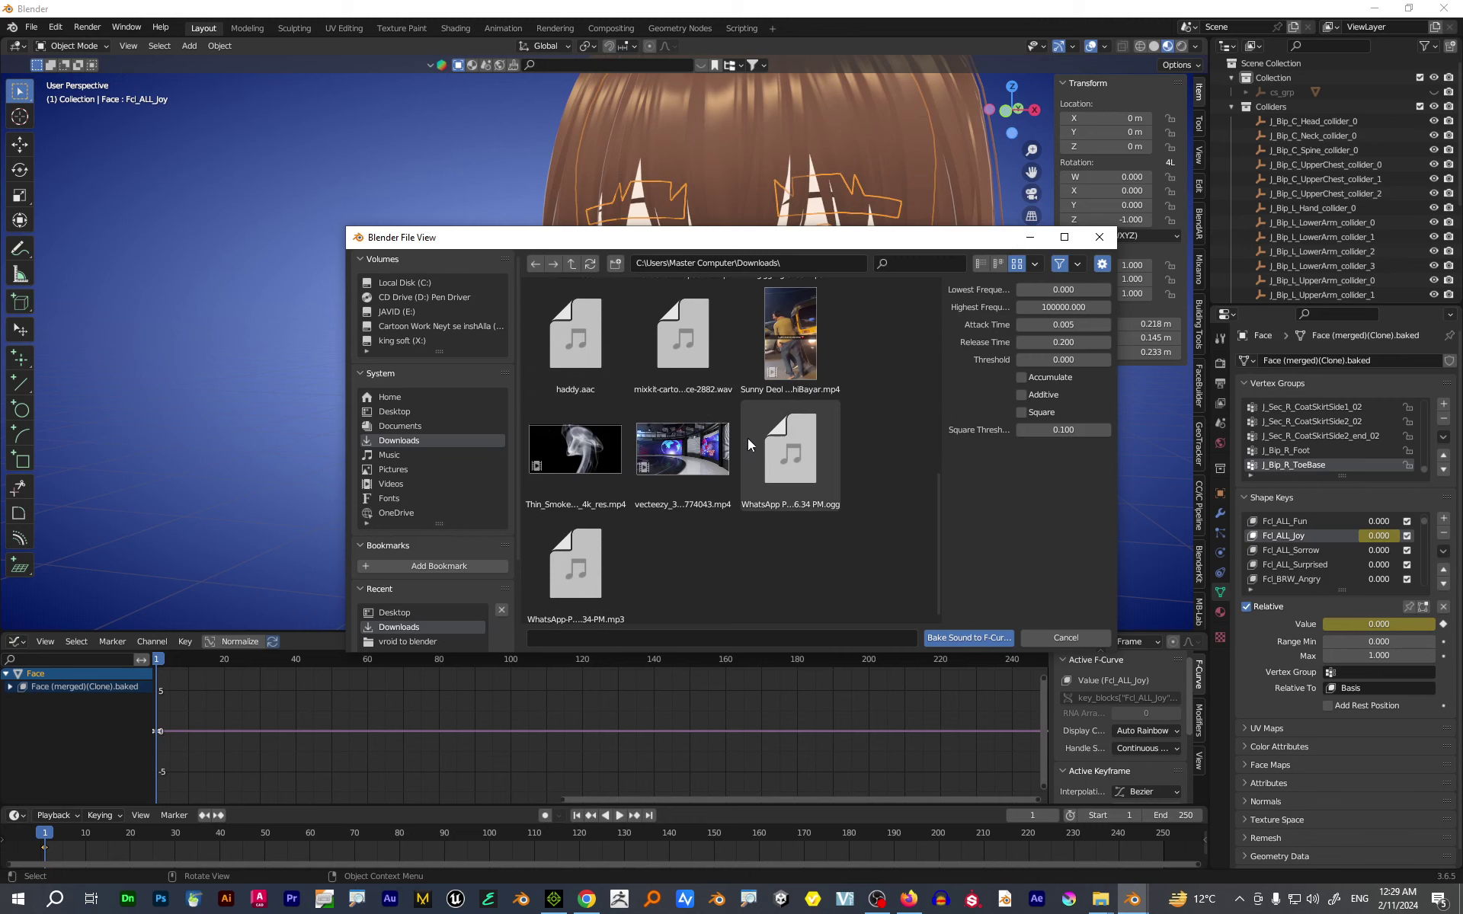
{"action": "scroll", "coordinate": [803, 446], "scroll_direction": "down", "scroll_amount": 1}
{"action": "double_click", "coordinate": [799, 437]}
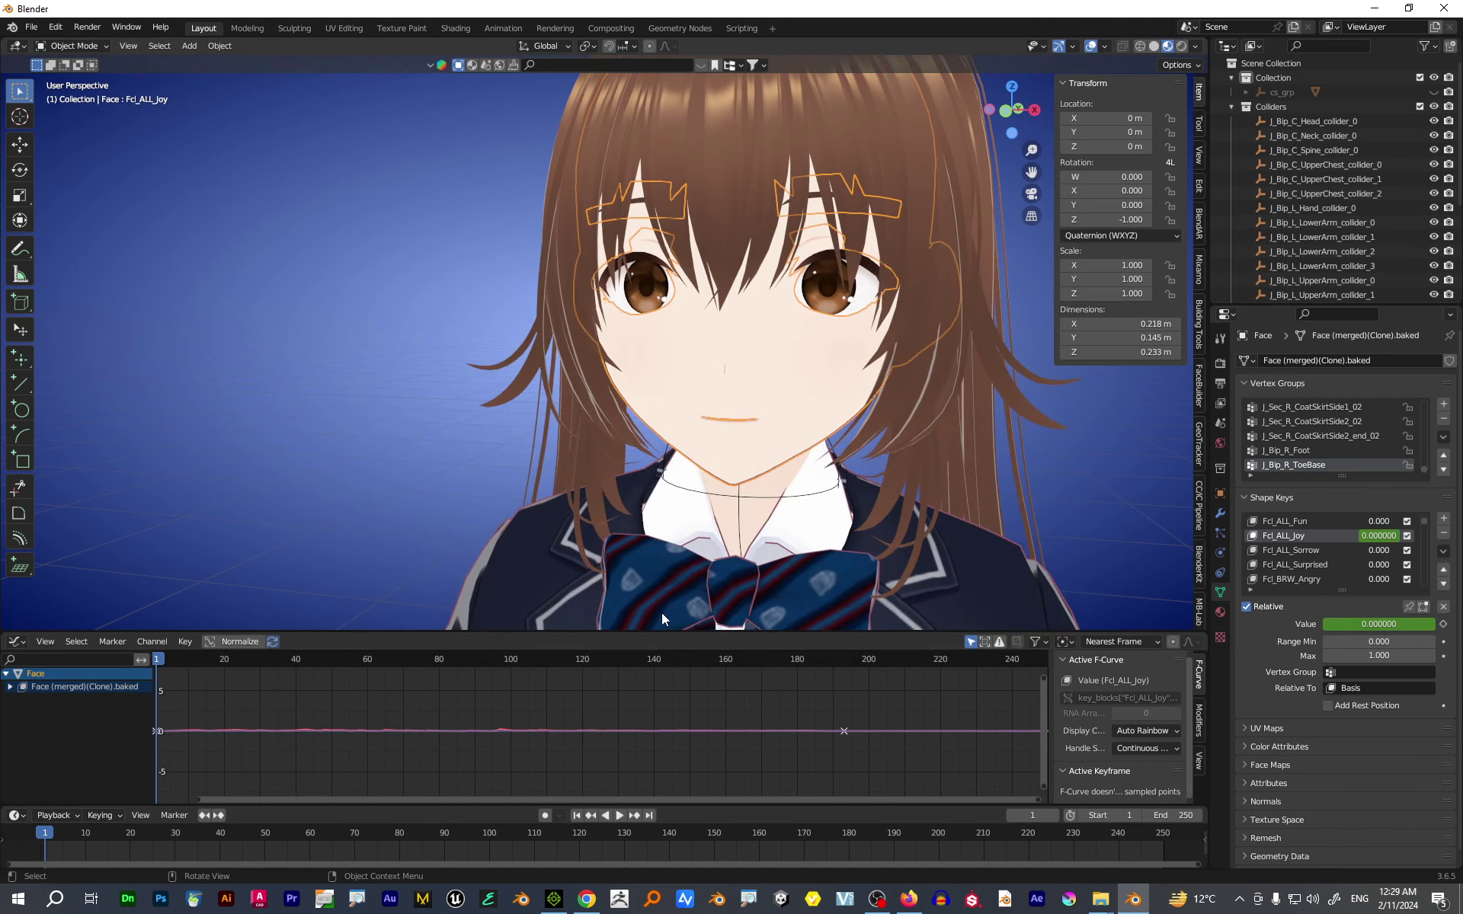
- Play back the baked mouth animation briefly, enlarge the Graph Editor and return the playhead to frame 0
{"action": "key", "text": "space"}
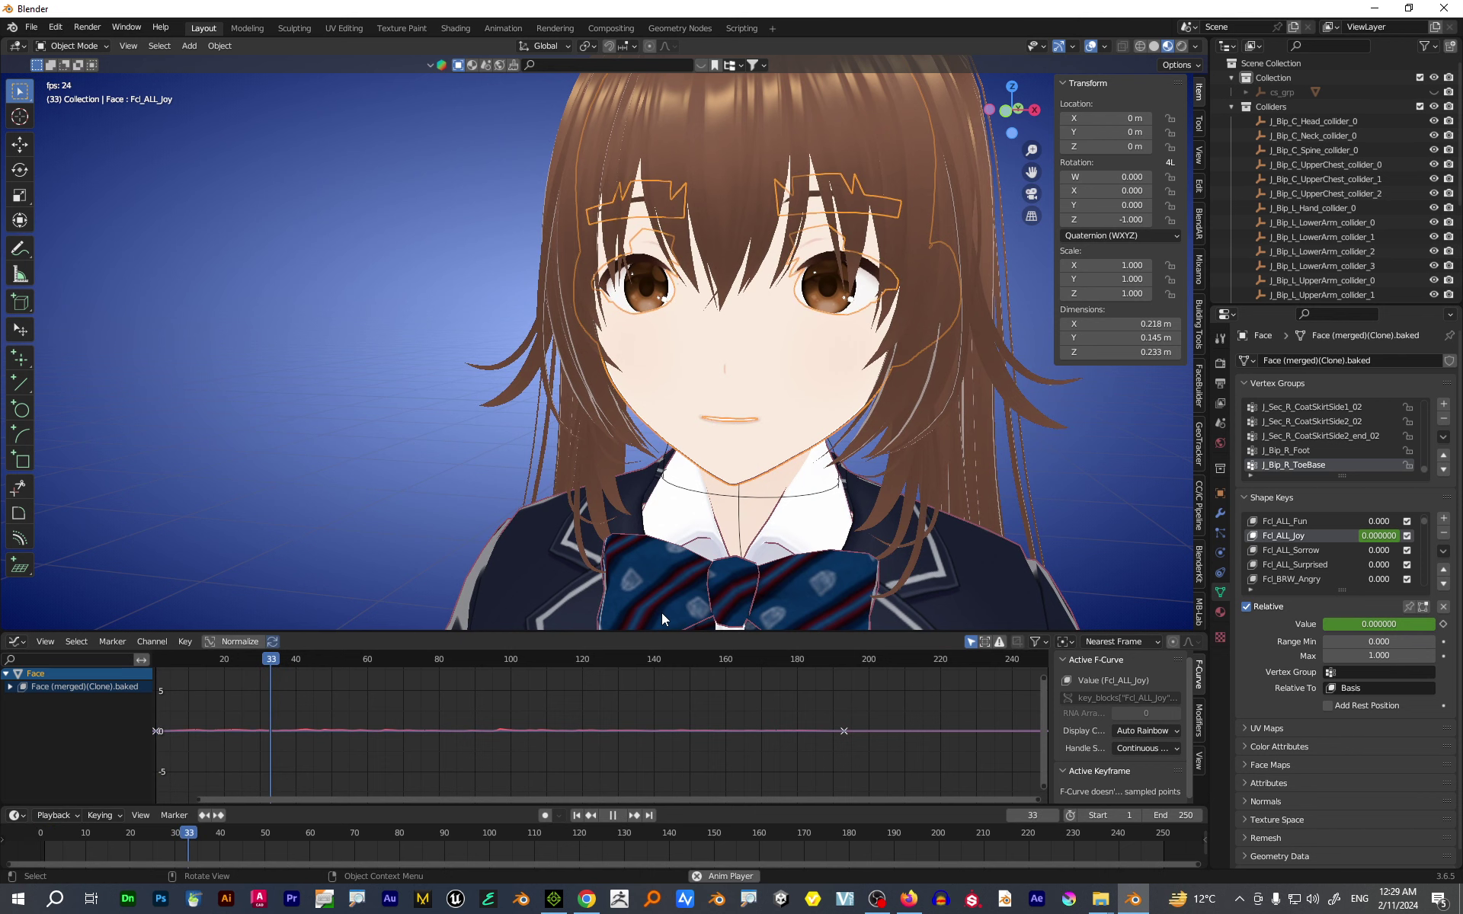
{"action": "key", "text": "space"}
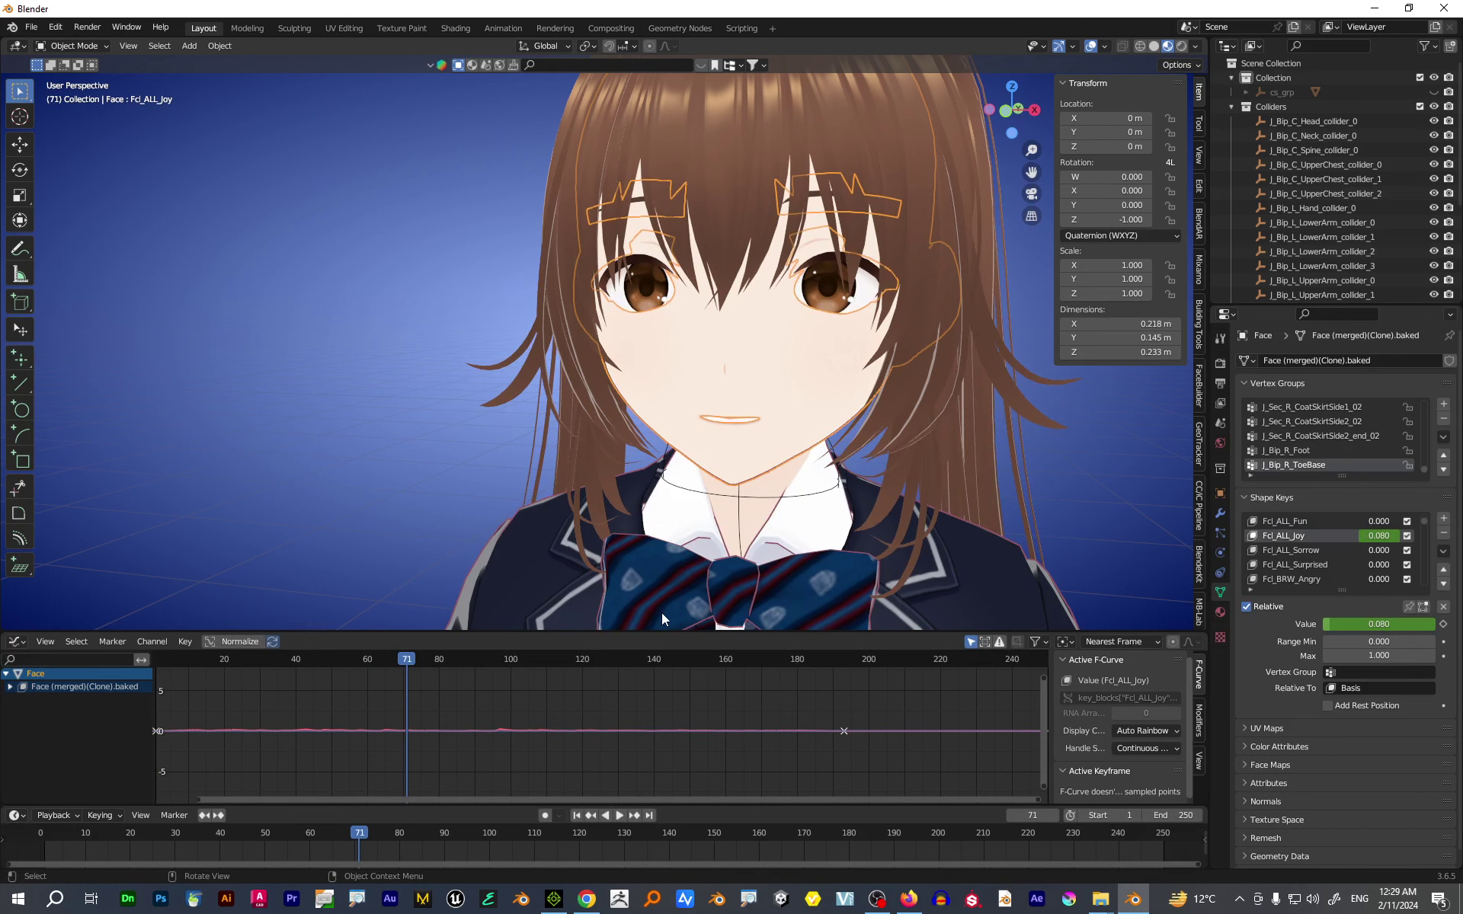
{"action": "left_click_drag", "start_coordinate": [577, 631], "coordinate": [581, 552]}
{"action": "left_click_drag", "start_coordinate": [414, 587], "coordinate": [156, 701]}
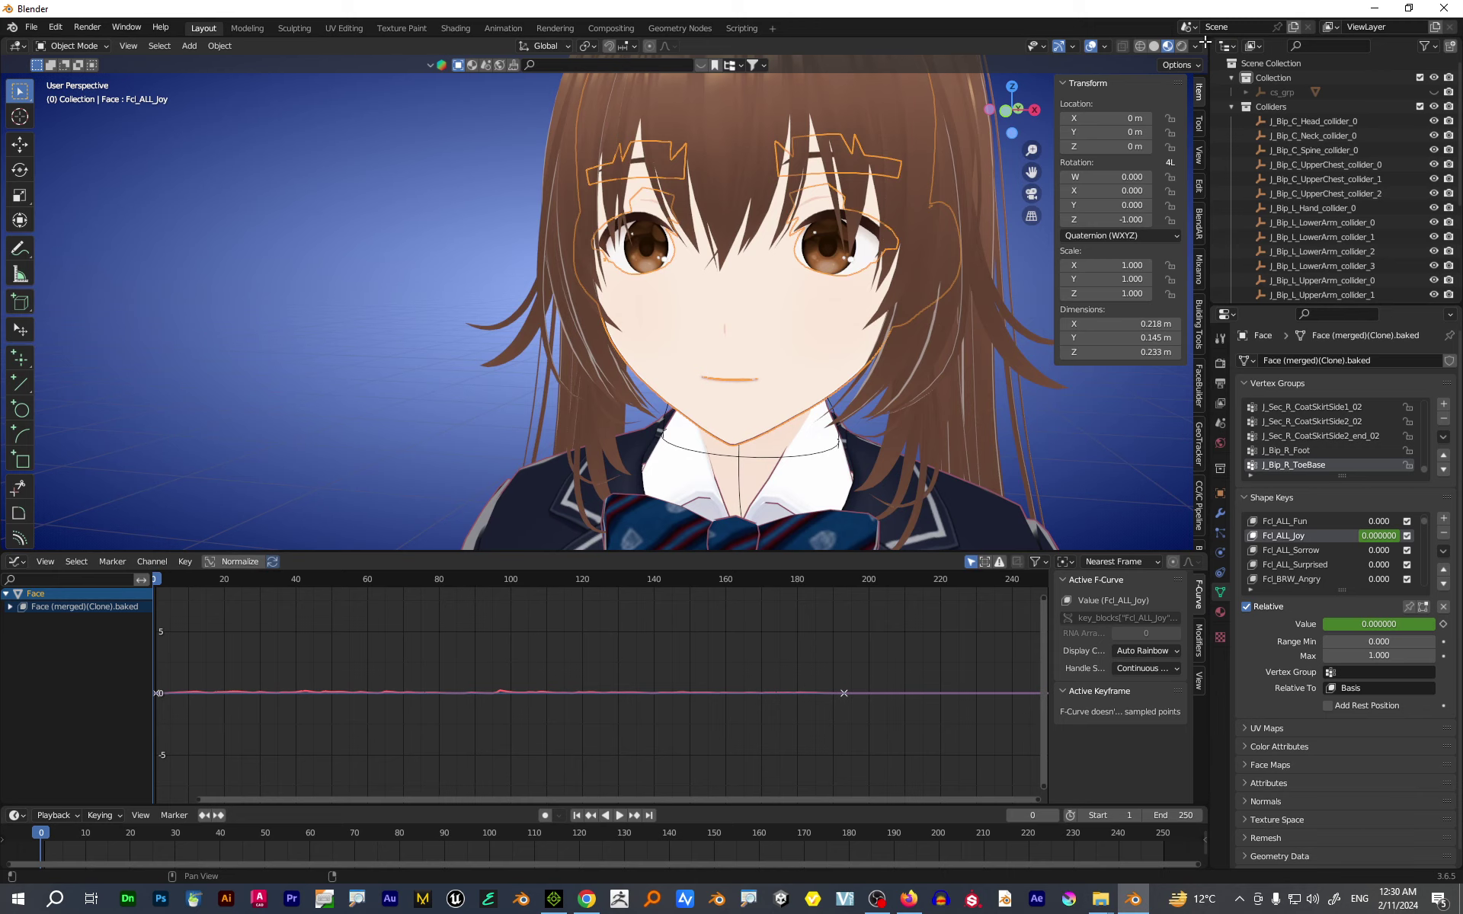
- Split the 3D viewport again and turn the new area above the Graph Editor into a Video Sequencer
{"action": "left_click_drag", "start_coordinate": [1204, 42], "coordinate": [1091, 392]}
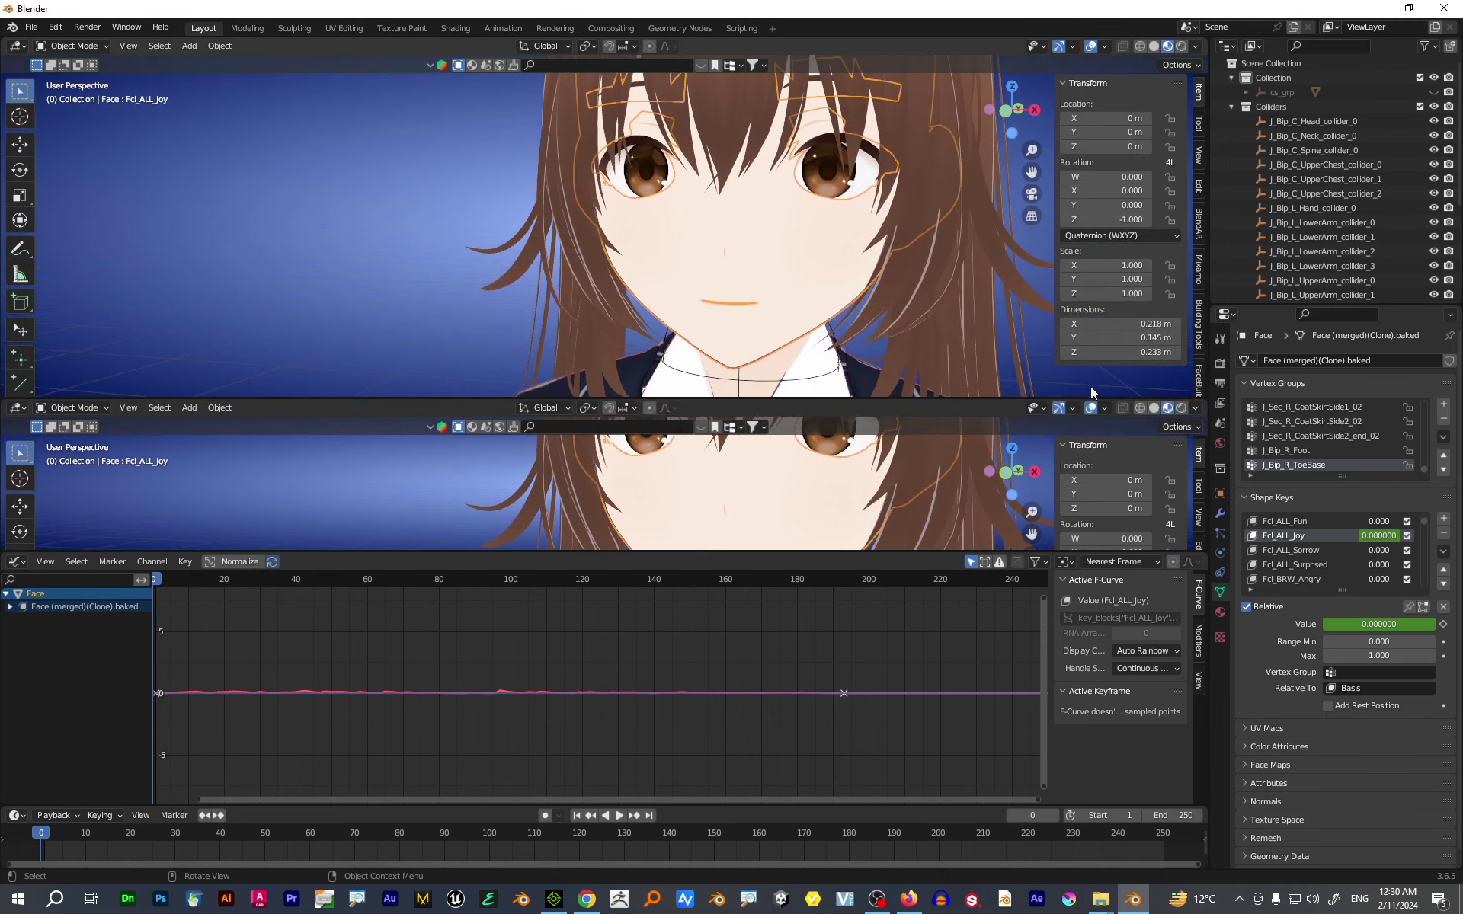
{"action": "left_click", "coordinate": [18, 409]}
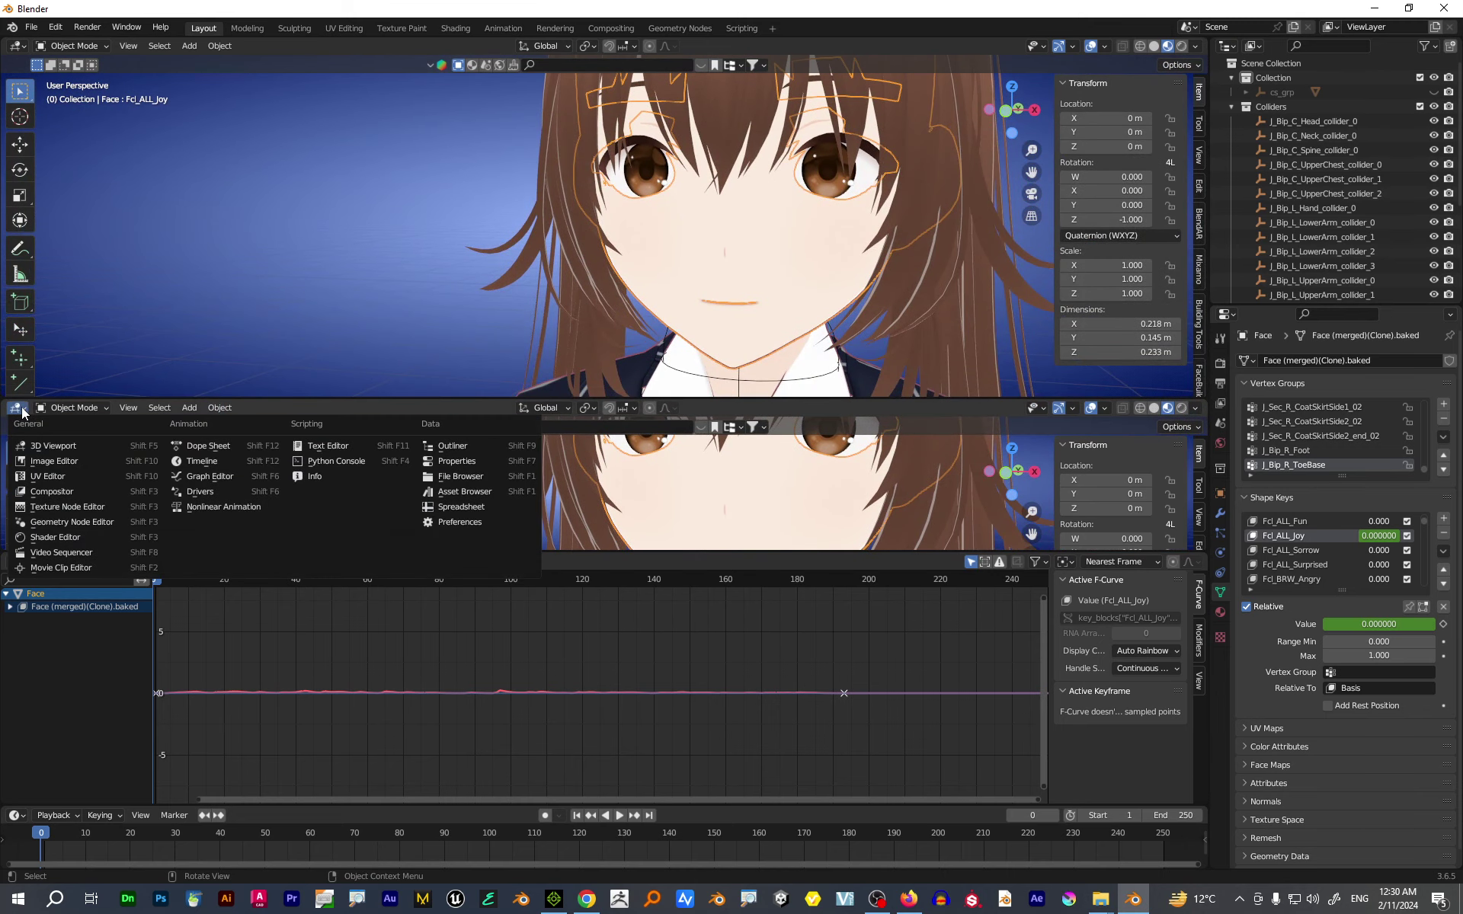
{"action": "left_click", "coordinate": [61, 552]}
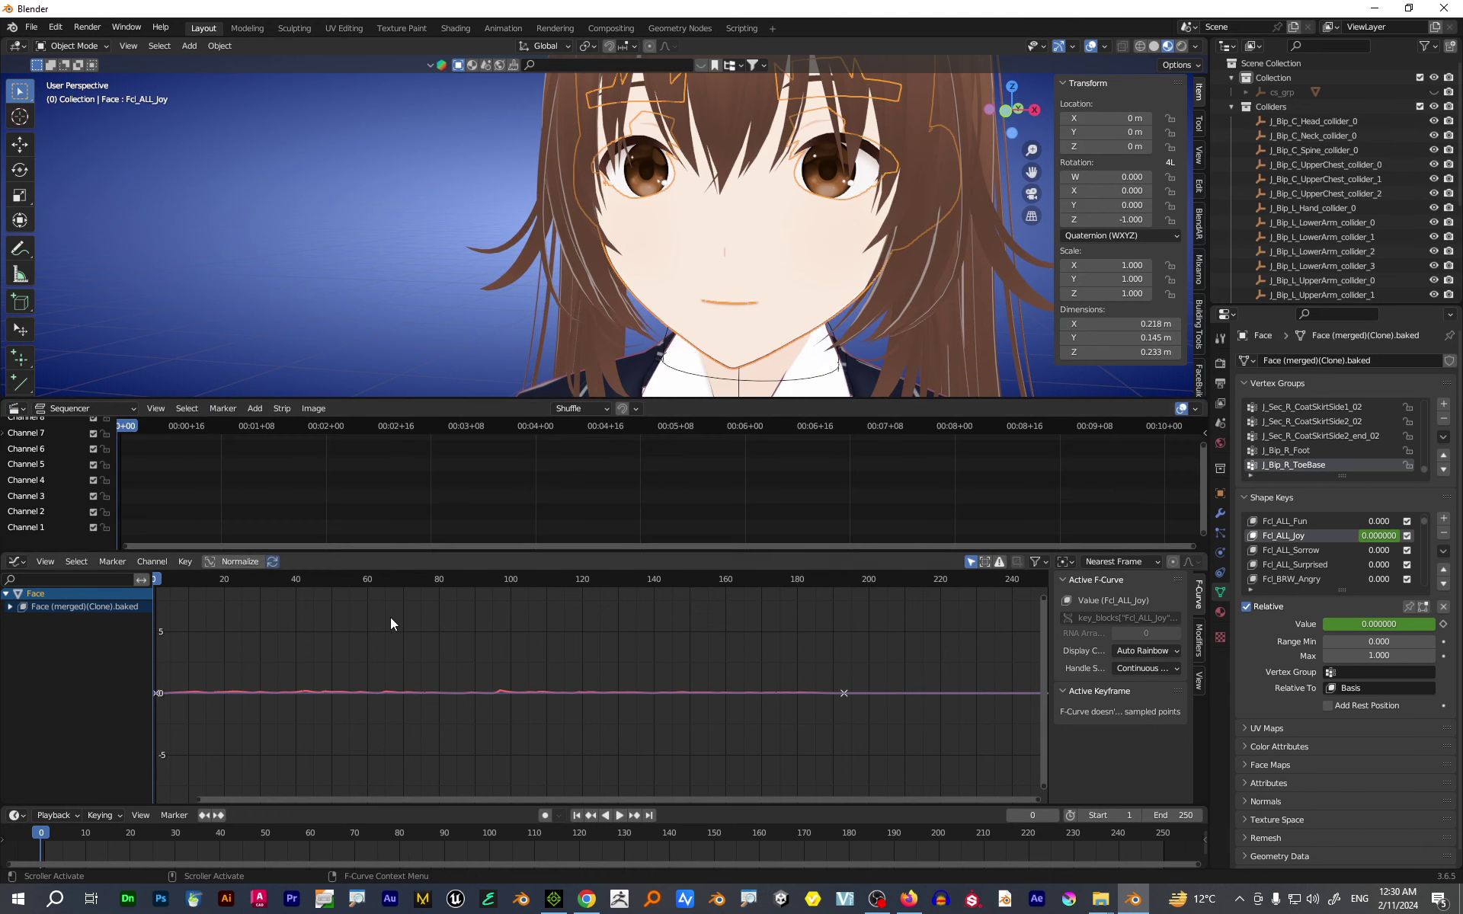
- Add WhatsApp Ptt 2024-02-09 at 1.36.34 PM.ogg from the Downloads folder as a sound strip on channel 1, starting at frame 0
{"action": "left_click", "coordinate": [256, 409]}
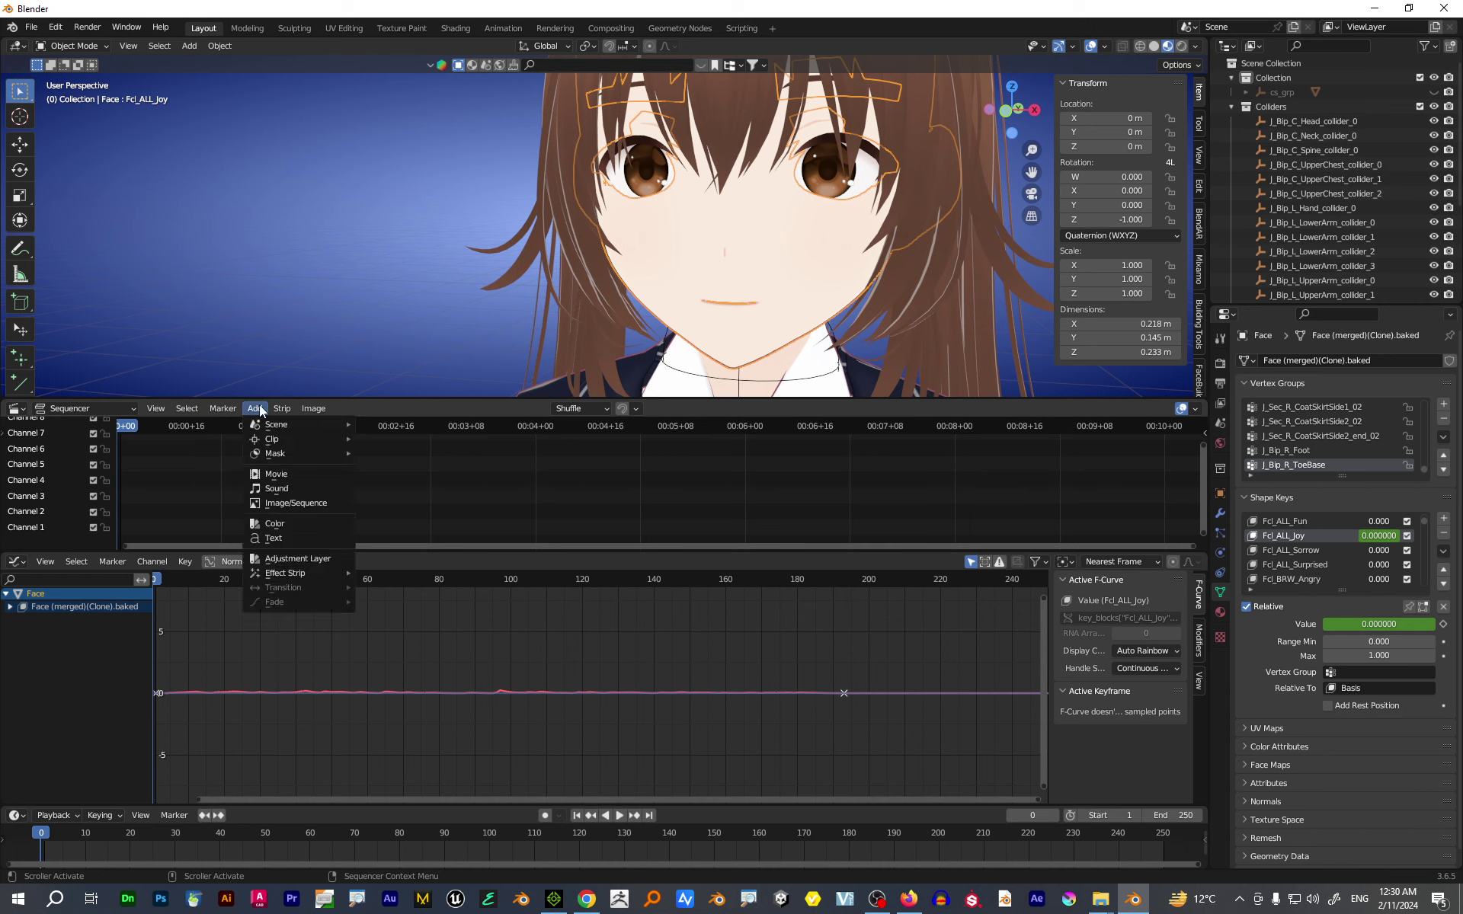
{"action": "left_click", "coordinate": [285, 489]}
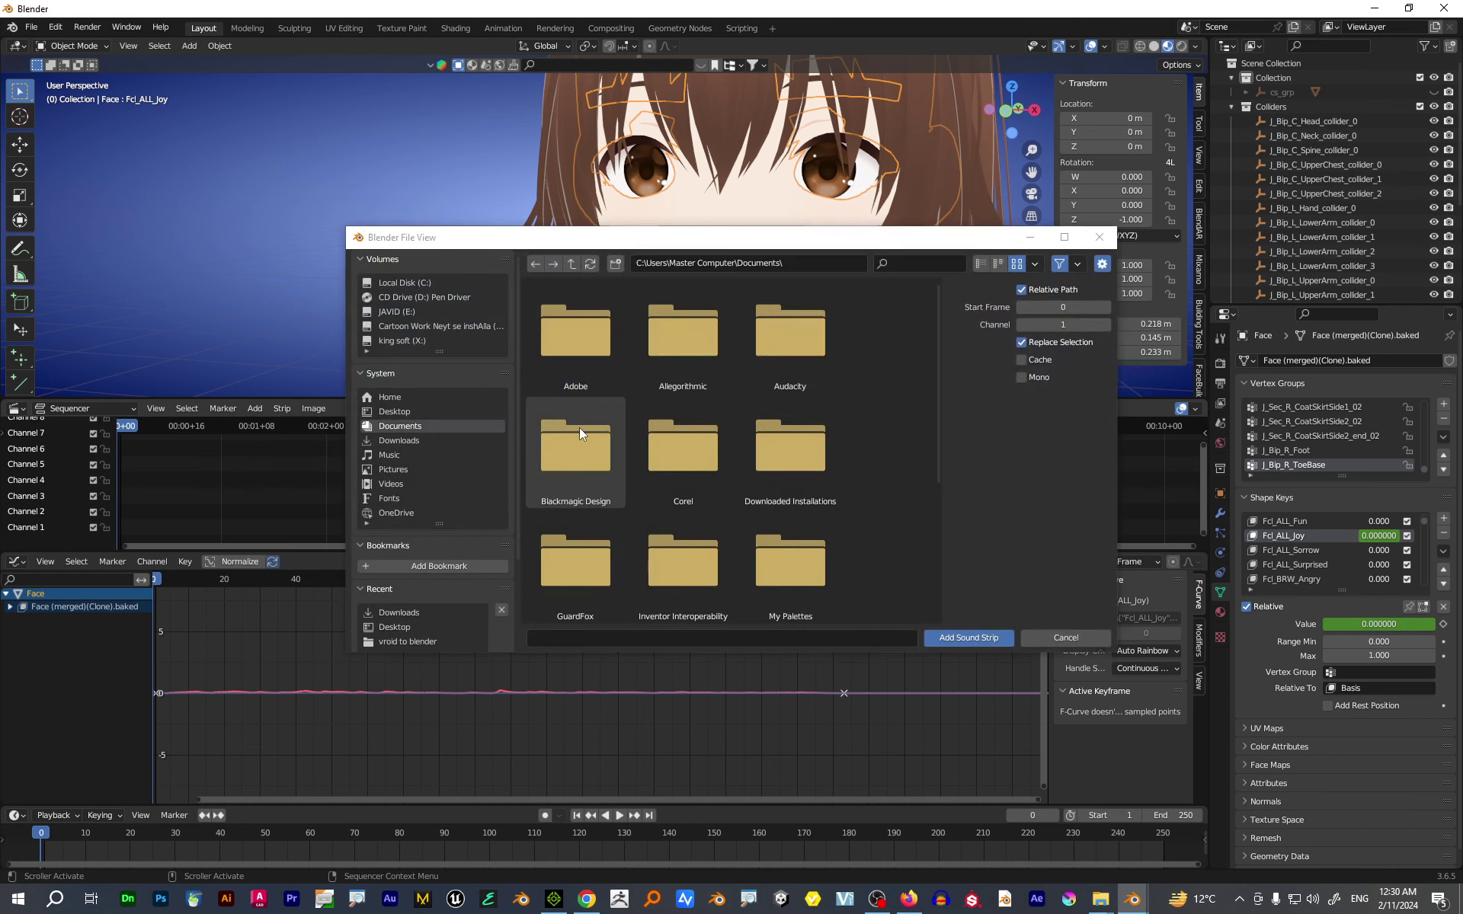
{"action": "left_click", "coordinate": [431, 439]}
{"action": "scroll", "coordinate": [625, 451], "scroll_direction": "down", "scroll_amount": 1}
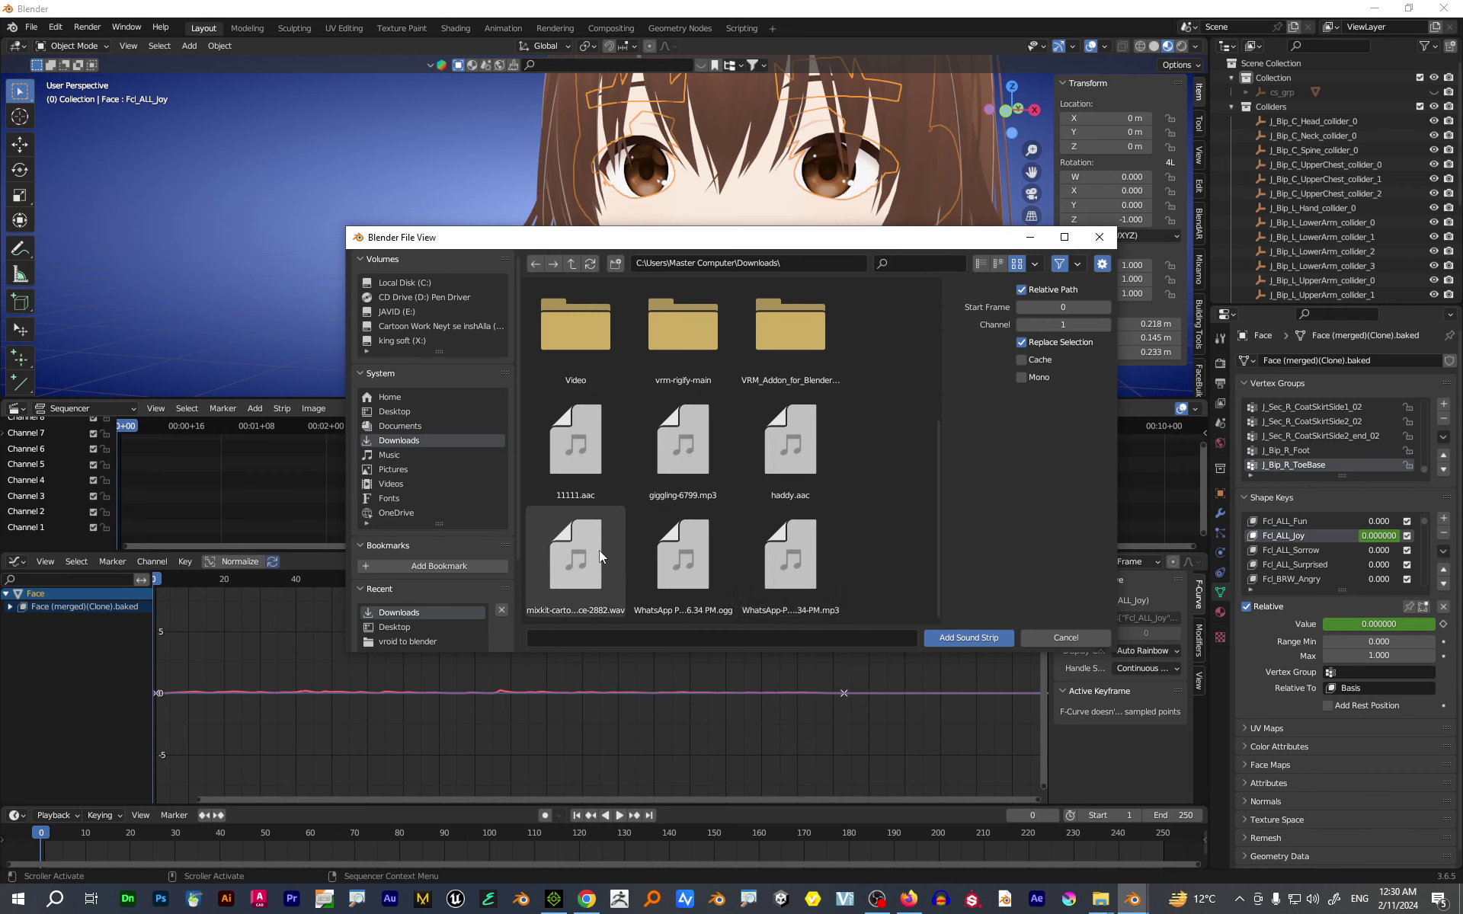
{"action": "double_click", "coordinate": [684, 547]}
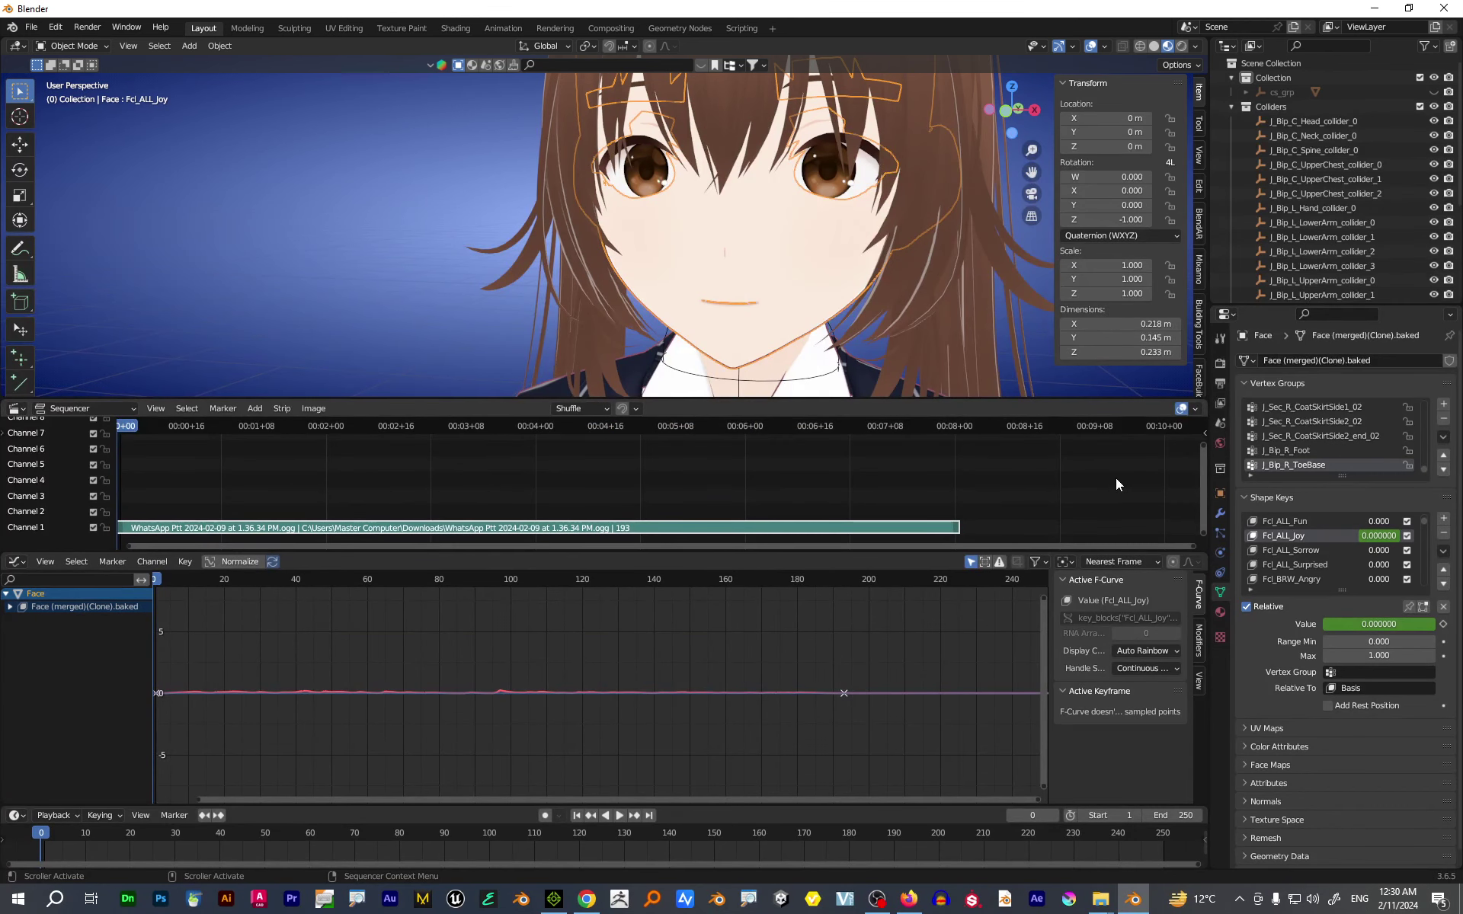
- Turn on the waveform display for the sound strip and enlarge the sequencer area
{"action": "key", "text": "n"}
{"action": "left_click", "coordinate": [1095, 521]}
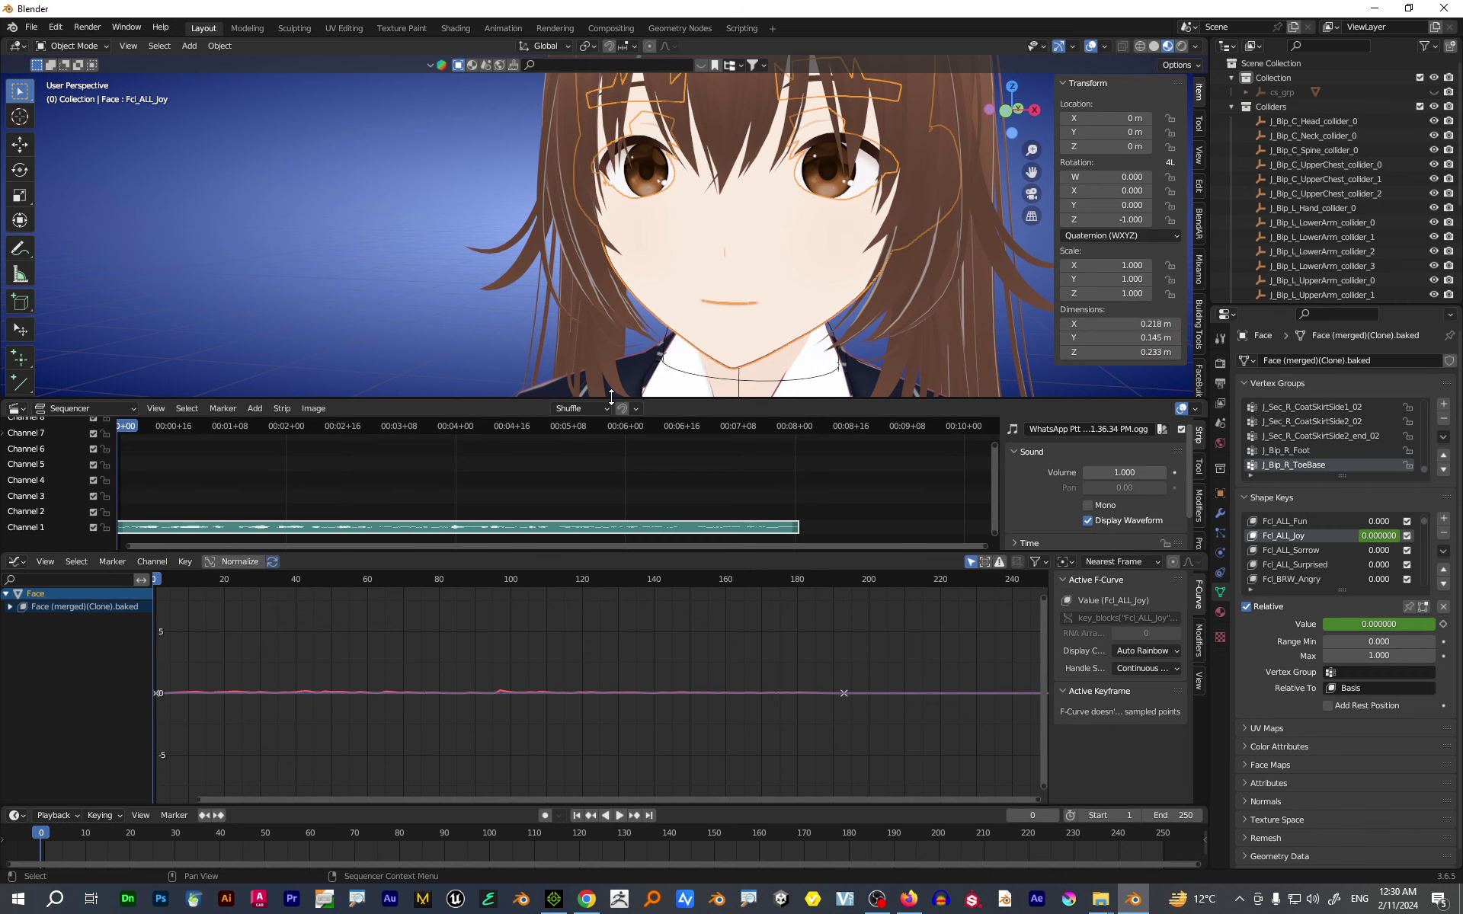
{"action": "left_click_drag", "start_coordinate": [611, 397], "coordinate": [608, 241]}
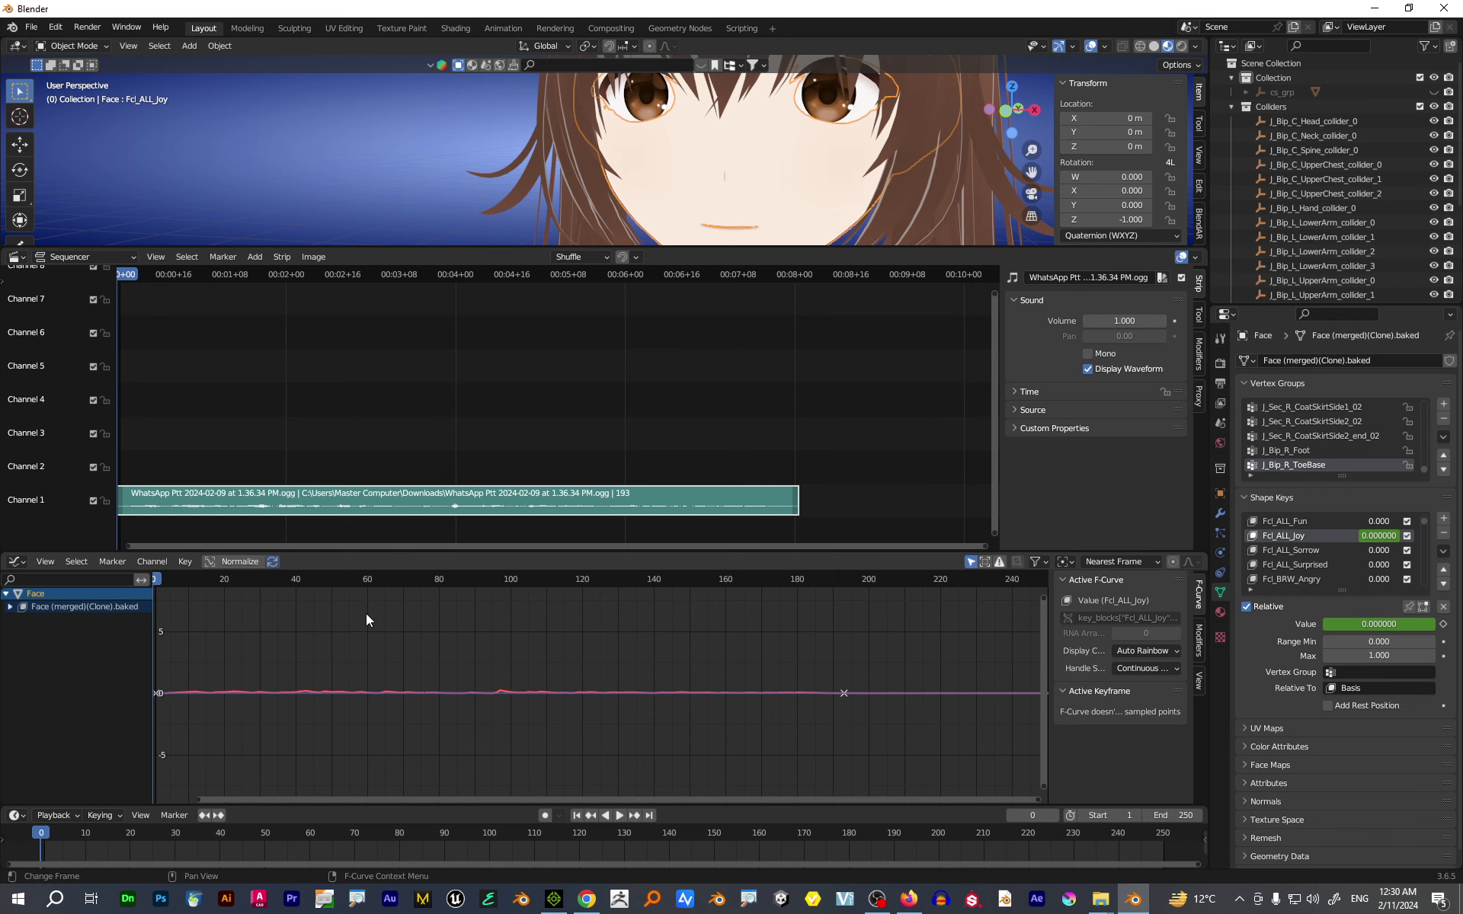
- Play the animation with the sound to check the lip movement, shrinking the sequencer for a larger face view, and rewind to frame 4
{"action": "key", "text": "space"}
{"action": "key", "text": "space"}
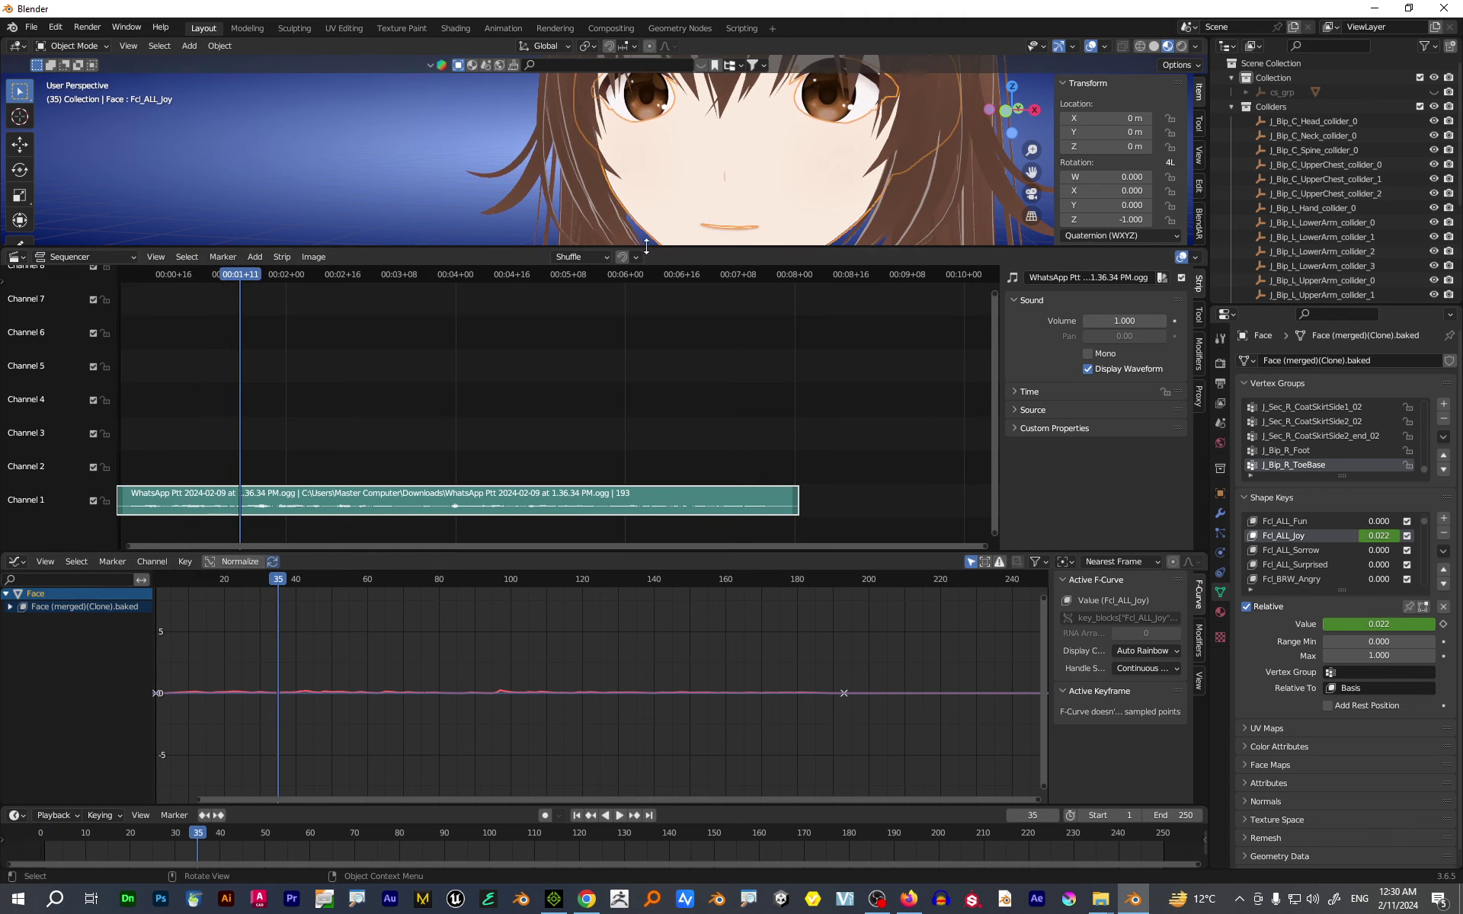
{"action": "left_click_drag", "start_coordinate": [652, 249], "coordinate": [652, 436]}
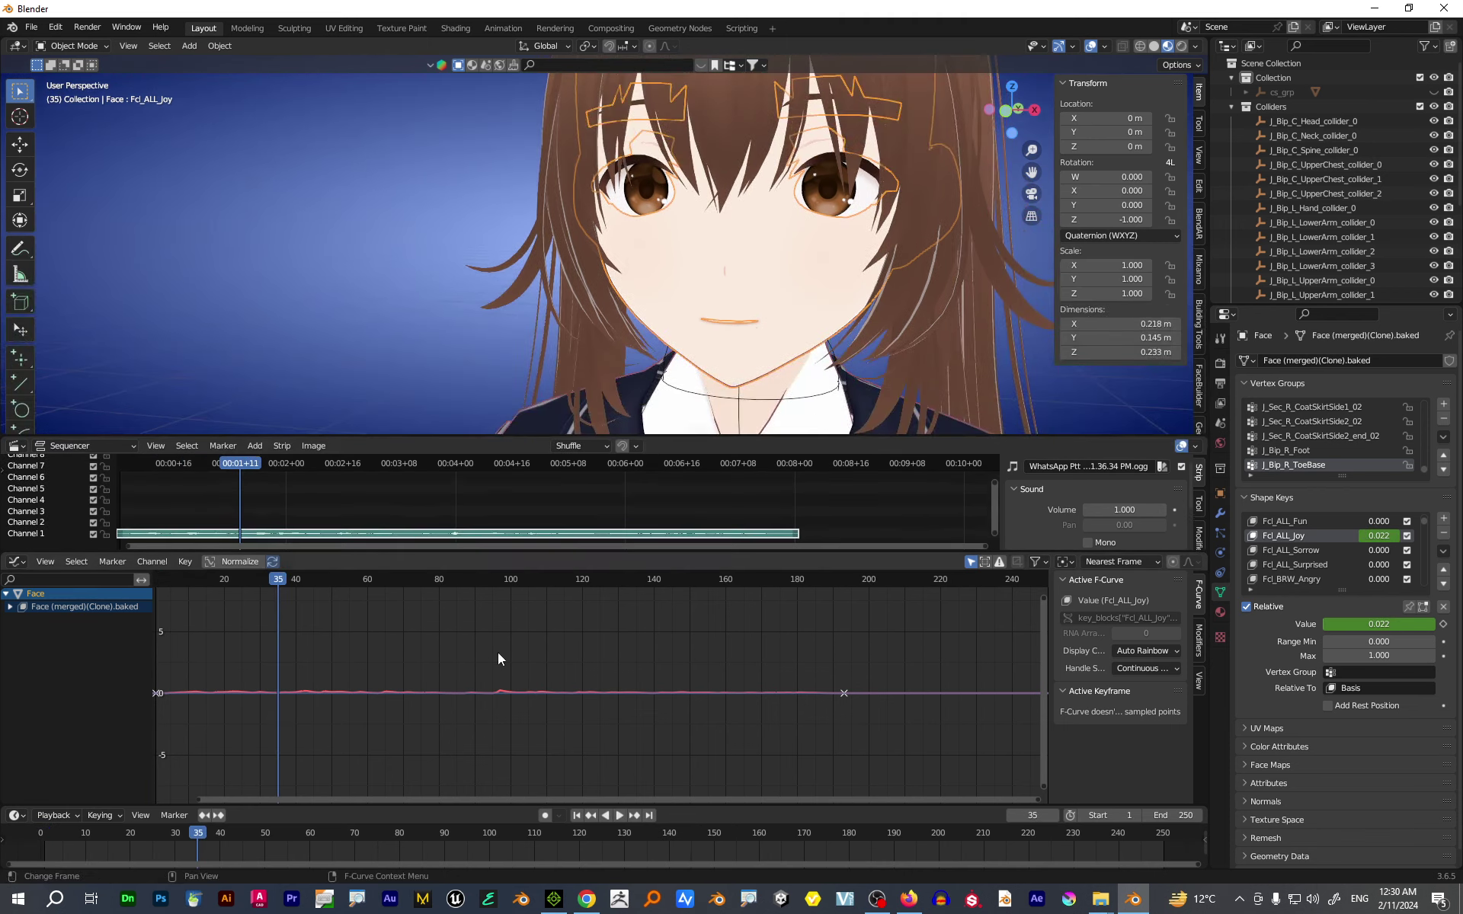
{"action": "key", "text": "space"}
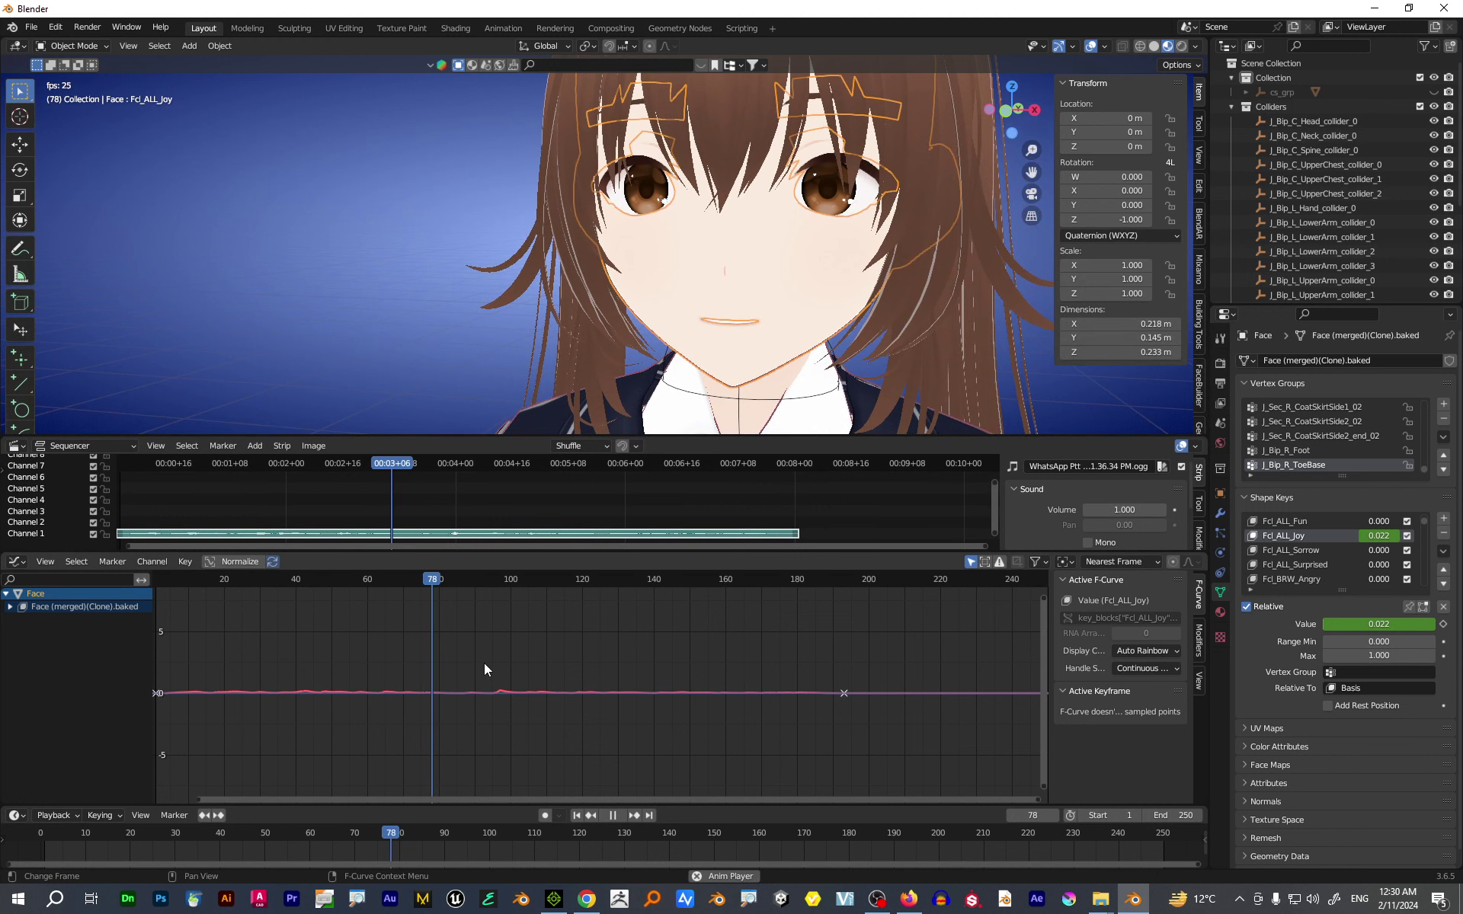
{"action": "key", "text": "space"}
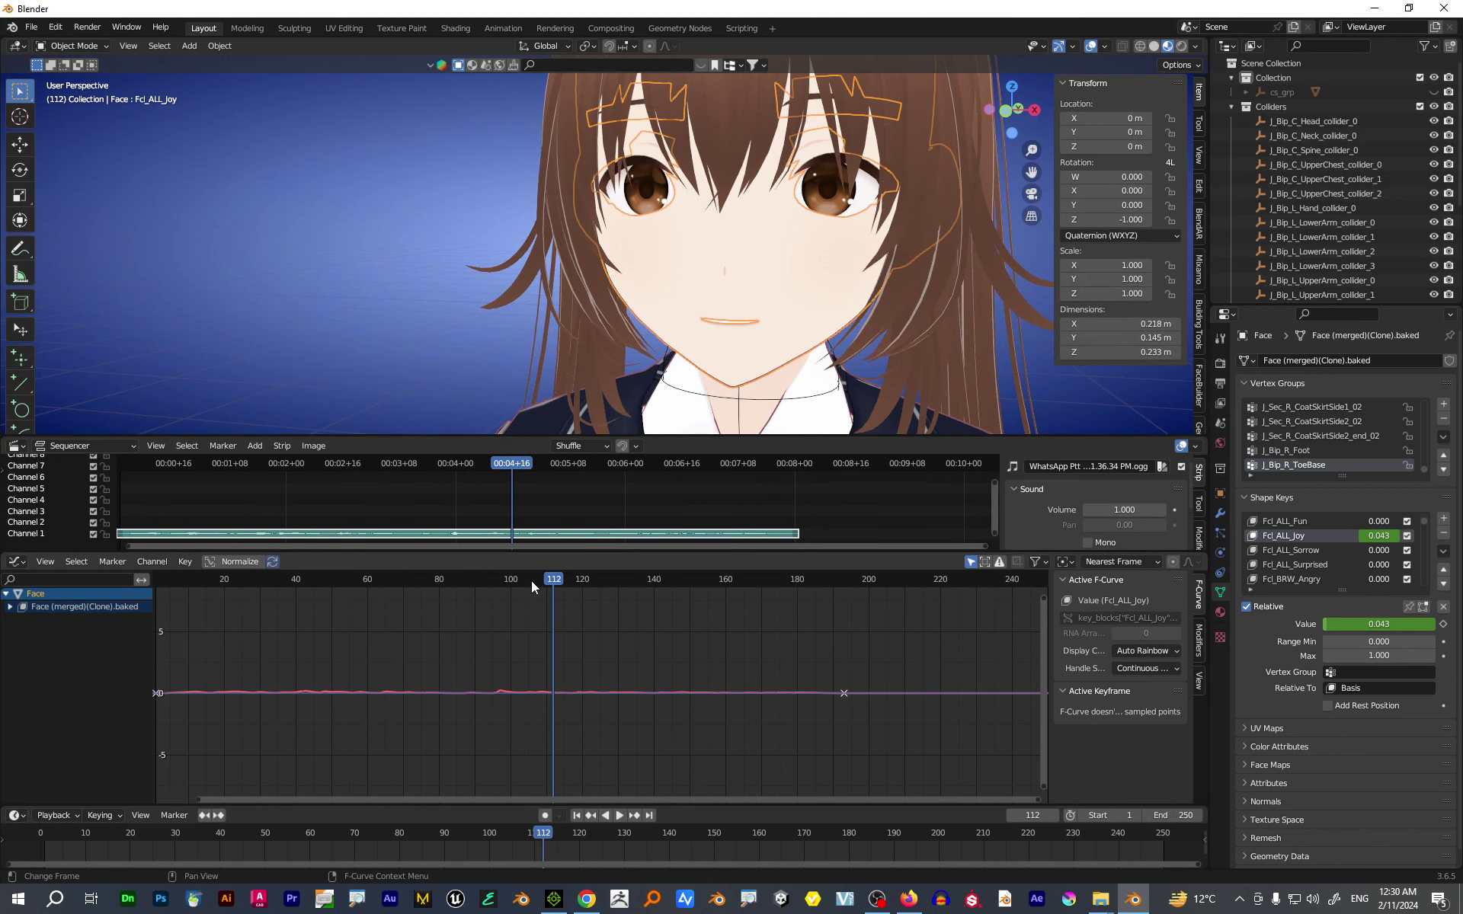
{"action": "left_click_drag", "start_coordinate": [540, 587], "coordinate": [167, 618]}
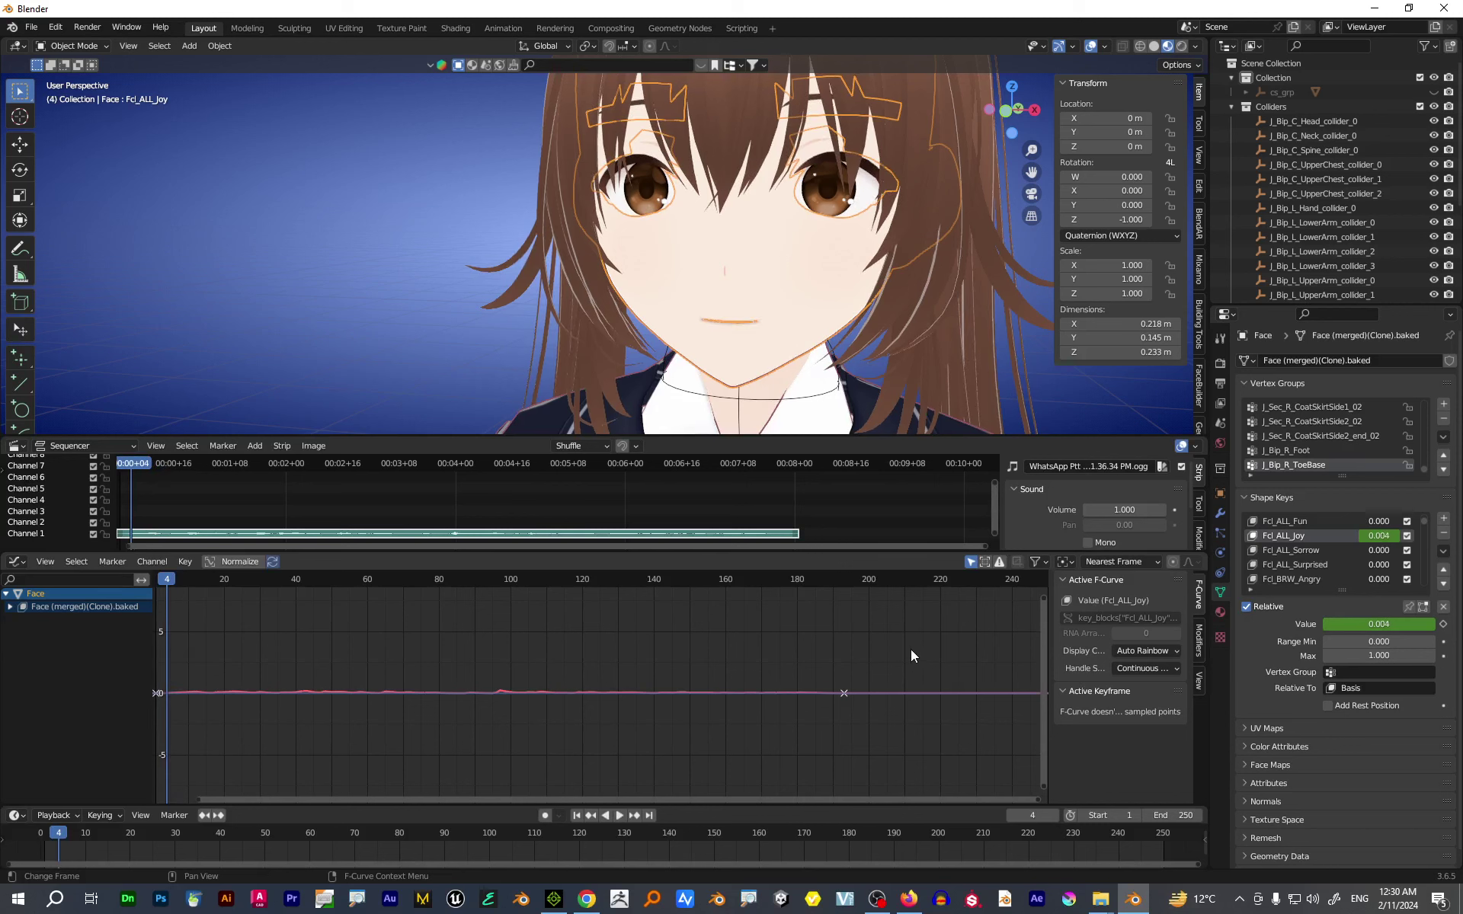
- Add a Noise modifier to the Fcl_ALL_Joy F-curve and set its blend type to Multiply
{"action": "left_click", "coordinate": [1199, 640]}
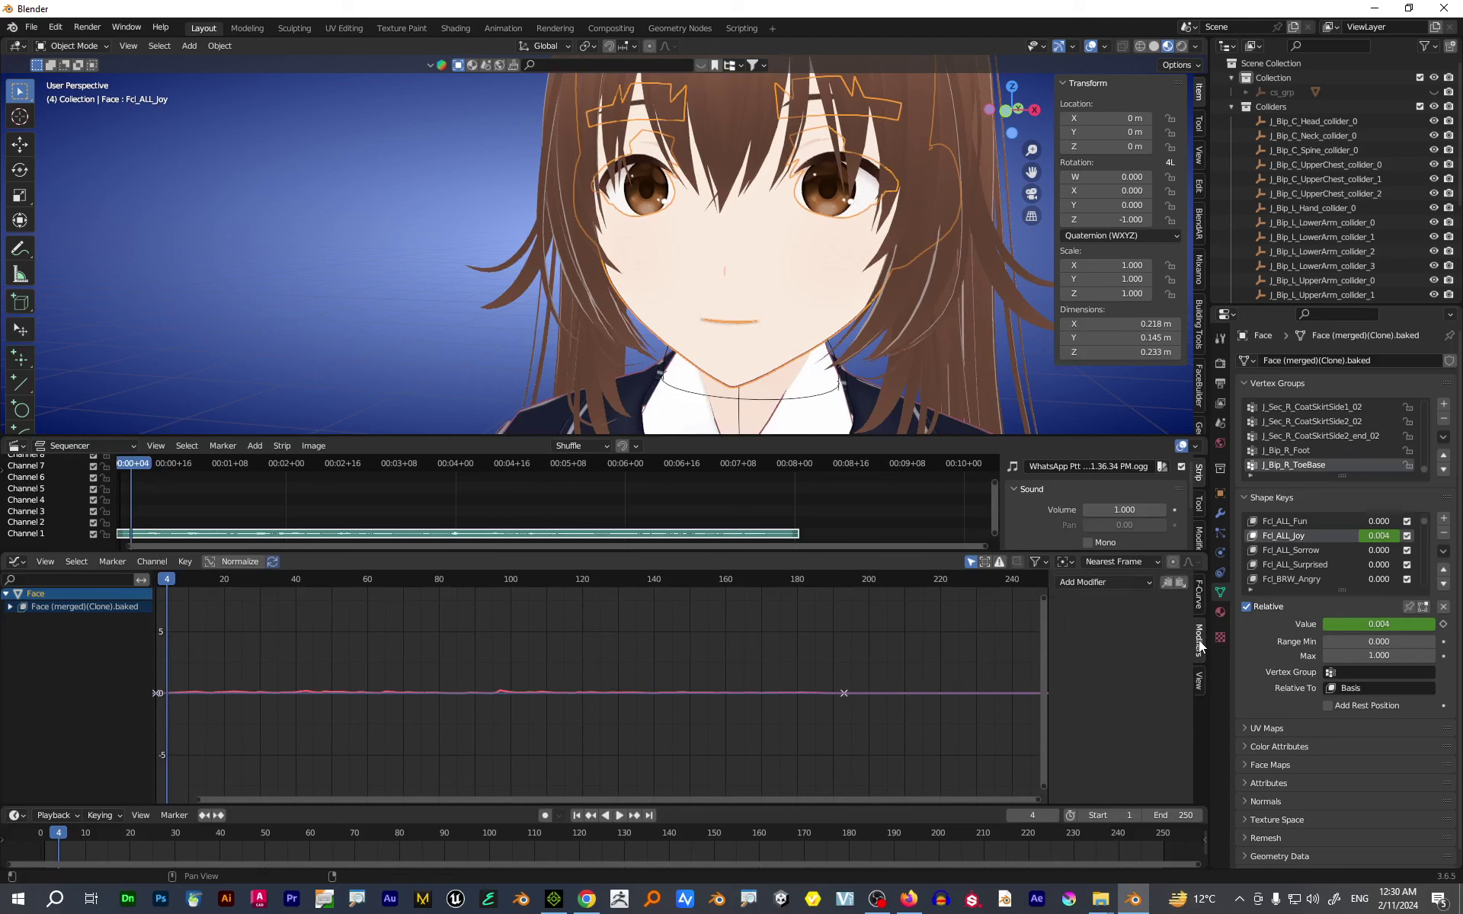
{"action": "left_click", "coordinate": [1110, 582]}
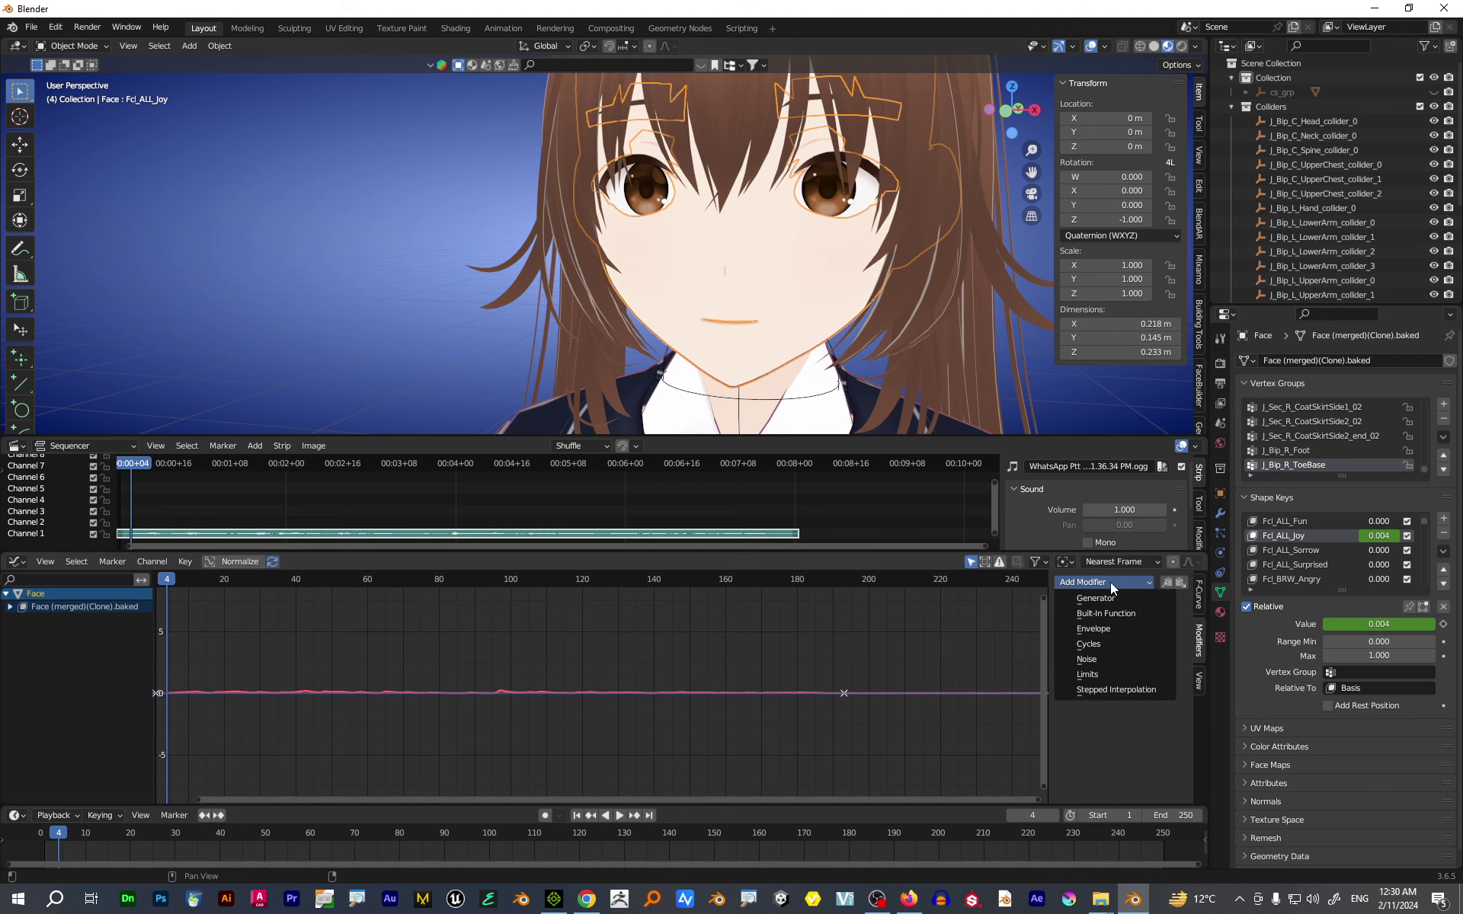
{"action": "left_click", "coordinate": [1109, 658]}
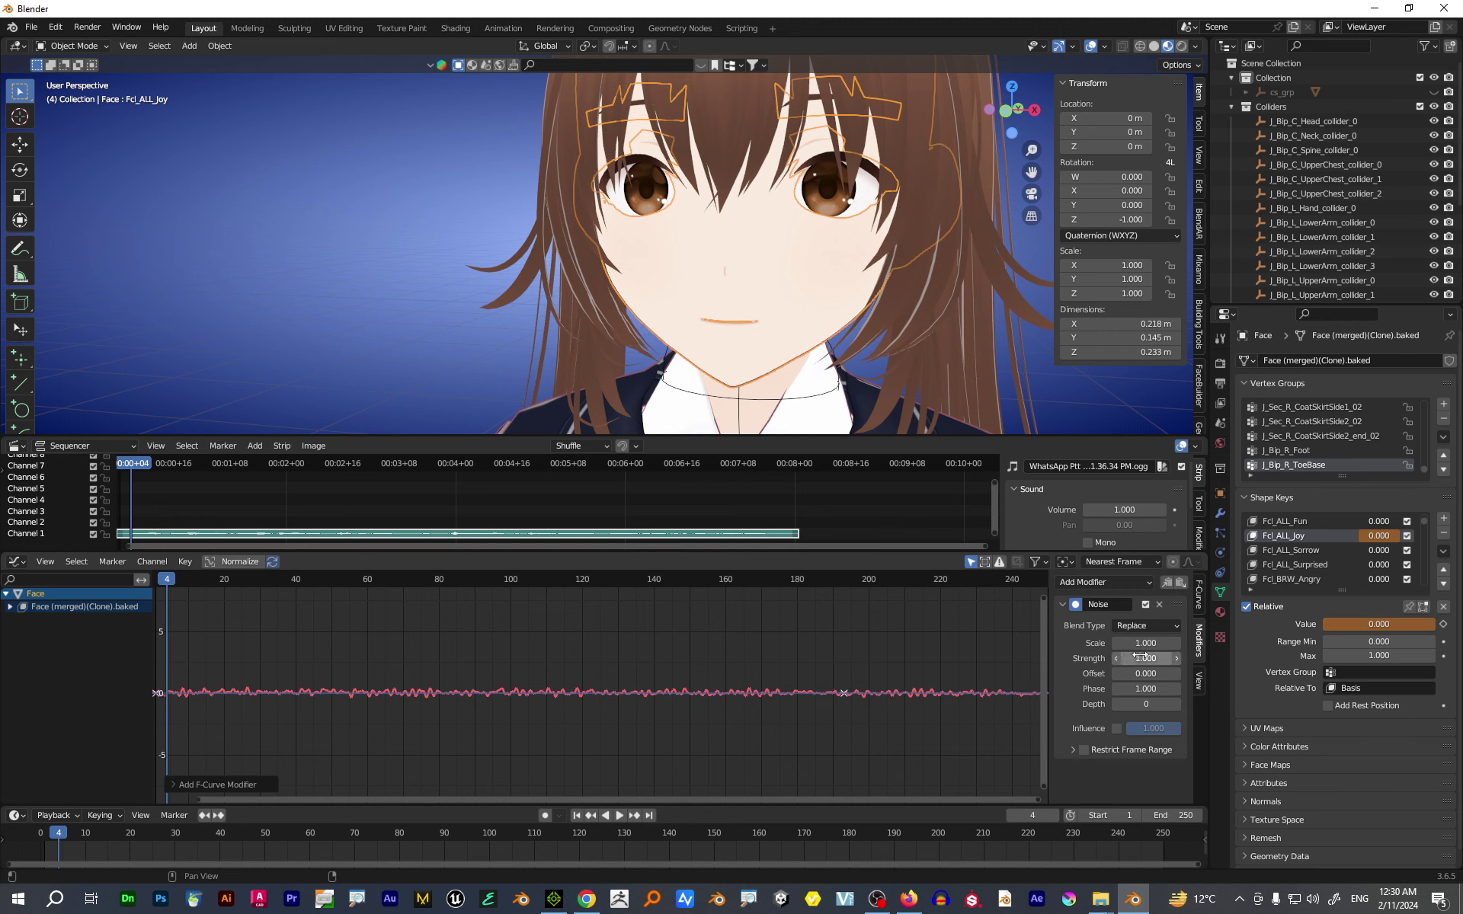
{"action": "left_click", "coordinate": [1141, 627]}
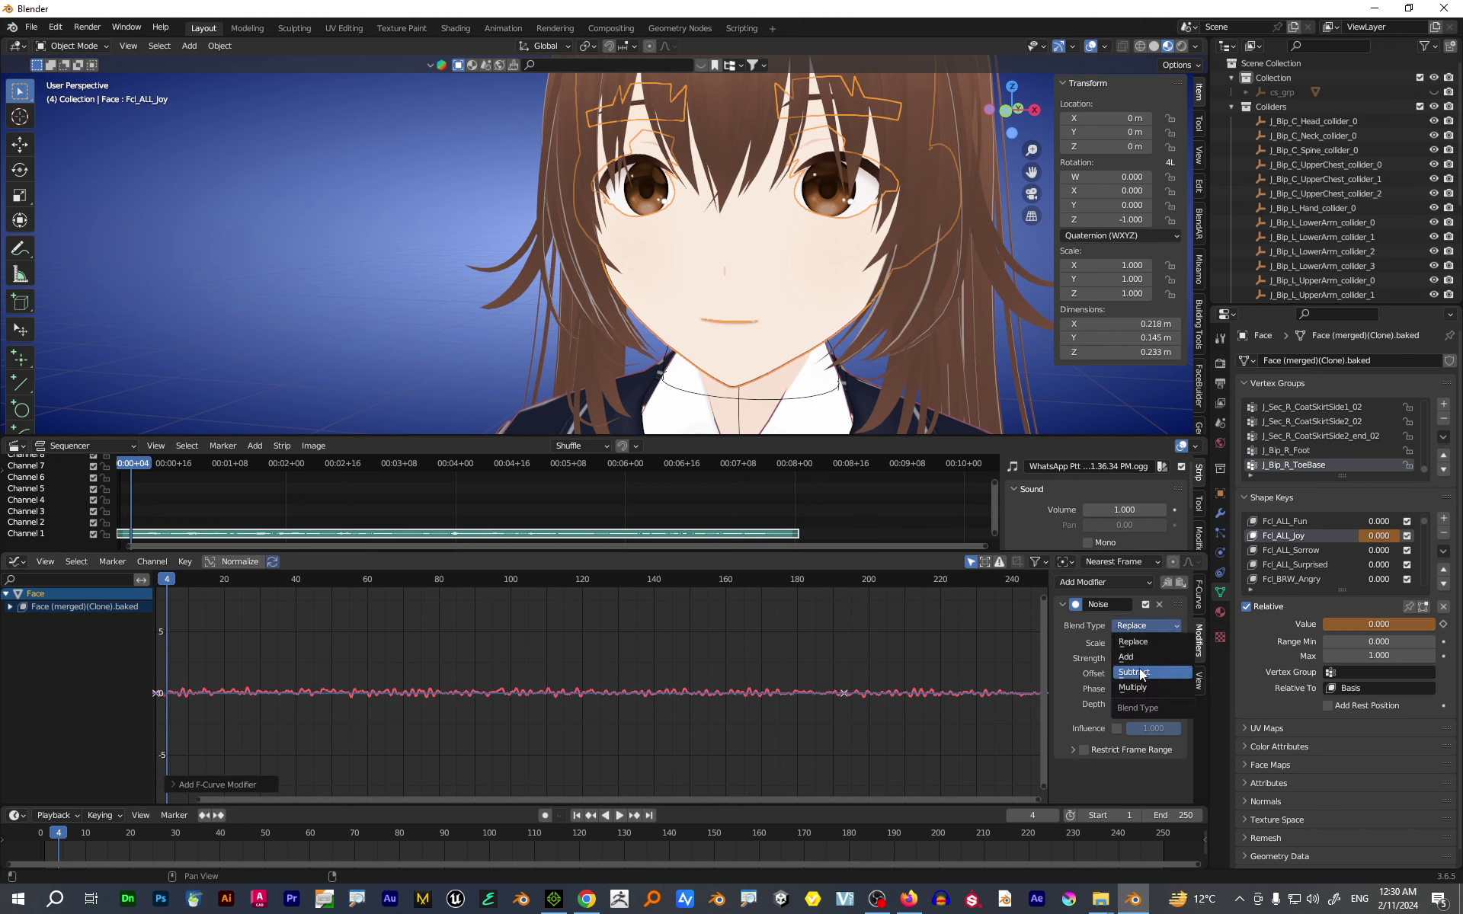
{"action": "left_click", "coordinate": [1139, 688]}
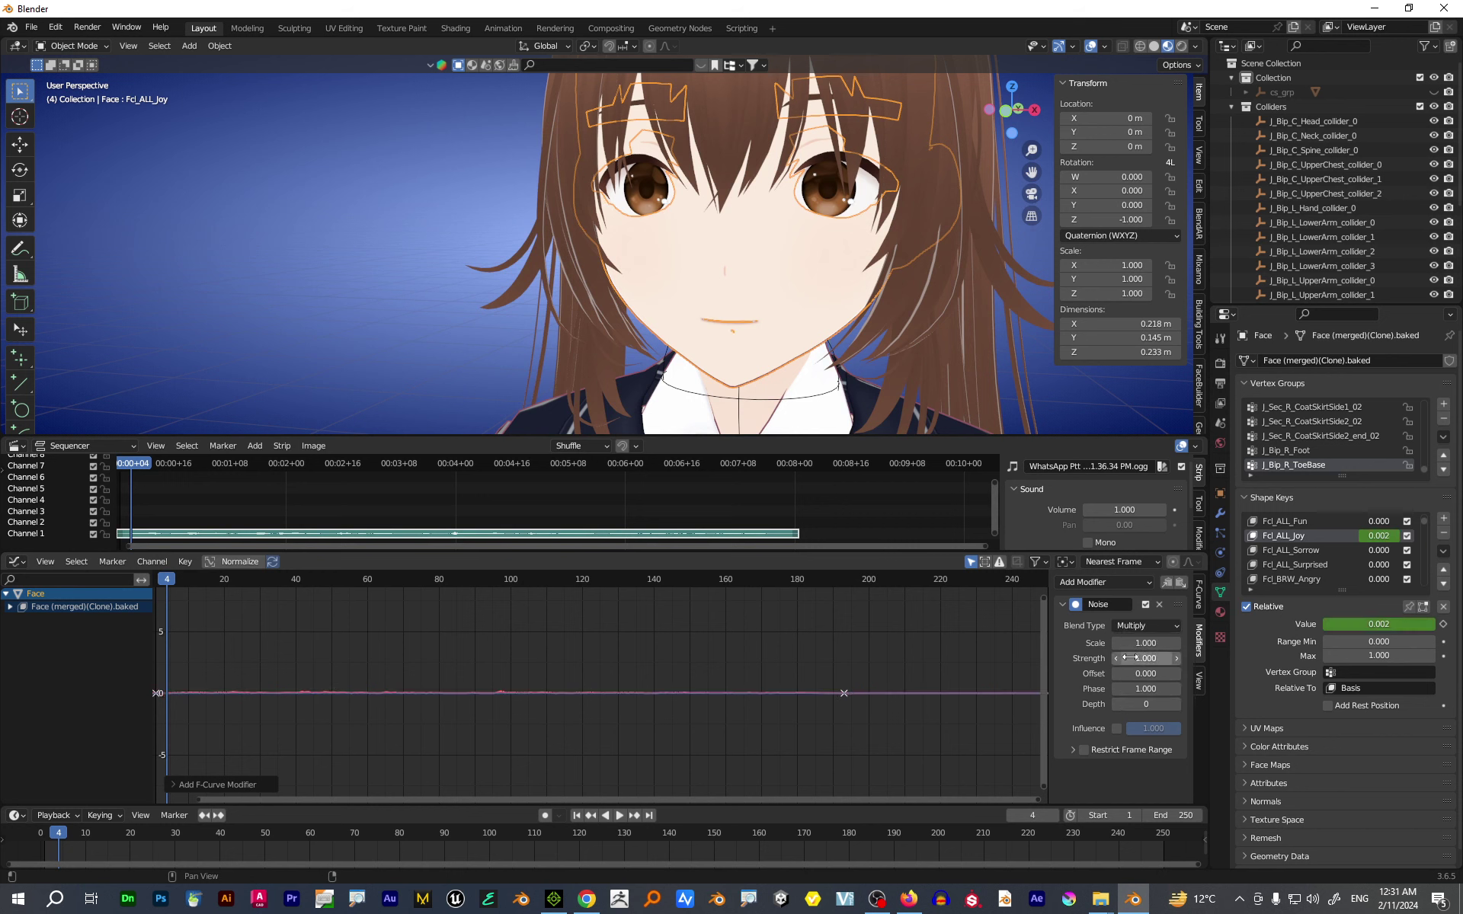
- Raise the Noise modifier's strength to 10.680 and play the animation to check the mouth movement
{"action": "left_click_drag", "start_coordinate": [1129, 657], "coordinate": [1129, 657]}
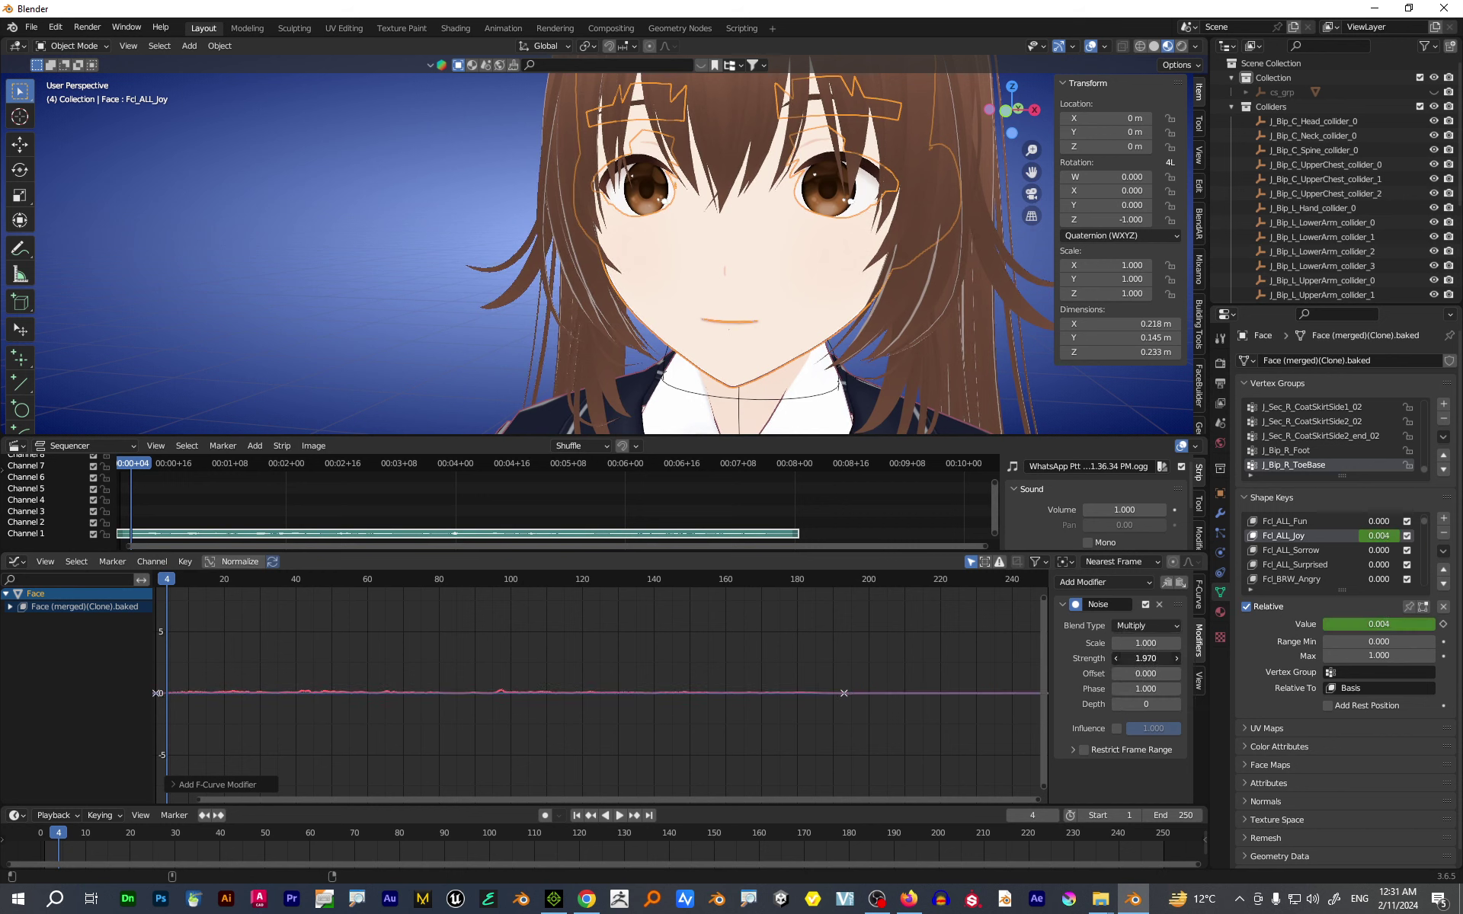
{"action": "left_click_drag", "start_coordinate": [1129, 658], "coordinate": [1177, 658]}
{"action": "key", "text": "space"}
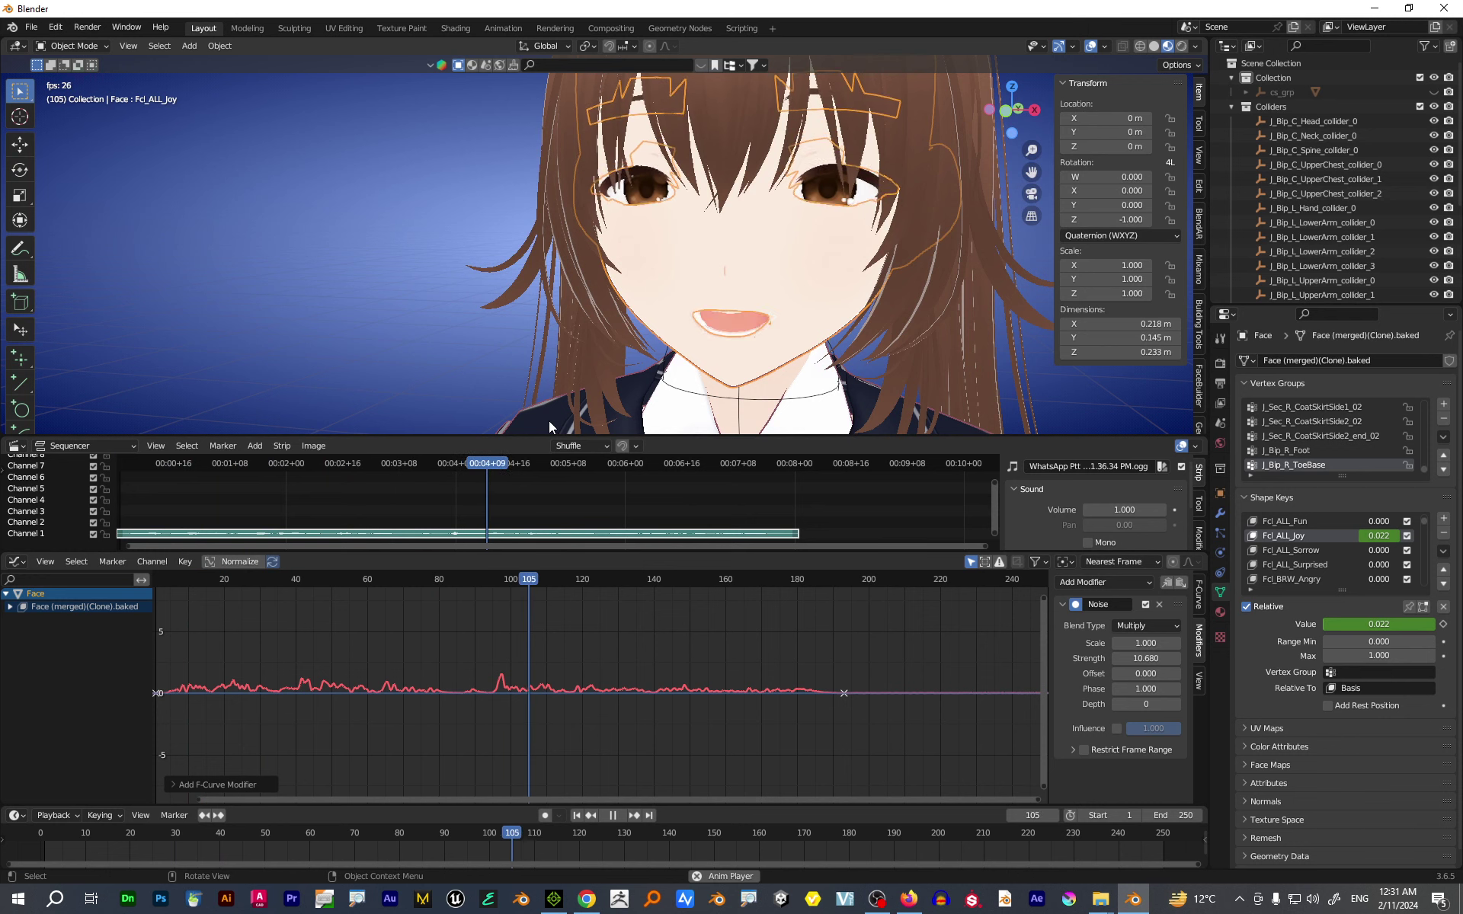
{"action": "key", "text": "space"}
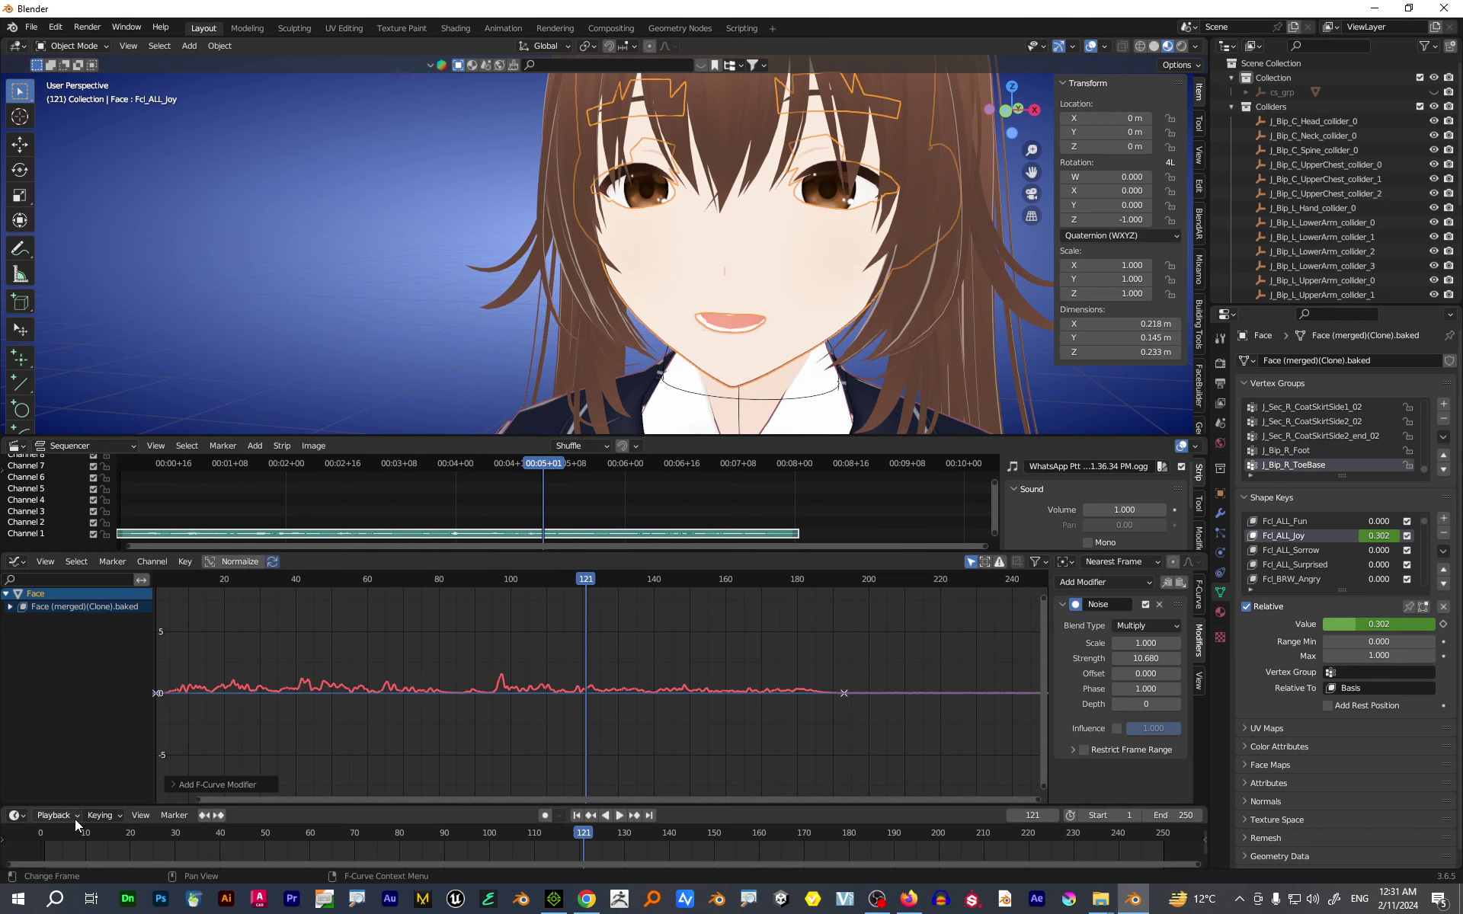
- Set the playback sync mode to Sync to Audio and rewind the animation to frame 3
{"action": "left_click", "coordinate": [55, 815]}
{"action": "left_click", "coordinate": [116, 541]}
{"action": "left_click", "coordinate": [122, 588]}
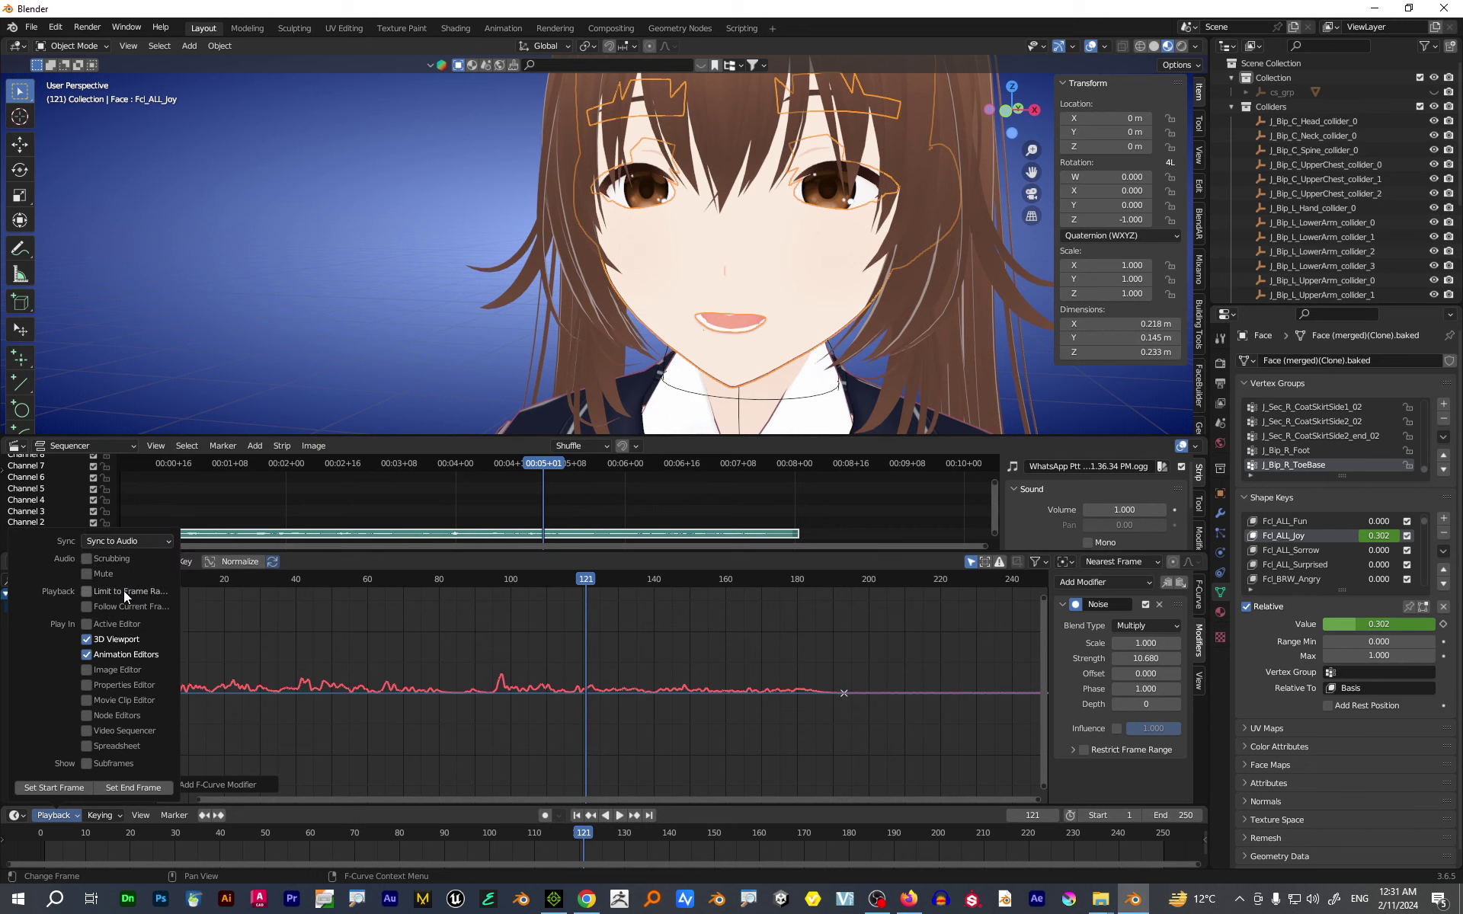
{"action": "left_click_drag", "start_coordinate": [586, 586], "coordinate": [163, 621]}
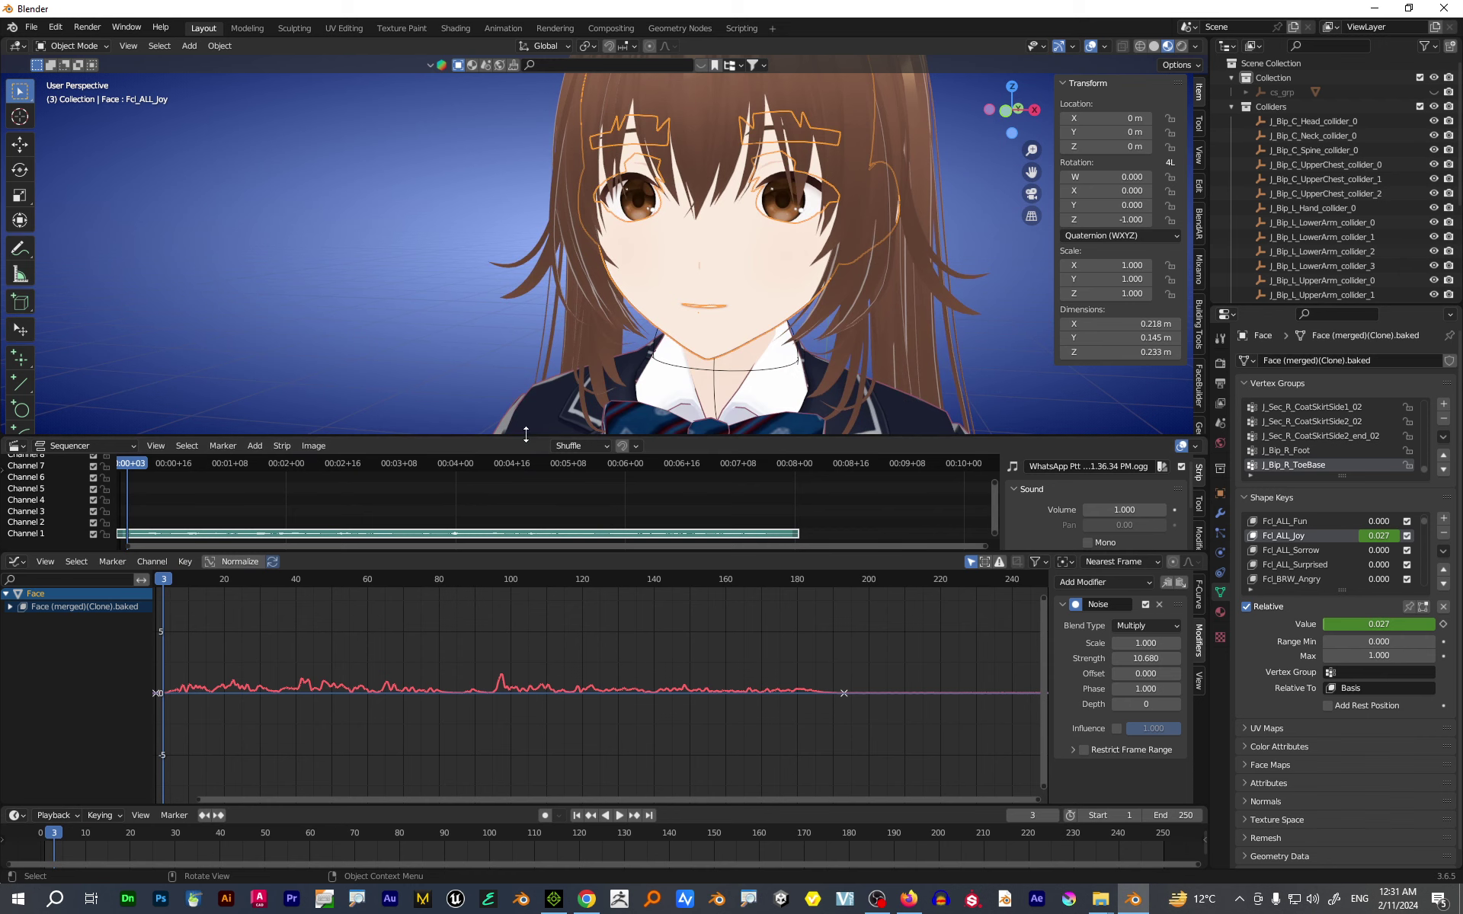
- Enlarge the 3D viewport slightly, play the lip-sync with the sound, and return to frame 0
{"action": "left_click_drag", "start_coordinate": [526, 440], "coordinate": [512, 458]}
{"action": "key", "text": "space"}
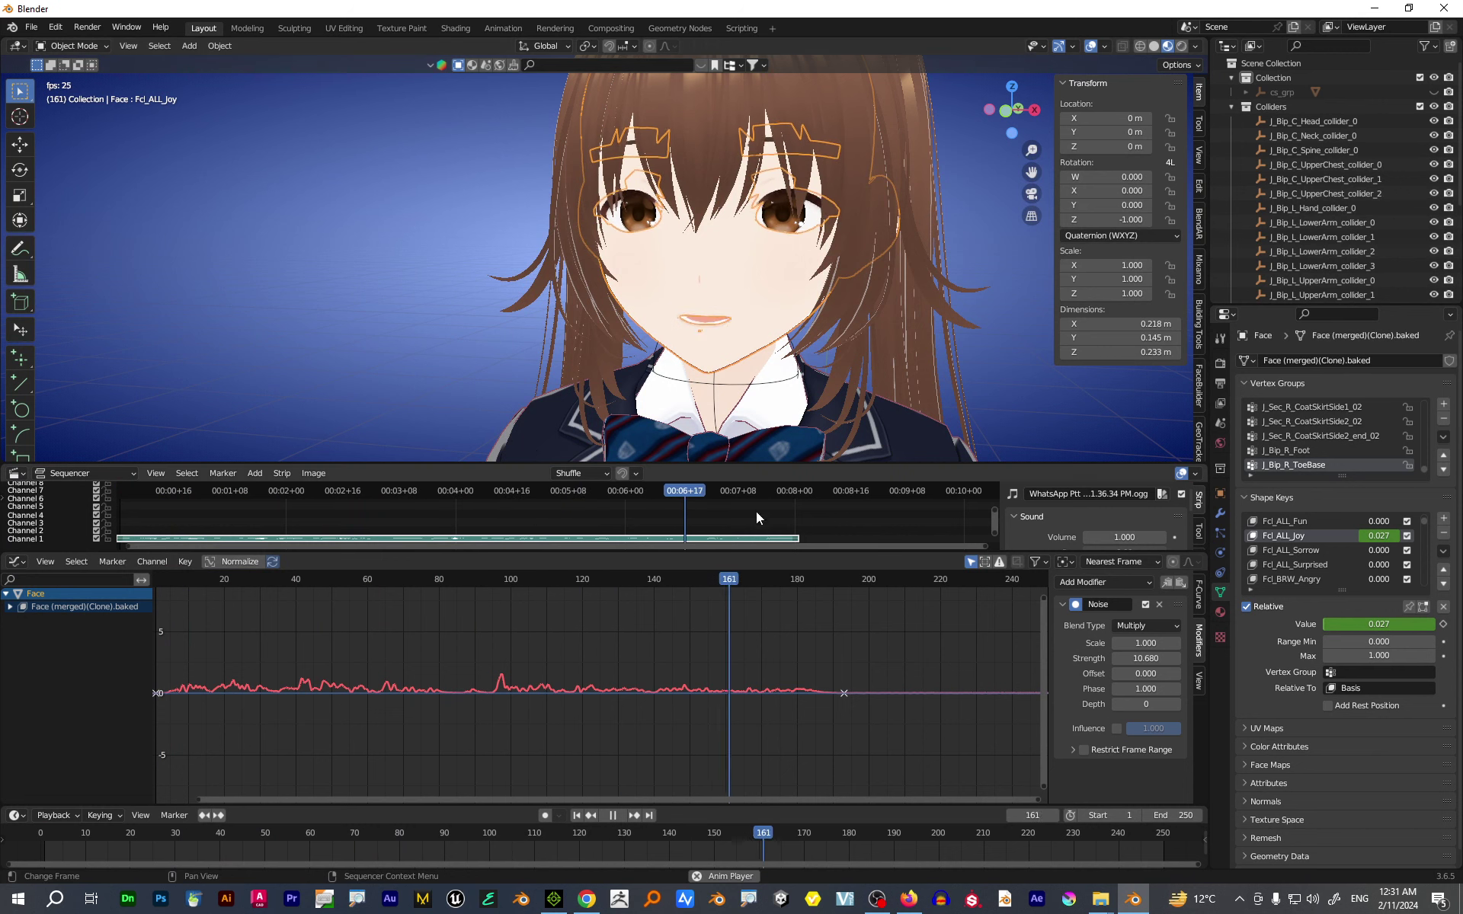
{"action": "key", "text": "space"}
{"action": "left_click_drag", "start_coordinate": [840, 577], "coordinate": [152, 609]}
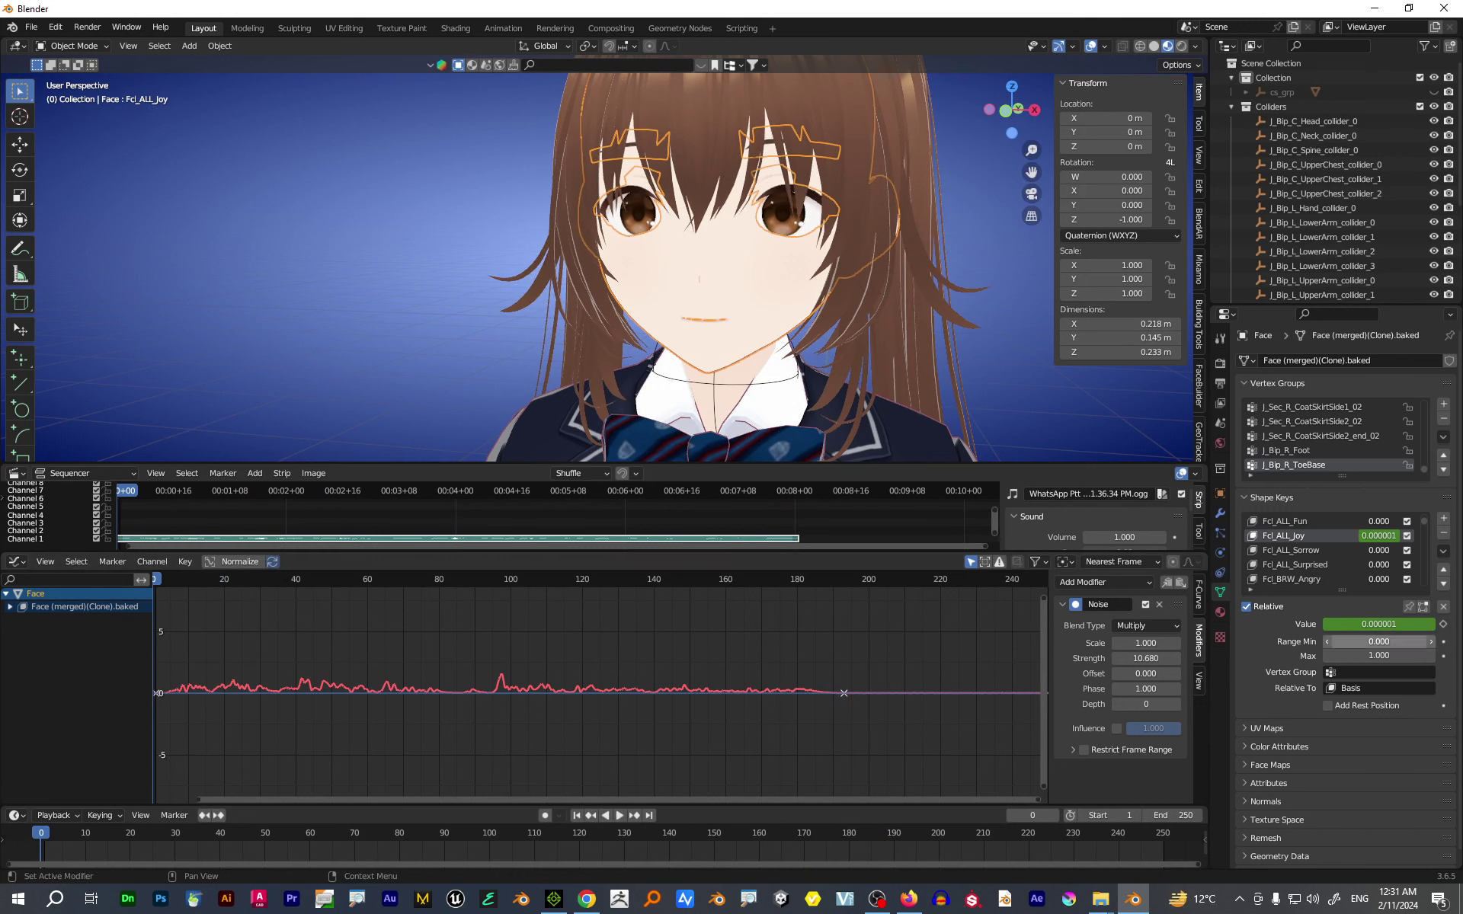
- Set the eyebrow shape keys Fcl_BRW_Angry to 0.067 and Fcl_BRW_Fun to 0.213
{"action": "left_click", "coordinate": [1314, 579]}
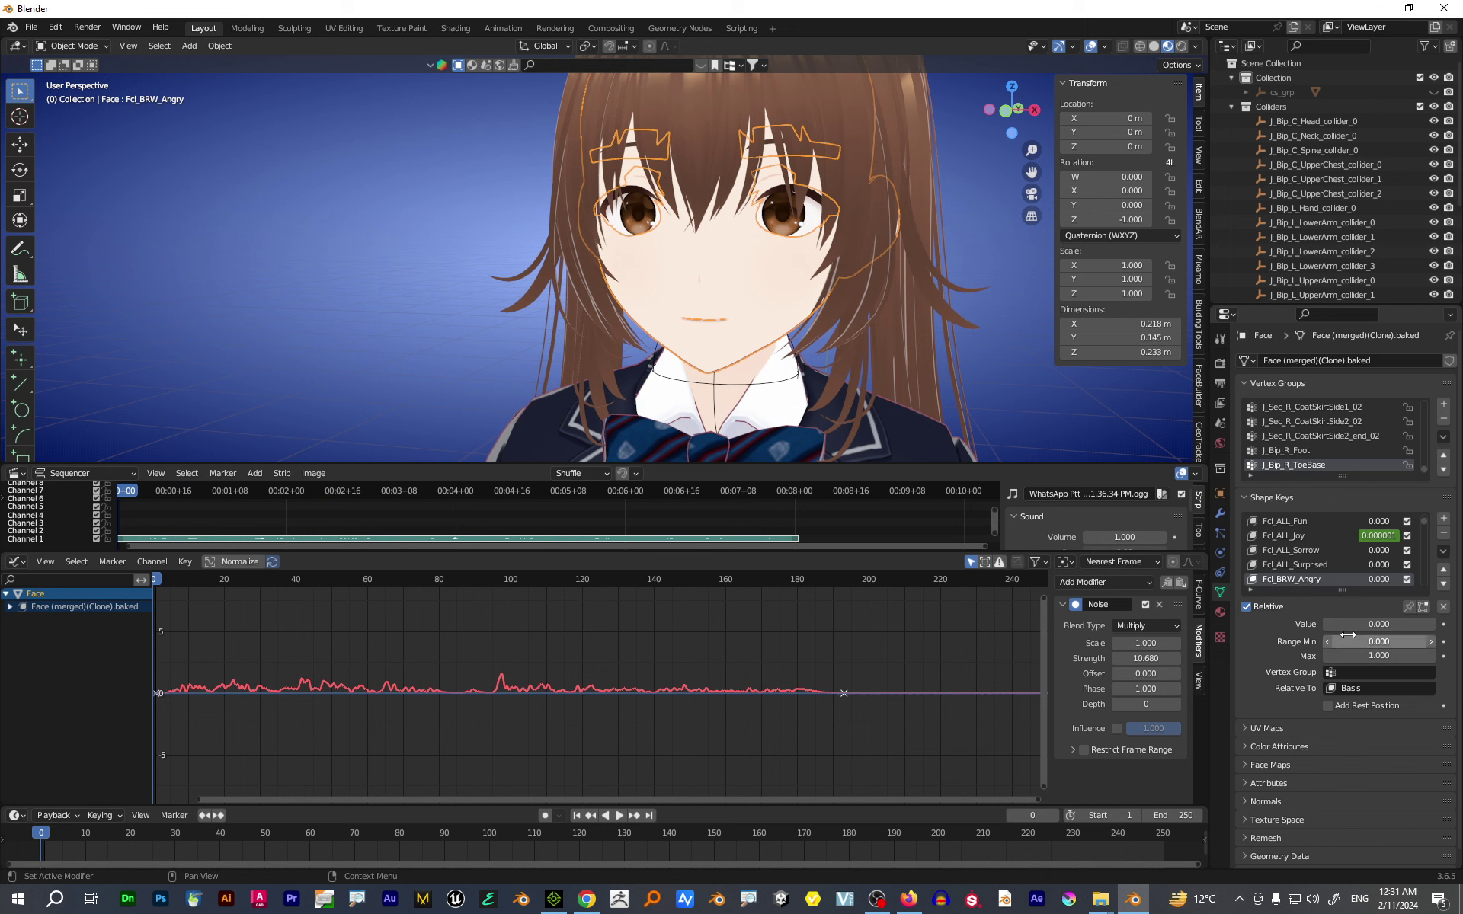
{"action": "mouse_move", "coordinate": [1347, 626]}
{"action": "left_mouse_down"}
{"action": "mouse_move", "coordinate": [1363, 626]}
{"action": "mouse_move", "coordinate": [1329, 624]}
{"action": "left_mouse_up"}
{"action": "scroll", "coordinate": [1331, 573], "scroll_direction": "down", "scroll_amount": 2}
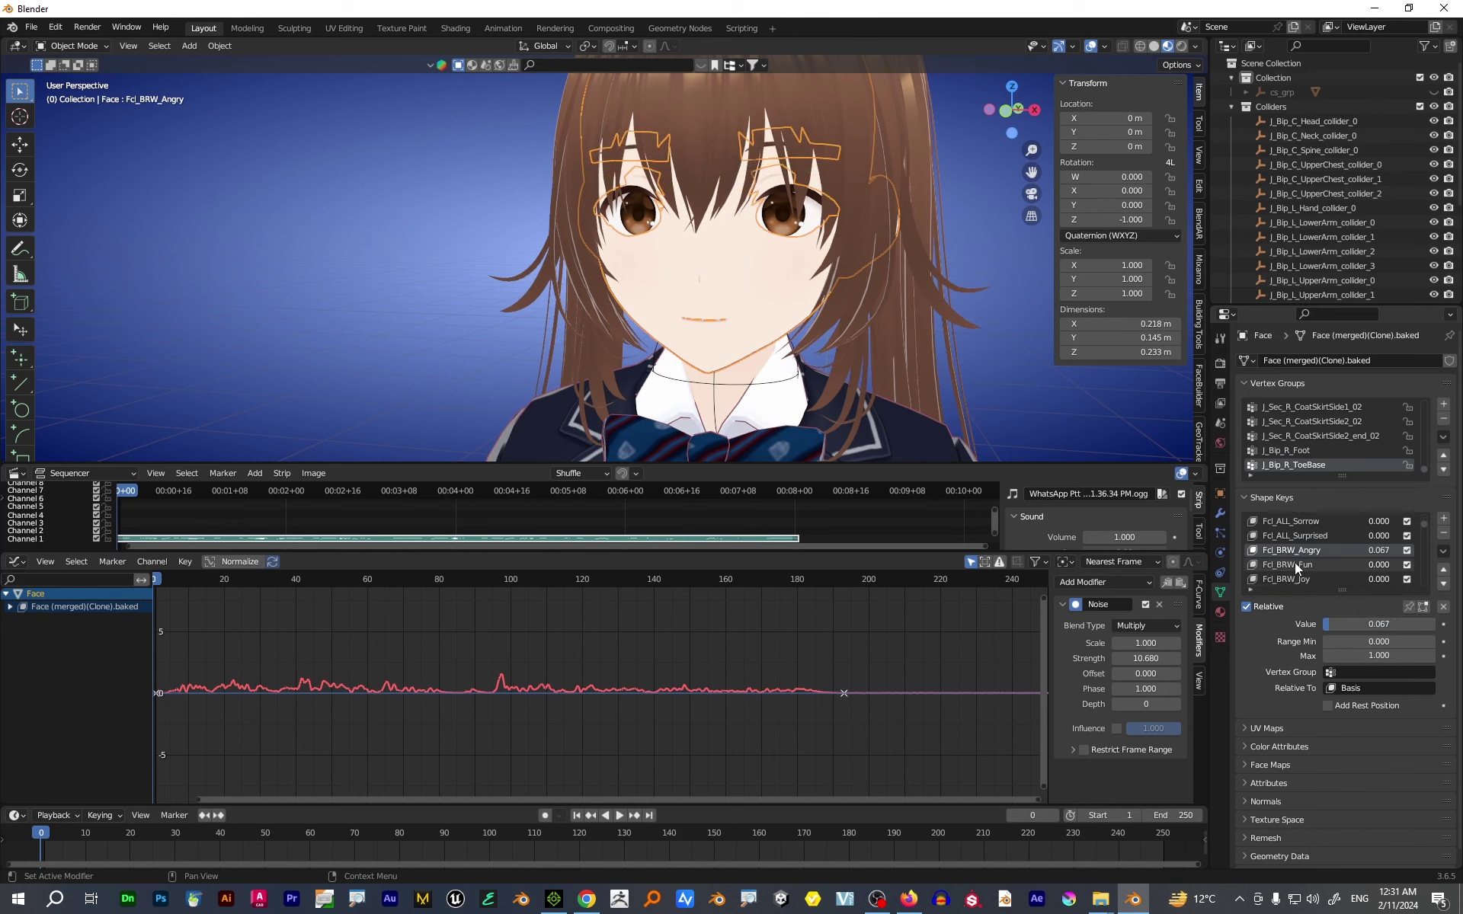
{"action": "left_click", "coordinate": [1296, 565]}
{"action": "mouse_move", "coordinate": [1333, 623]}
{"action": "left_mouse_down"}
{"action": "mouse_move", "coordinate": [1350, 623]}
{"action": "mouse_move", "coordinate": [1340, 610]}
{"action": "mouse_move", "coordinate": [1364, 624]}
{"action": "mouse_move", "coordinate": [1337, 624]}
{"action": "mouse_move", "coordinate": [1446, 624]}
{"action": "mouse_move", "coordinate": [1324, 623]}
{"action": "left_mouse_up"}
- Look through the neighbouring expression shape keys and raise Fcl_BRW_Angry to 0.300
{"action": "scroll", "coordinate": [1324, 565], "scroll_direction": "down", "scroll_amount": 2}
{"action": "left_click", "coordinate": [1308, 551]}
{"action": "scroll", "coordinate": [1314, 566], "scroll_direction": "up", "scroll_amount": 4}
{"action": "left_click", "coordinate": [1305, 551]}
{"action": "left_click", "coordinate": [1307, 565]}
{"action": "scroll", "coordinate": [1291, 538], "scroll_direction": "down", "scroll_amount": 1}
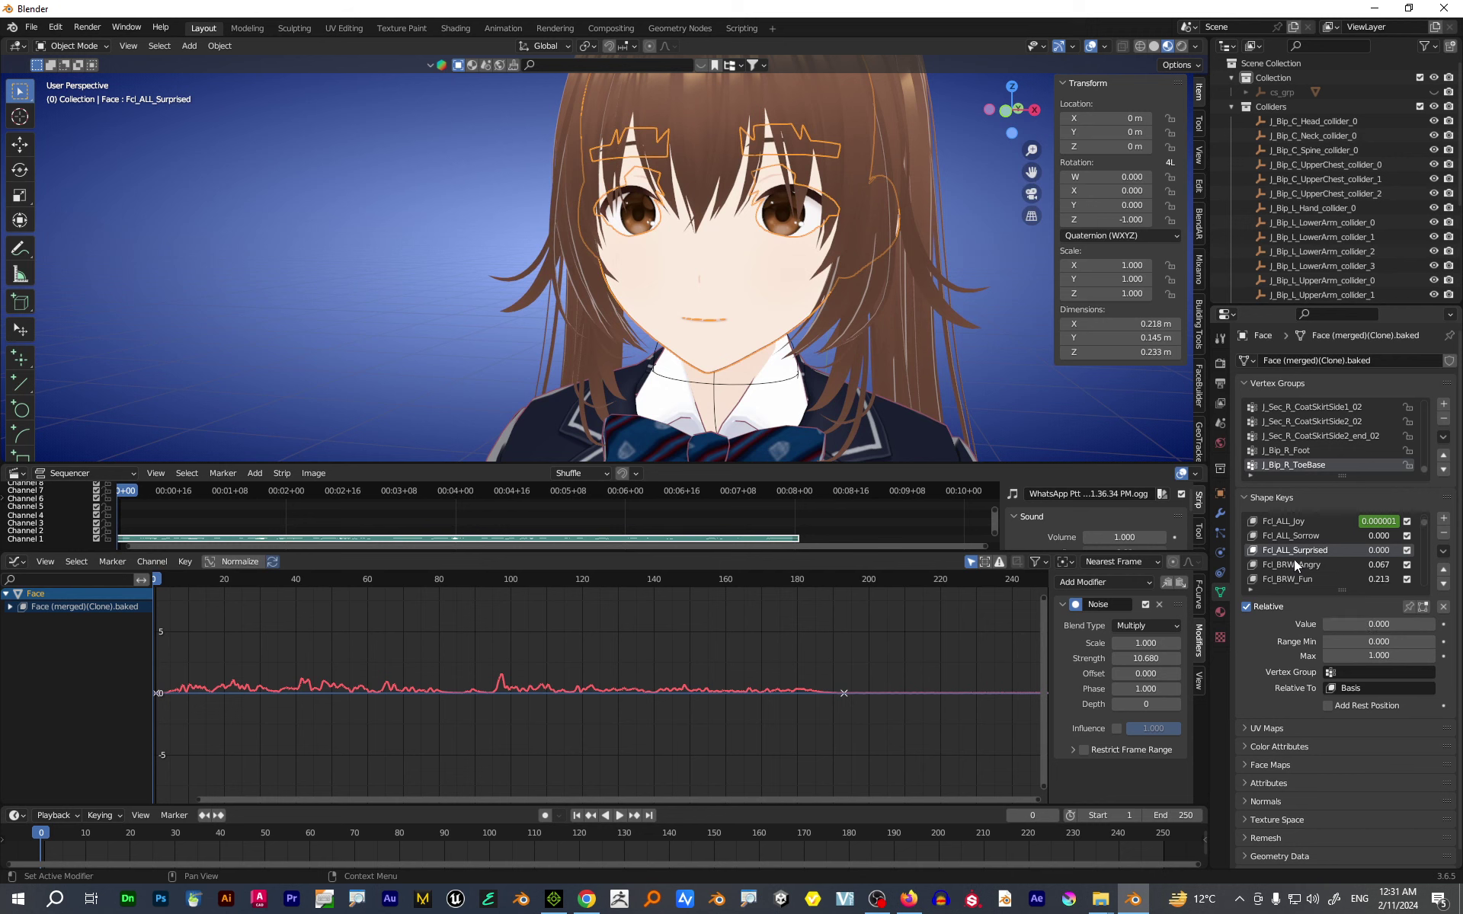
{"action": "left_click", "coordinate": [1287, 565]}
{"action": "left_click_drag", "start_coordinate": [1332, 623], "coordinate": [1350, 623]}
- Try out the value of the Fcl_BRW_Sorrow shape key
{"action": "scroll", "coordinate": [1318, 537], "scroll_direction": "down", "scroll_amount": 3}
{"action": "left_click", "coordinate": [1309, 565]}
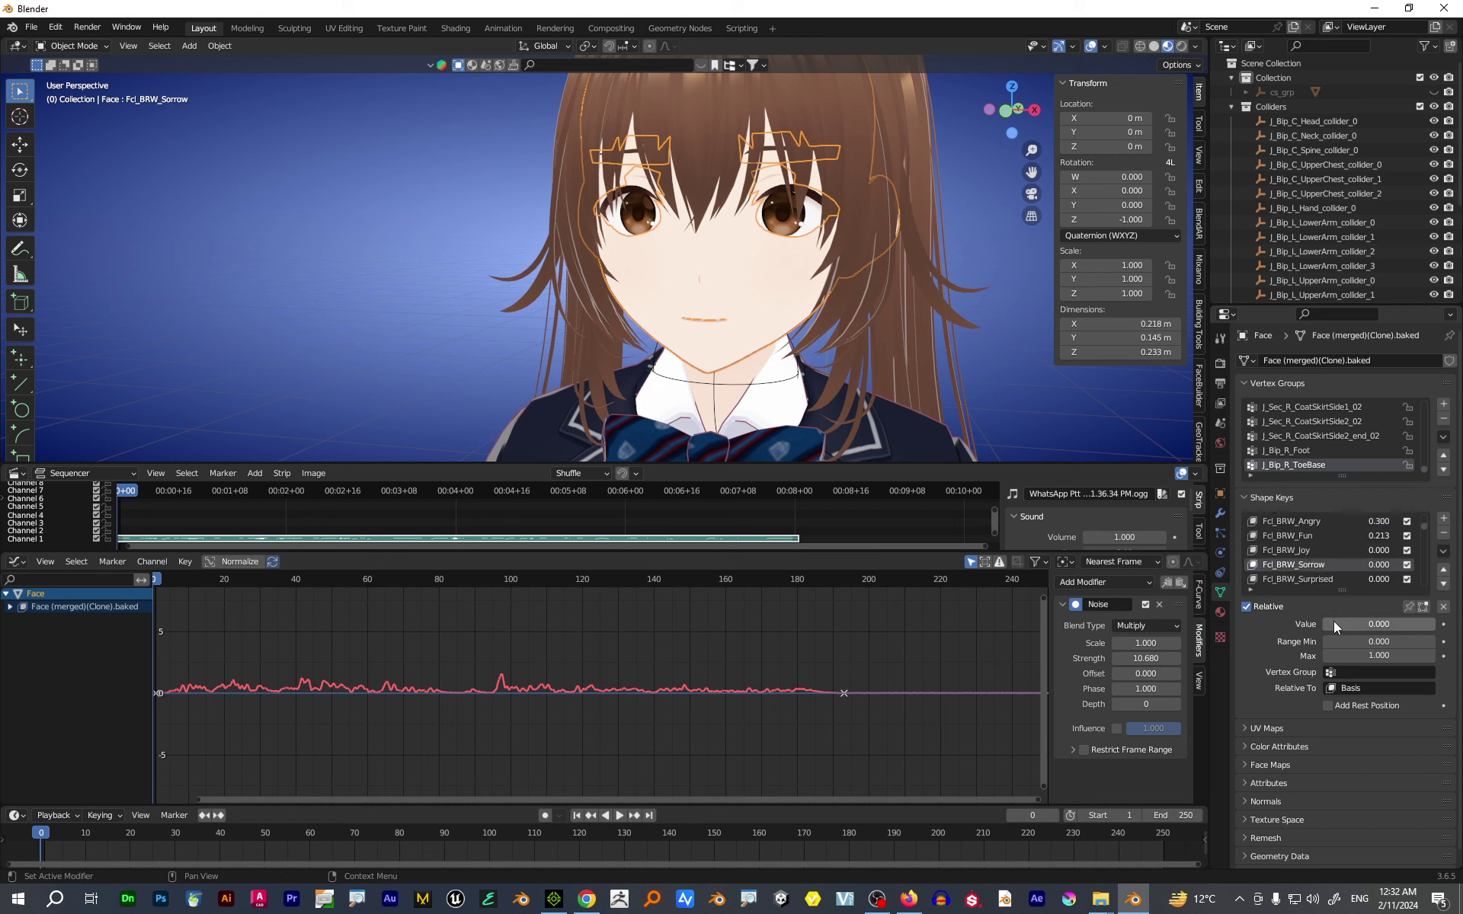
{"action": "mouse_move", "coordinate": [1334, 620]}
{"action": "left_mouse_down"}
{"action": "mouse_move", "coordinate": [1349, 620]}
{"action": "mouse_move", "coordinate": [1334, 620]}
{"action": "left_mouse_up"}
- Keyframe the Fcl_EYE_Joy shape key at 0.000 on frame 0 and turn on automatic keyframing
{"action": "scroll", "coordinate": [1299, 575], "scroll_direction": "down", "scroll_amount": 7}
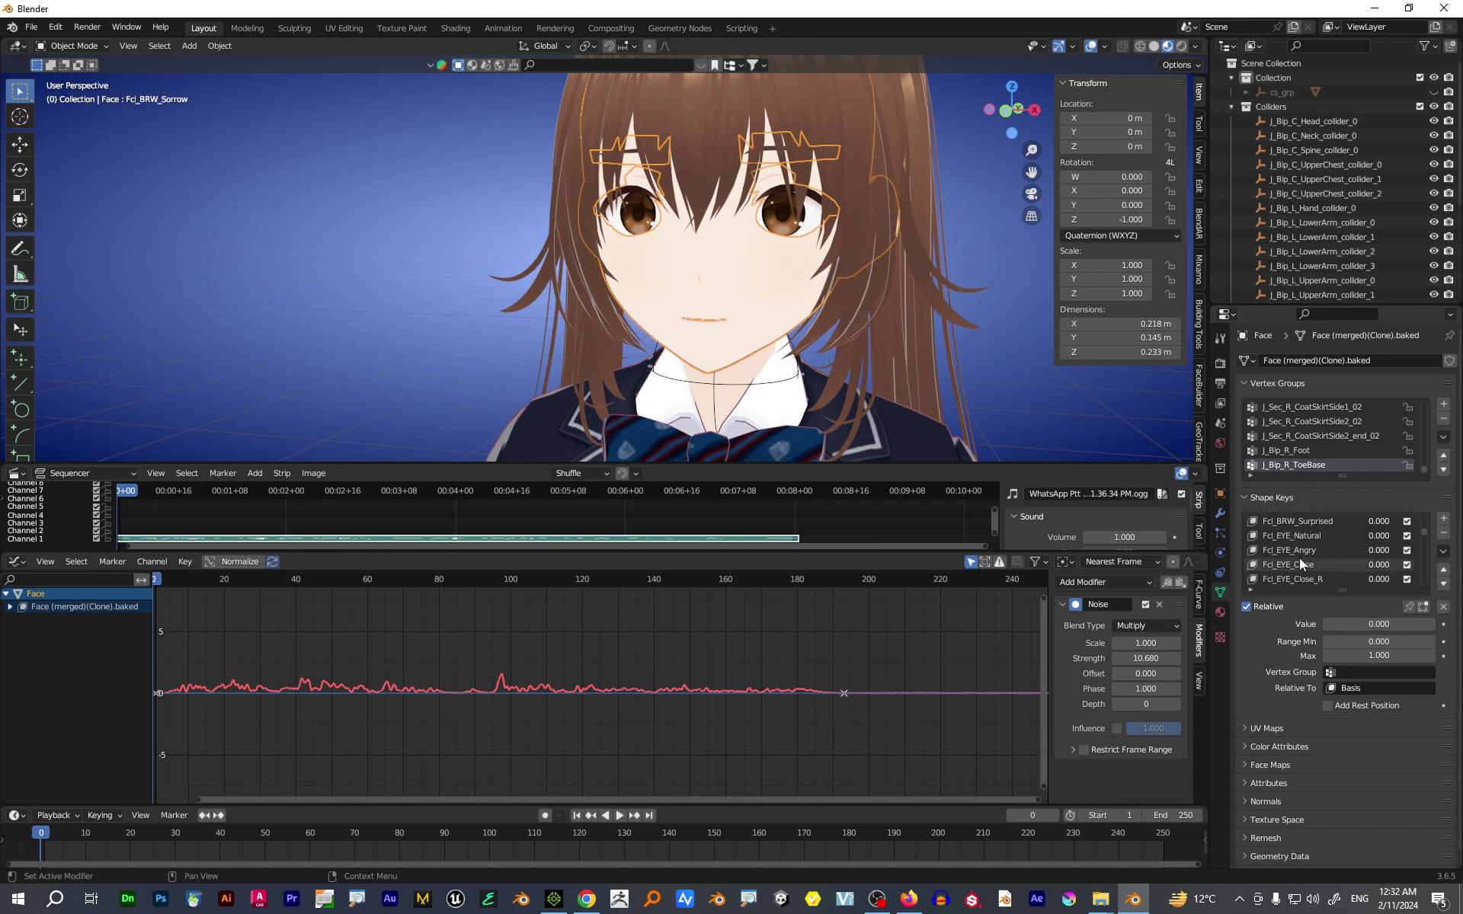
{"action": "left_click", "coordinate": [1284, 579]}
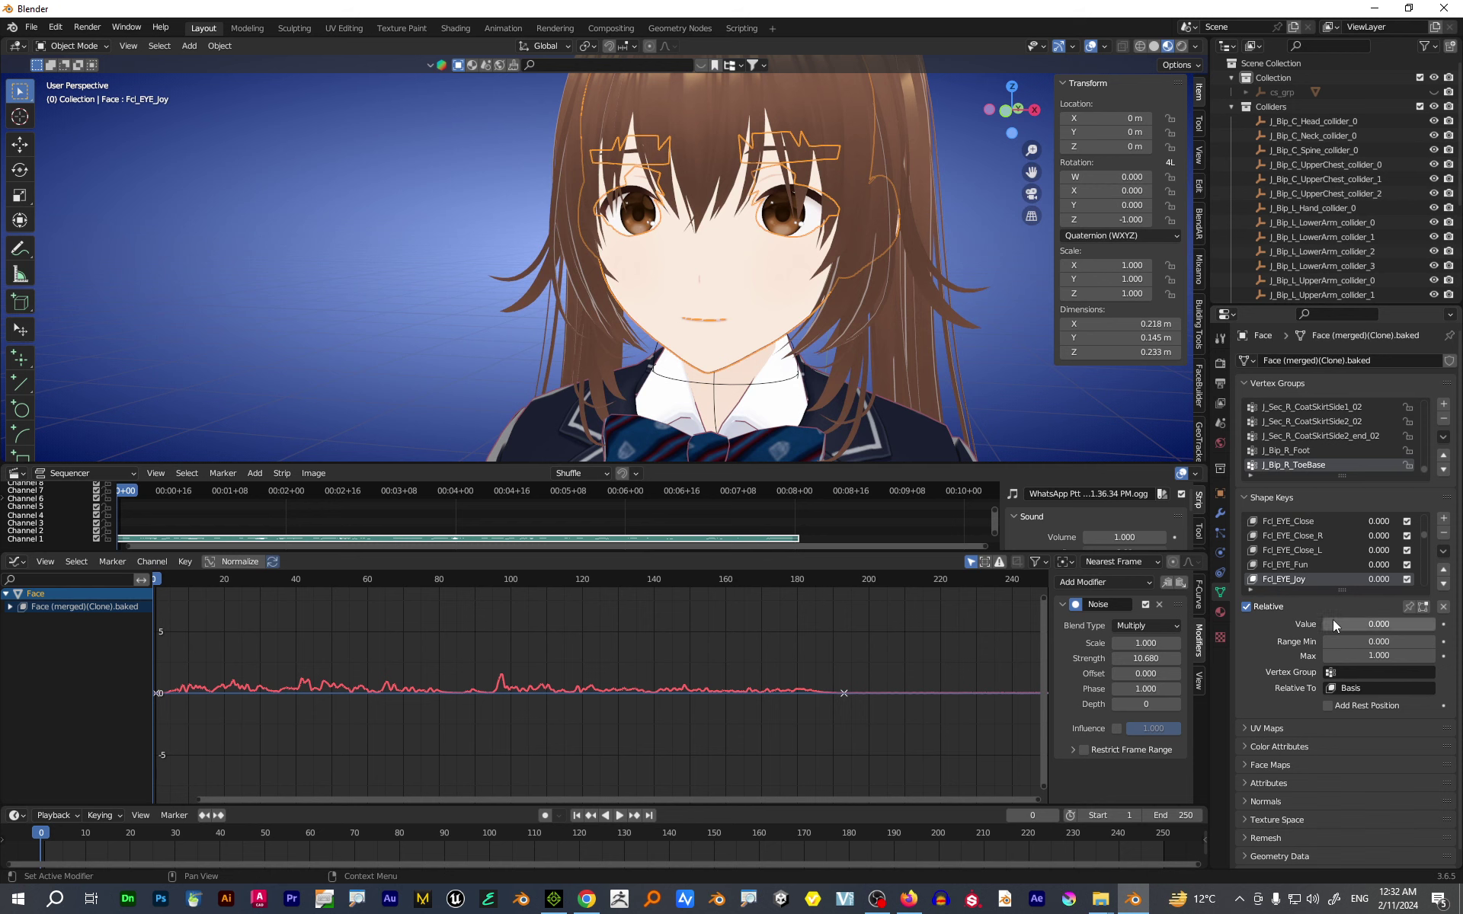
{"action": "mouse_move", "coordinate": [1333, 619]}
{"action": "left_mouse_down"}
{"action": "mouse_move", "coordinate": [1371, 620]}
{"action": "mouse_move", "coordinate": [1324, 620]}
{"action": "left_mouse_up"}
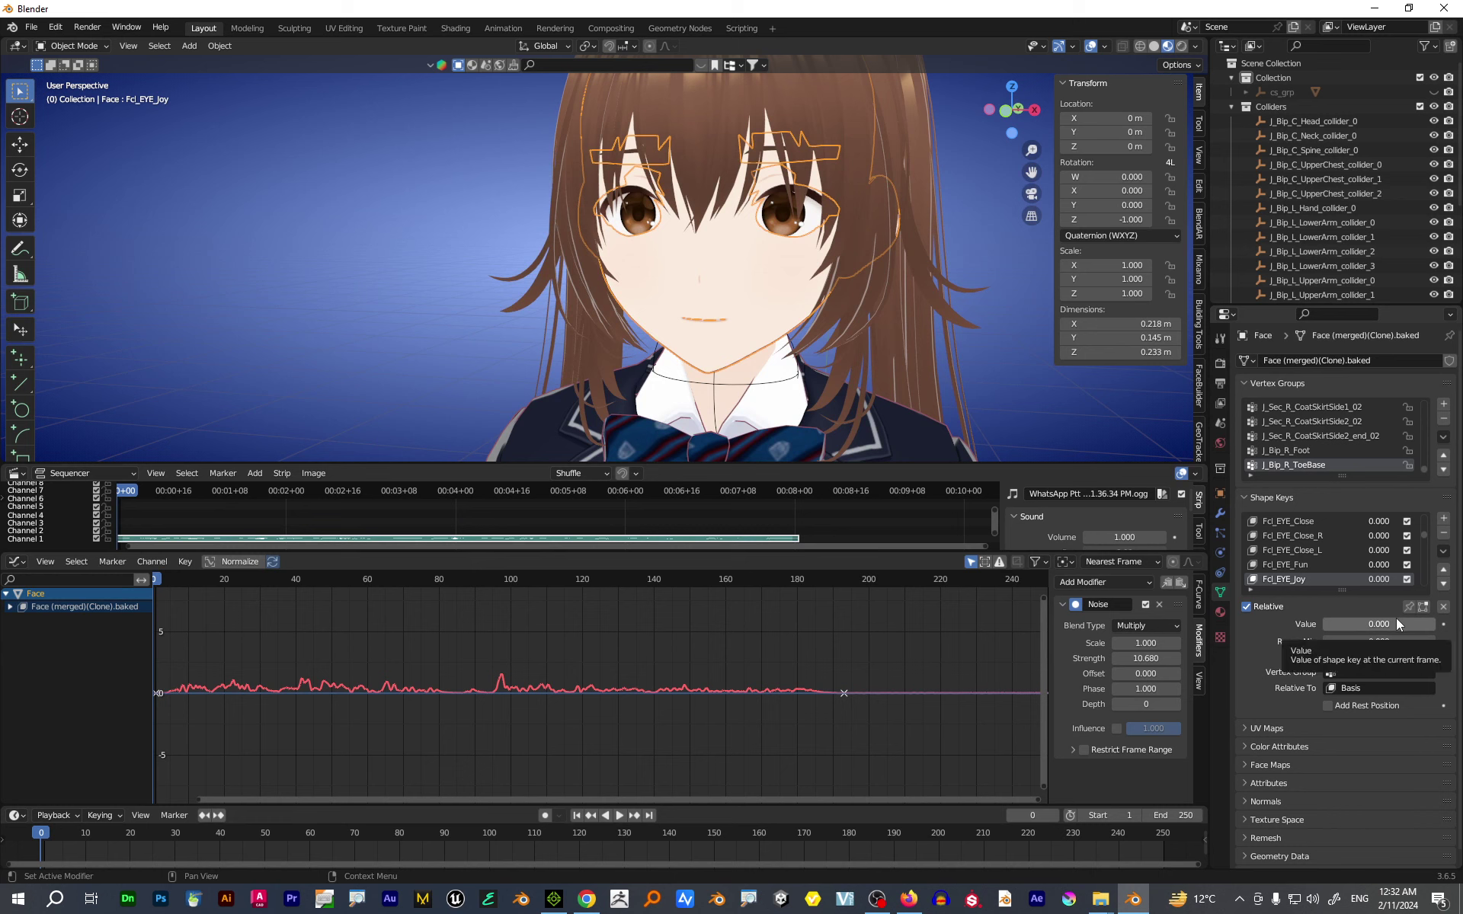
{"action": "key", "text": "i"}
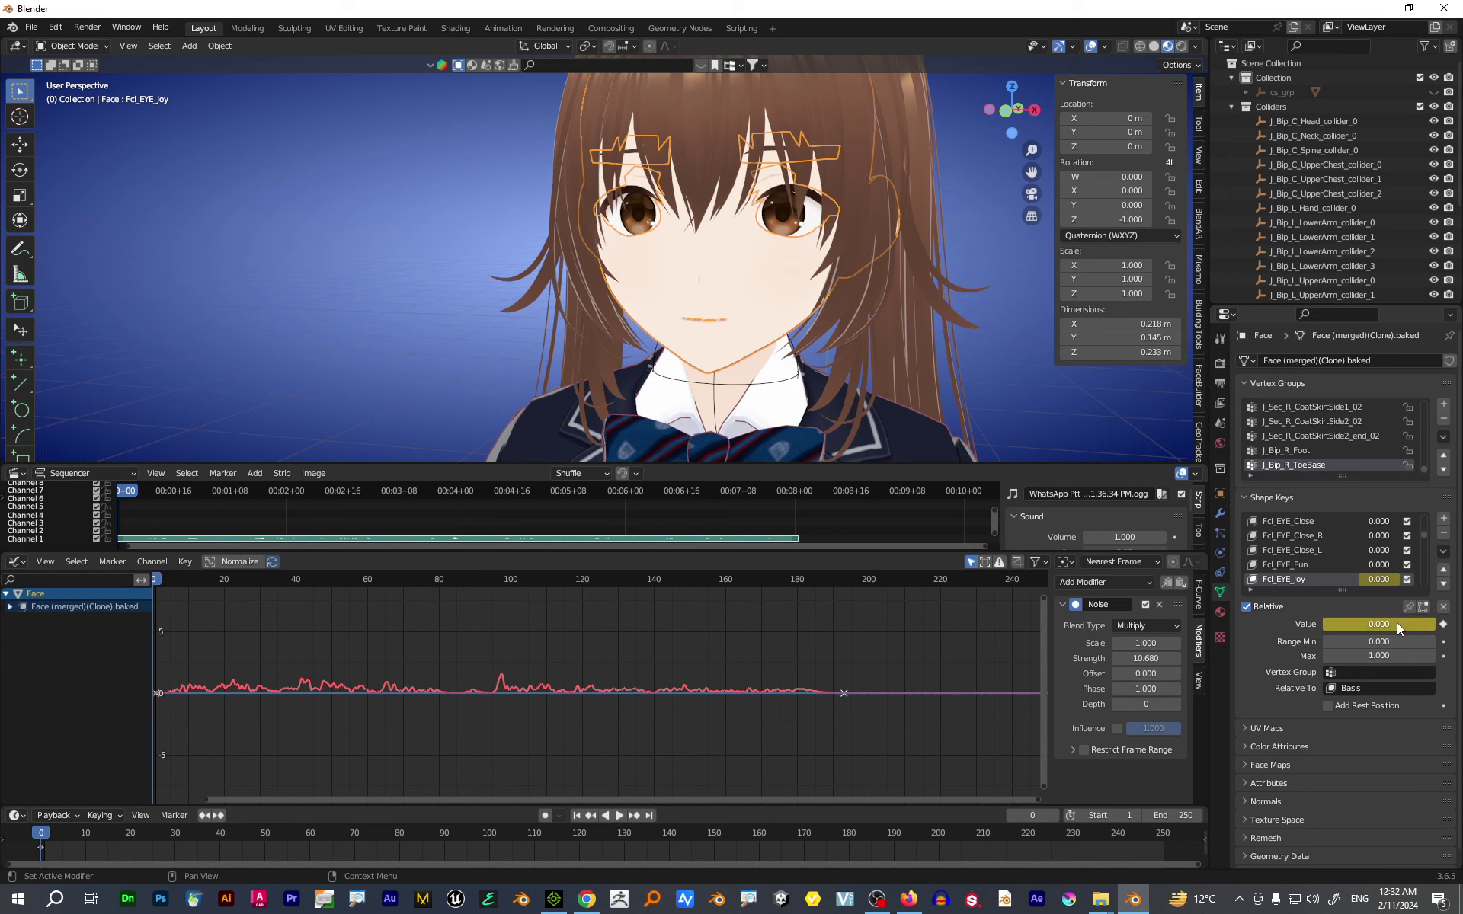
{"action": "left_click", "coordinate": [548, 813]}
- Move to frame 181 and keyframe the Fcl_EYE_Joy shape key at 0.040
{"action": "key", "text": "space"}
{"action": "left_click_drag", "start_coordinate": [461, 834], "coordinate": [853, 841]}
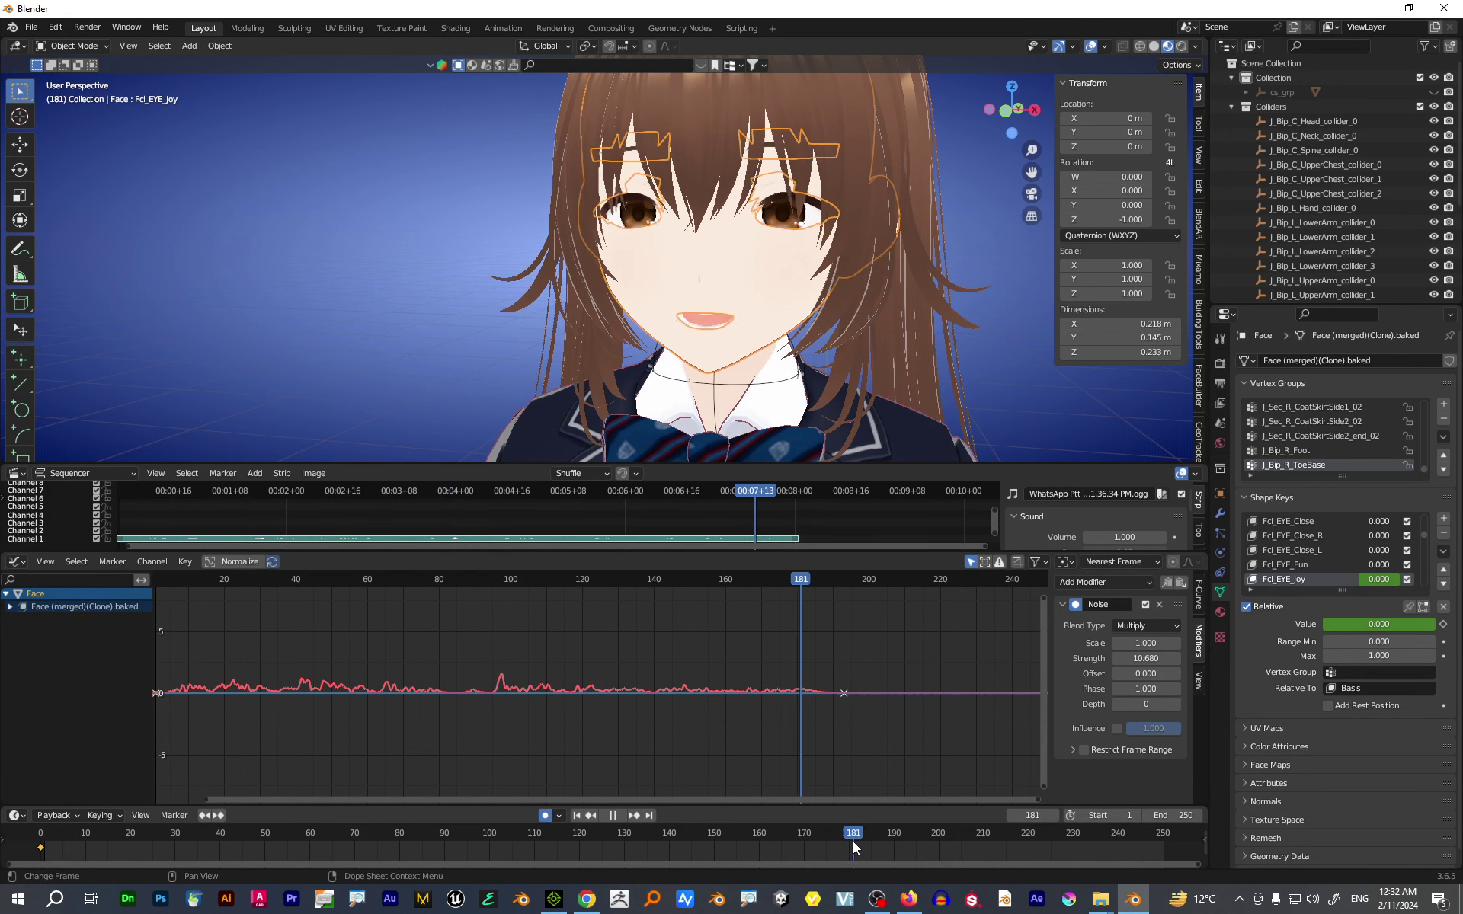
{"action": "key", "text": "space"}
{"action": "key", "text": "i"}
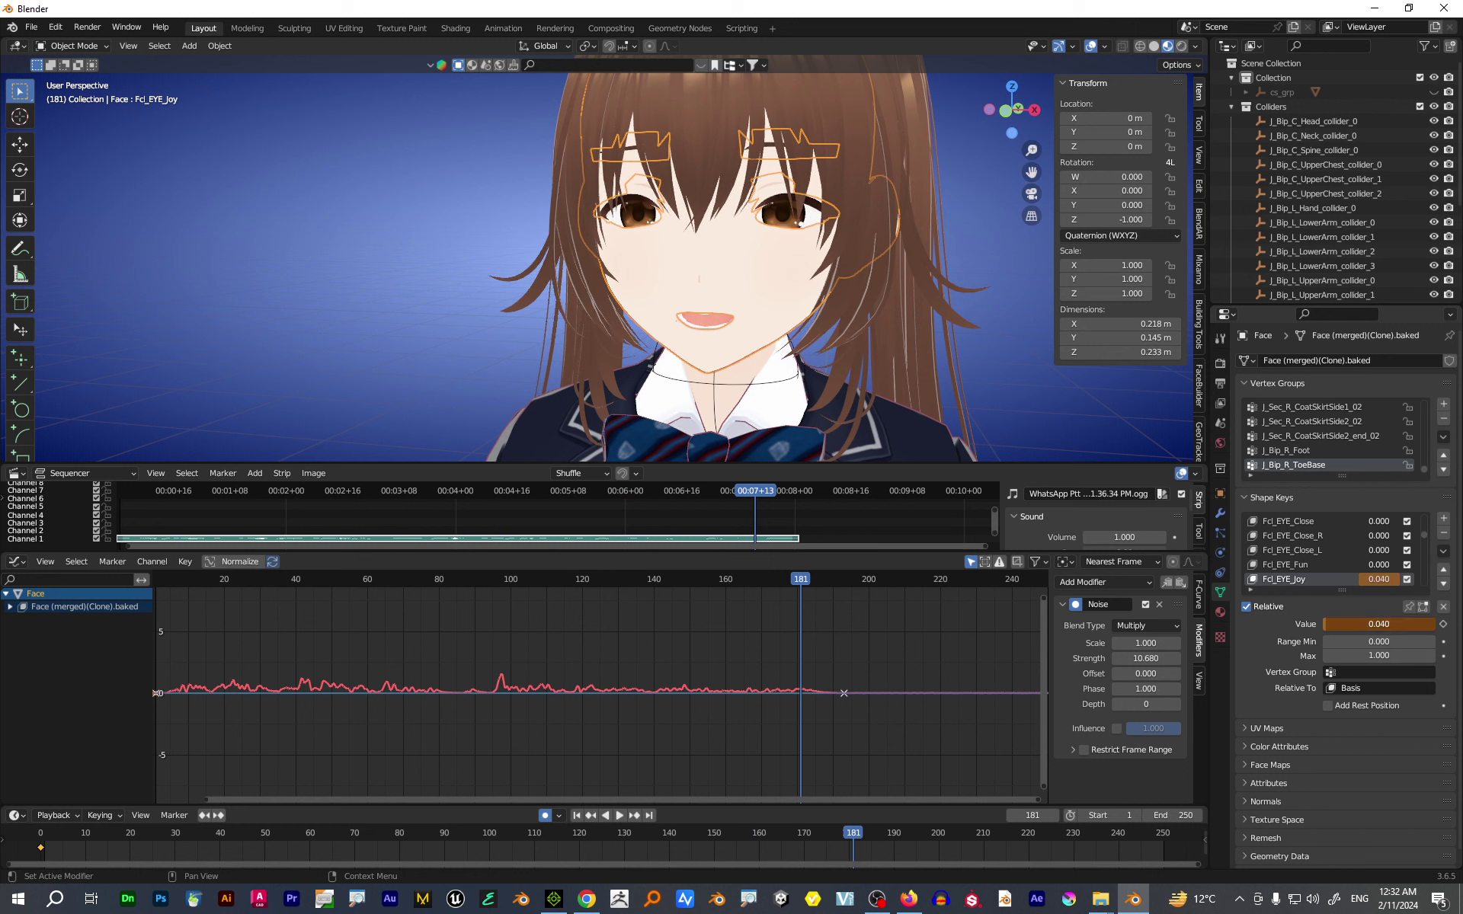
- Move to frame 193 and keyframe the Fcl_EYE_Joy shape key at 0.600
{"action": "left_click_drag", "start_coordinate": [809, 582], "coordinate": [844, 588]}
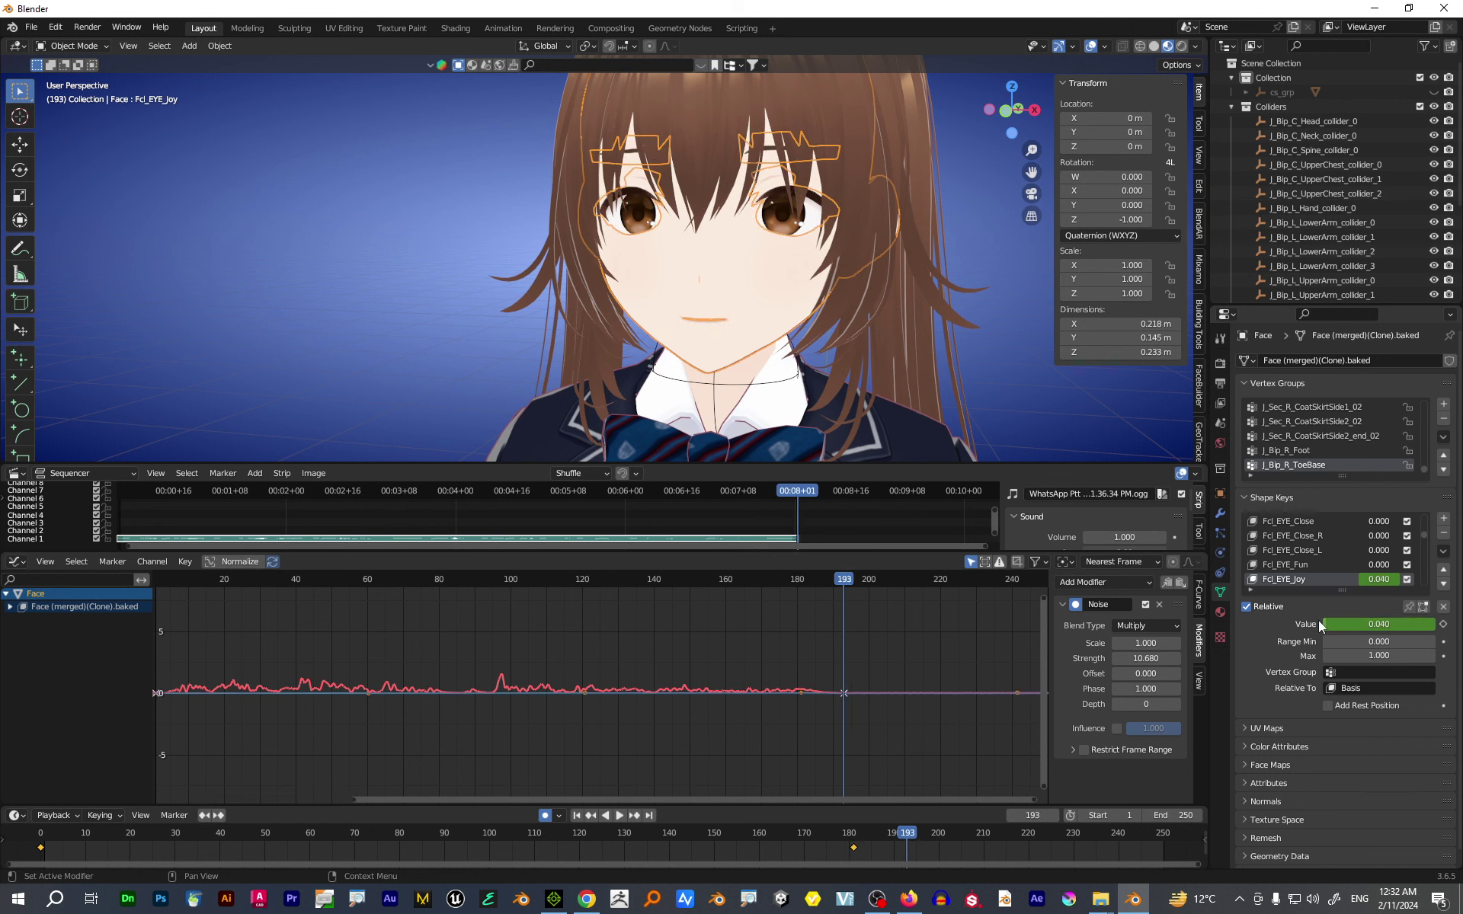
{"action": "left_click", "coordinate": [1338, 623]}
{"action": "type", "text": "1"}
{"action": "key", "text": "Return"}
{"action": "left_click_drag", "start_coordinate": [1379, 624], "coordinate": [1334, 624]}
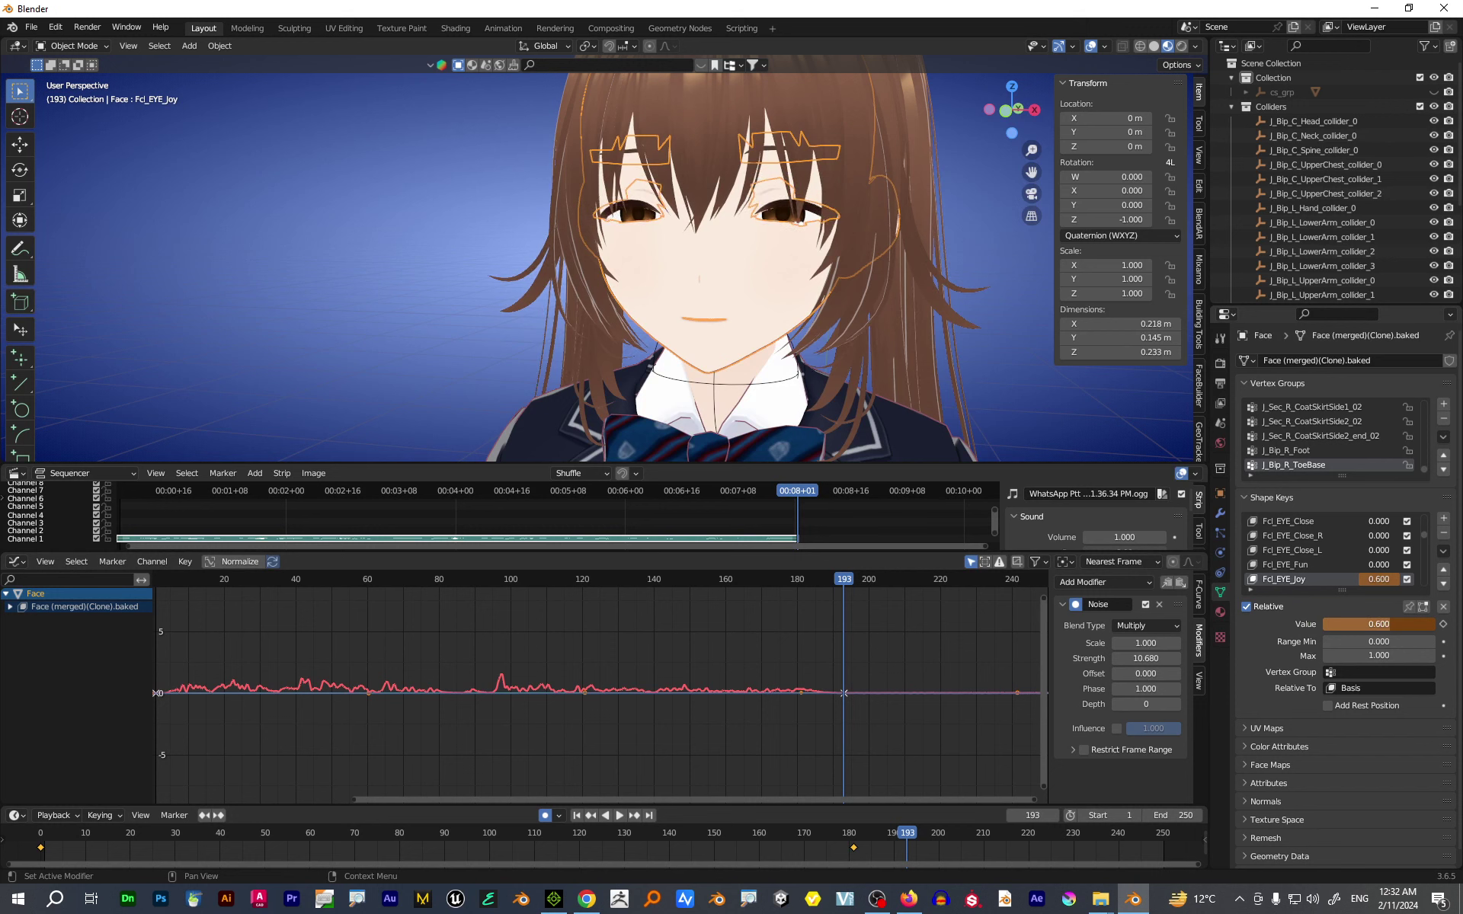
{"action": "key", "text": "i"}
- Keyframe the Fcl_EYE_Surprised shape key on frame 193 and set its value to 0.100
{"action": "scroll", "coordinate": [1283, 547], "scroll_direction": "down", "scroll_amount": 4}
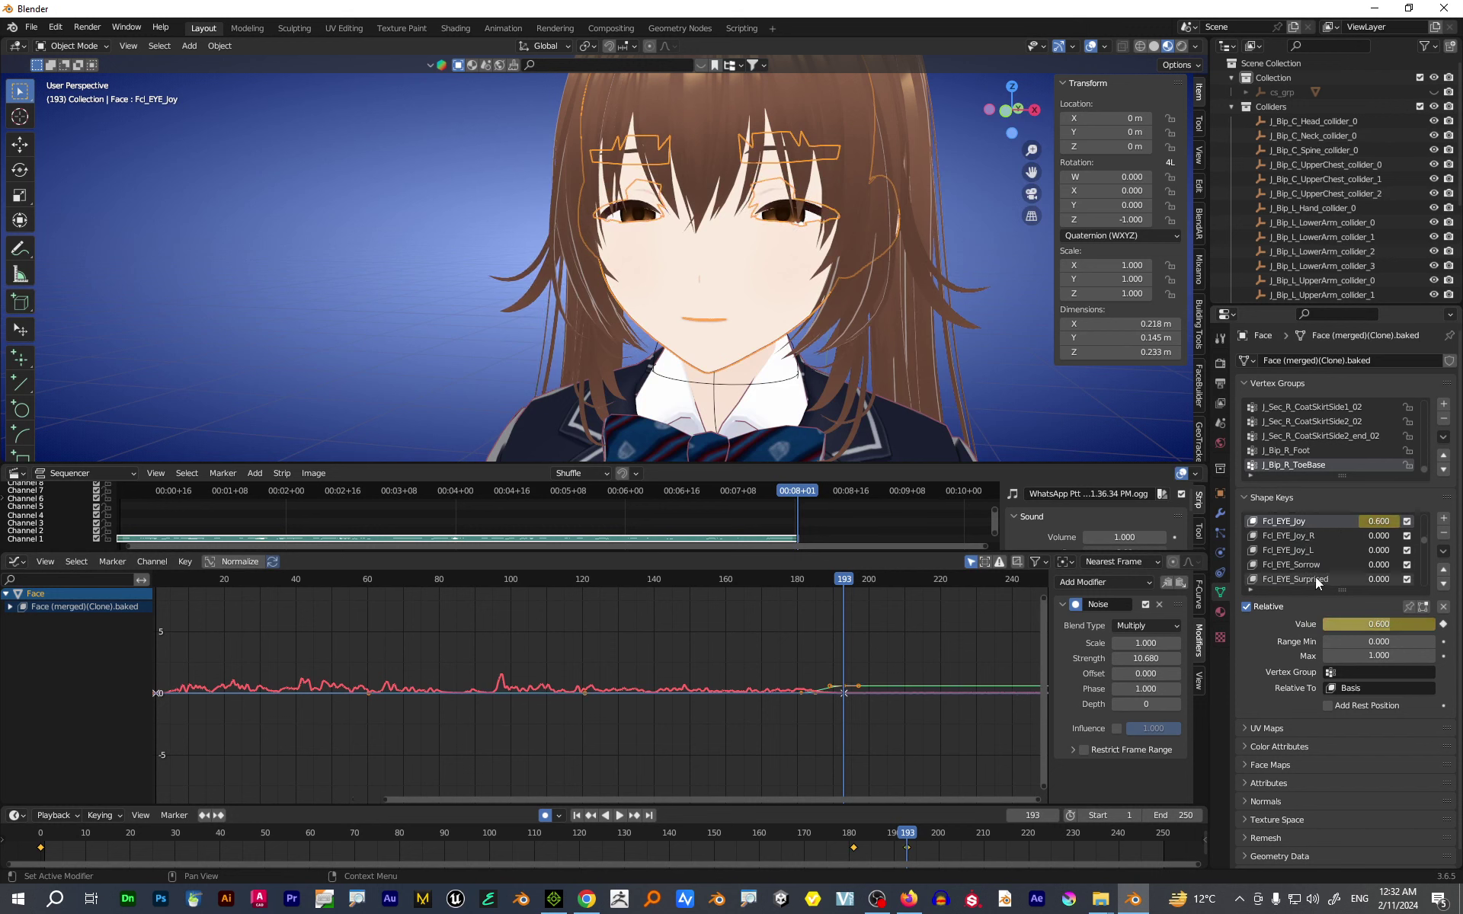
{"action": "left_click", "coordinate": [1315, 578]}
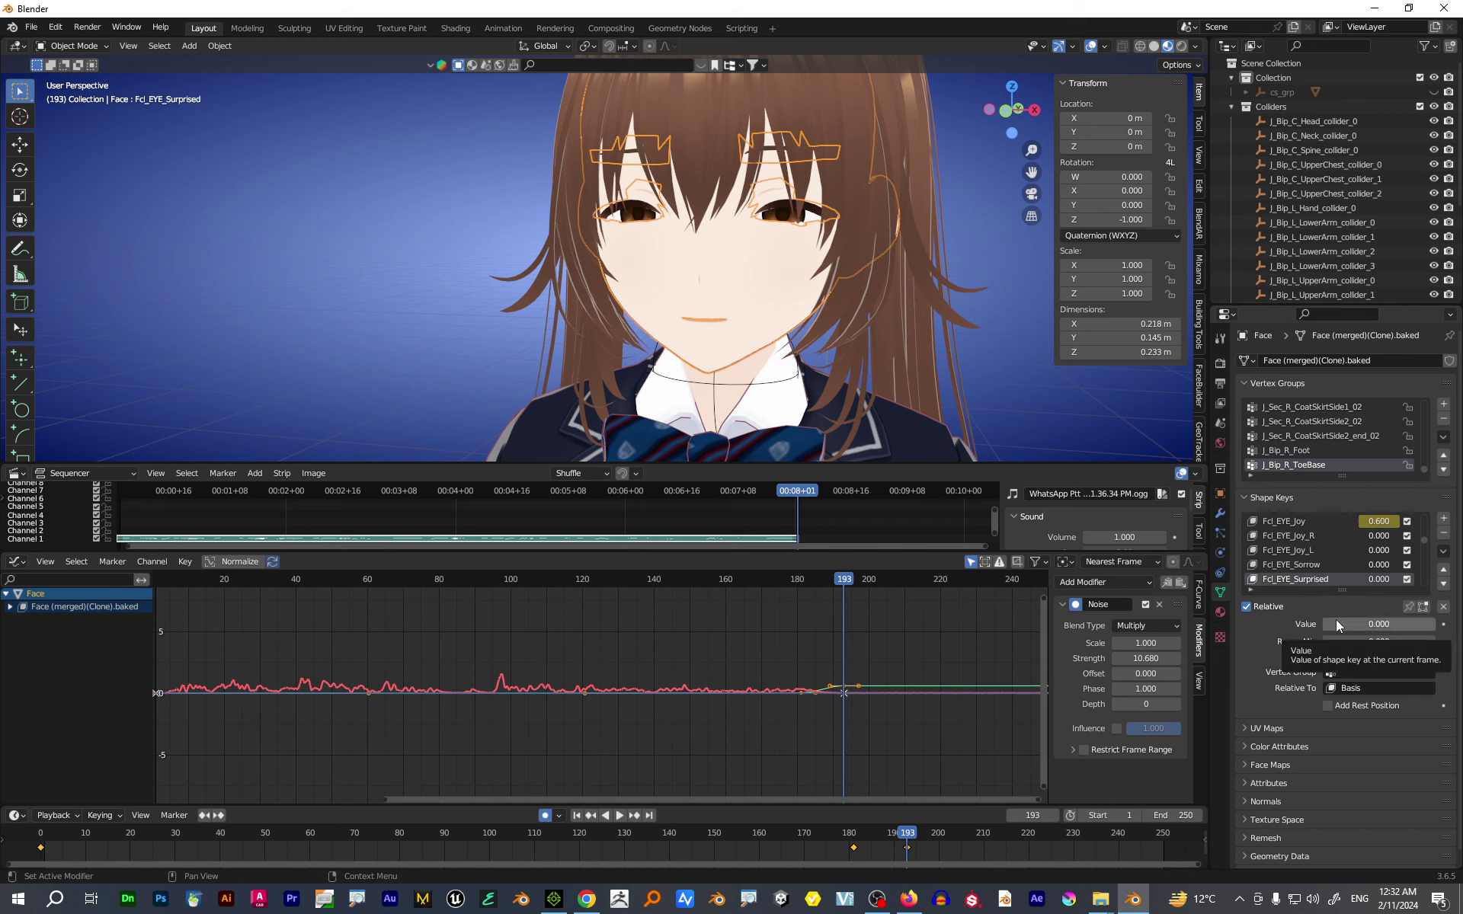
{"action": "key", "text": "i"}
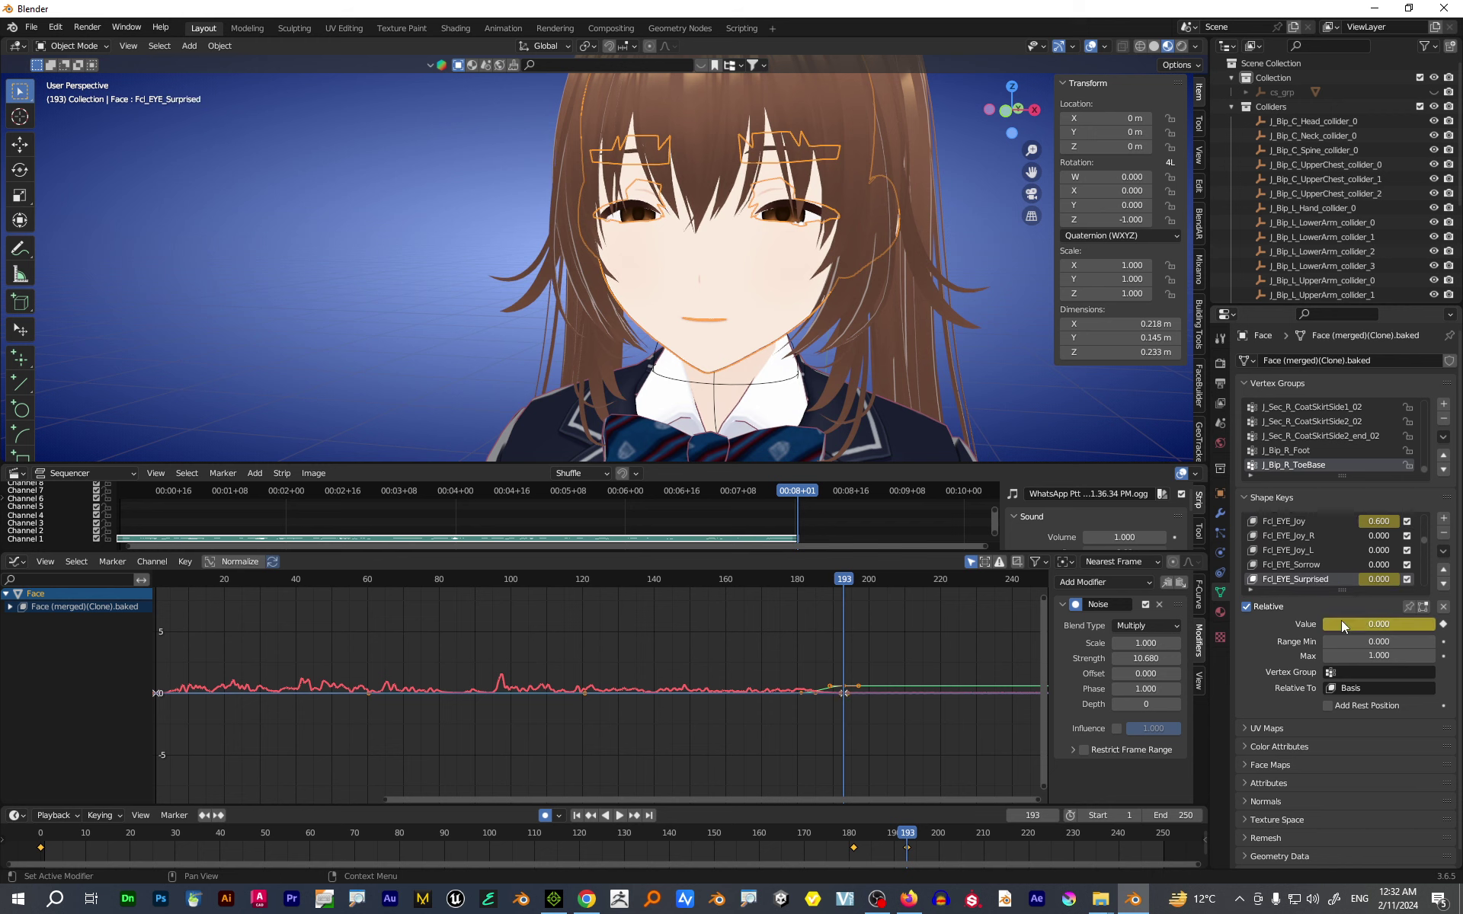
{"action": "left_click_drag", "start_coordinate": [1341, 620], "coordinate": [1353, 620]}
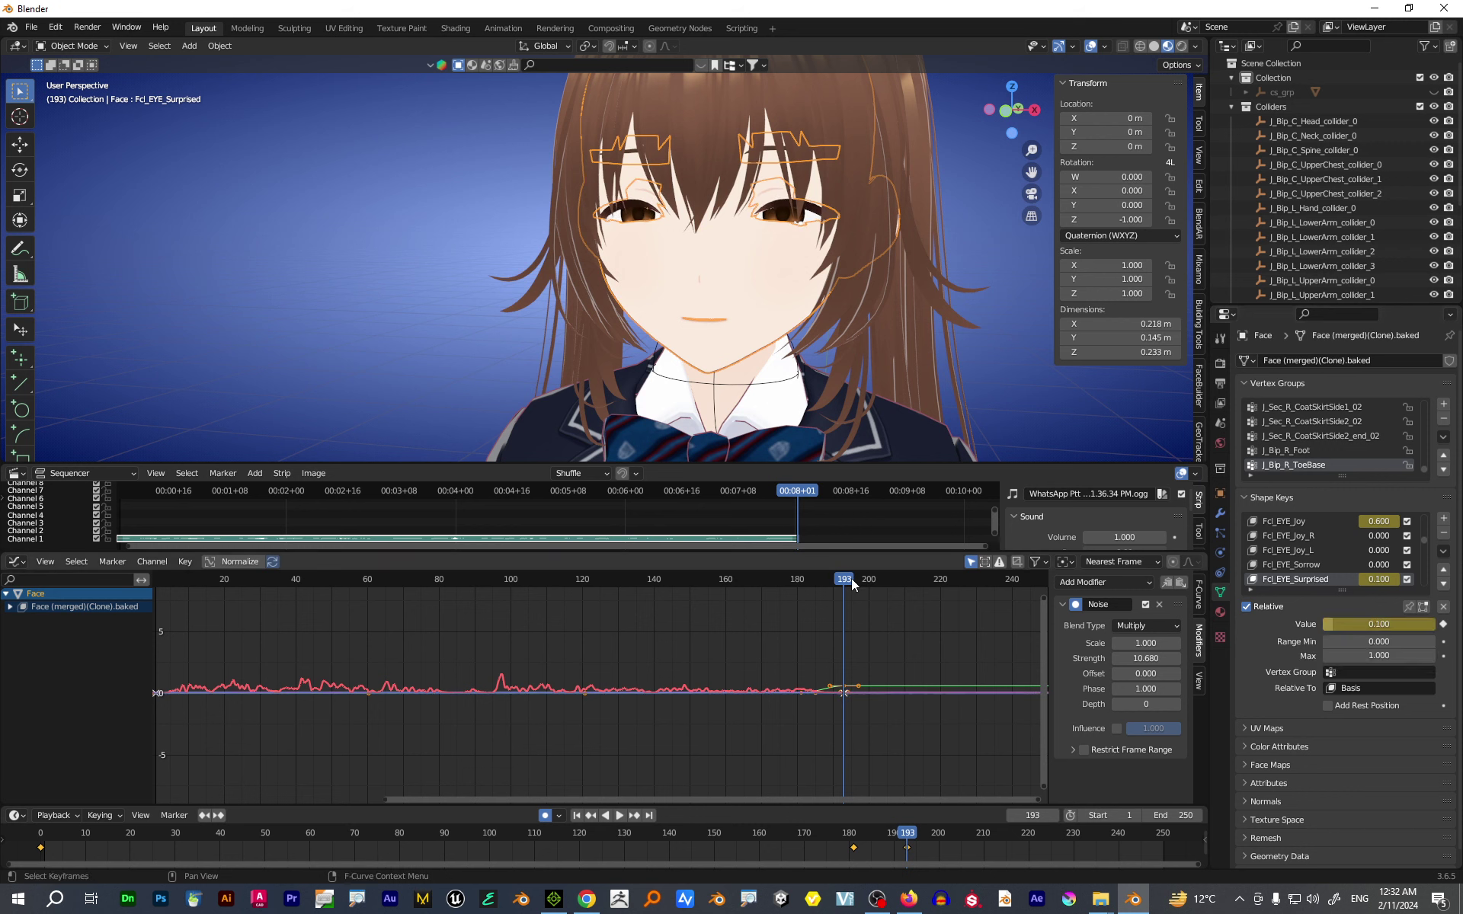
- Replay the animation from the start with a wider view of the character, and look through the mouth shape keys
{"action": "key", "text": "shift+Left"}
{"action": "key", "text": "space"}
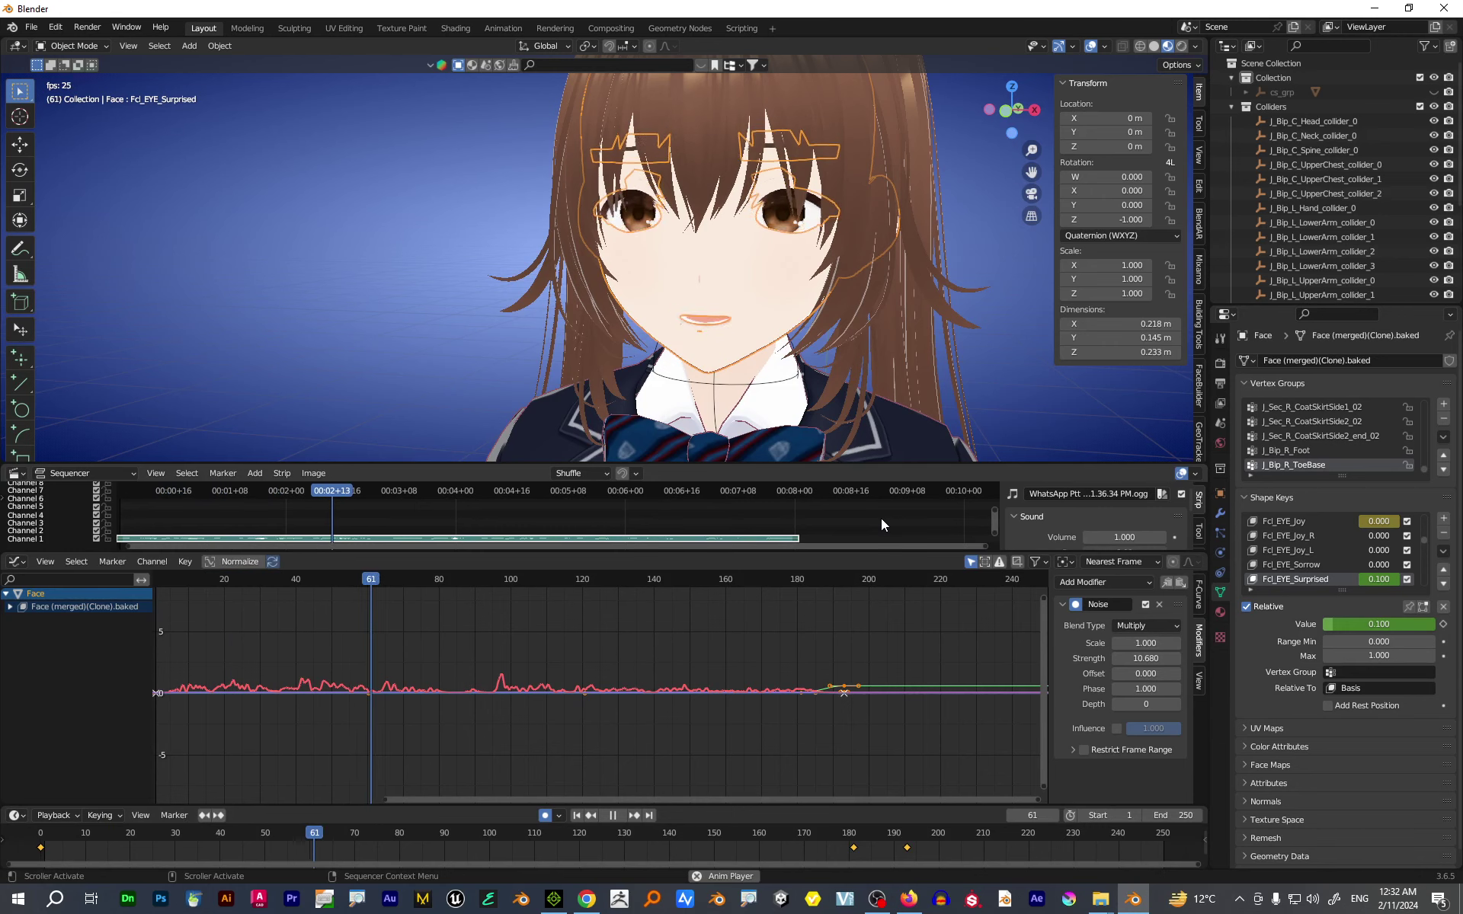
{"action": "scroll", "coordinate": [714, 295], "scroll_direction": "down", "scroll_amount": 2}
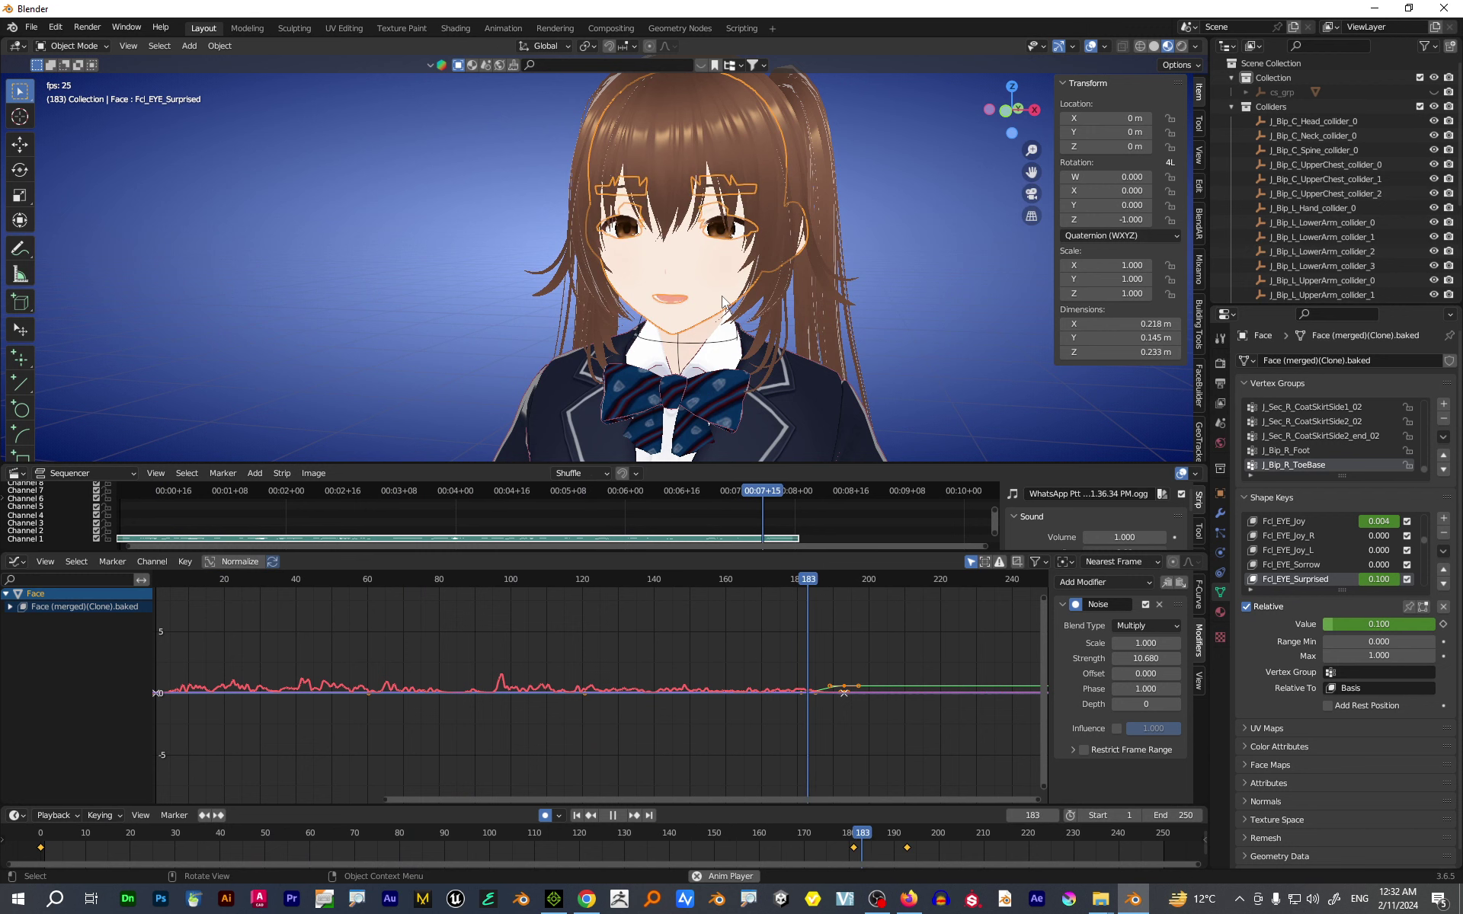
{"action": "key", "text": "space"}
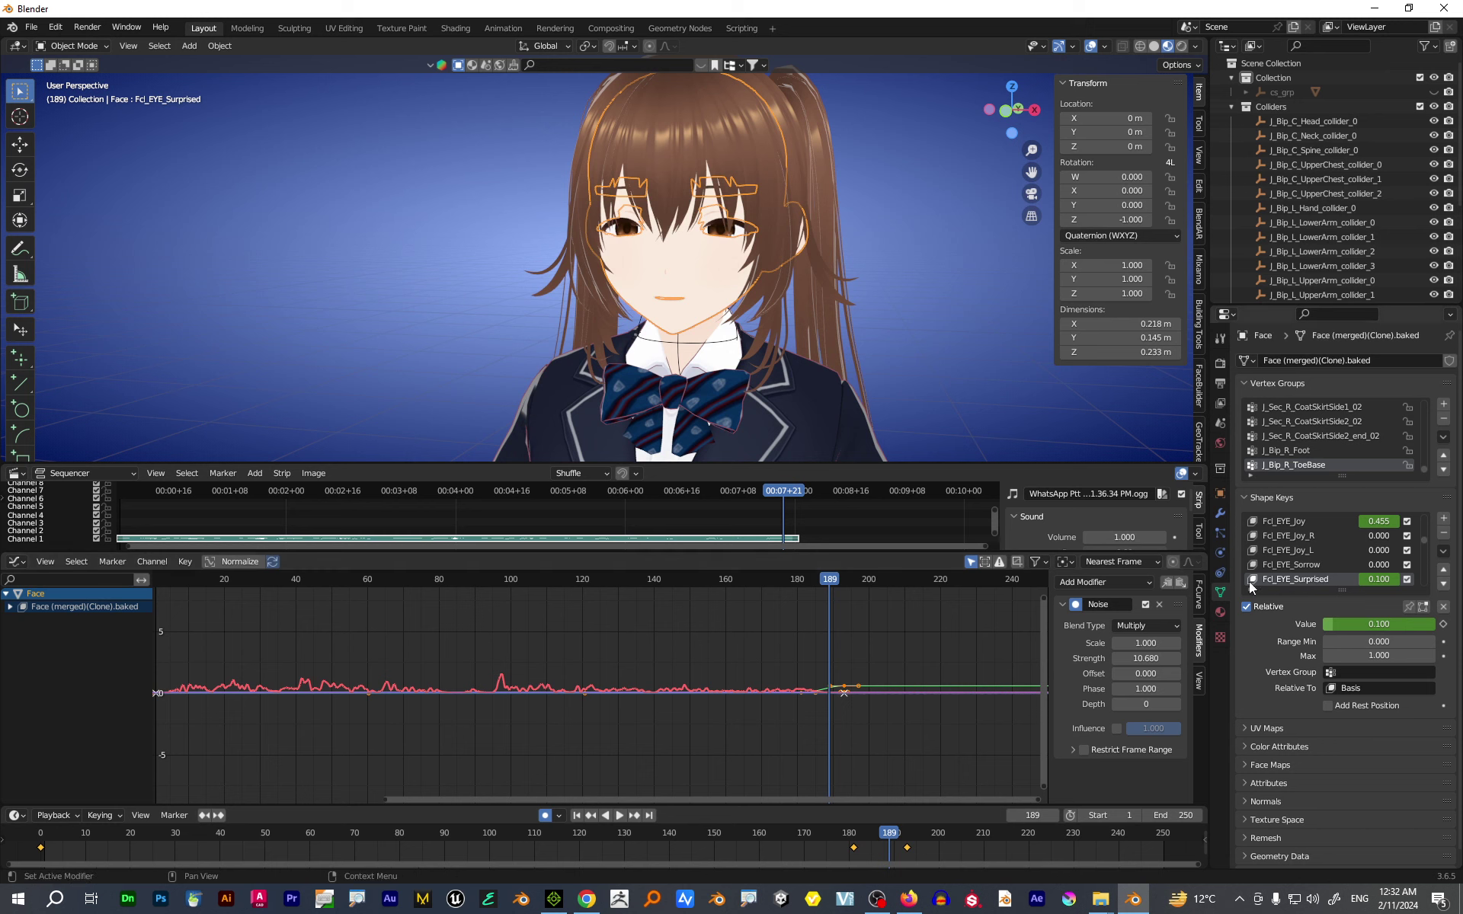
{"action": "scroll", "coordinate": [1268, 550], "scroll_direction": "down", "scroll_amount": 6}
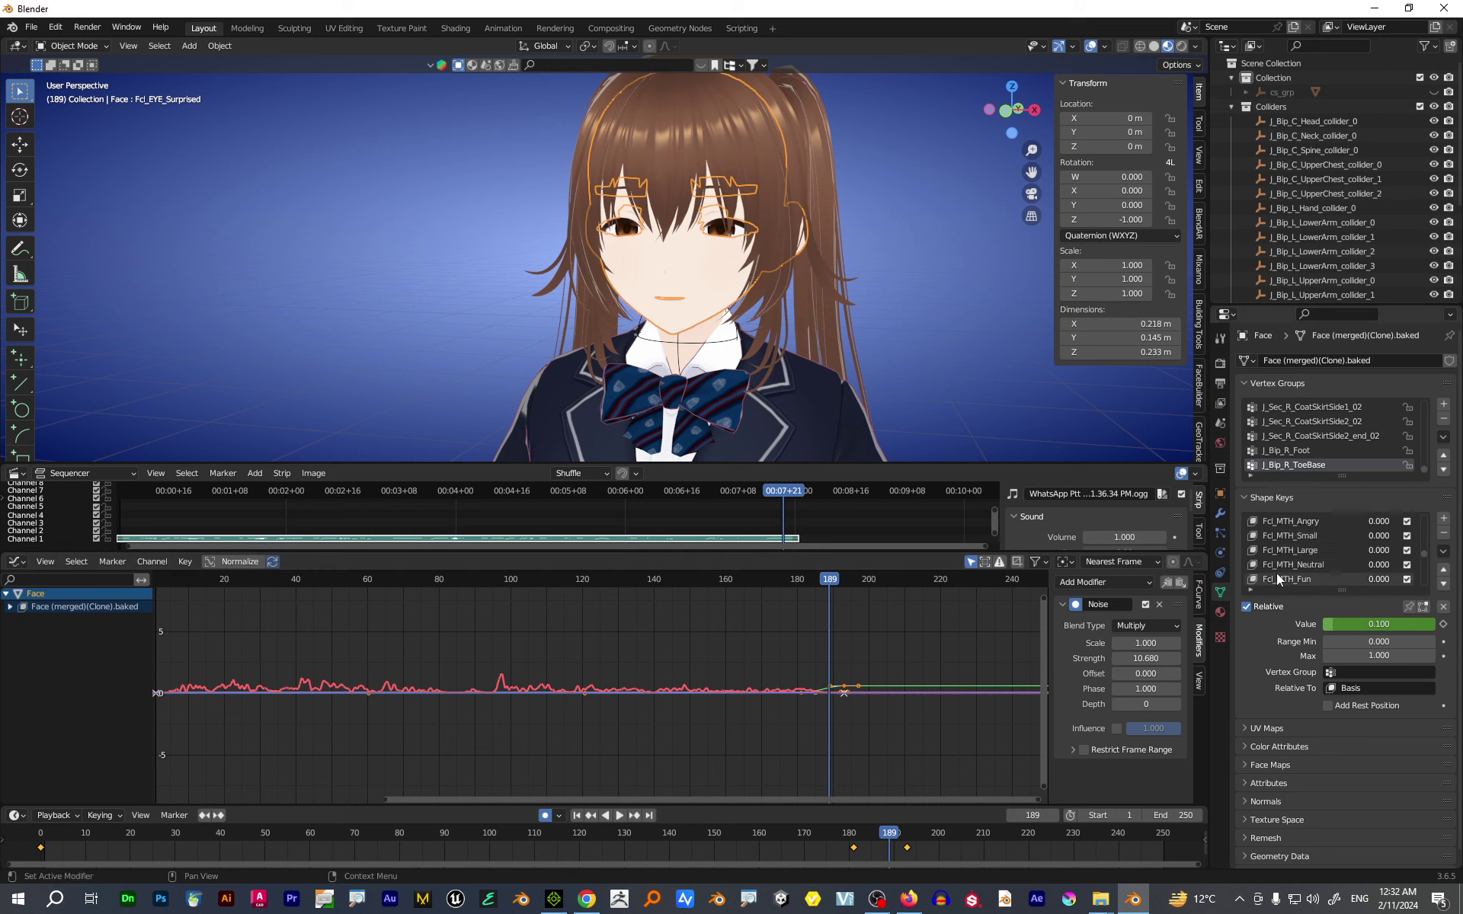
{"action": "scroll", "coordinate": [1277, 573], "scroll_direction": "down", "scroll_amount": 5}
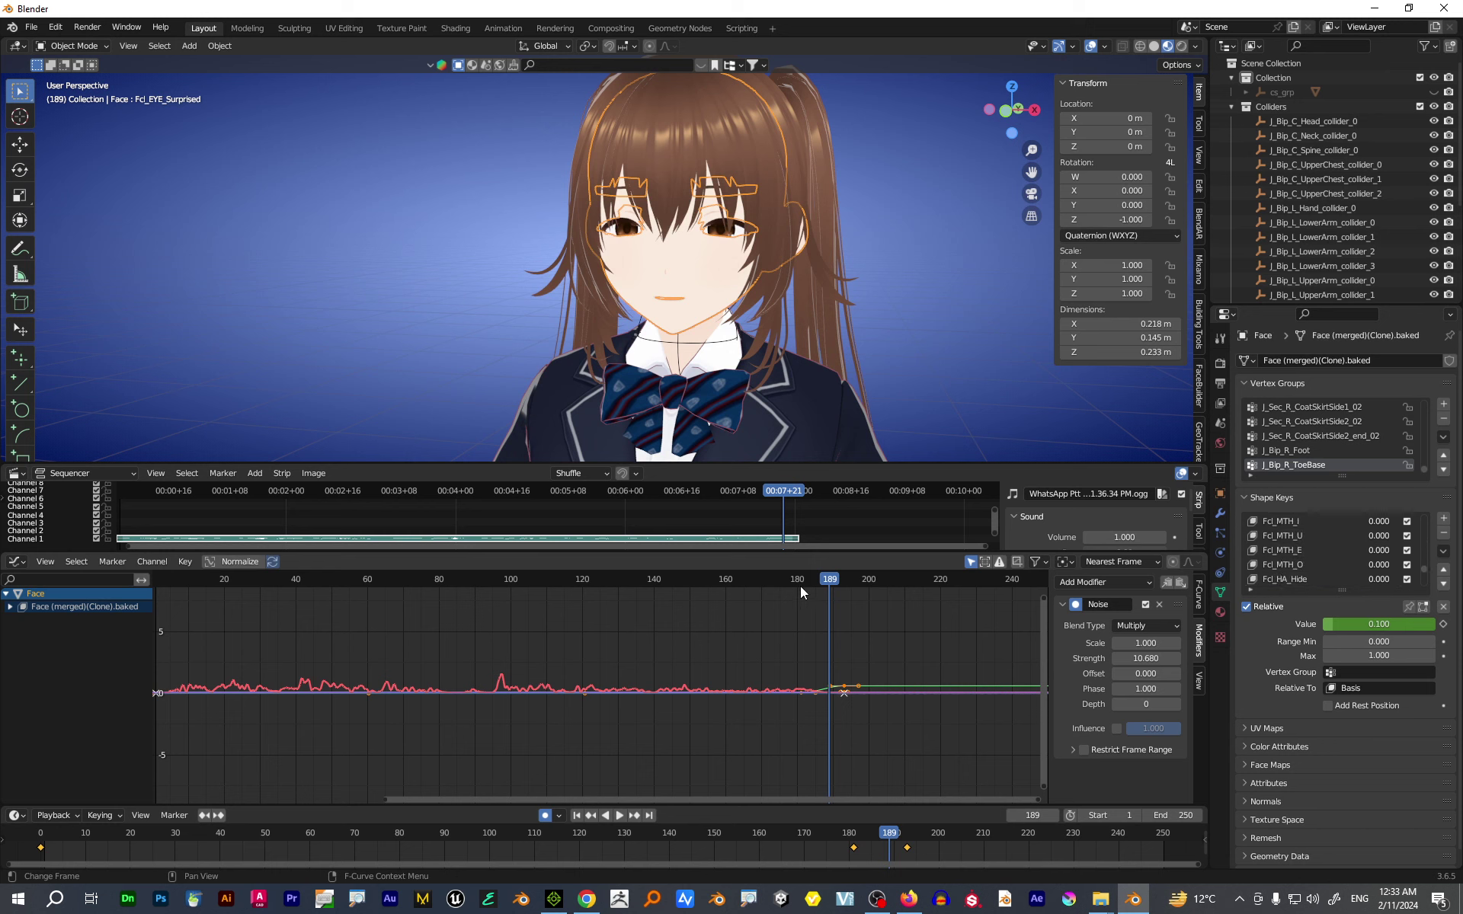
- Scrub the animation back to frame 0 and enlarge the sequencer area to show the sound strip
{"action": "left_click_drag", "start_coordinate": [829, 582], "coordinate": [343, 640]}
{"action": "left_click_drag", "start_coordinate": [720, 644], "coordinate": [155, 640]}
{"action": "key", "text": "space"}
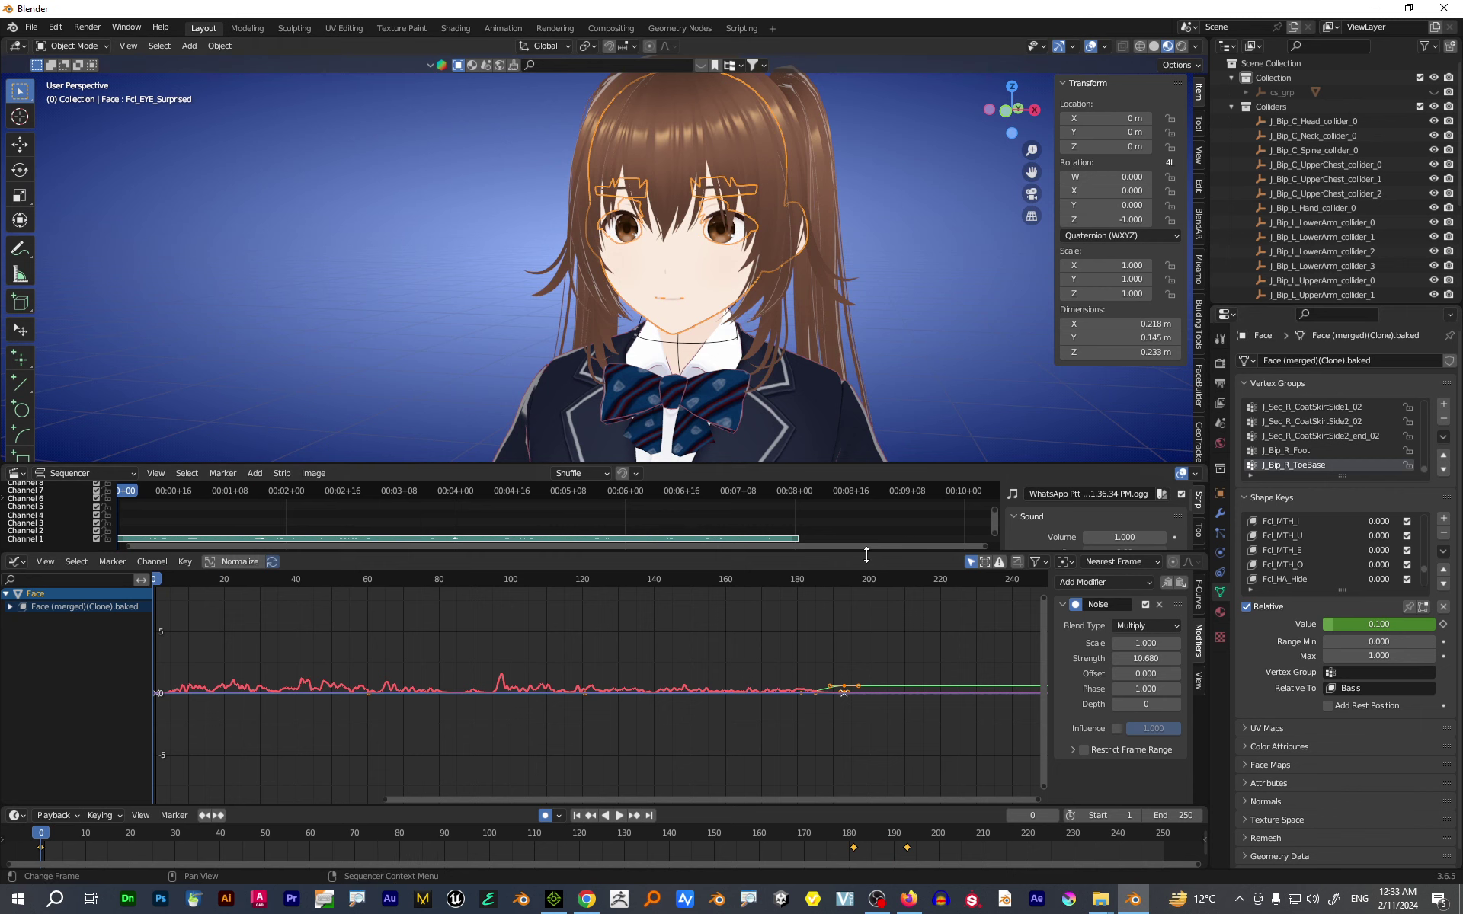
{"action": "left_click_drag", "start_coordinate": [864, 560], "coordinate": [846, 662]}
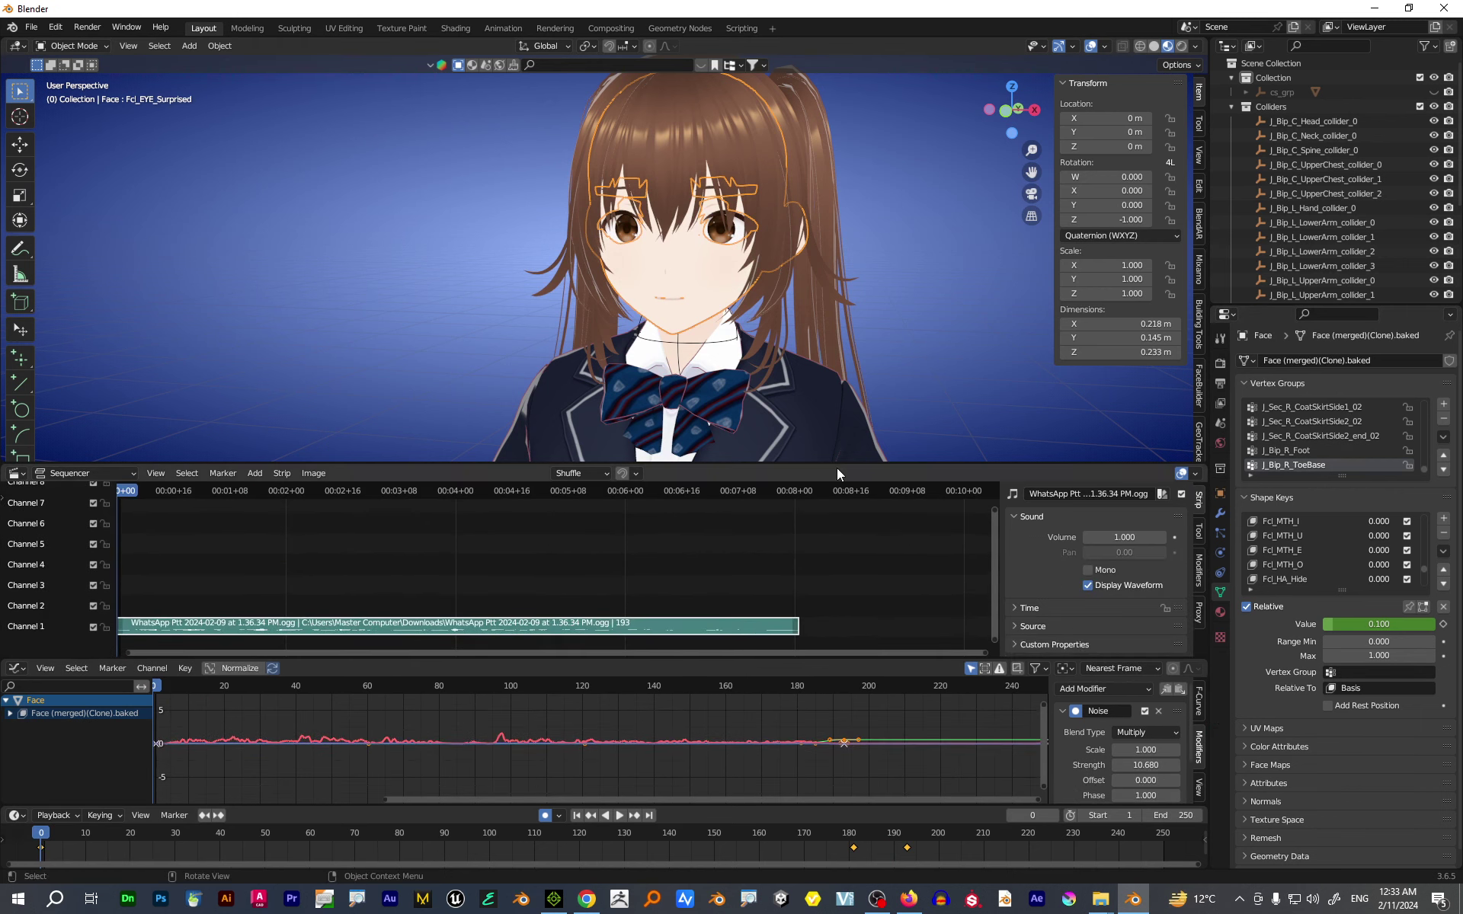
- Enlarge the 3D viewport over the sequencer area and show the full-length character from a raised angle
{"action": "left_click_drag", "start_coordinate": [836, 464], "coordinate": [831, 620]}
{"action": "scroll", "coordinate": [788, 451], "scroll_direction": "down", "scroll_amount": 10}
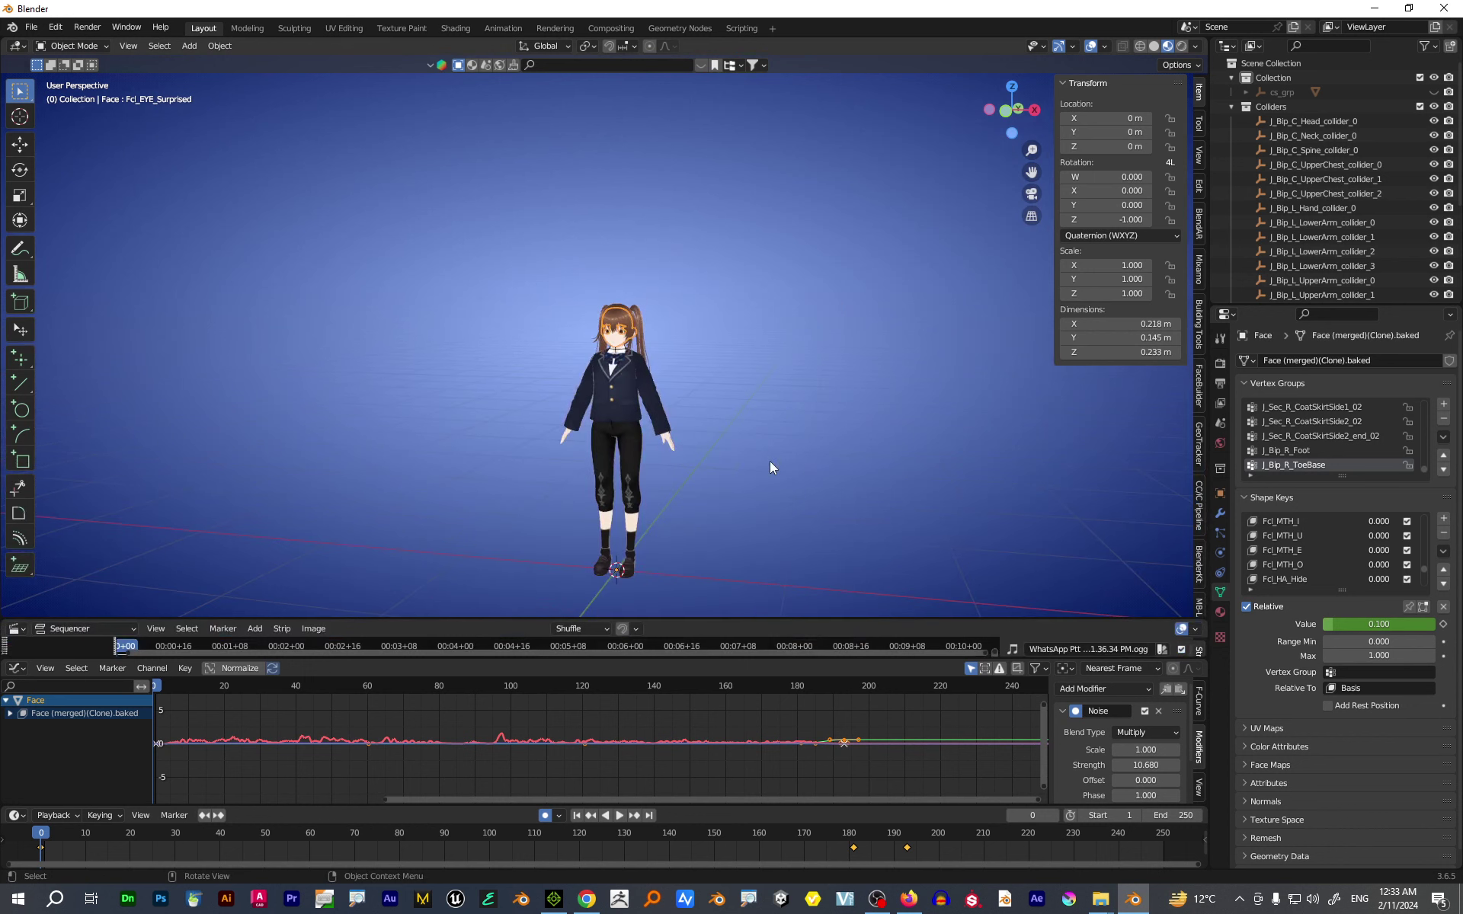
{"action": "middle_click_drag", "start_coordinate": [769, 467], "coordinate": [587, 480]}
{"action": "key", "text": "shift+a"}
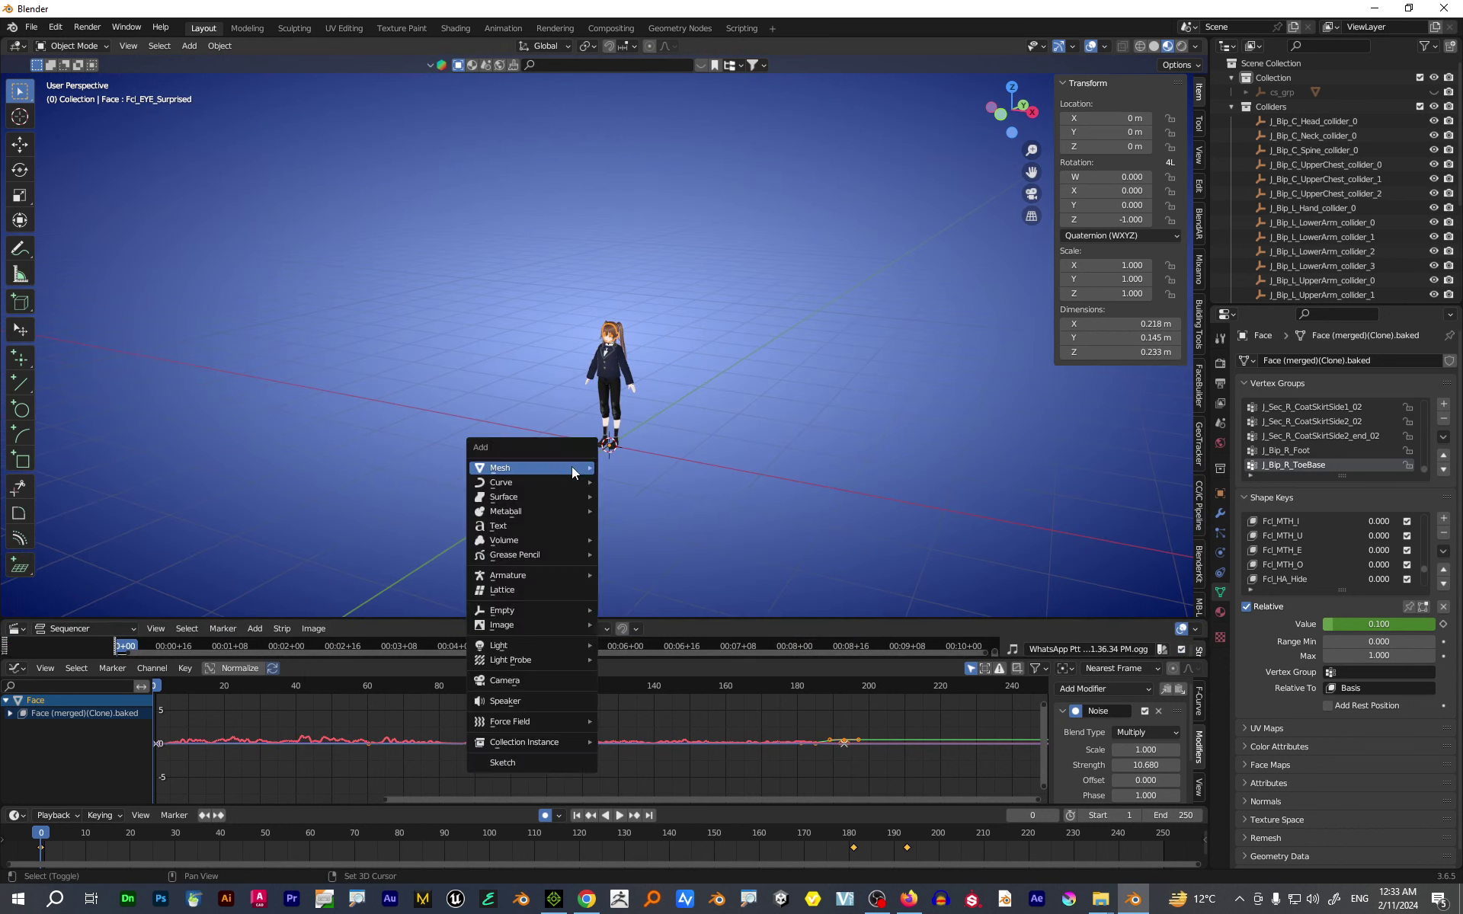
{"action": "mouse_move", "coordinate": [571, 471]}
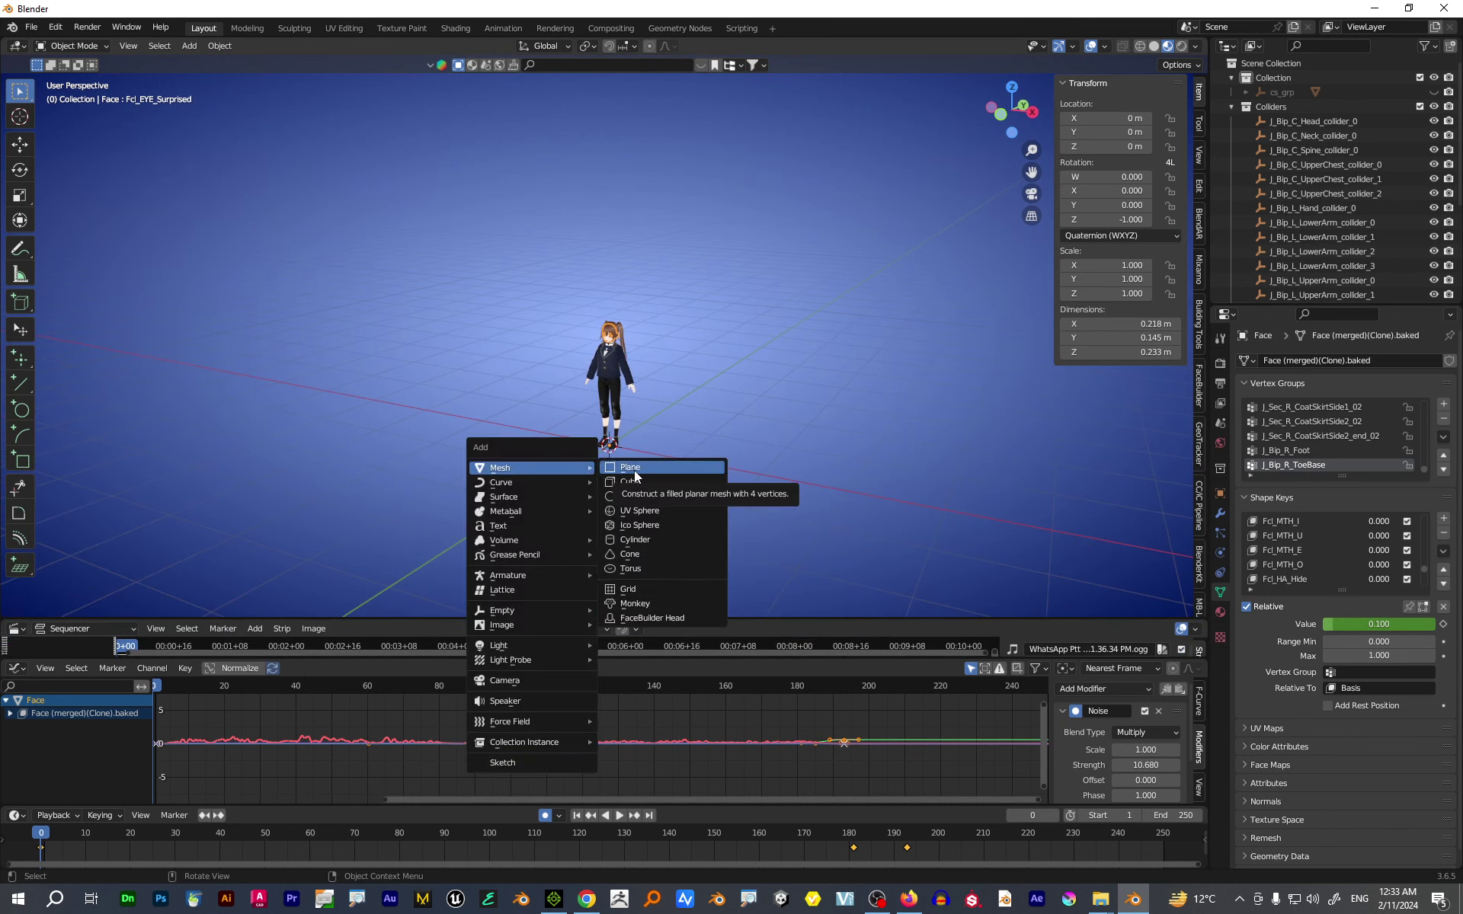
{"action": "left_click", "coordinate": [743, 340]}
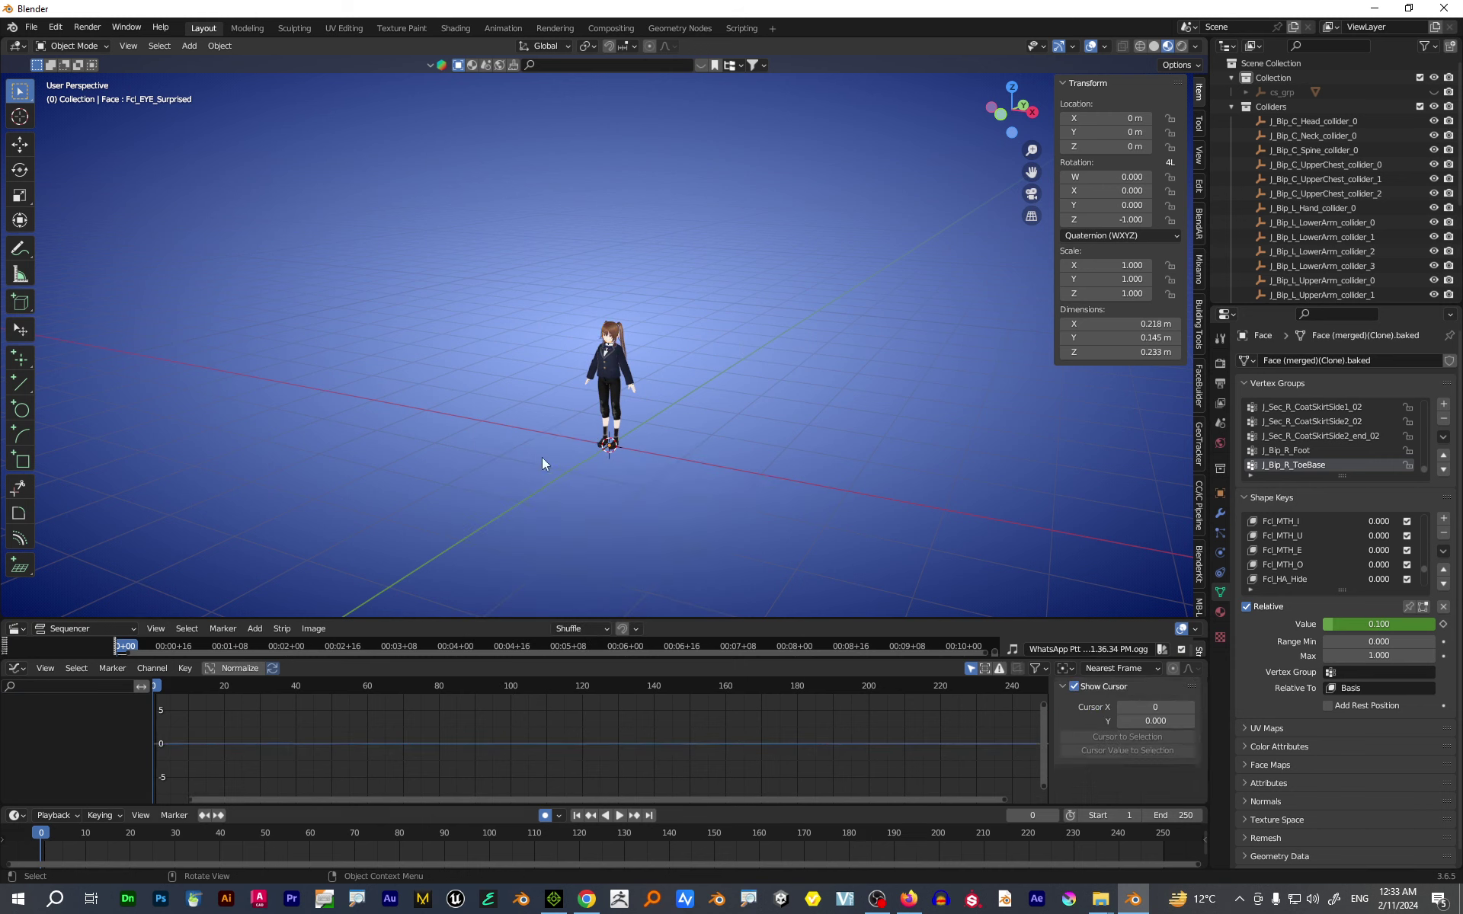
- Add a sun light at the origin and raise it vertically to a height of about 2.65 m above the character
{"action": "key", "text": "shift+a"}
{"action": "mouse_move", "coordinate": [523, 626]}
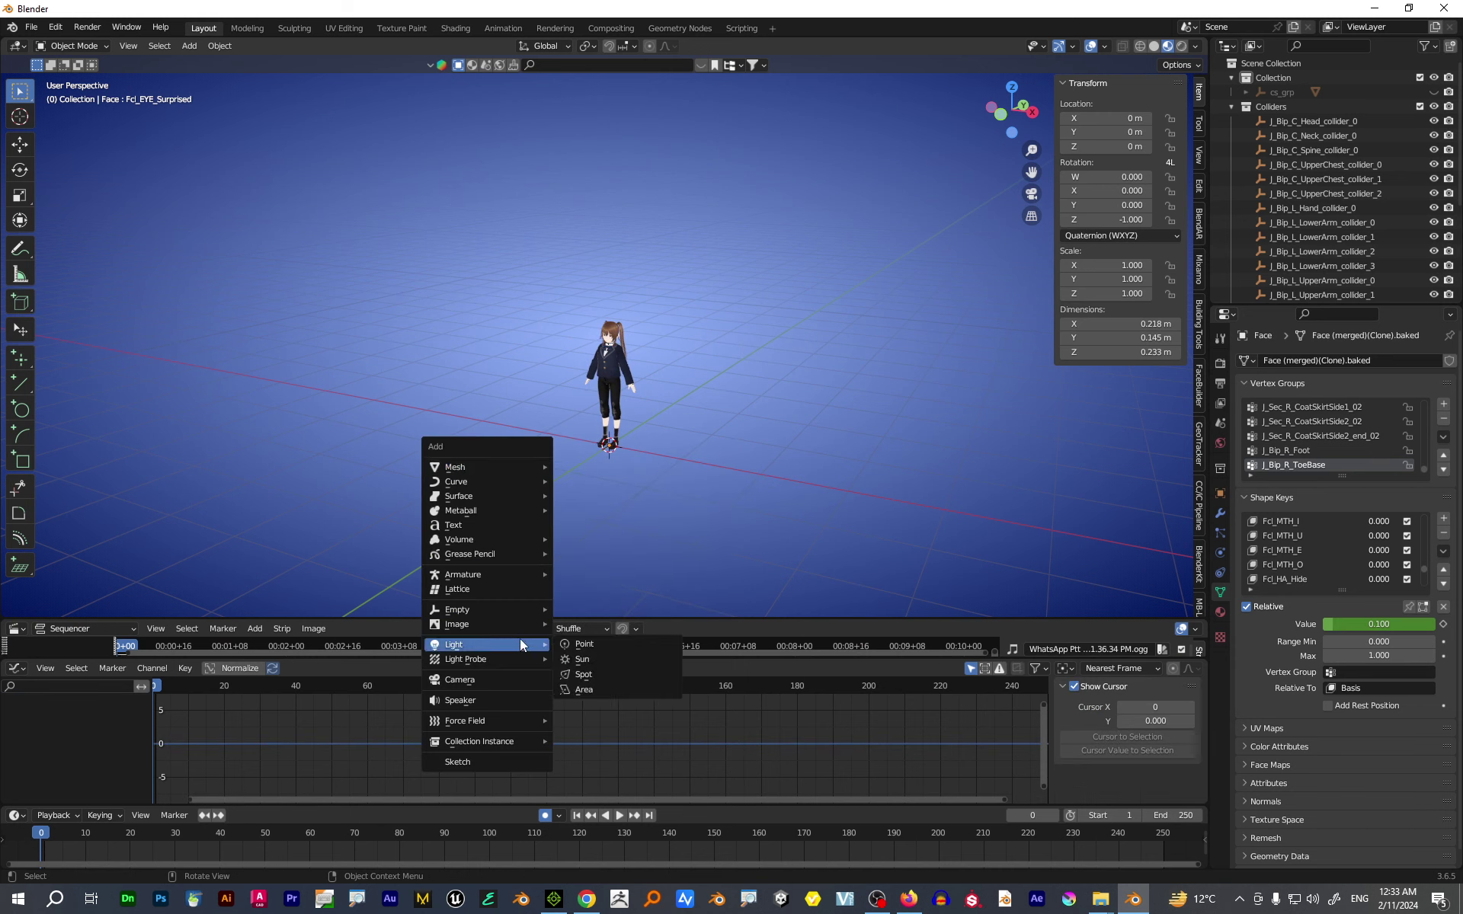
{"action": "left_click", "coordinate": [579, 659]}
{"action": "key", "text": "g"}
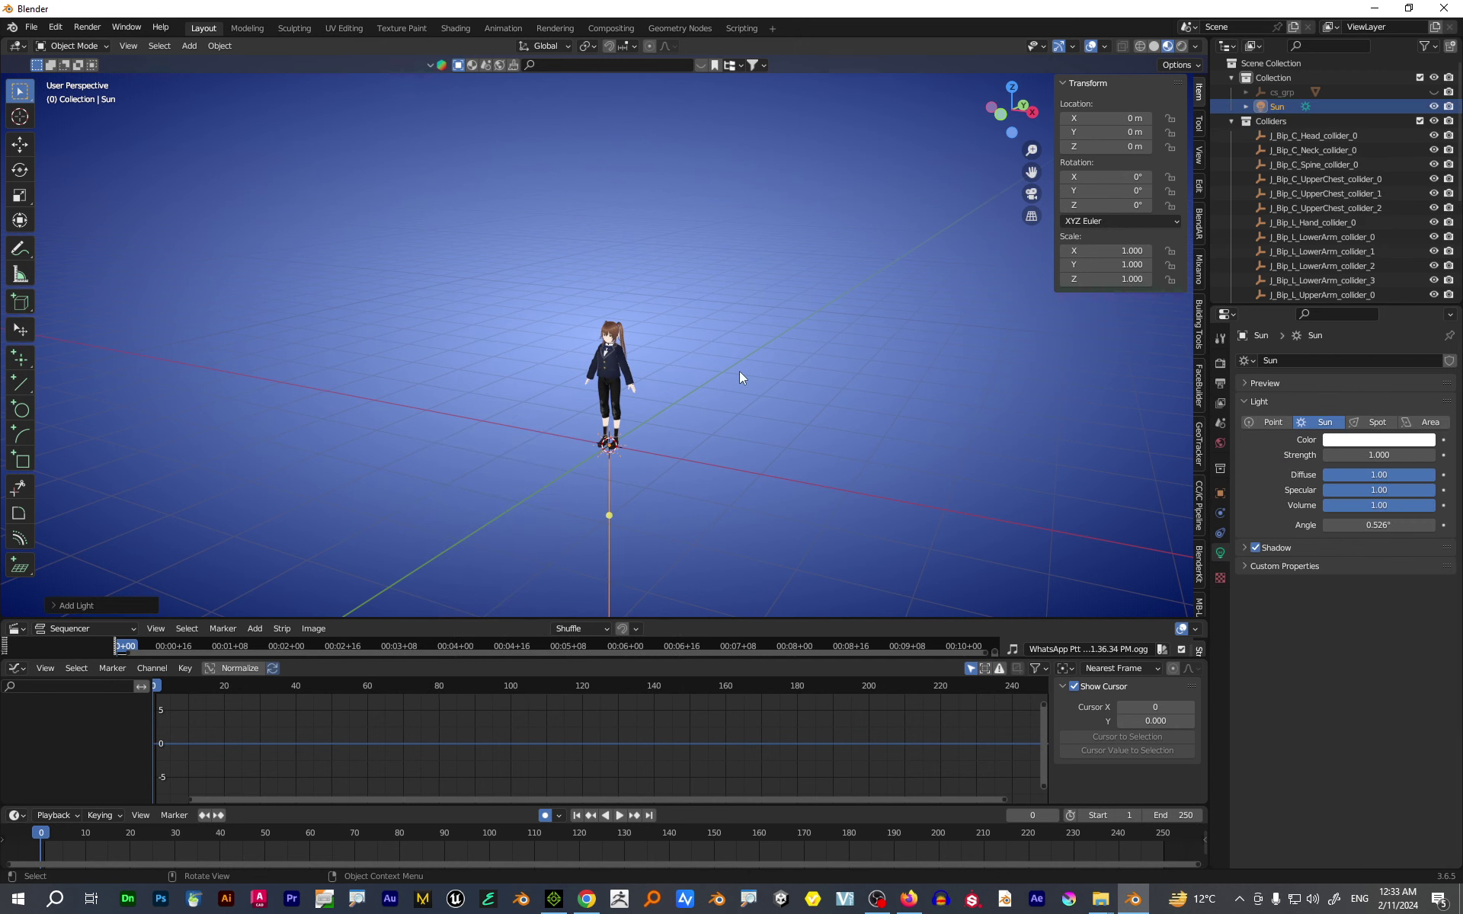
{"action": "key", "text": "z"}
{"action": "left_click", "coordinate": [764, 117]}
{"action": "key", "text": "i"}
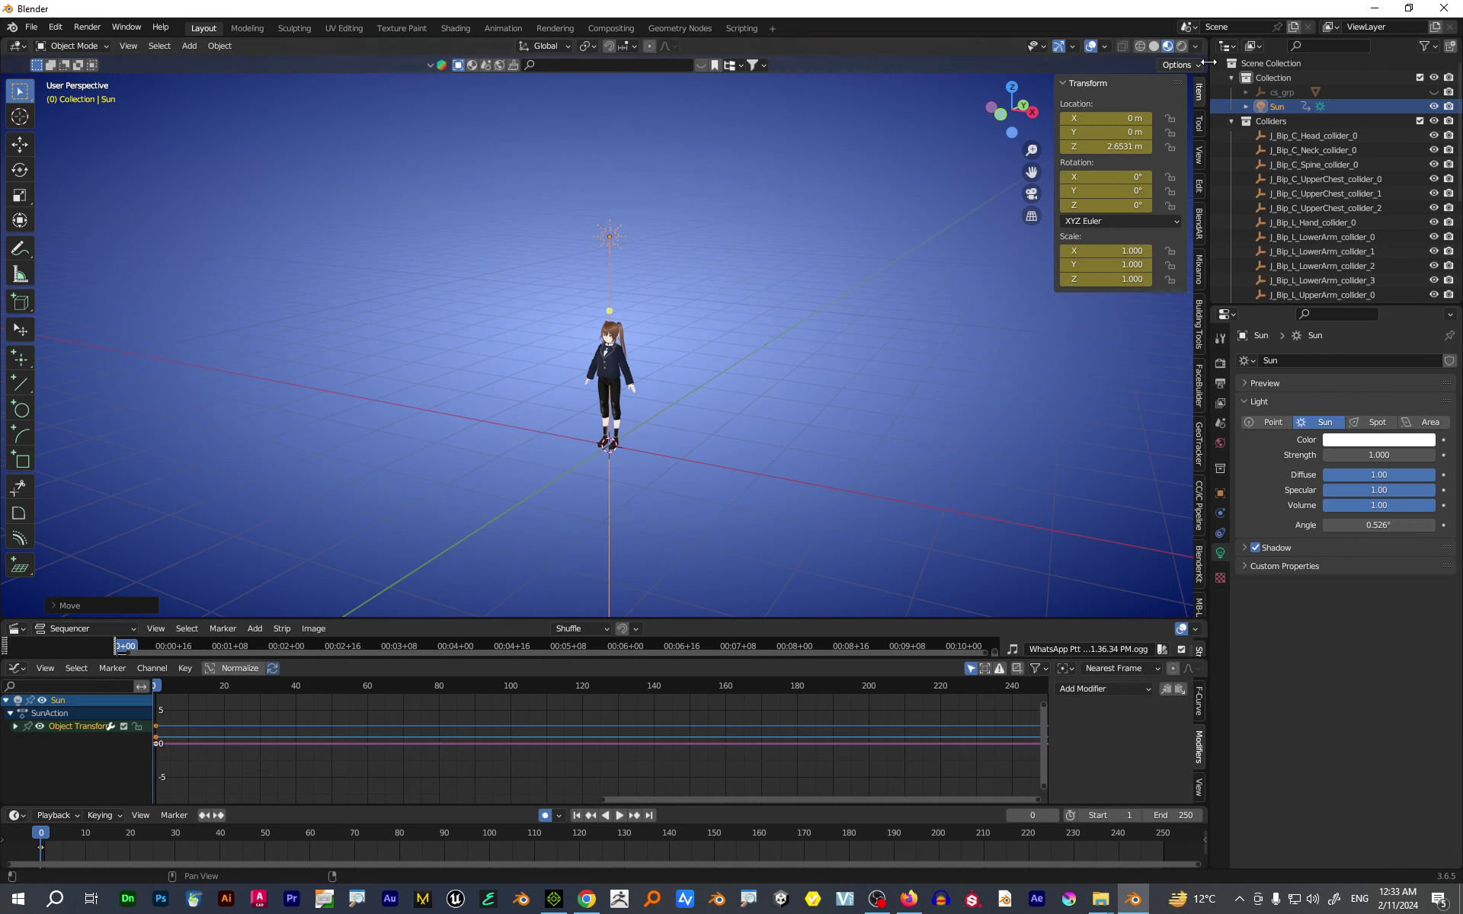
- Switch the viewport to rendered shading and set the sun light's strength to about 5.43
{"action": "left_click", "coordinate": [1167, 46]}
{"action": "left_click", "coordinate": [1154, 46]}
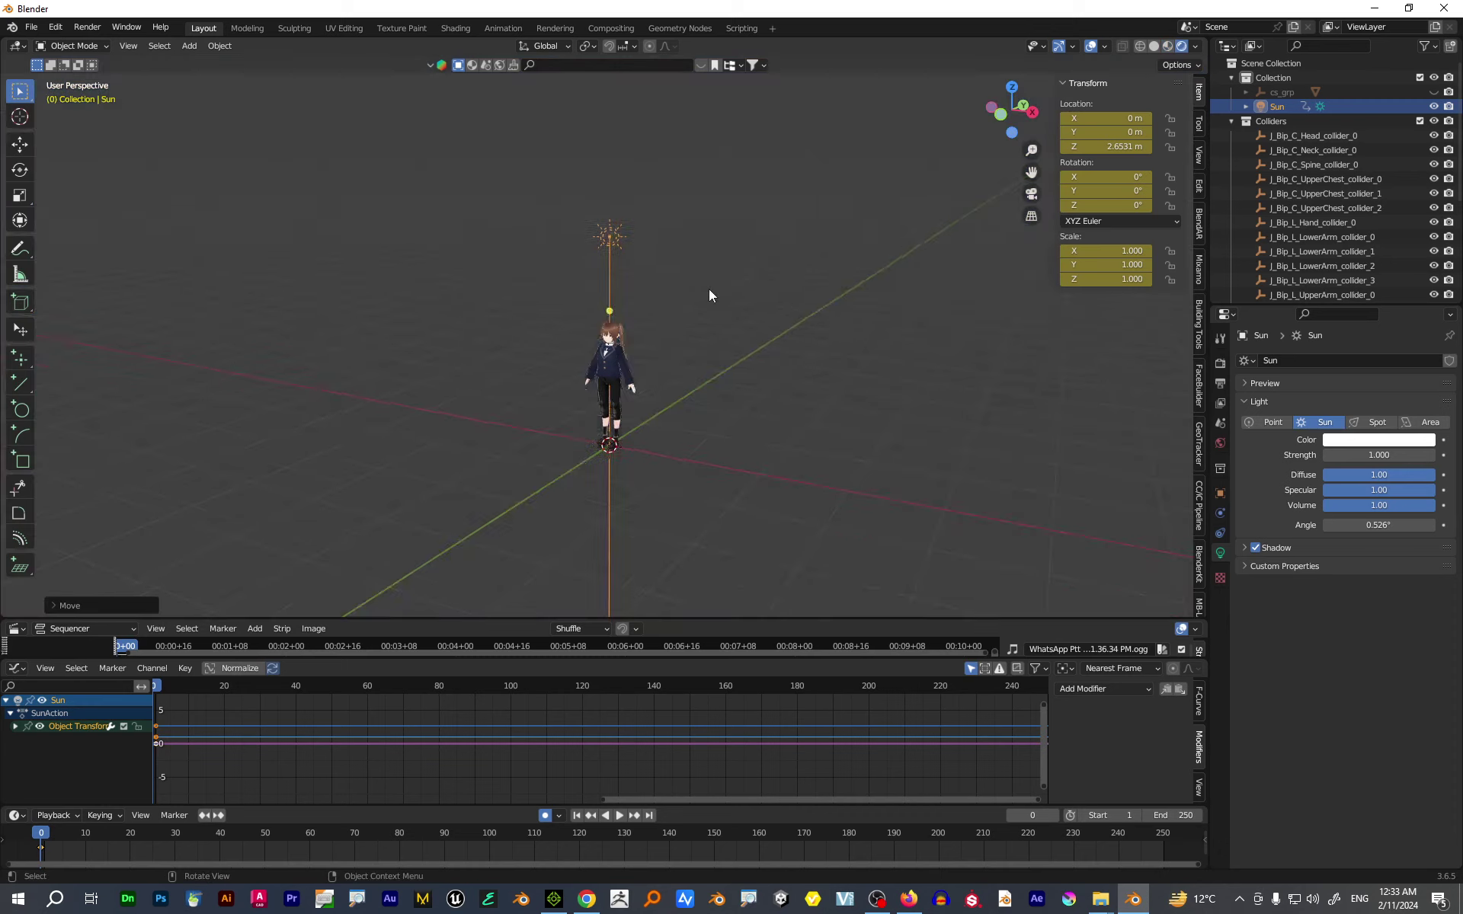
{"action": "scroll", "coordinate": [710, 294], "scroll_direction": "up", "scroll_amount": 4}
{"action": "scroll", "coordinate": [709, 294], "scroll_direction": "up", "scroll_amount": 1}
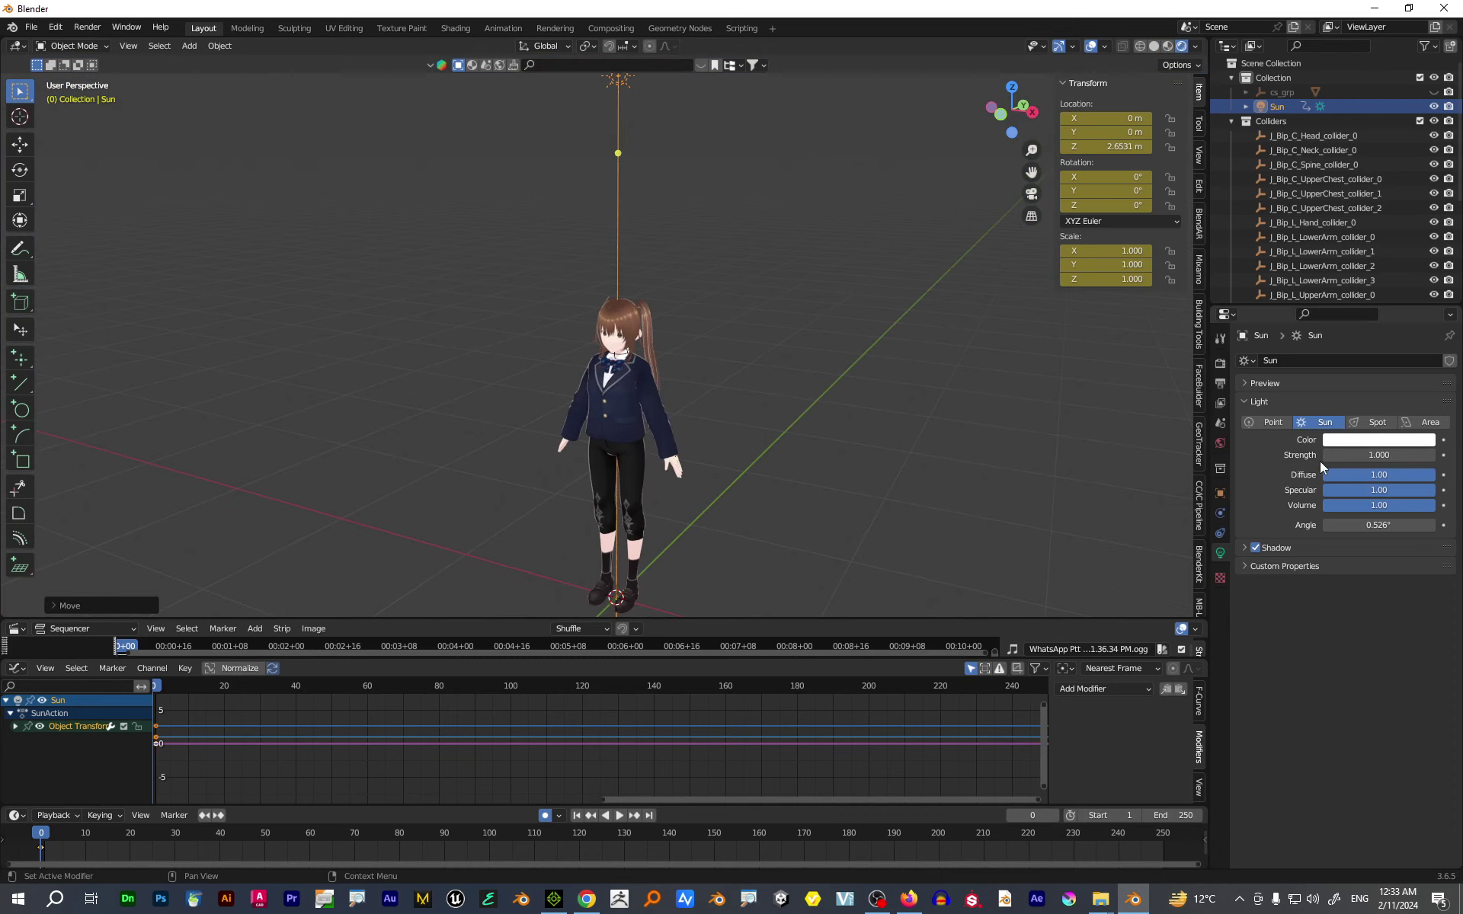
{"action": "left_click_drag", "start_coordinate": [1364, 458], "coordinate": [1413, 455]}
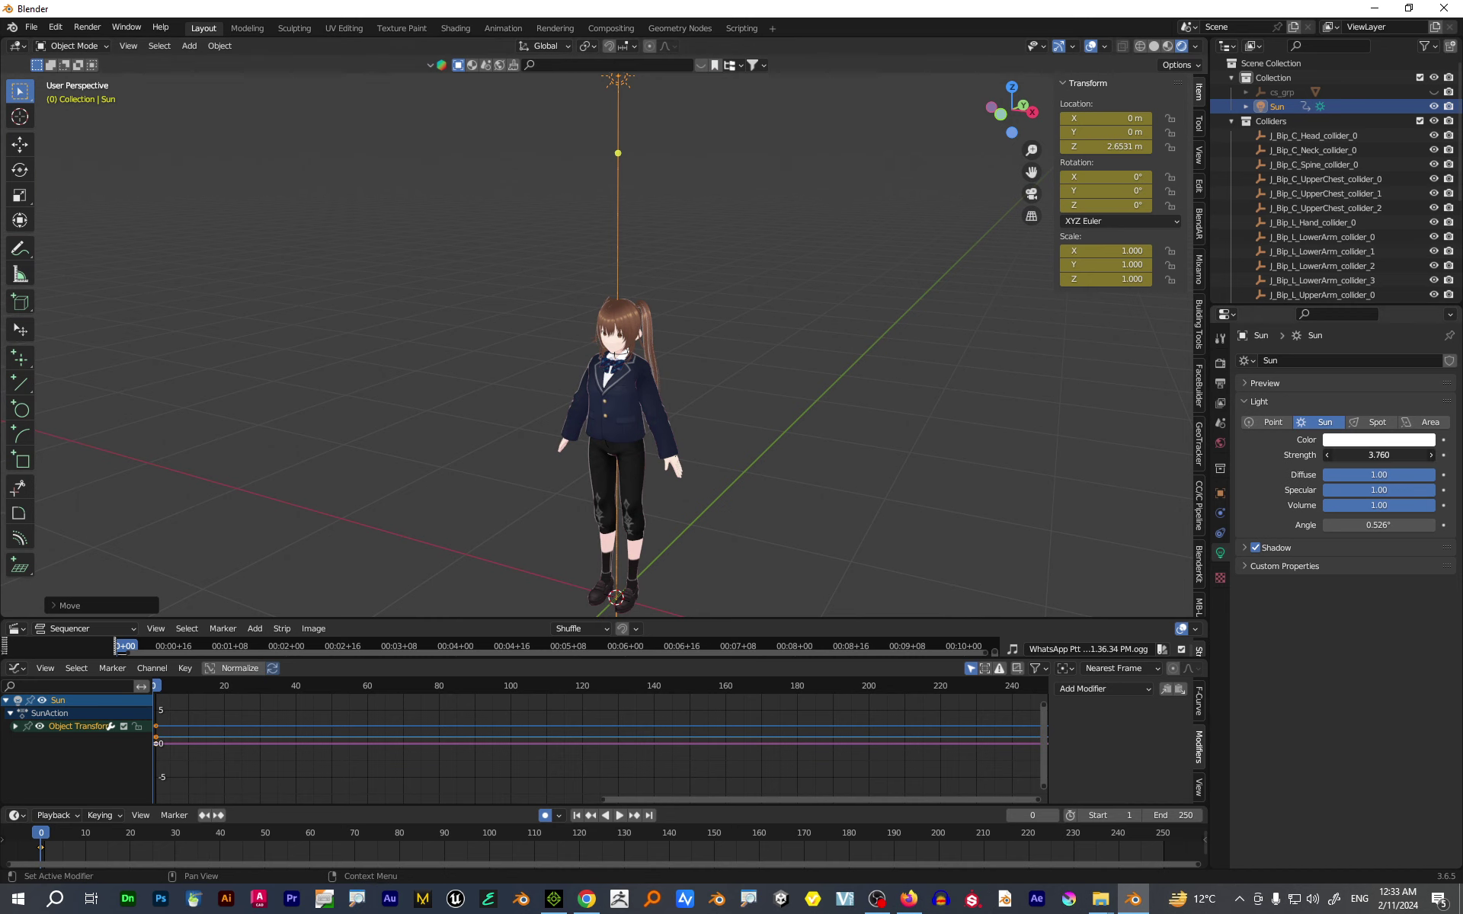
{"action": "left_click_drag", "start_coordinate": [1379, 455], "coordinate": [1364, 455]}
- In the right side view, add an area light above and in front of the character and tilt it about 47° toward her
{"action": "key", "text": "KP_3"}
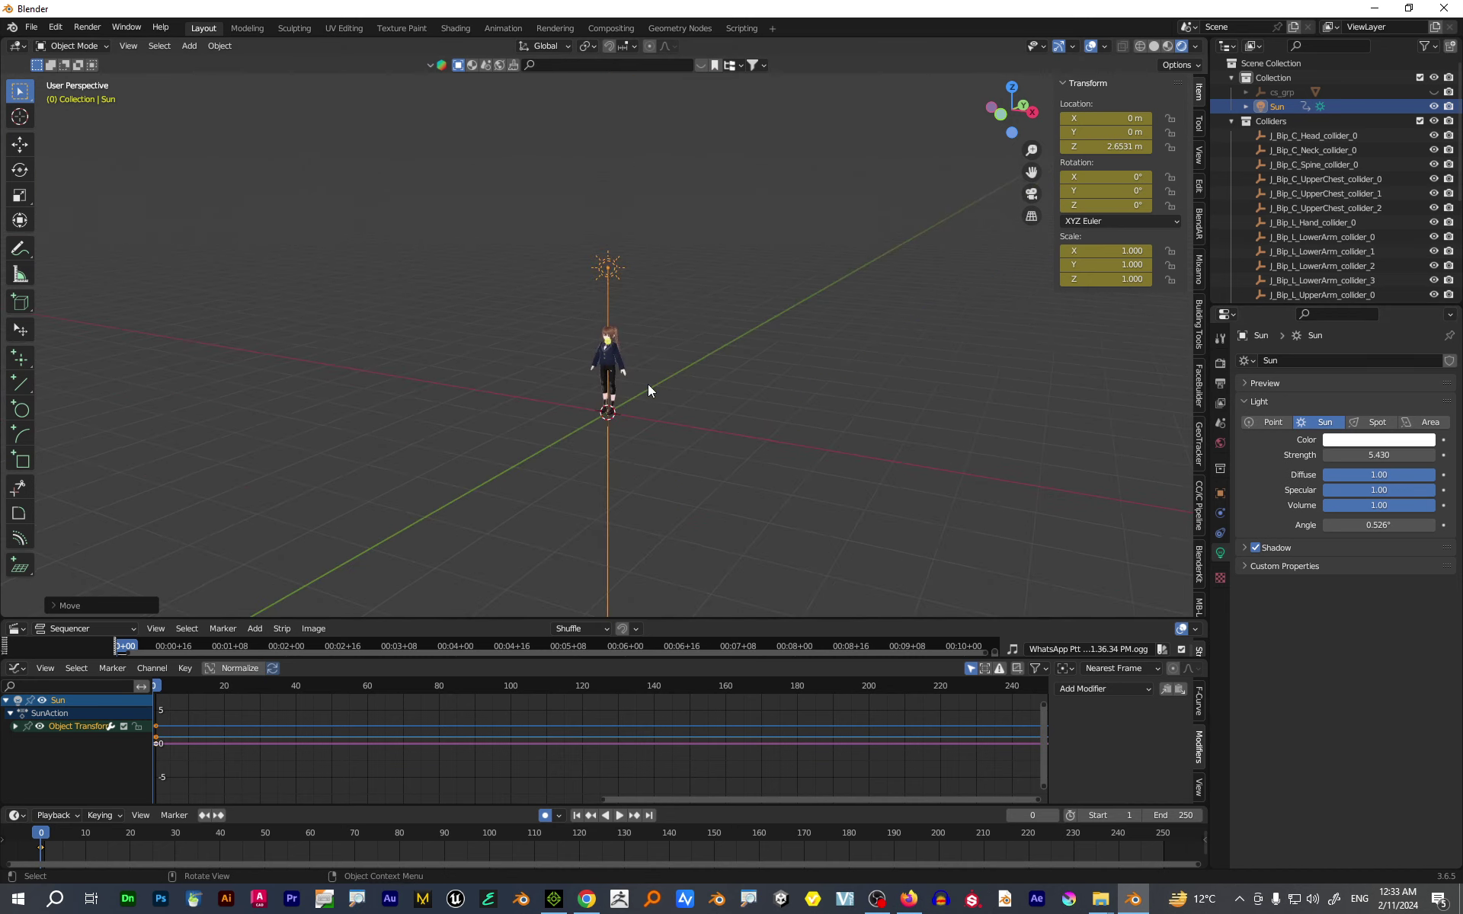
{"action": "key", "text": "shift+a"}
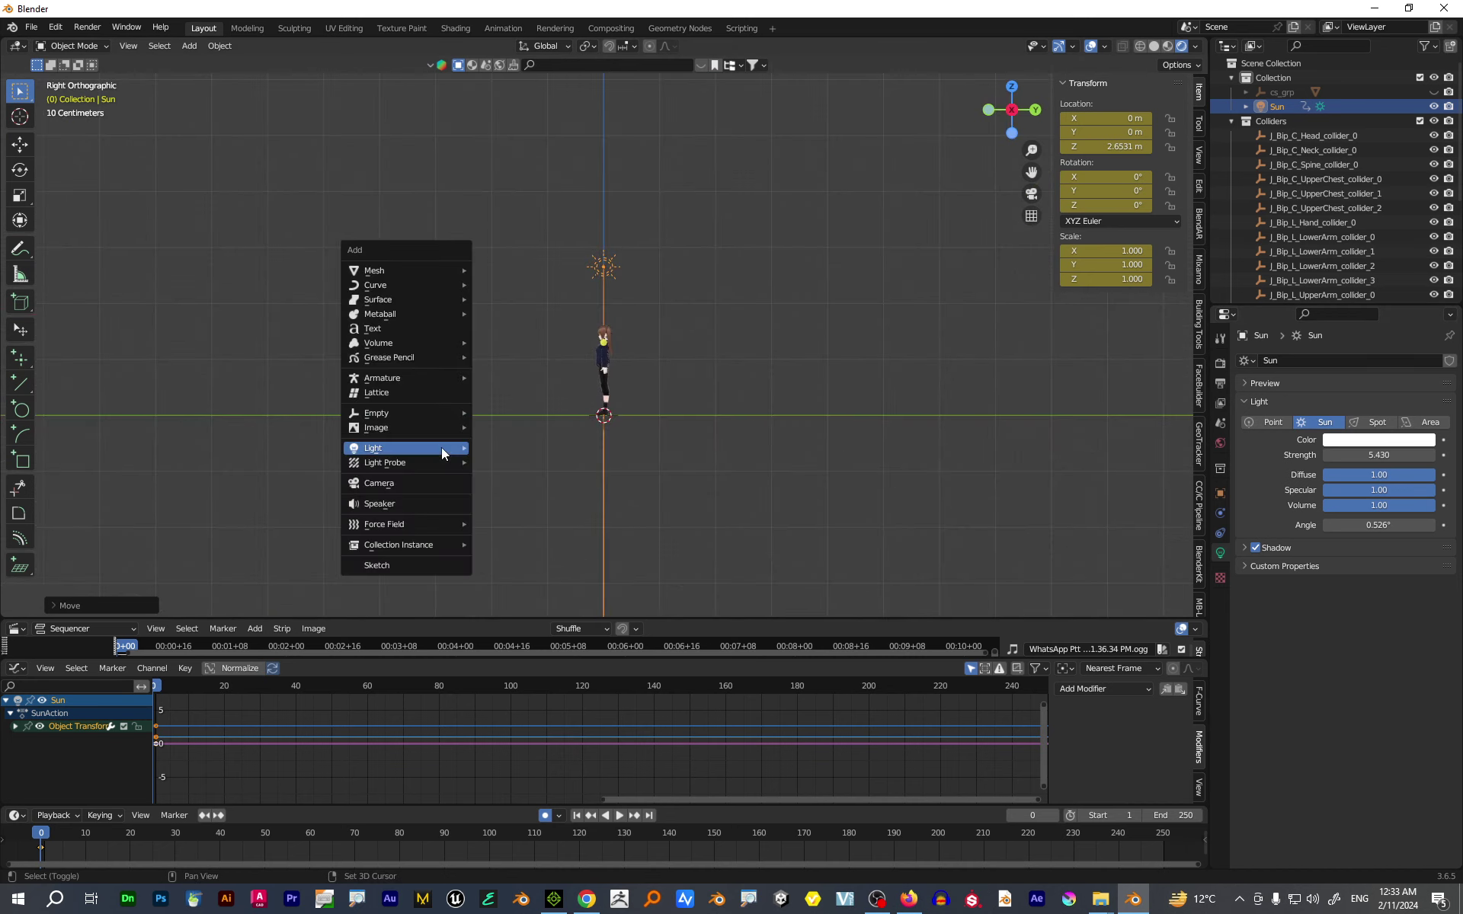
{"action": "mouse_move", "coordinate": [441, 449]}
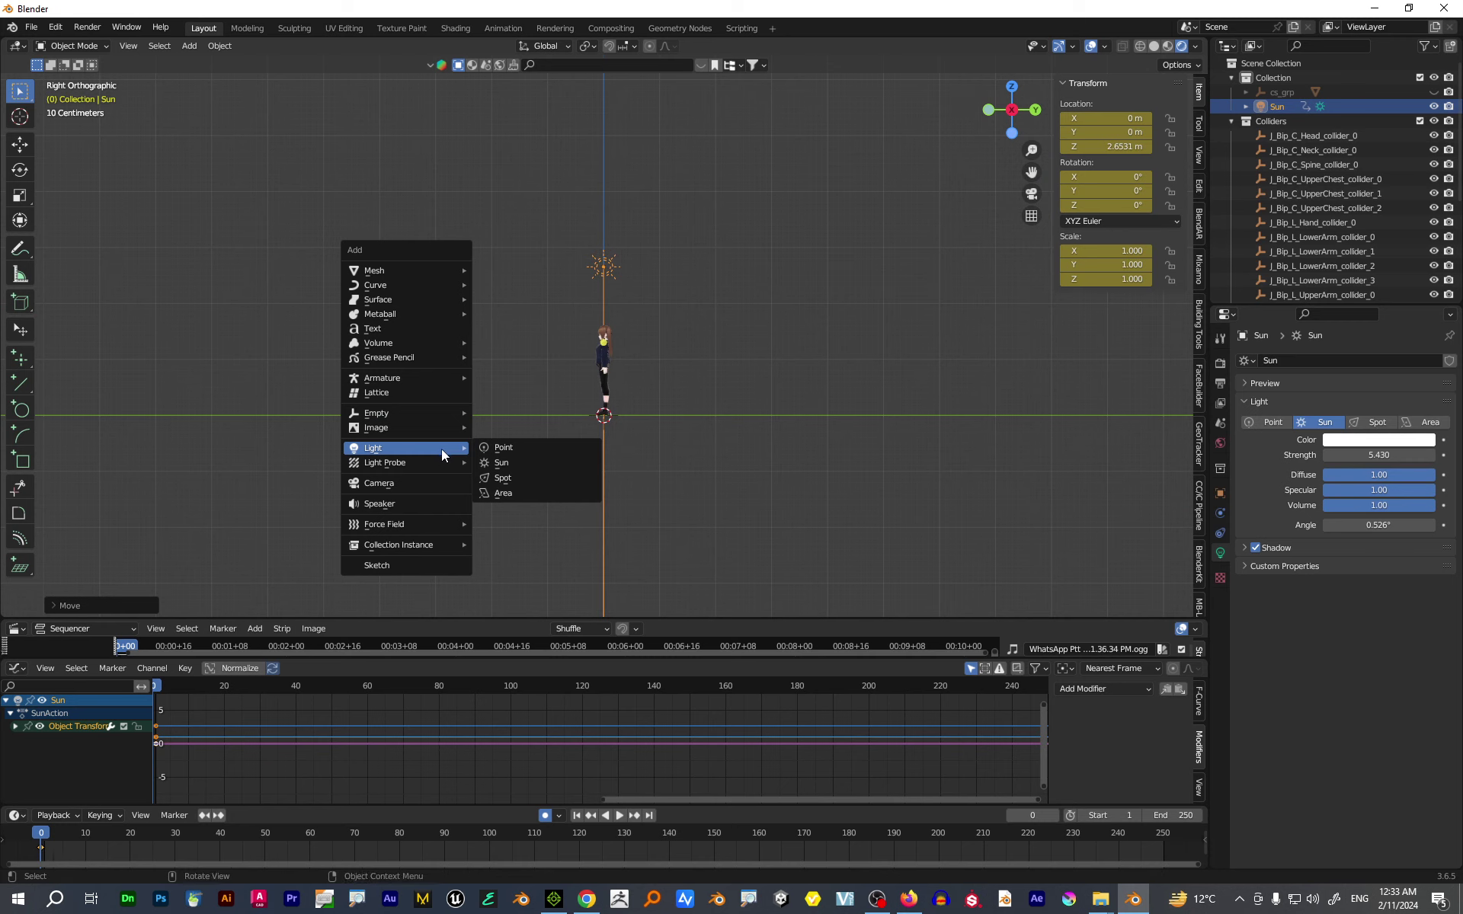
{"action": "left_click", "coordinate": [519, 492]}
{"action": "key", "text": "g"}
{"action": "left_click", "coordinate": [520, 335]}
{"action": "key", "text": "r"}
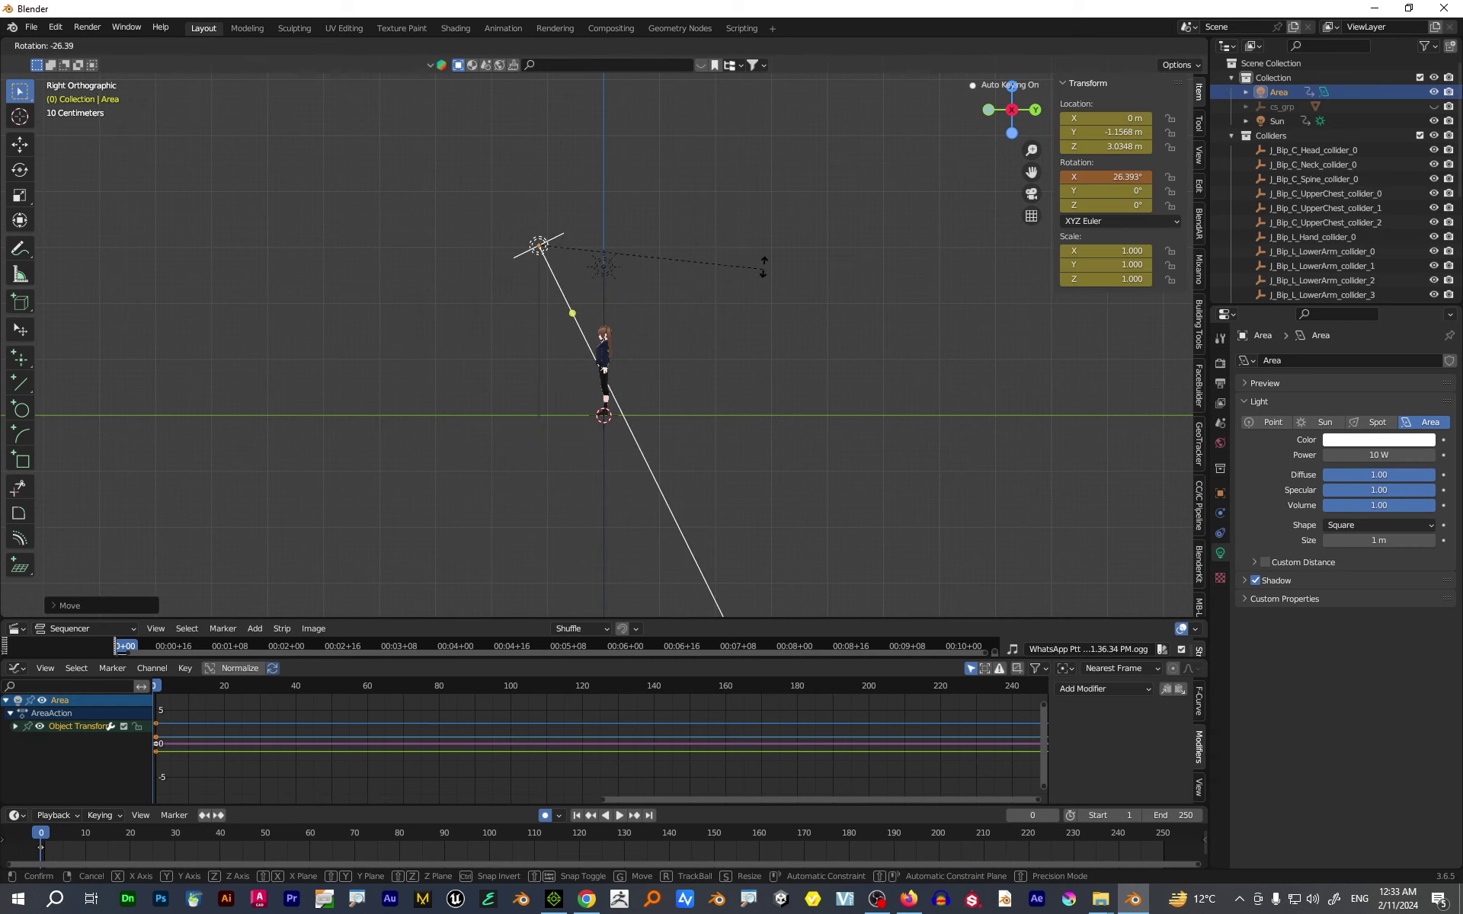
{"action": "left_click", "coordinate": [642, 241]}
- Move the area light to about Y -1.03 m and Z 1.59 m, and set its power to about 24.8 W
{"action": "scroll", "coordinate": [642, 241], "scroll_direction": "up", "scroll_amount": 6}
{"action": "key", "text": "g"}
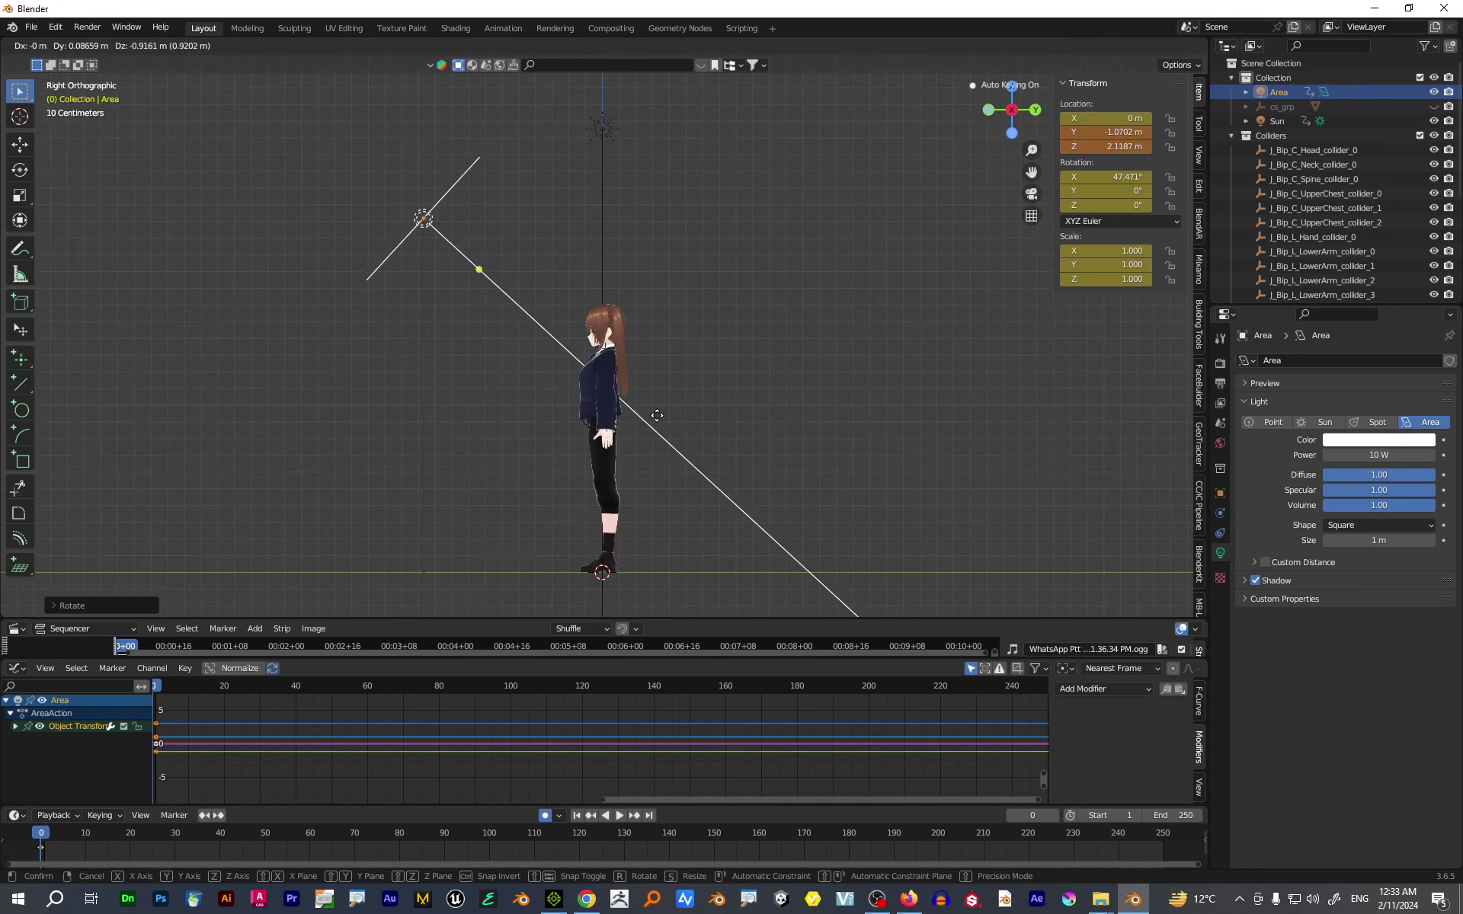
{"action": "left_click", "coordinate": [663, 500]}
{"action": "middle_click_drag", "start_coordinate": [663, 500], "coordinate": [818, 497]}
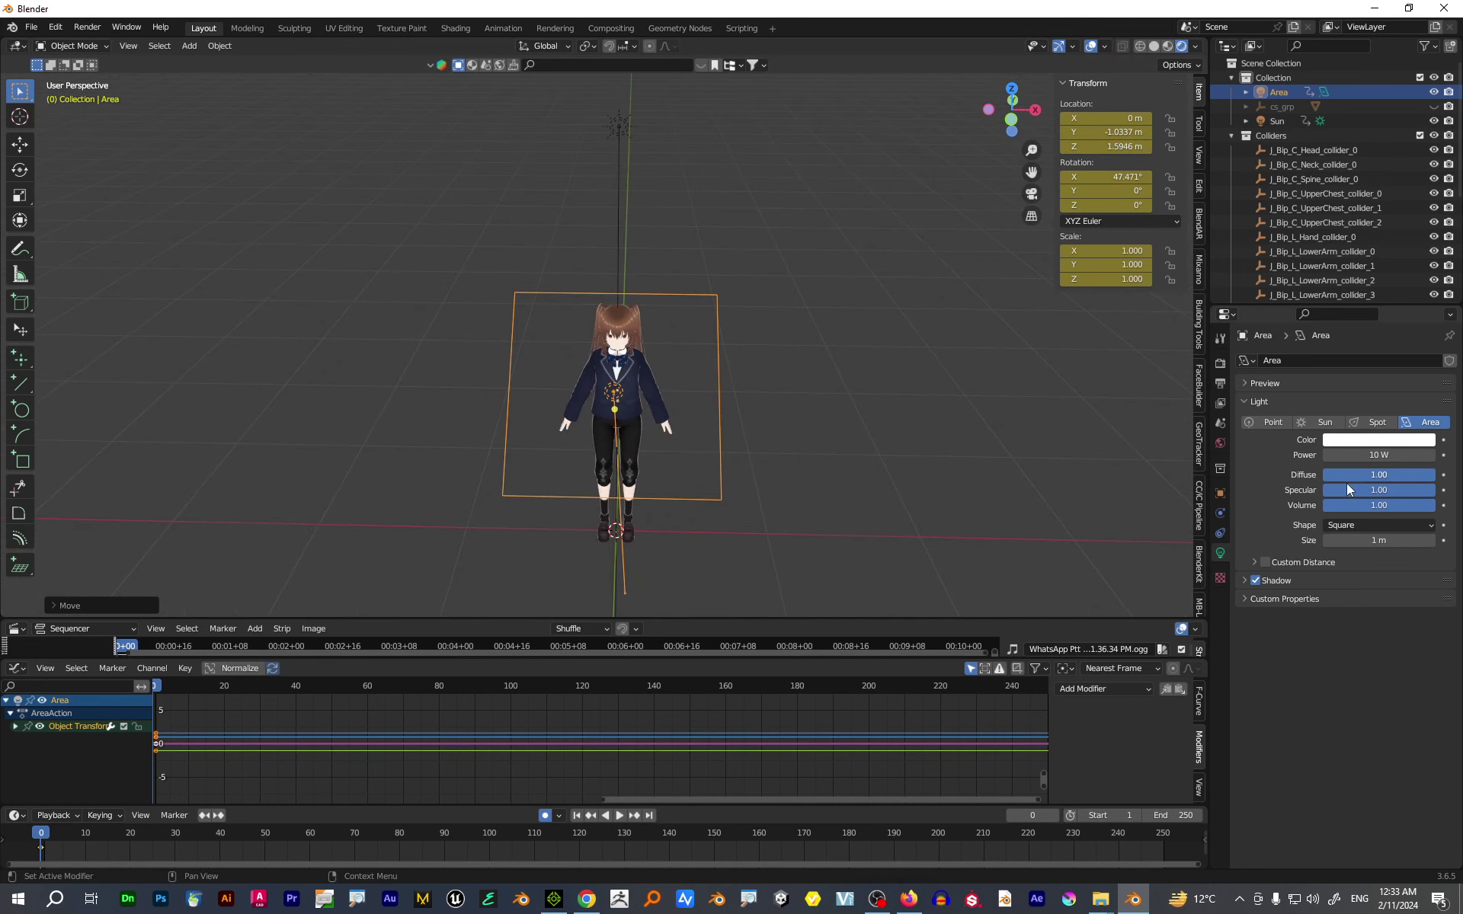
{"action": "left_click_drag", "start_coordinate": [1355, 453], "coordinate": [1395, 453]}
- Add a camera and align it to a straight front view framing the character's head and chest
{"action": "scroll", "coordinate": [300, 349], "scroll_direction": "down", "scroll_amount": 5}
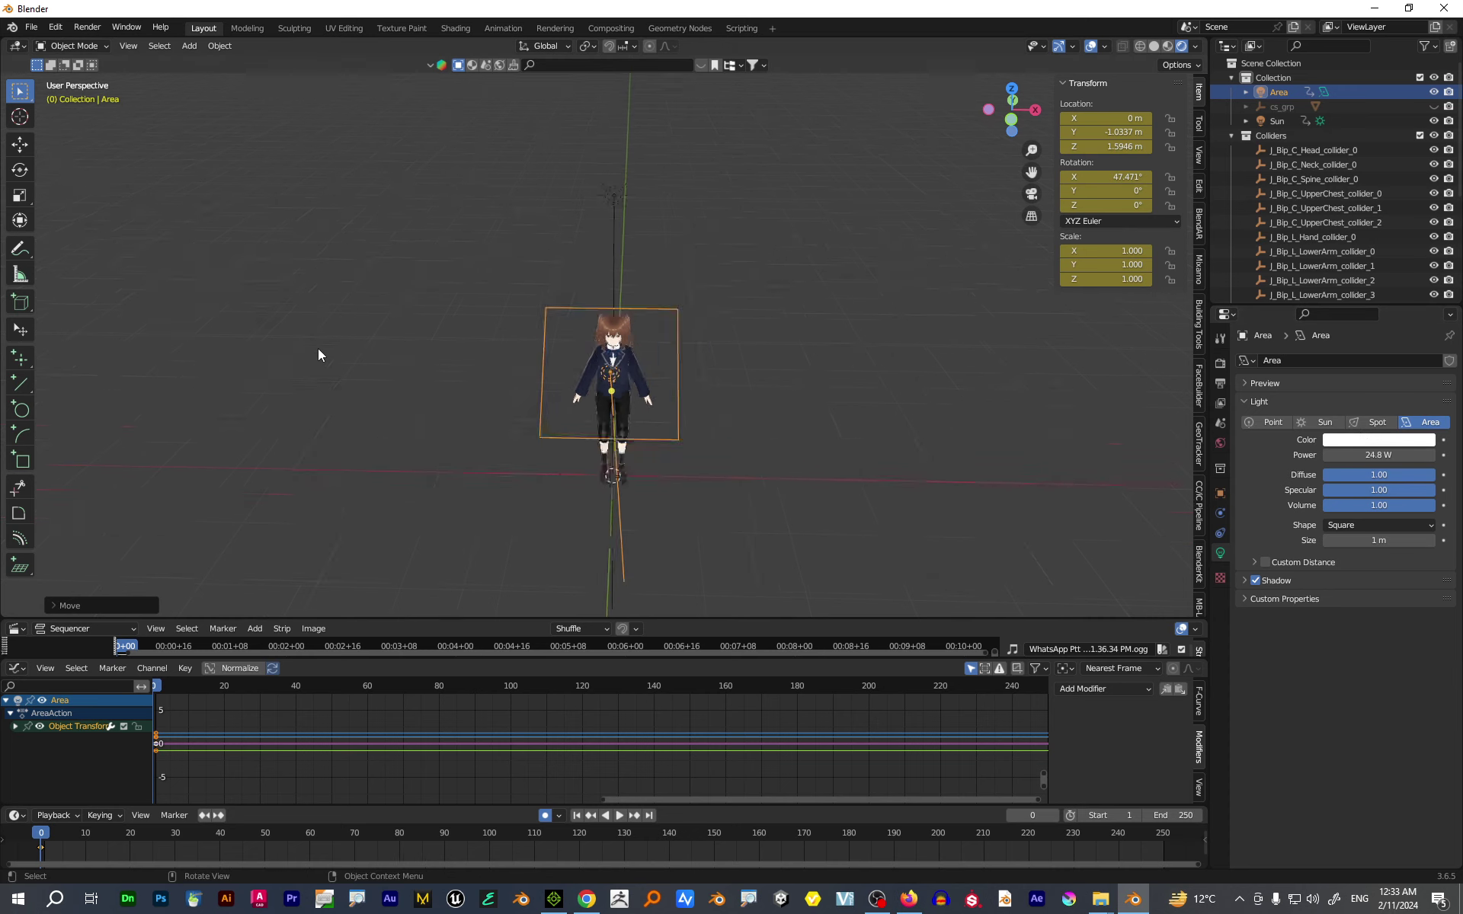
{"action": "key", "text": "shift+a"}
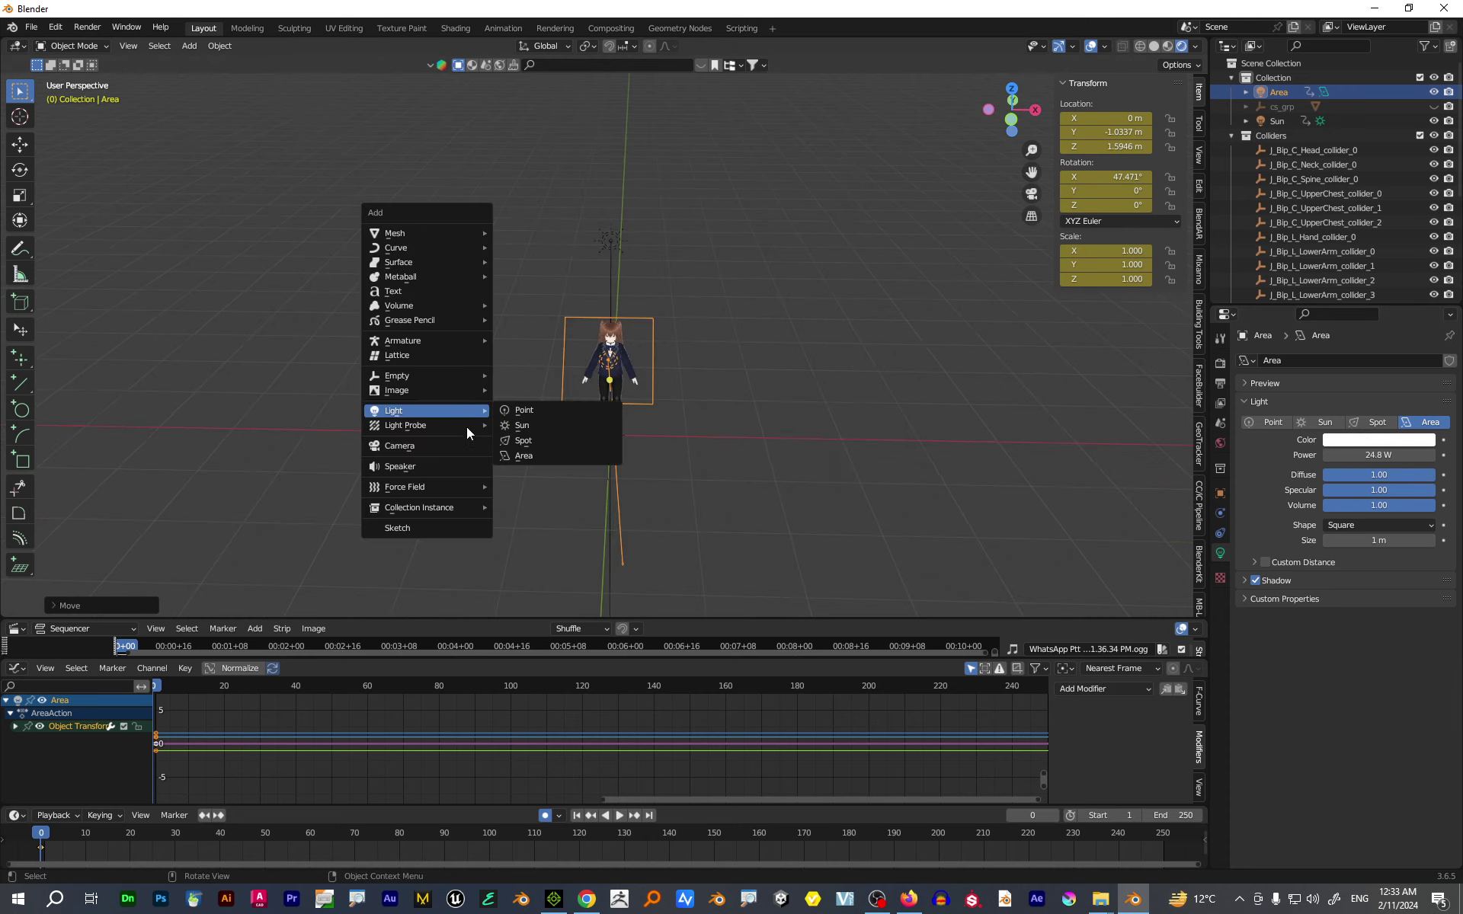
{"action": "left_click", "coordinate": [462, 446]}
{"action": "scroll", "coordinate": [625, 319], "scroll_direction": "up", "scroll_amount": 8}
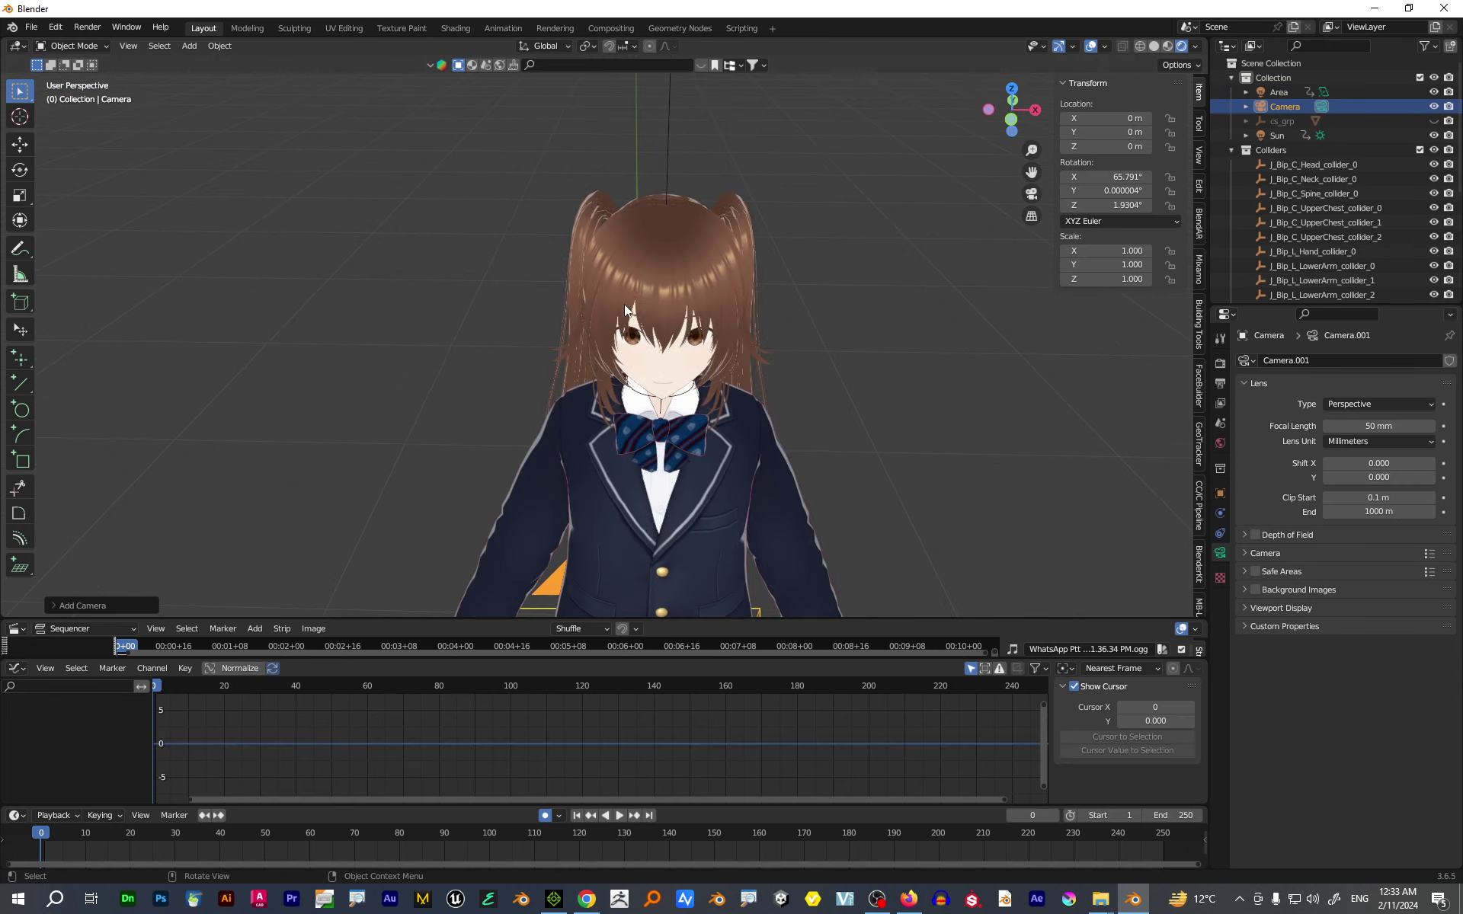
{"action": "middle_click_drag", "start_coordinate": [737, 545], "coordinate": [733, 495], "text": "ctrl"}
{"action": "key", "text": "ctrl+alt+KP_0"}
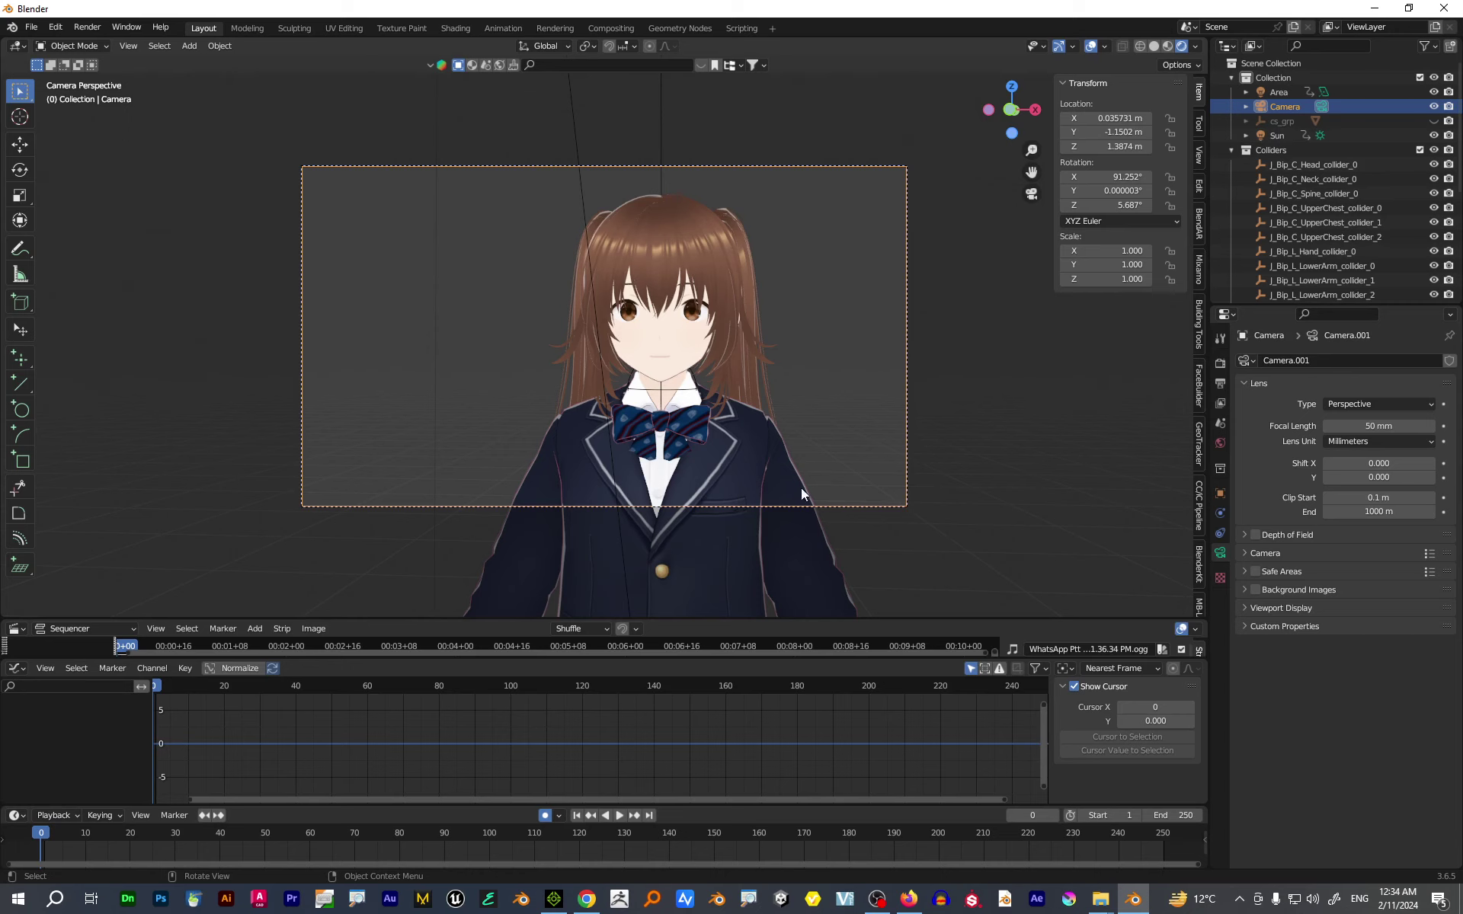
- Render a test image of frame 0, close it, and set the camera's horizontal lens shift to 0.101
{"action": "key", "text": "F12"}
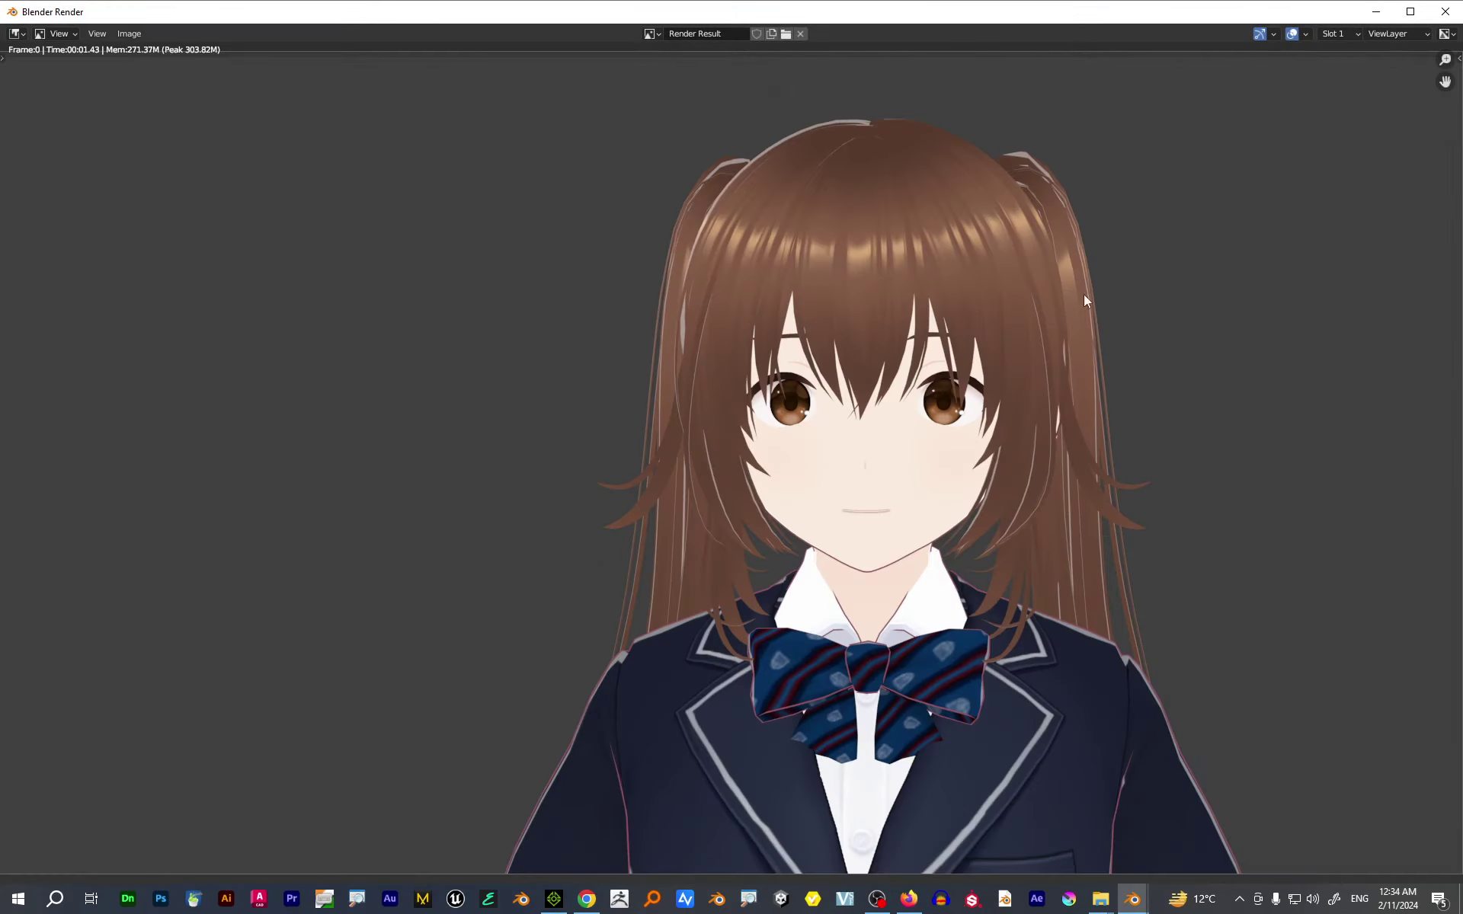
{"action": "left_click", "coordinate": [1444, 11]}
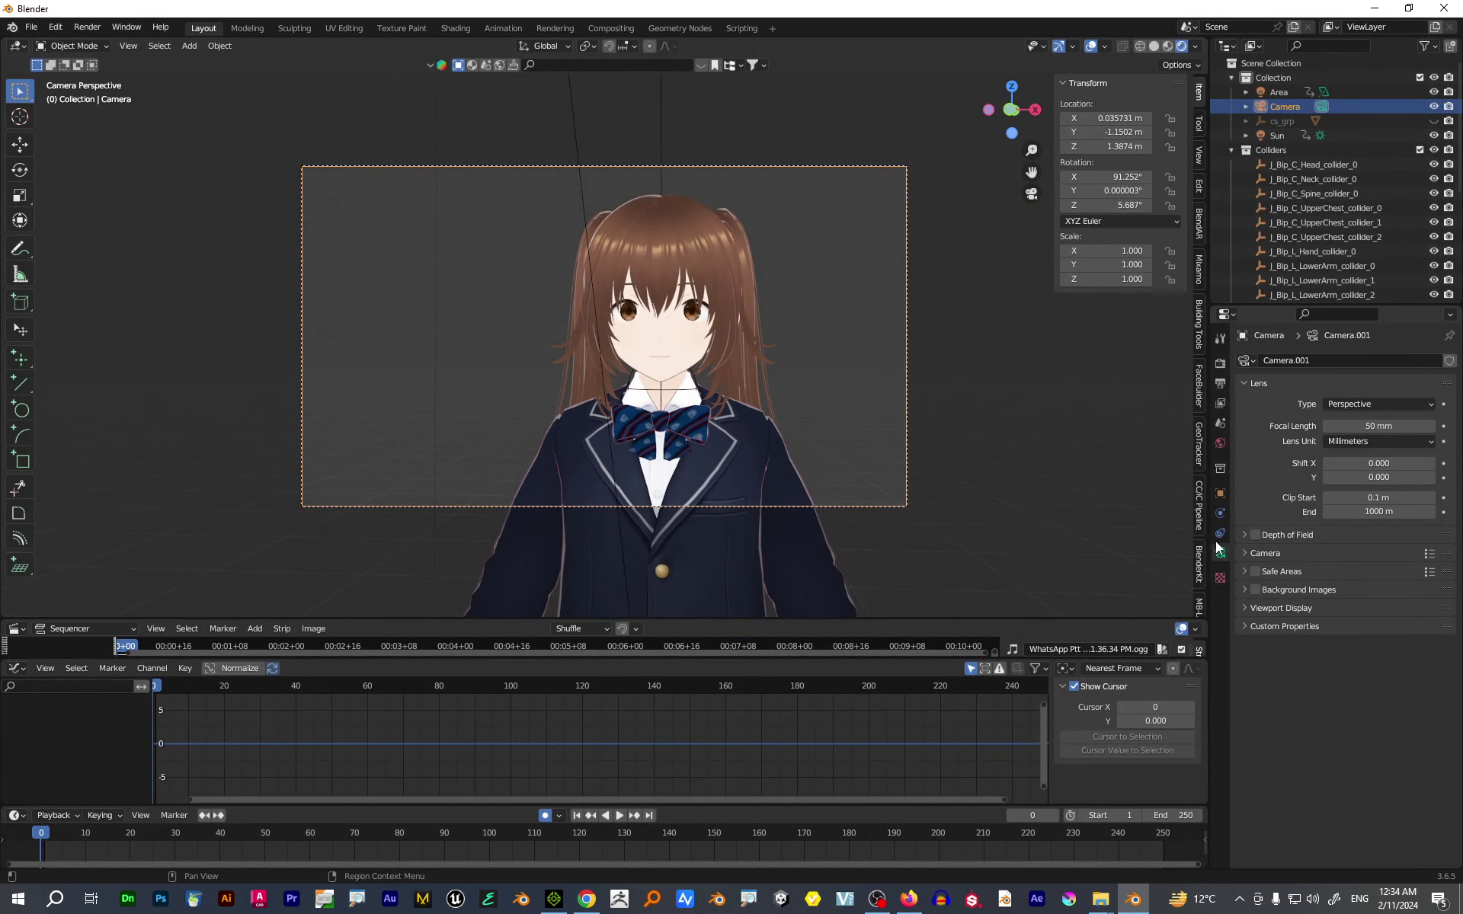
{"action": "left_click_drag", "start_coordinate": [1375, 463], "coordinate": [1424, 464]}
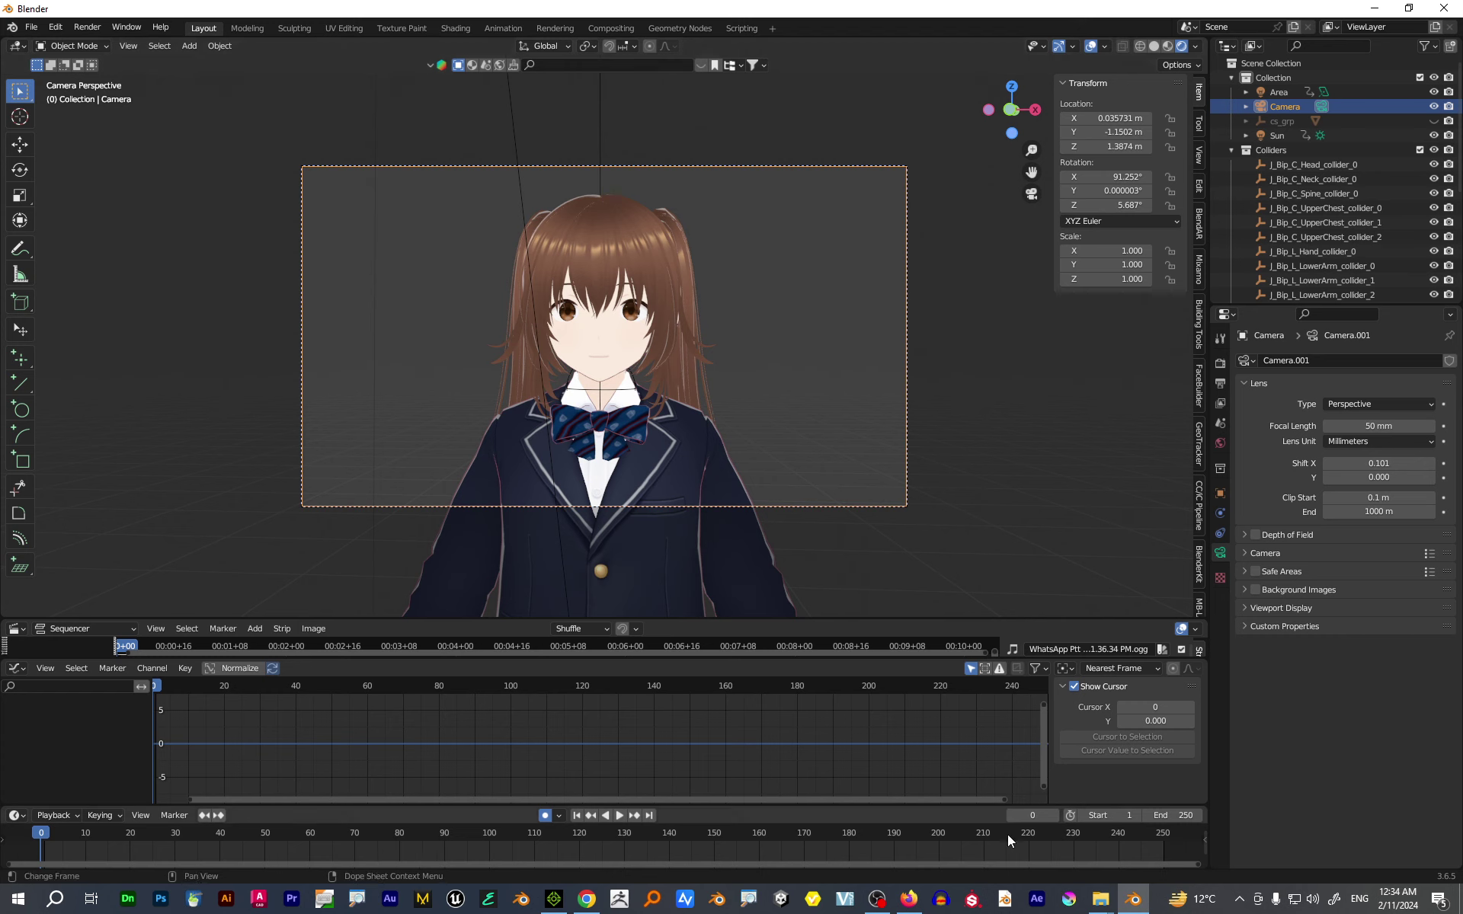
- Darken the area outside the camera frame by setting the camera's passepartout to about 0.905
{"action": "left_click", "coordinate": [1242, 603]}
{"action": "left_click_drag", "start_coordinate": [1385, 710], "coordinate": [1415, 709]}
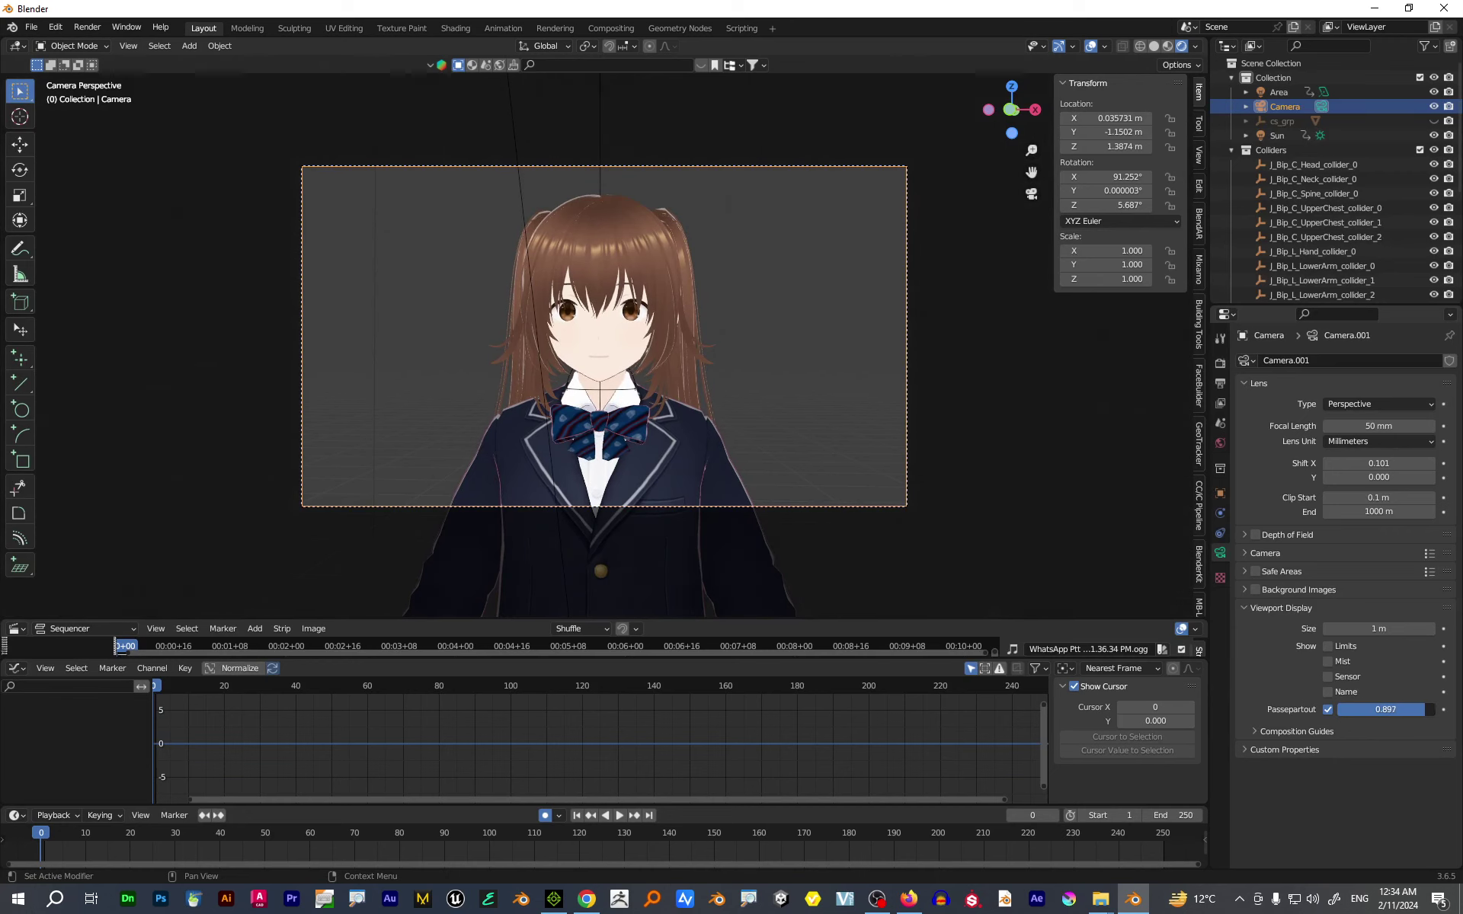
{"action": "left_click_drag", "start_coordinate": [1426, 709], "coordinate": [1425, 709]}
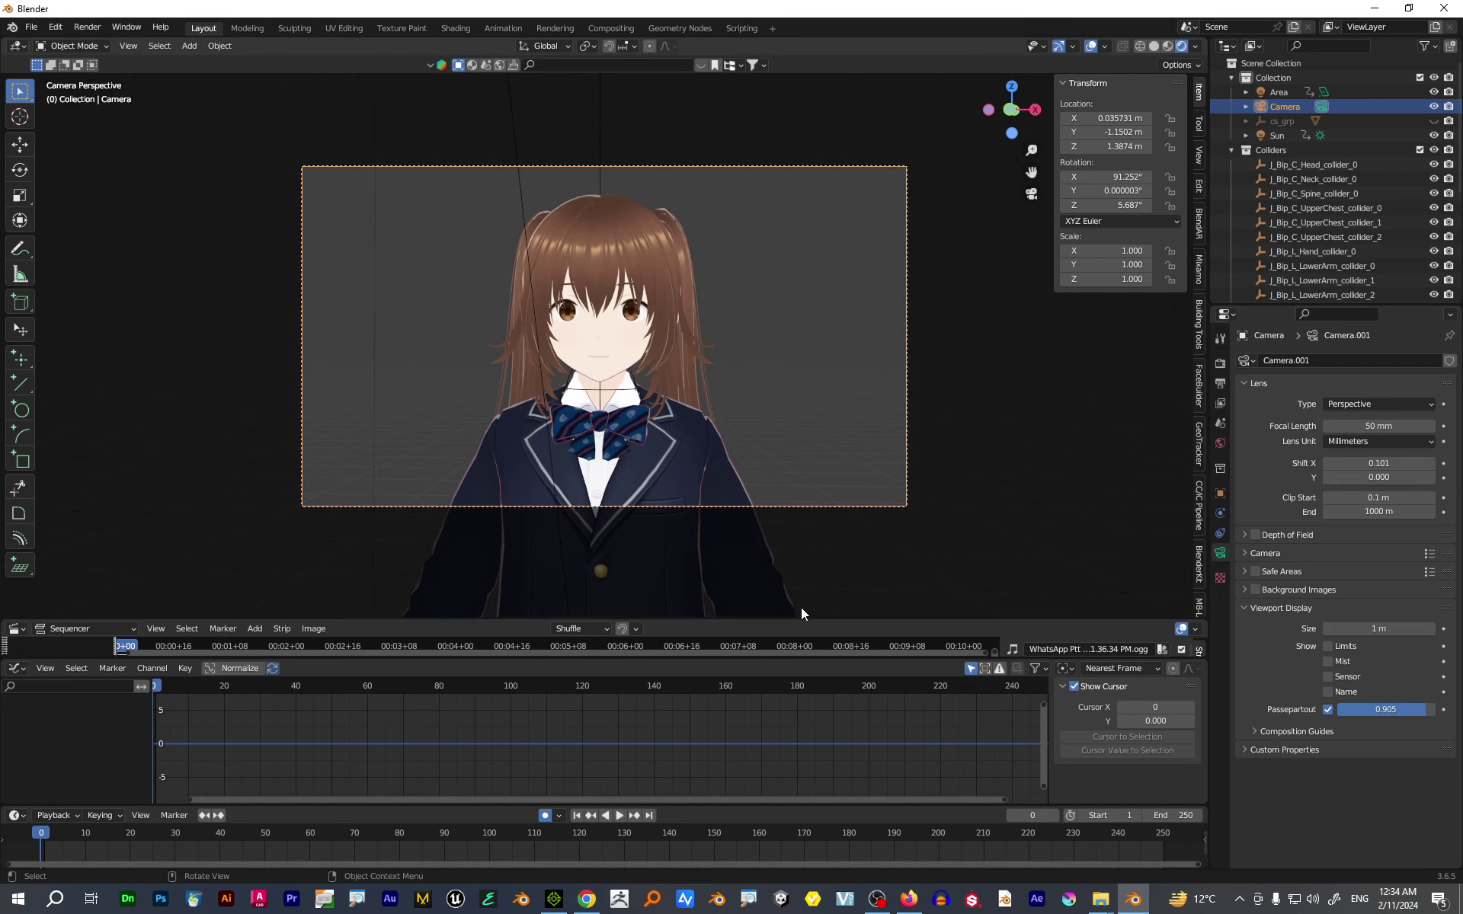
- Leave the camera view to show the whole scene, enlarge the timeline area and select the character's Face mesh
{"action": "scroll", "coordinate": [736, 554], "scroll_direction": "down", "scroll_amount": 3}
{"action": "middle_click_drag", "start_coordinate": [763, 546], "coordinate": [802, 518]}
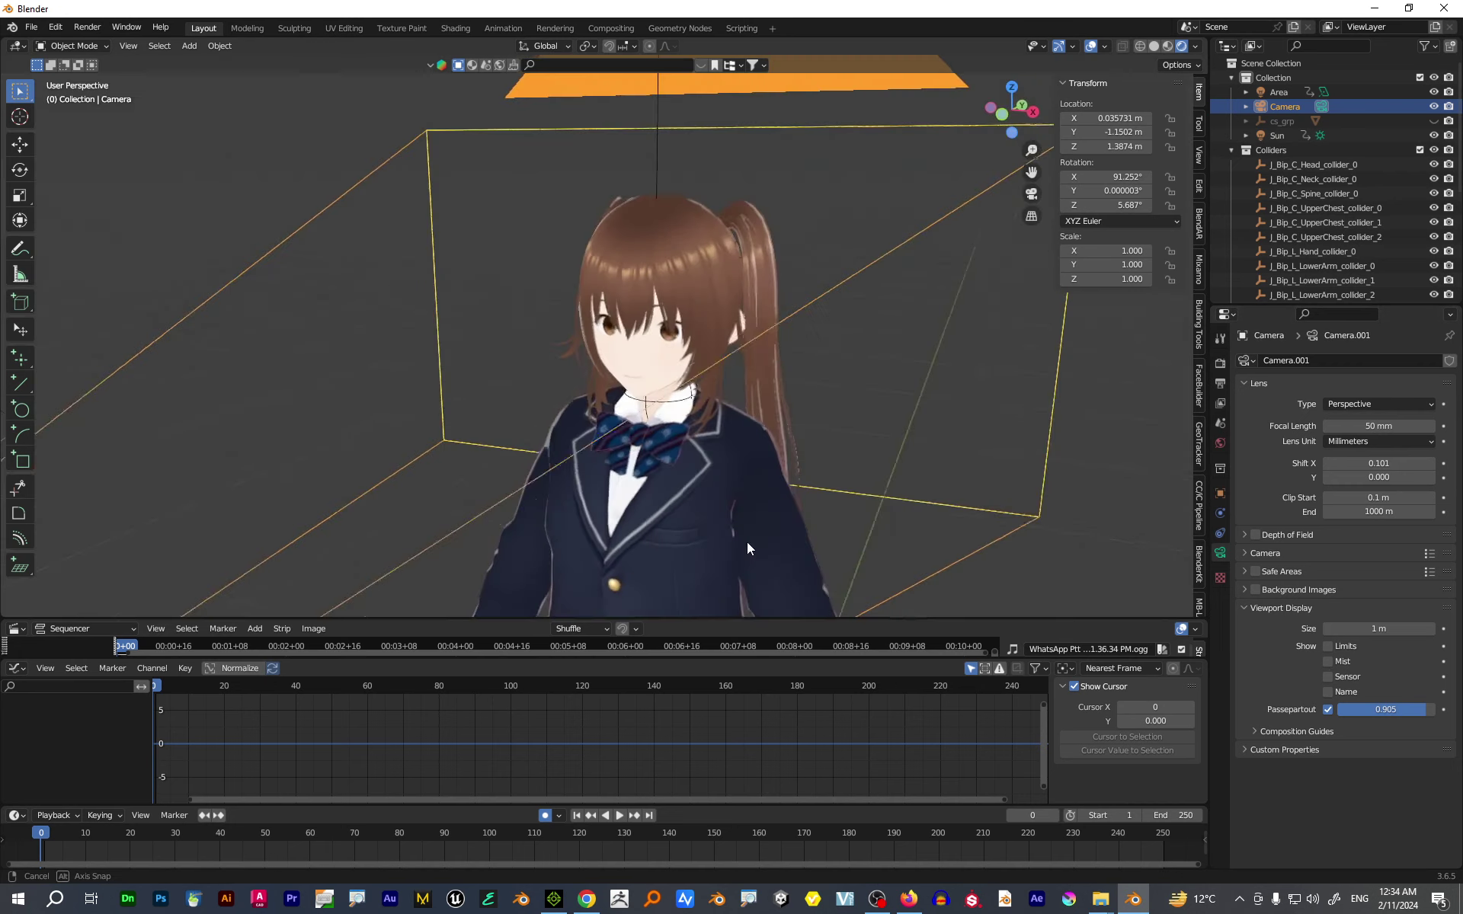
{"action": "scroll", "coordinate": [762, 519], "scroll_direction": "down", "scroll_amount": 5}
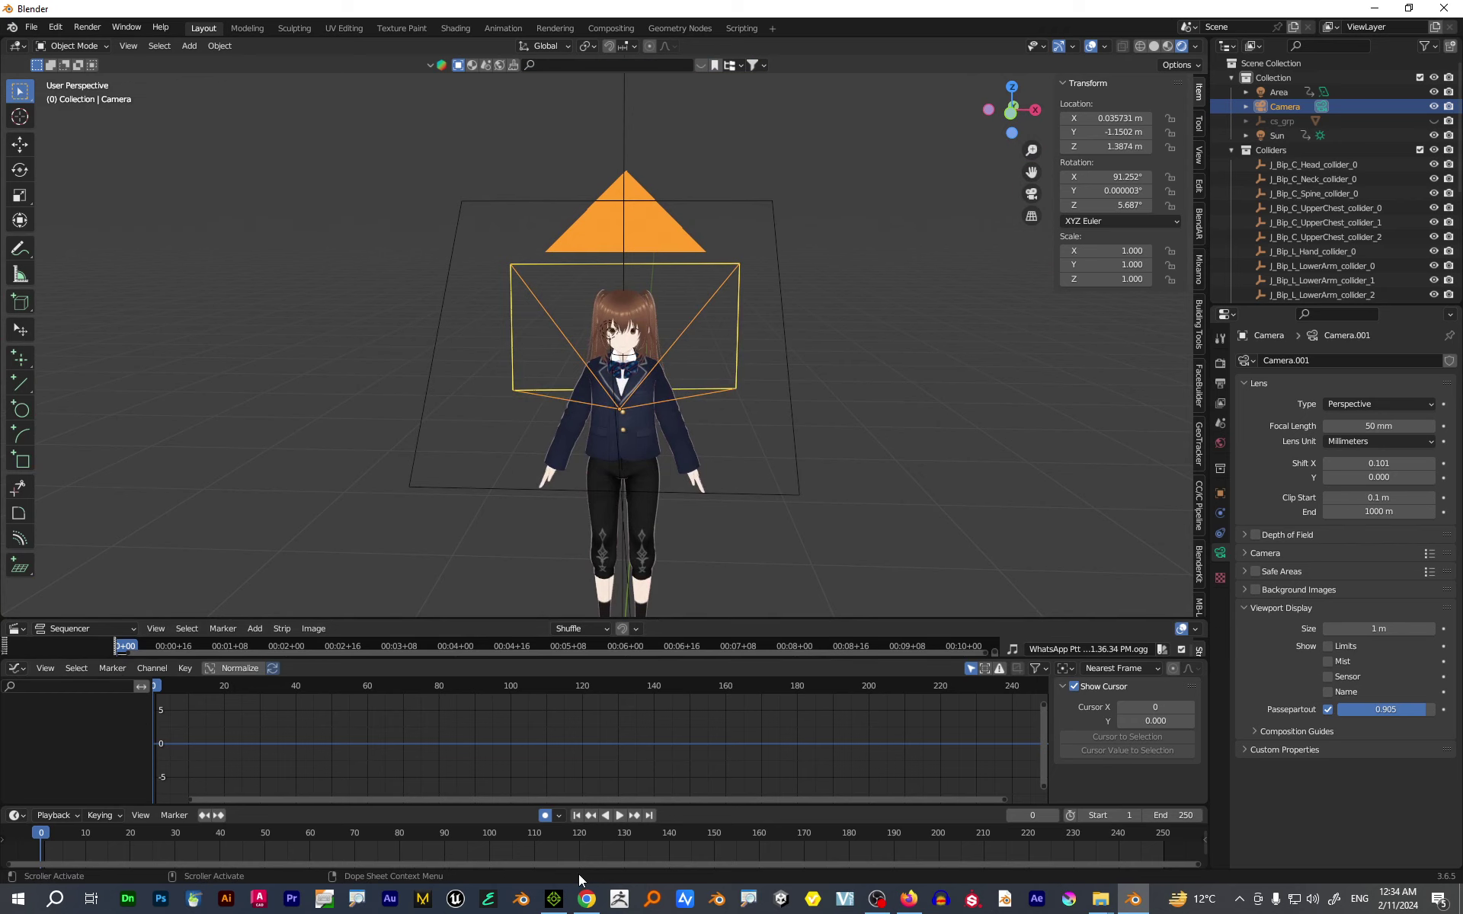
{"action": "key", "text": "KP_Decimal"}
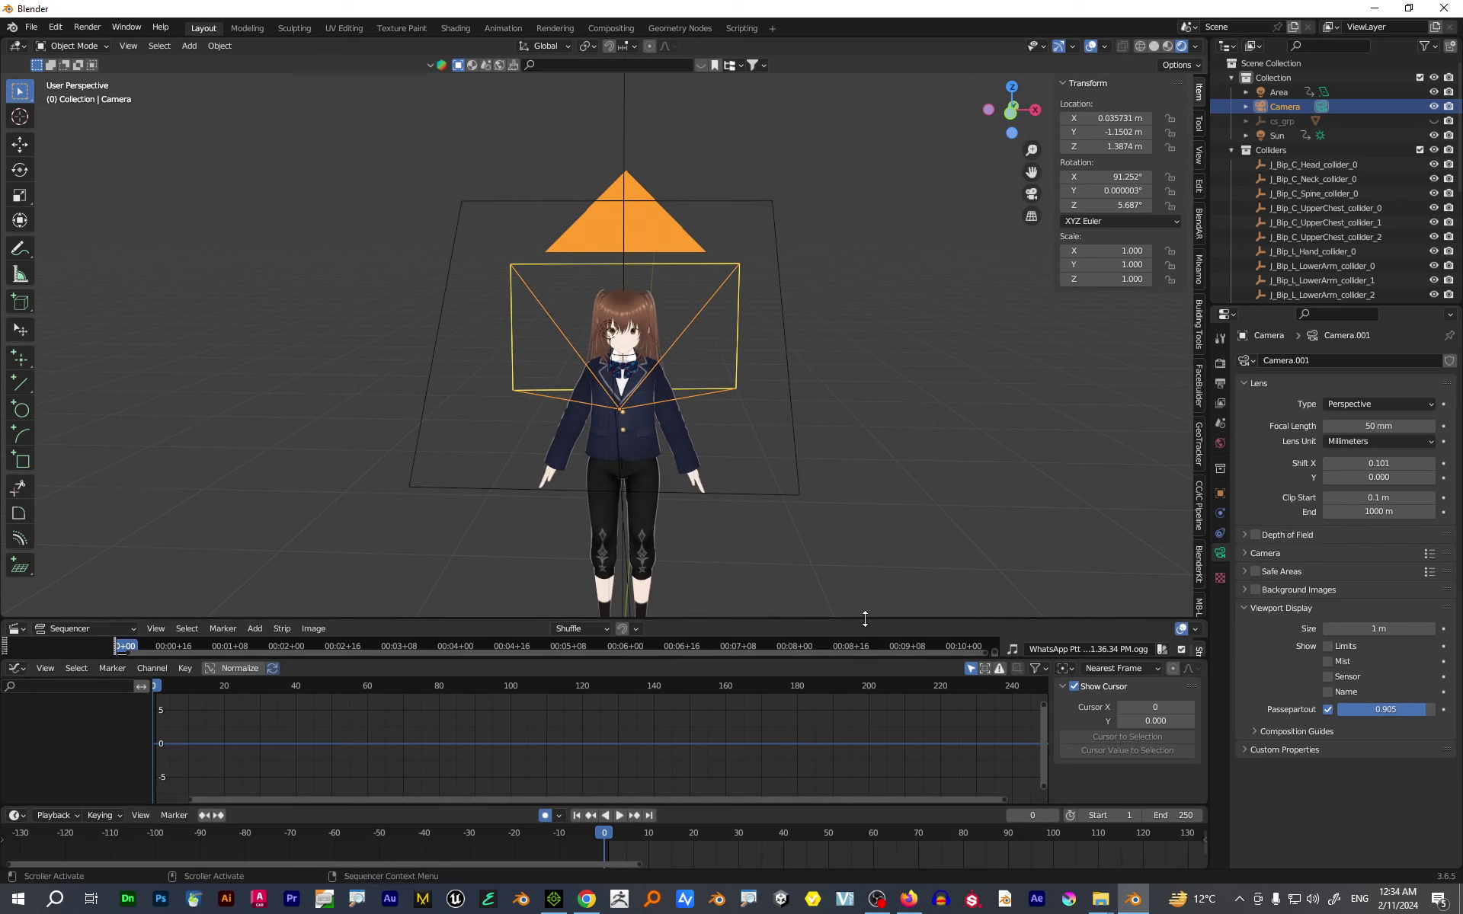
{"action": "key", "text": "KP_0"}
{"action": "key", "text": "KP_0"}
{"action": "left_click_drag", "start_coordinate": [729, 808], "coordinate": [720, 739]}
{"action": "left_click", "coordinate": [642, 502]}
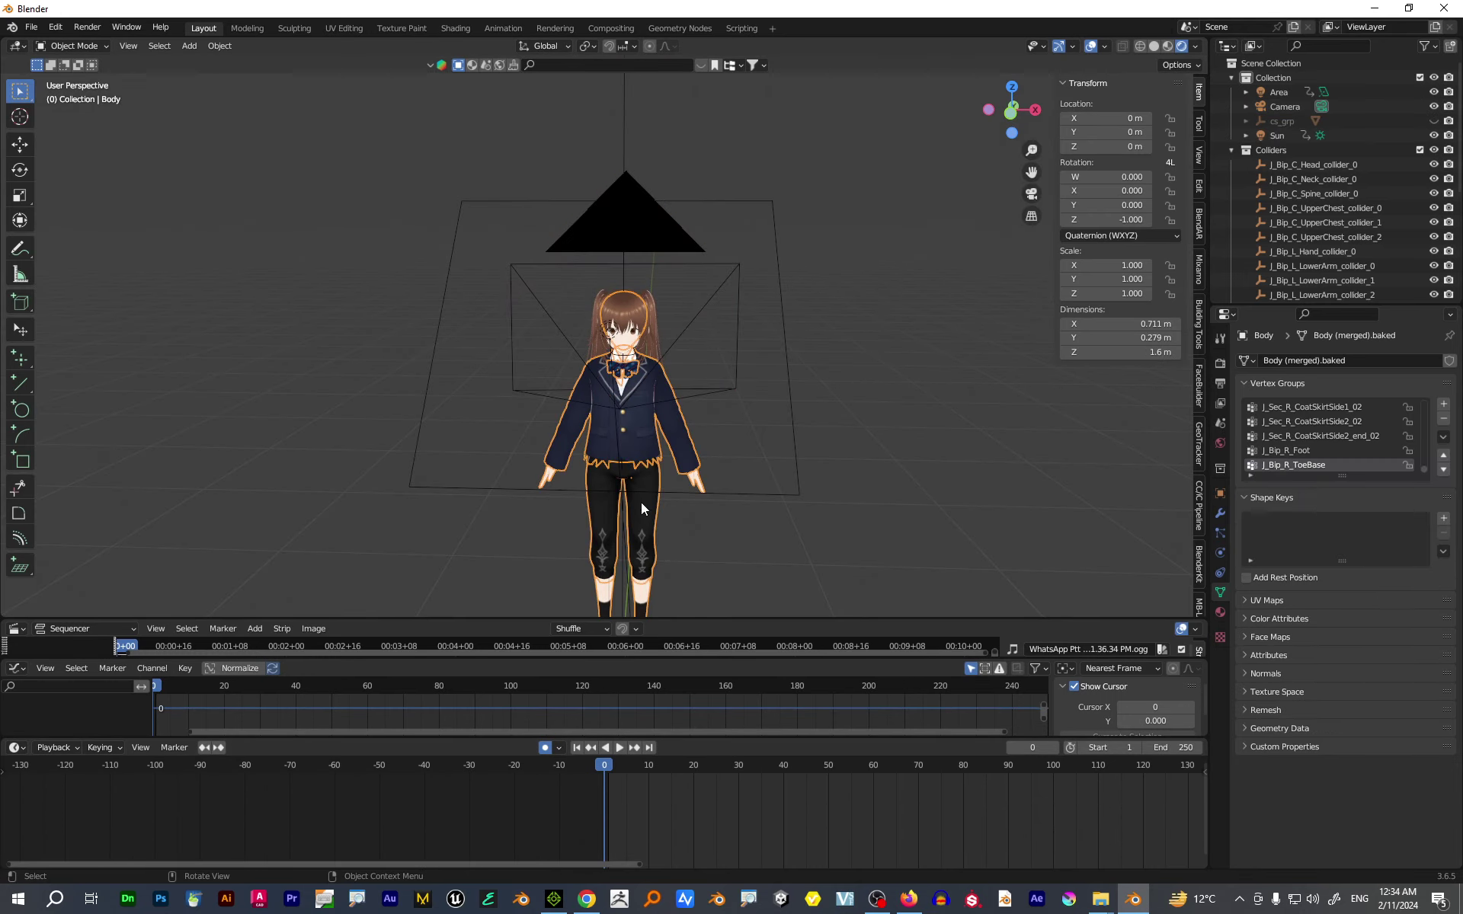
{"action": "left_click", "coordinate": [612, 335]}
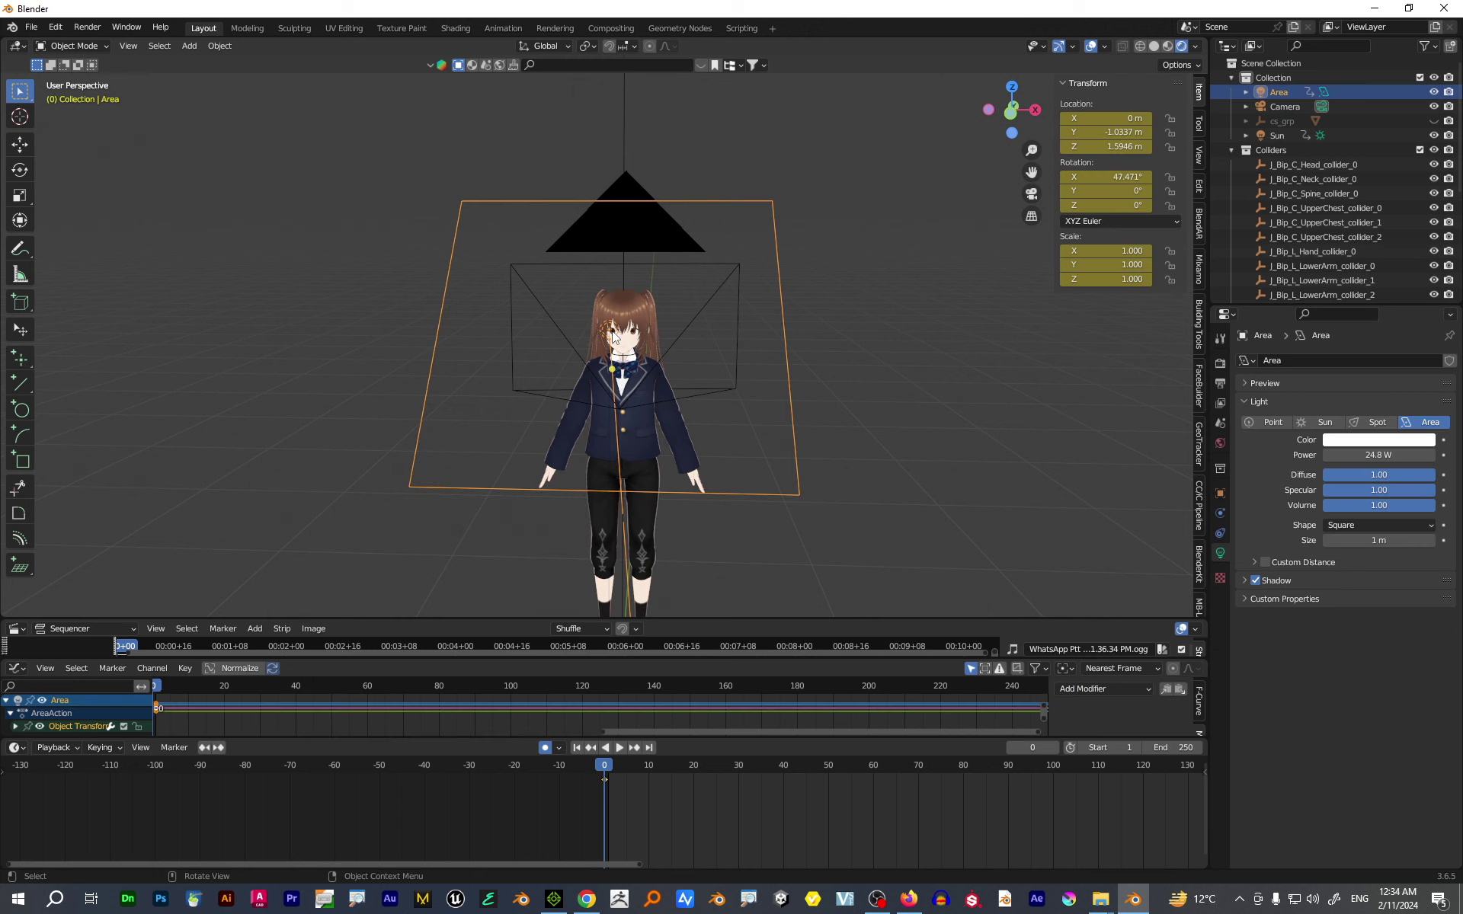
{"action": "left_click", "coordinate": [624, 345]}
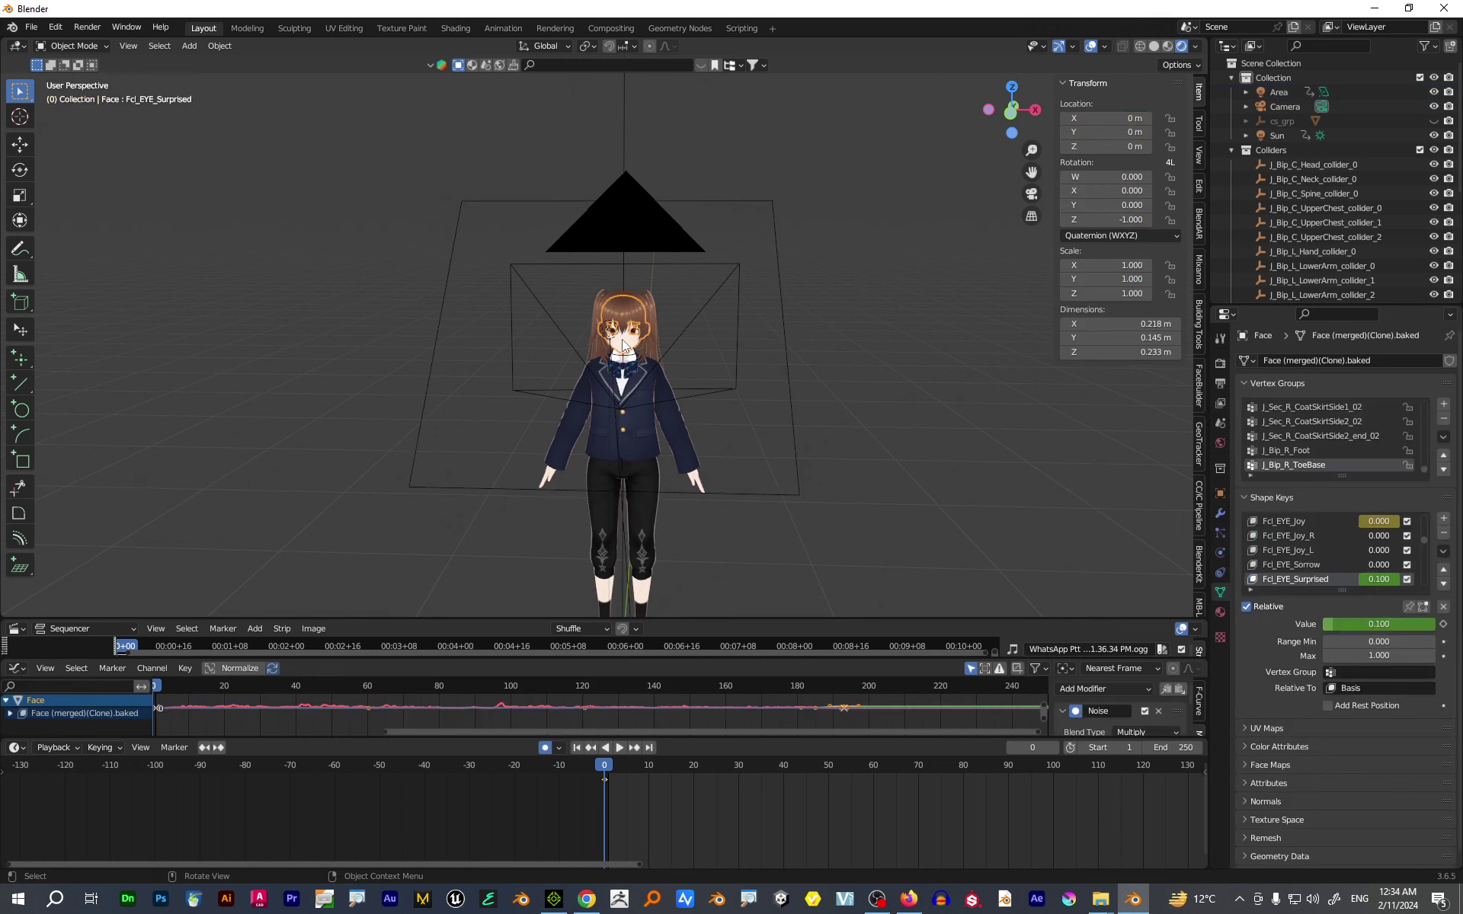
- Enlarge the sequencer to show the sound strip and scrub the animation to frame 193 at the end of the audio
{"action": "left_click_drag", "start_coordinate": [801, 621], "coordinate": [803, 500]}
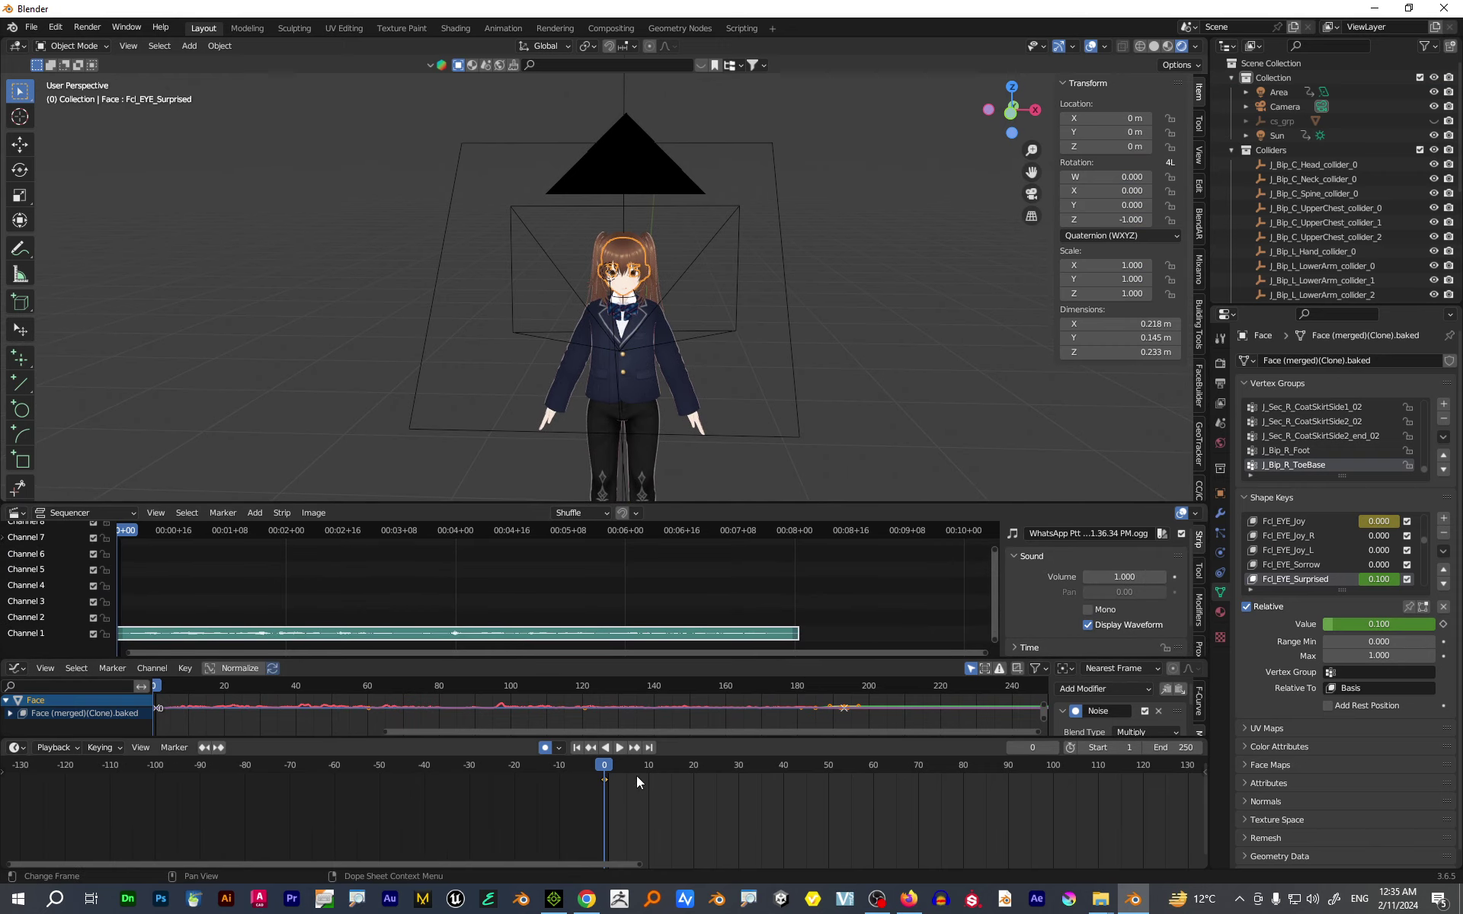
{"action": "left_click_drag", "start_coordinate": [603, 768], "coordinate": [860, 774]}
{"action": "scroll", "coordinate": [856, 774], "scroll_direction": "down", "scroll_amount": 3}
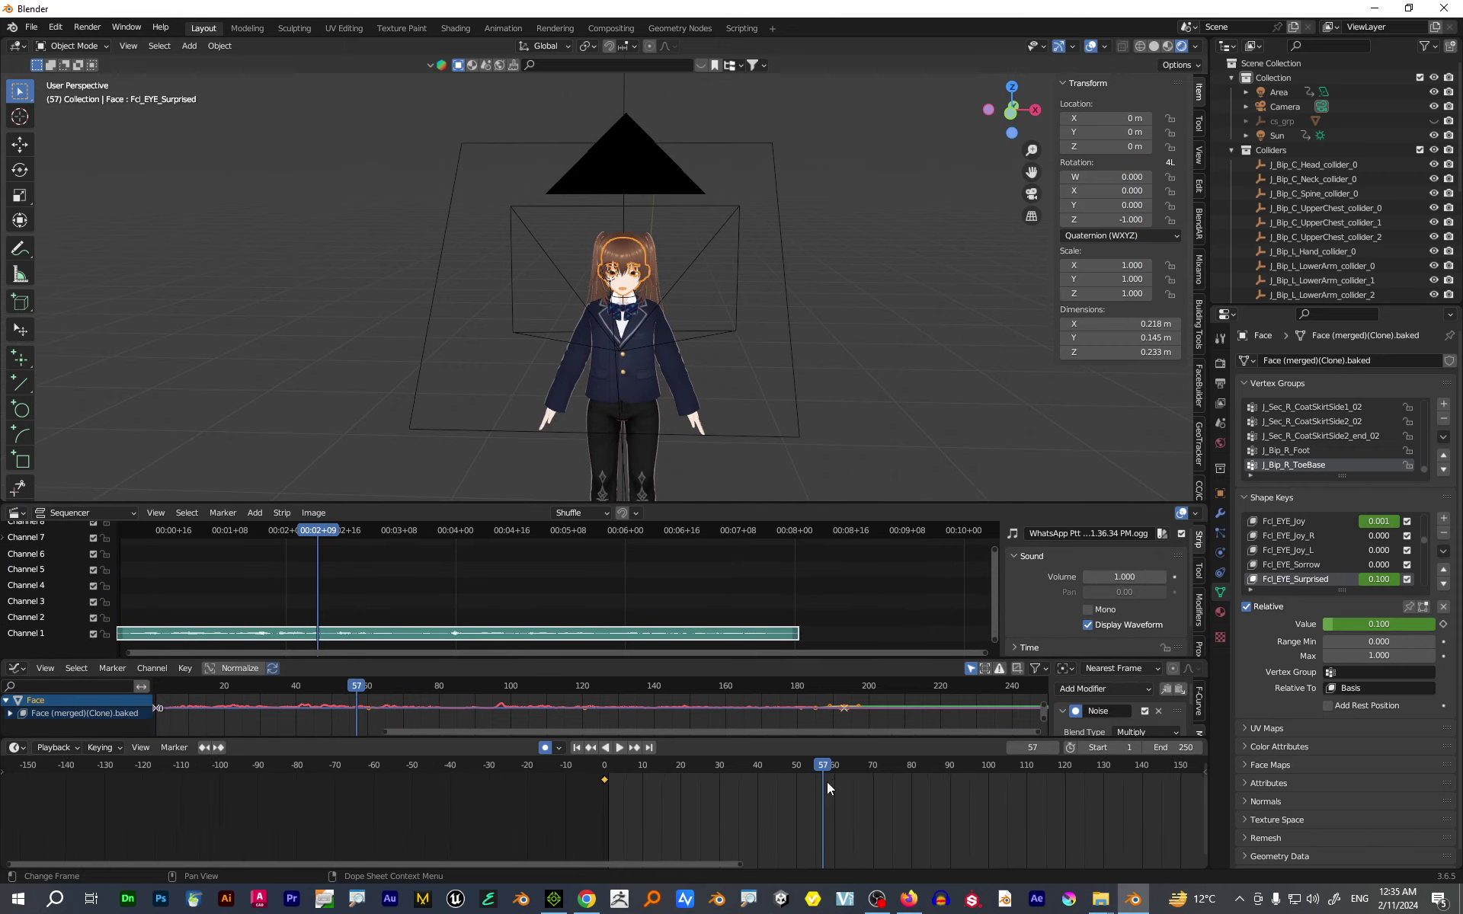
{"action": "scroll", "coordinate": [809, 787], "scroll_direction": "down", "scroll_amount": 2}
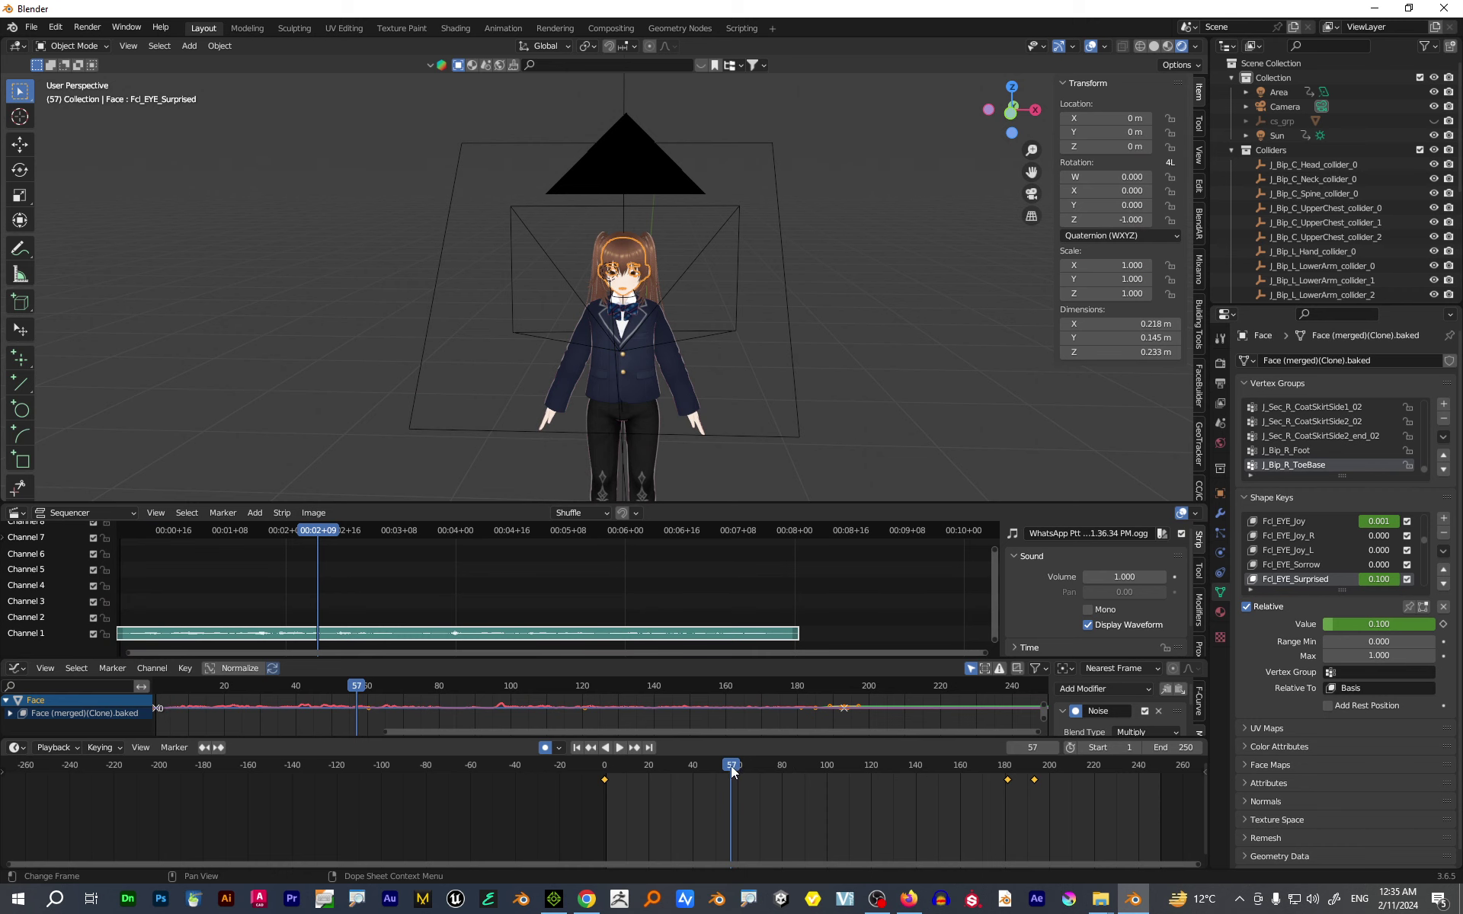
{"action": "left_click_drag", "start_coordinate": [731, 771], "coordinate": [1032, 777]}
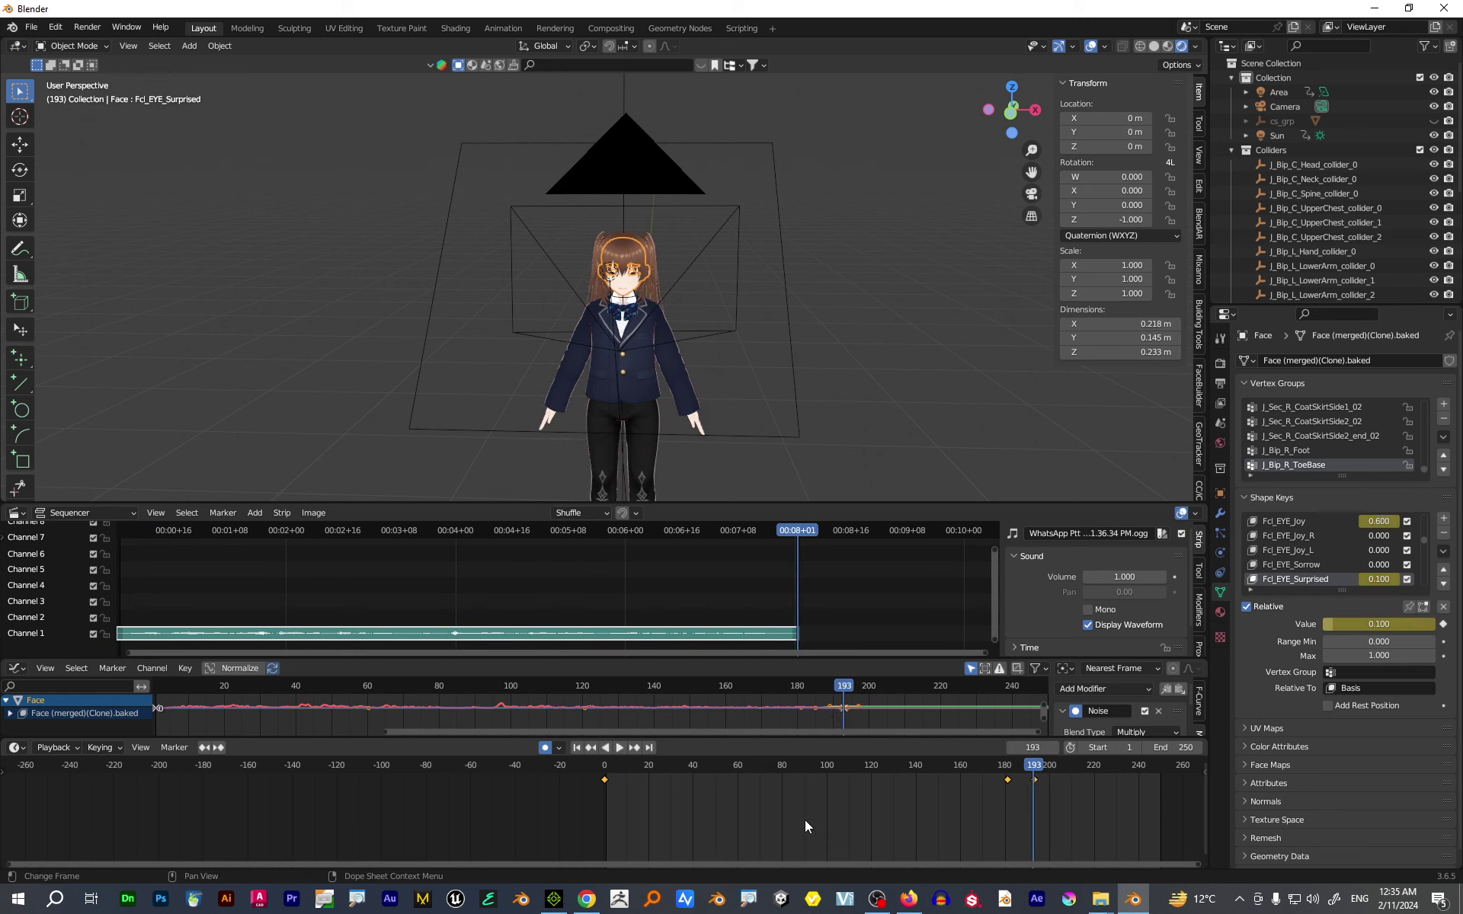
- Set the animation's end frame to 193
{"action": "left_click", "coordinate": [1173, 748]}
{"action": "type", "text": "193"}
{"action": "key", "text": "Return"}
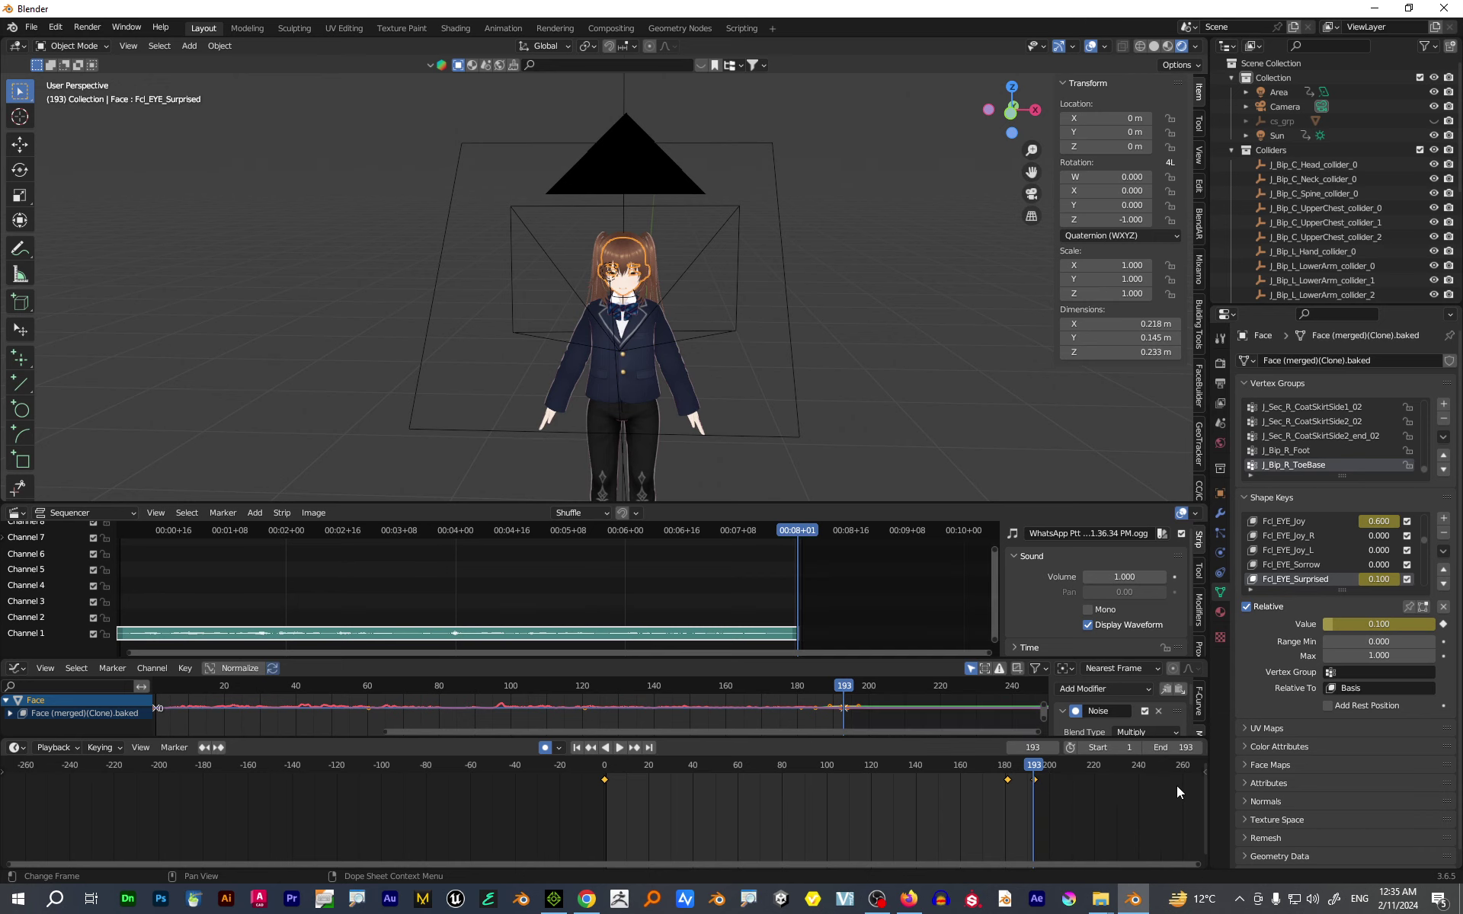
- Add the Victoria Harbour Hong kong HDR as the background in the camera view and check it with a test render of frame 193
{"action": "scroll", "coordinate": [660, 298], "scroll_direction": "up", "scroll_amount": 1}
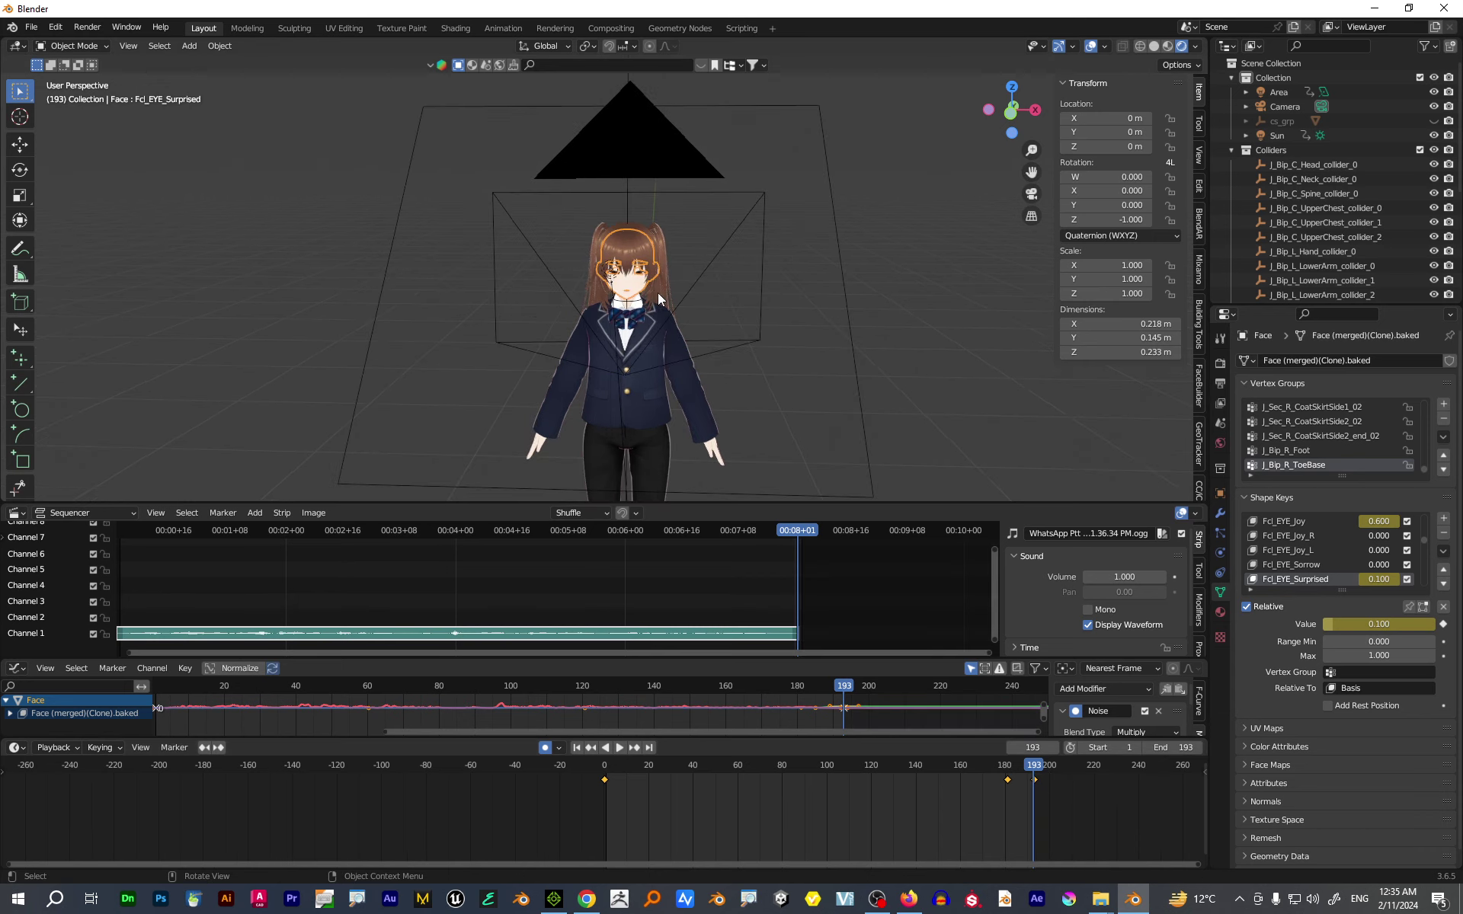
{"action": "key", "text": "KP_0"}
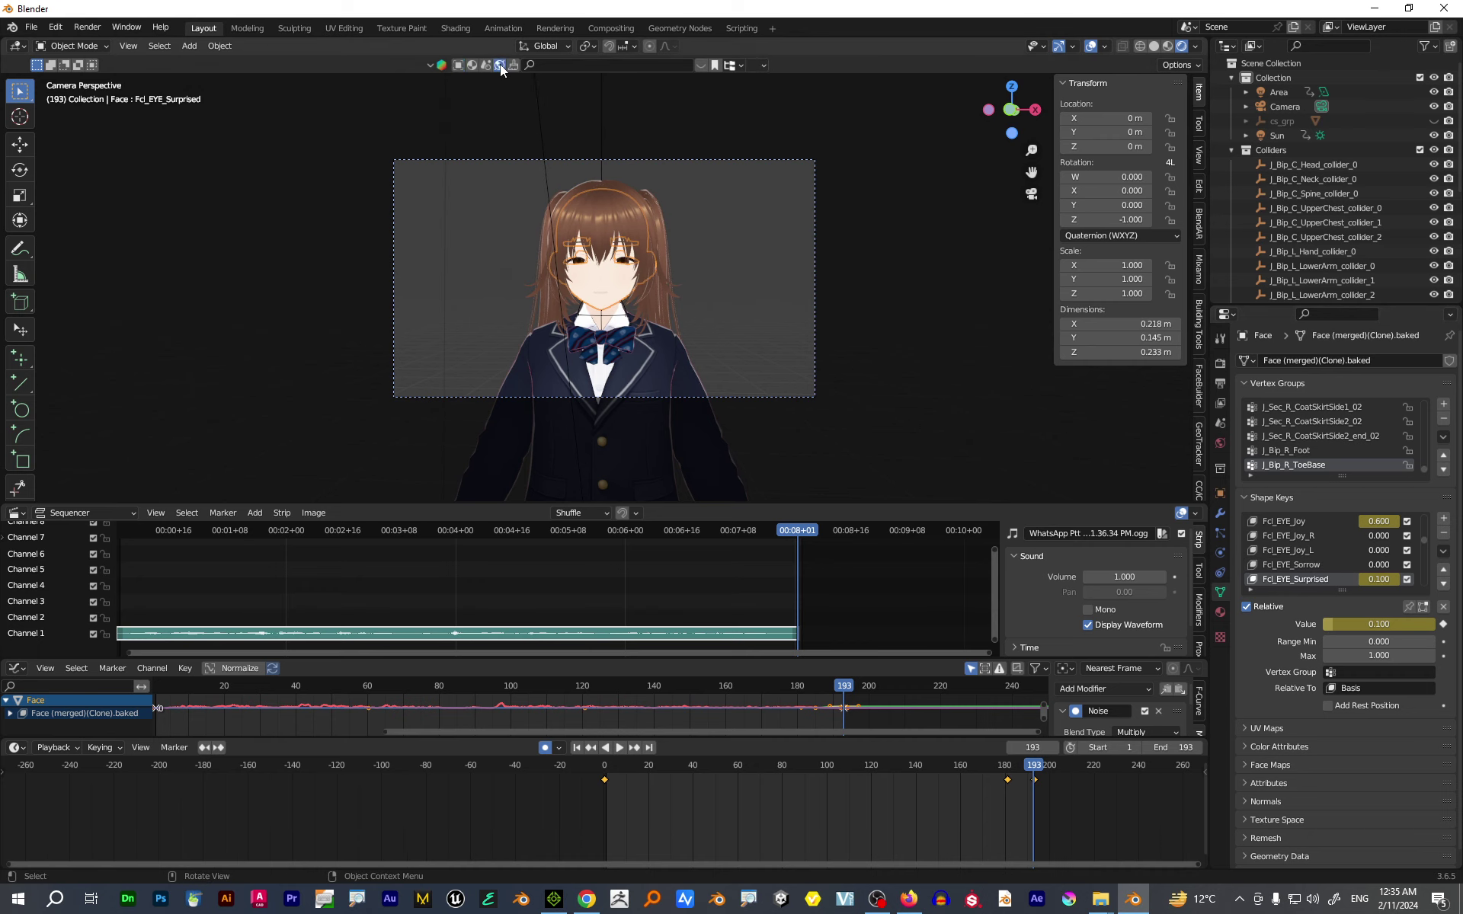
{"action": "left_click", "coordinate": [700, 65]}
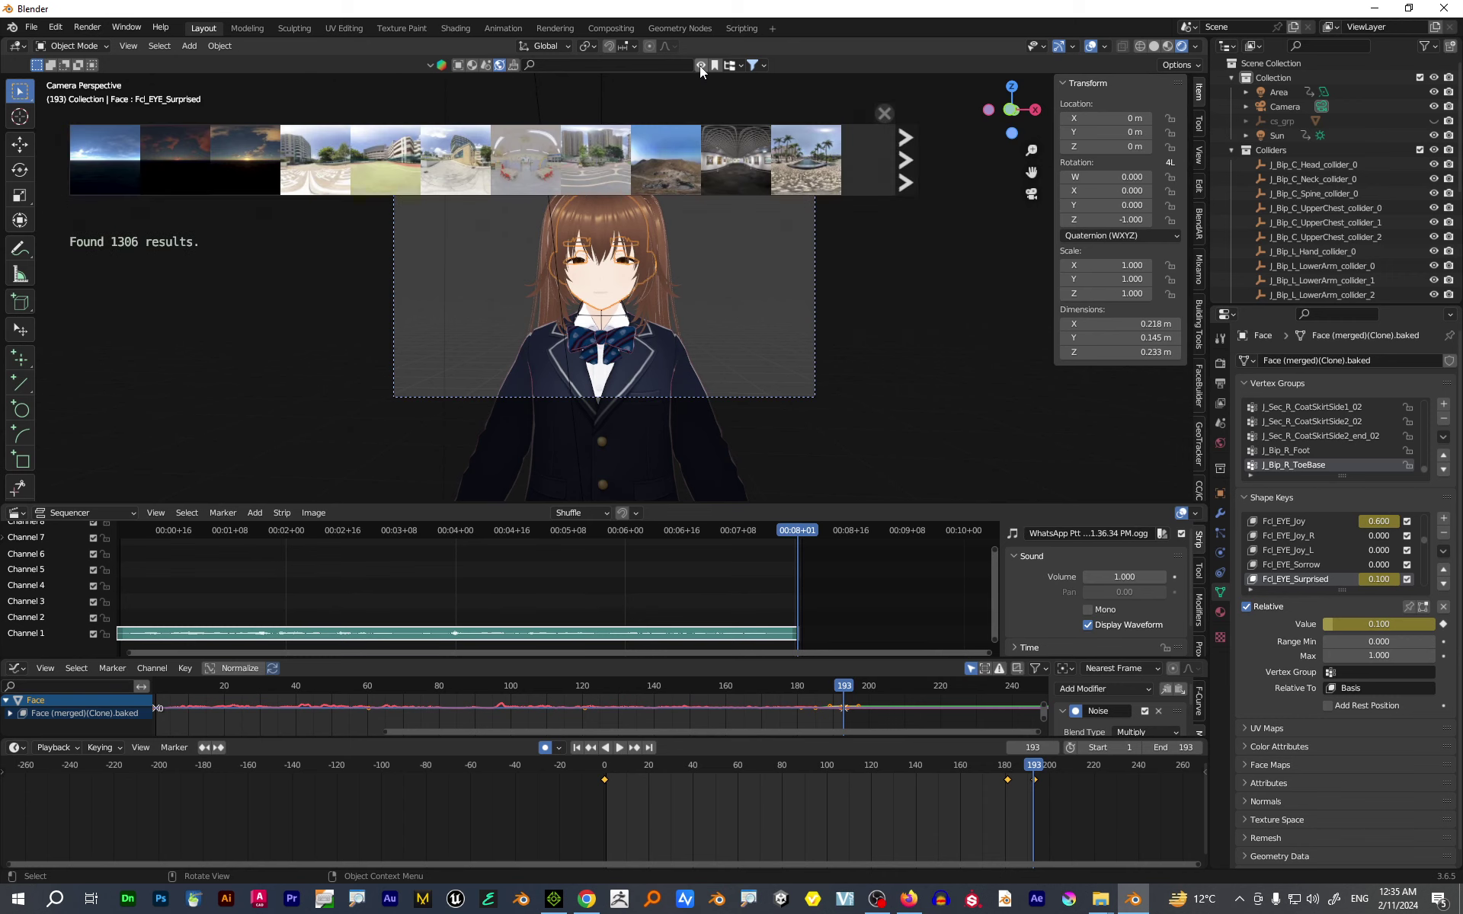
{"action": "mouse_move", "coordinate": [366, 160]}
{"action": "left_click", "coordinate": [764, 66]}
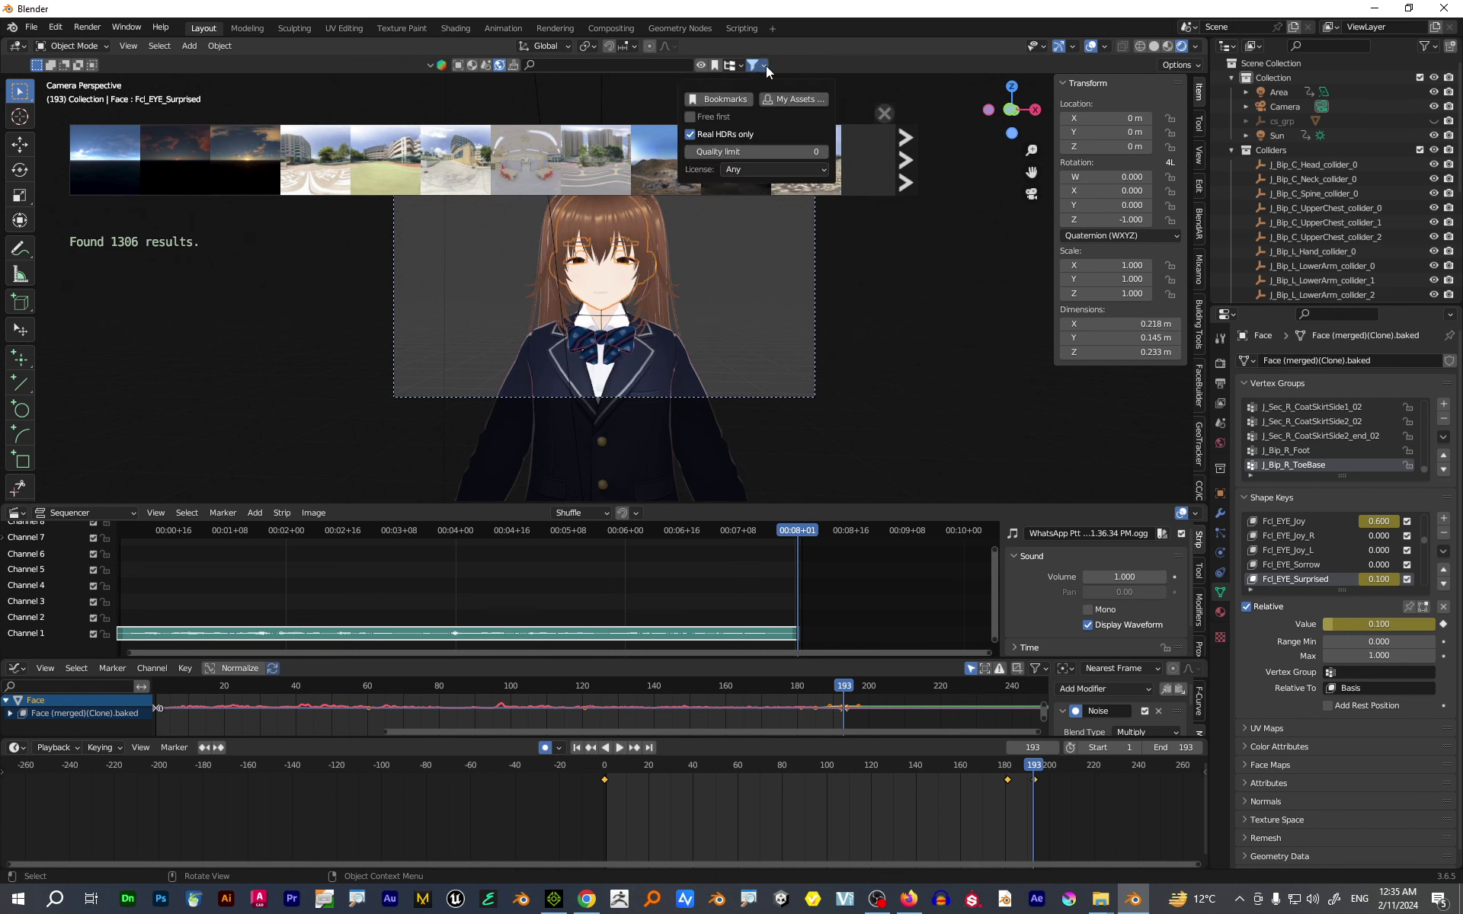
{"action": "left_click", "coordinate": [694, 120]}
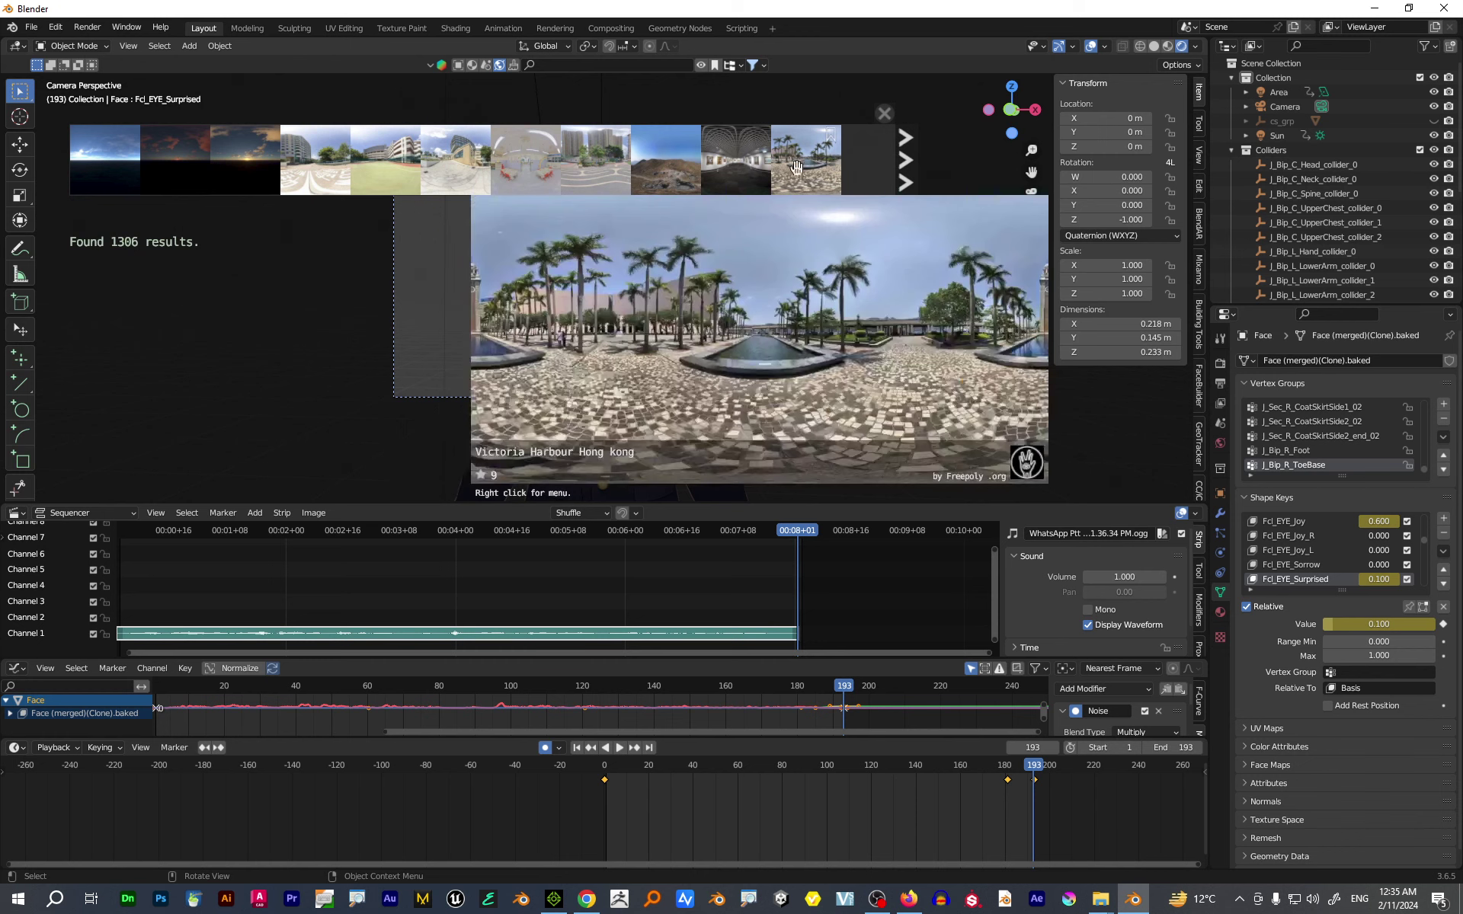
{"action": "left_click", "coordinate": [819, 166]}
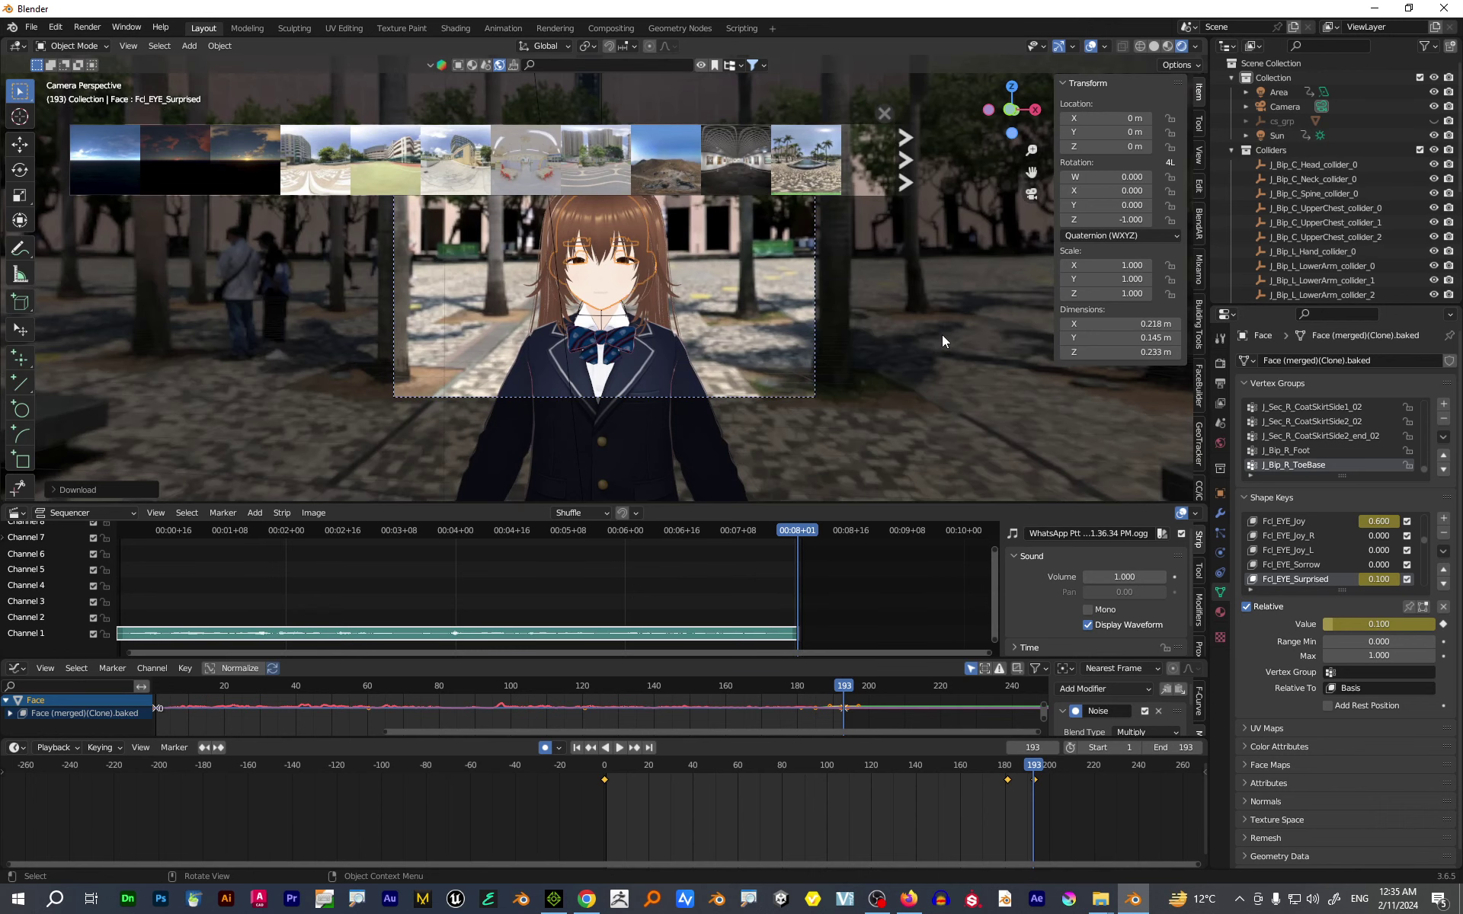
{"action": "key", "text": "F12"}
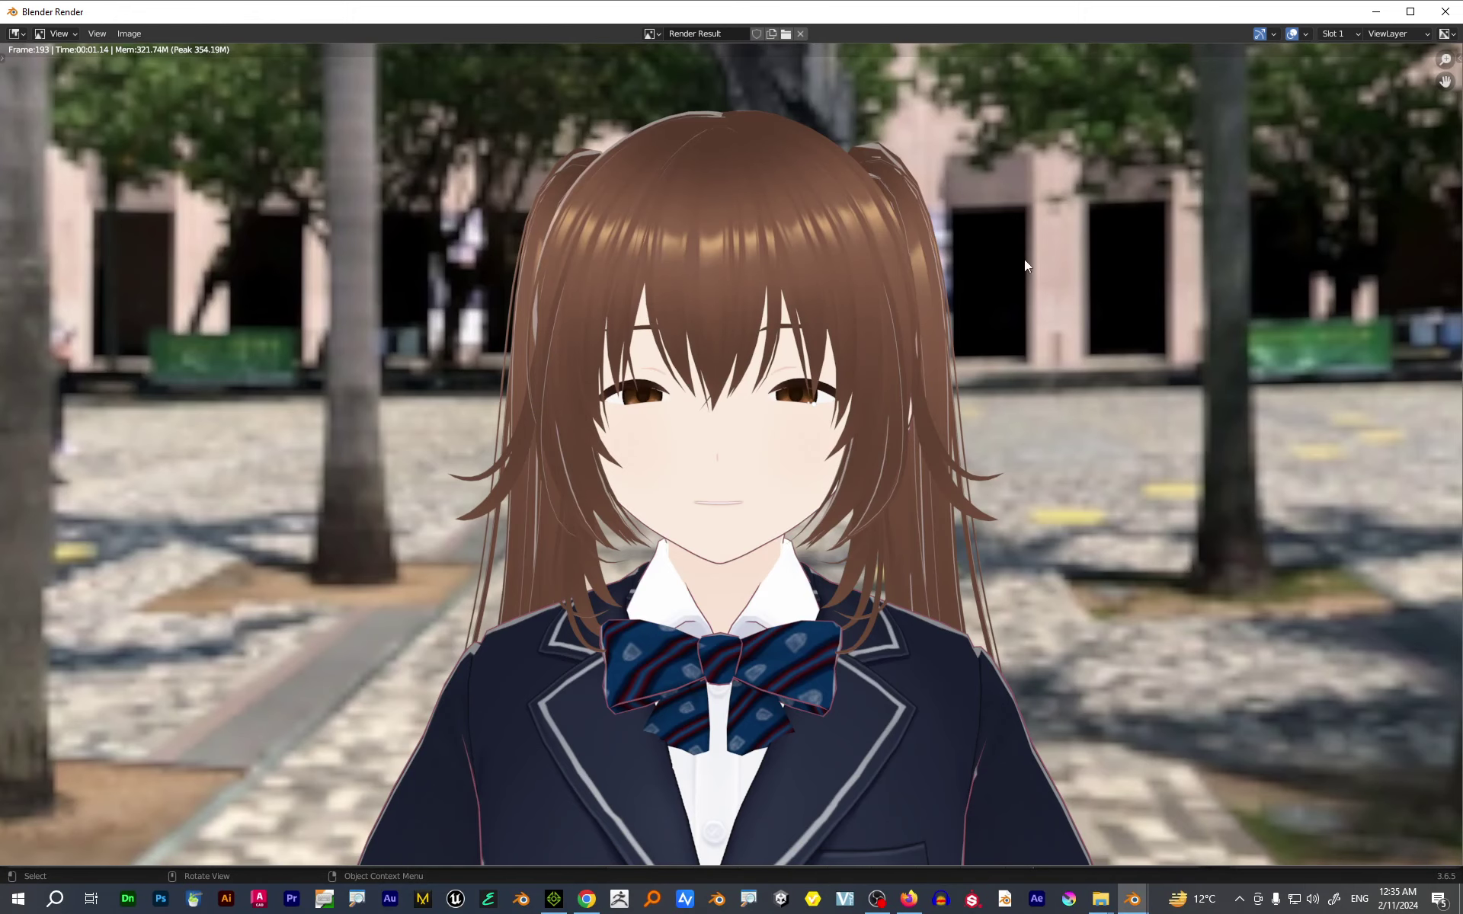
{"action": "left_click", "coordinate": [1445, 12]}
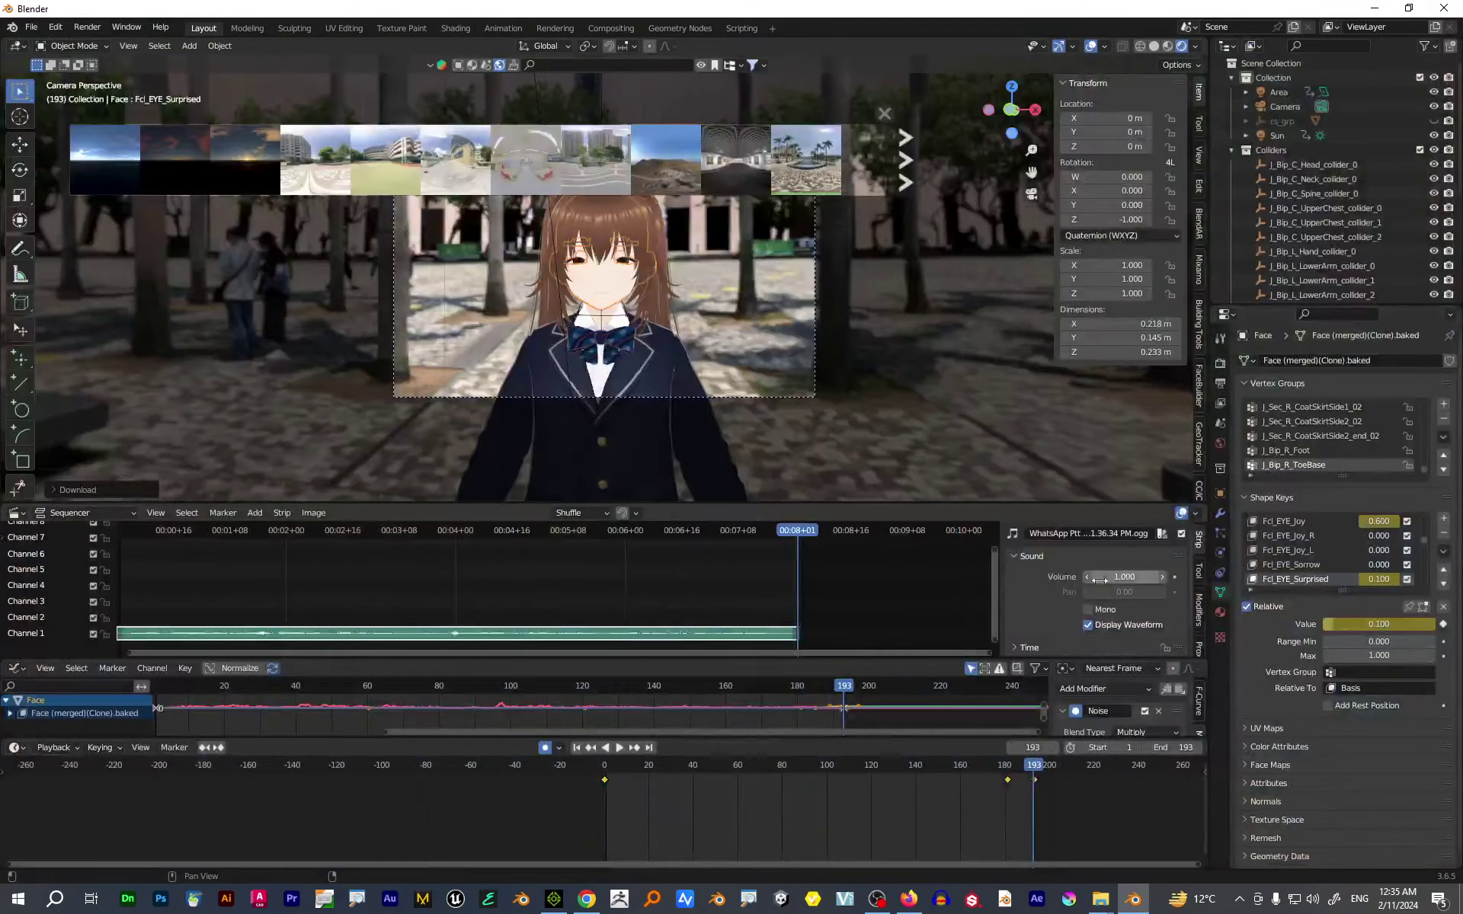
- Switch the render engine to Cycles and back to Eevee, and enable Ambient Occlusion and Bloom
{"action": "left_click", "coordinate": [1222, 363]}
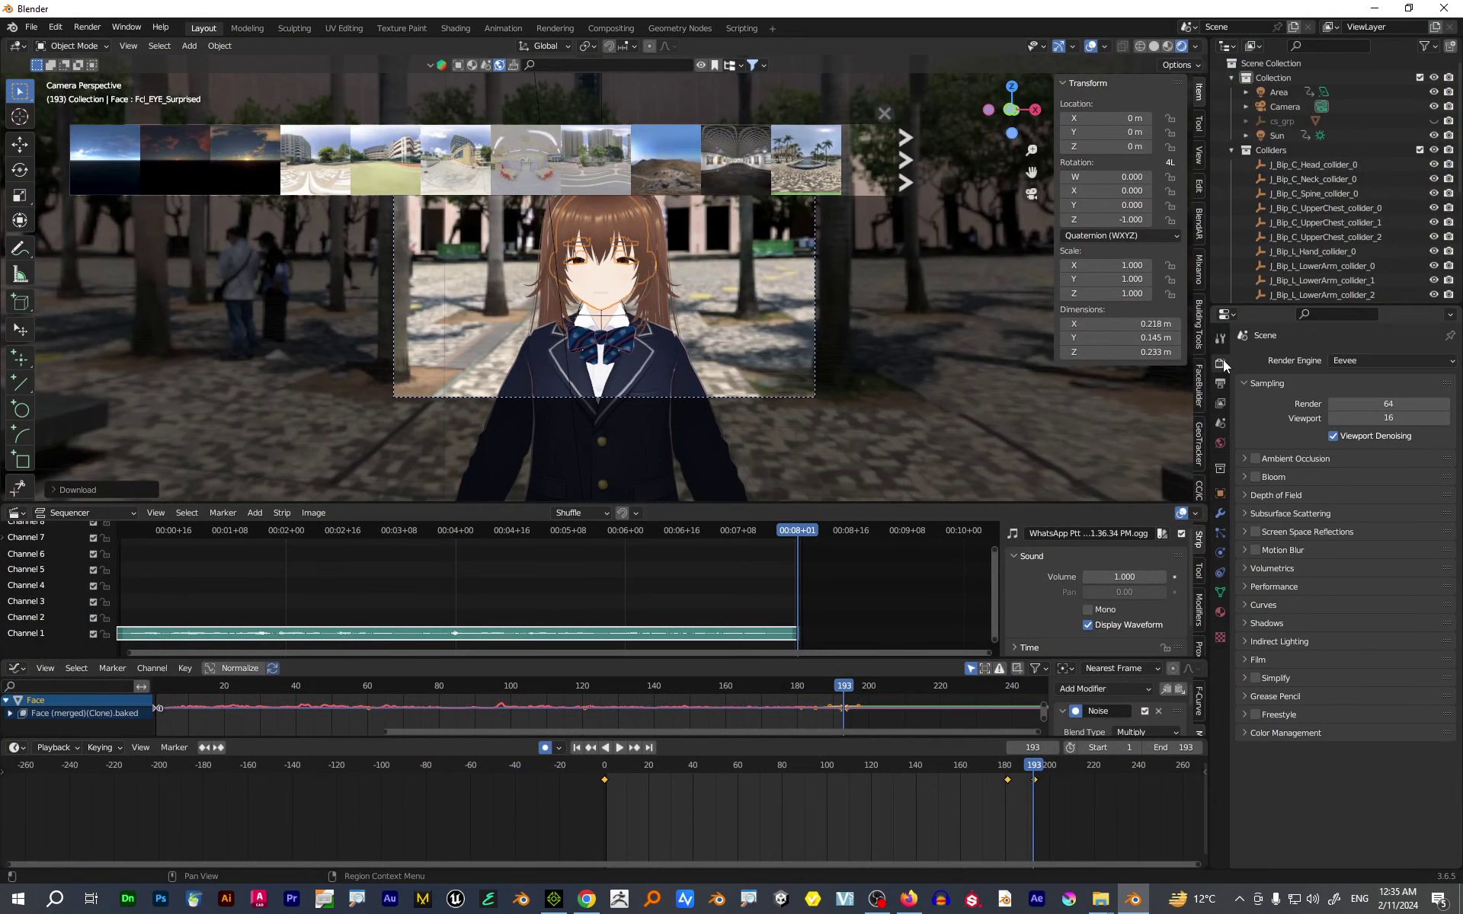
{"action": "left_click", "coordinate": [1374, 362]}
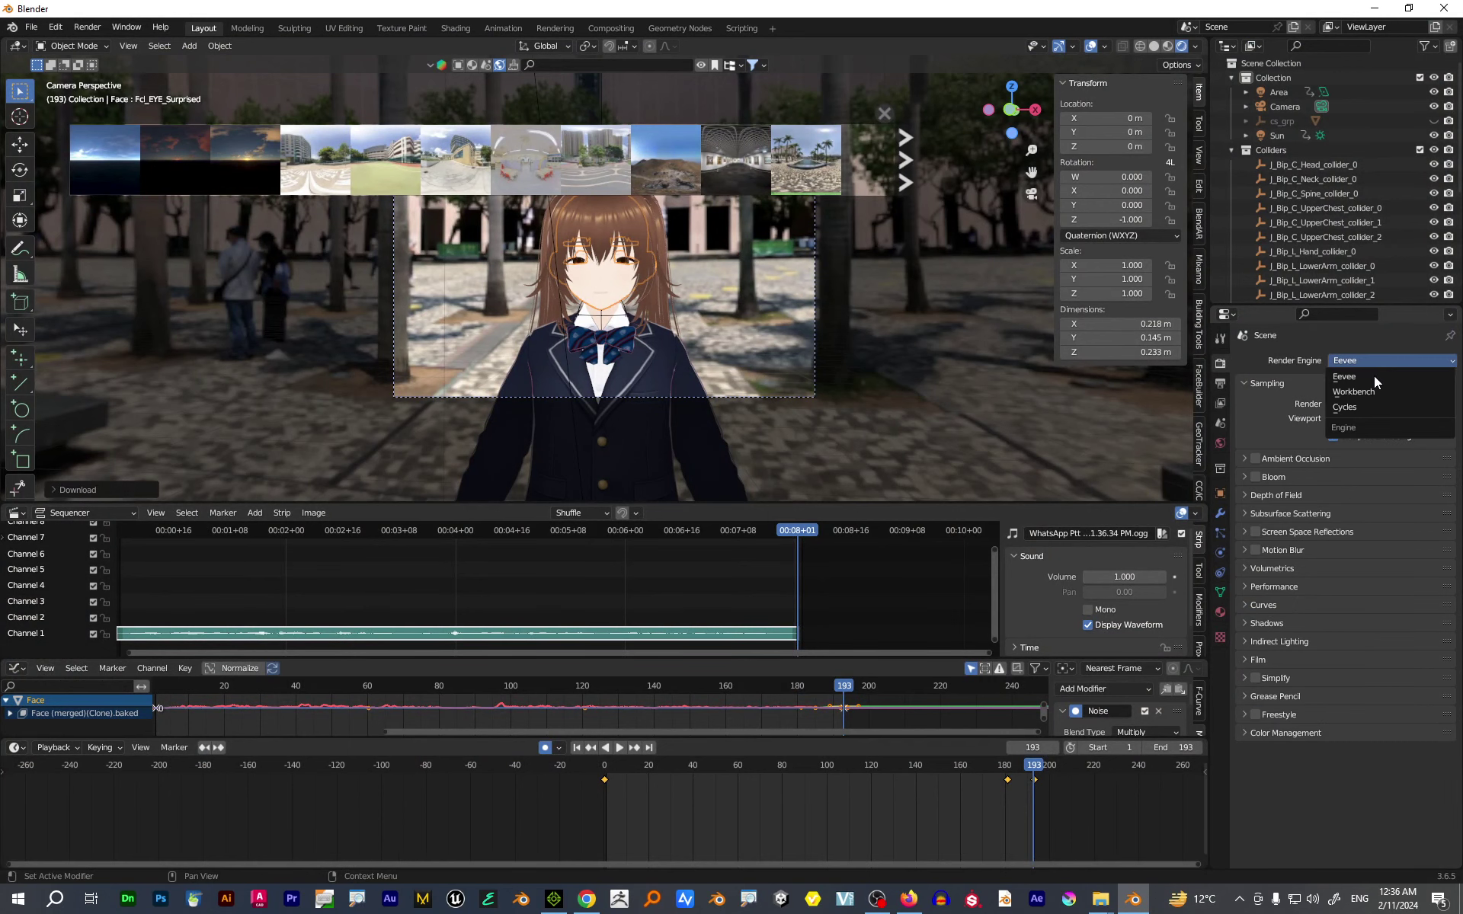
{"action": "left_click", "coordinate": [1352, 408]}
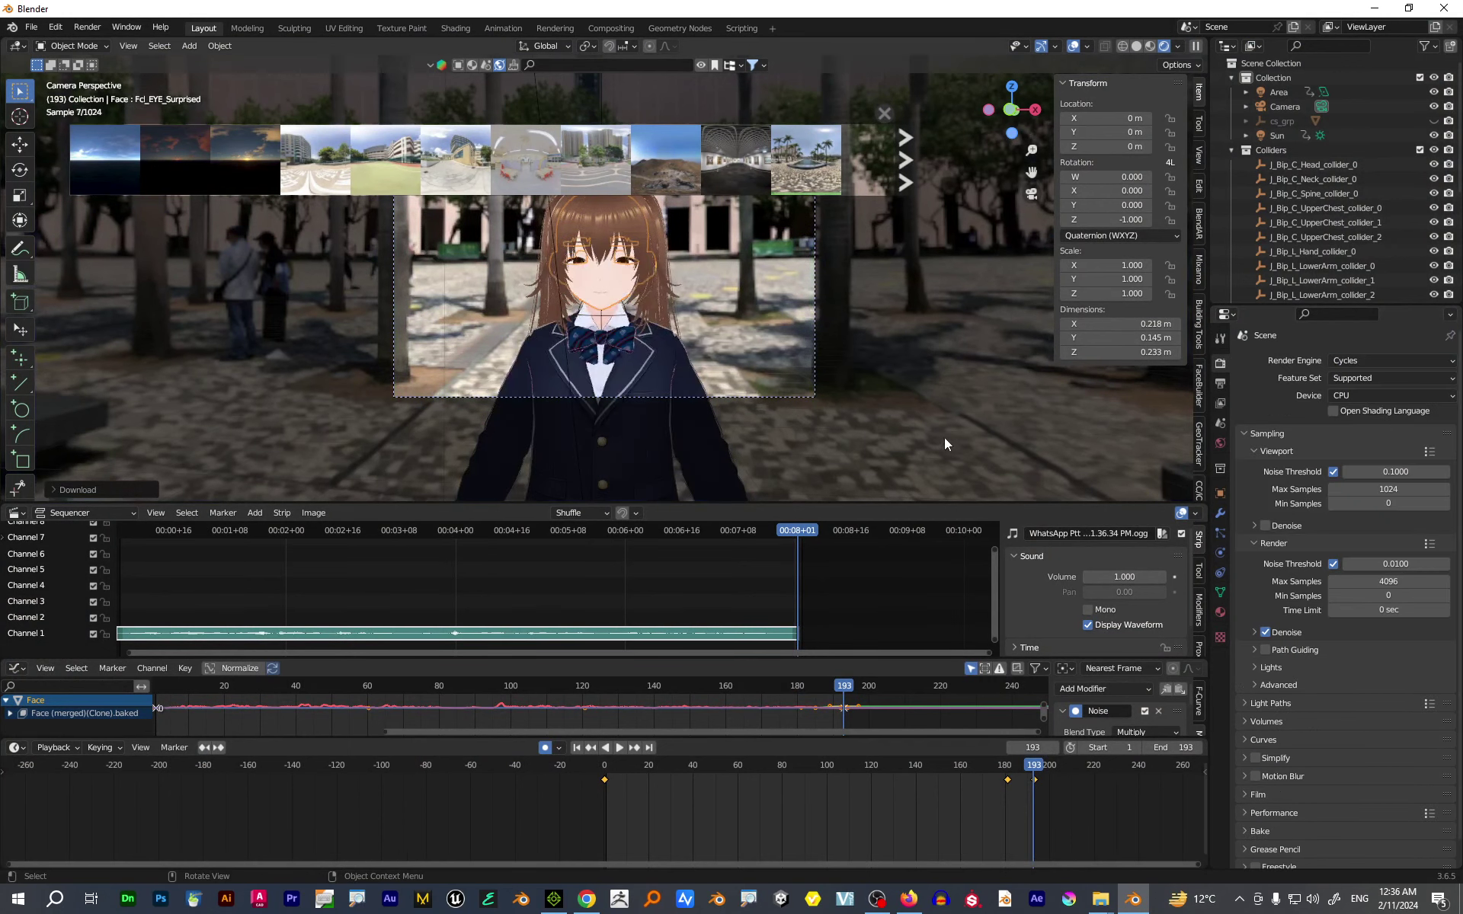
{"action": "left_click", "coordinate": [1383, 360]}
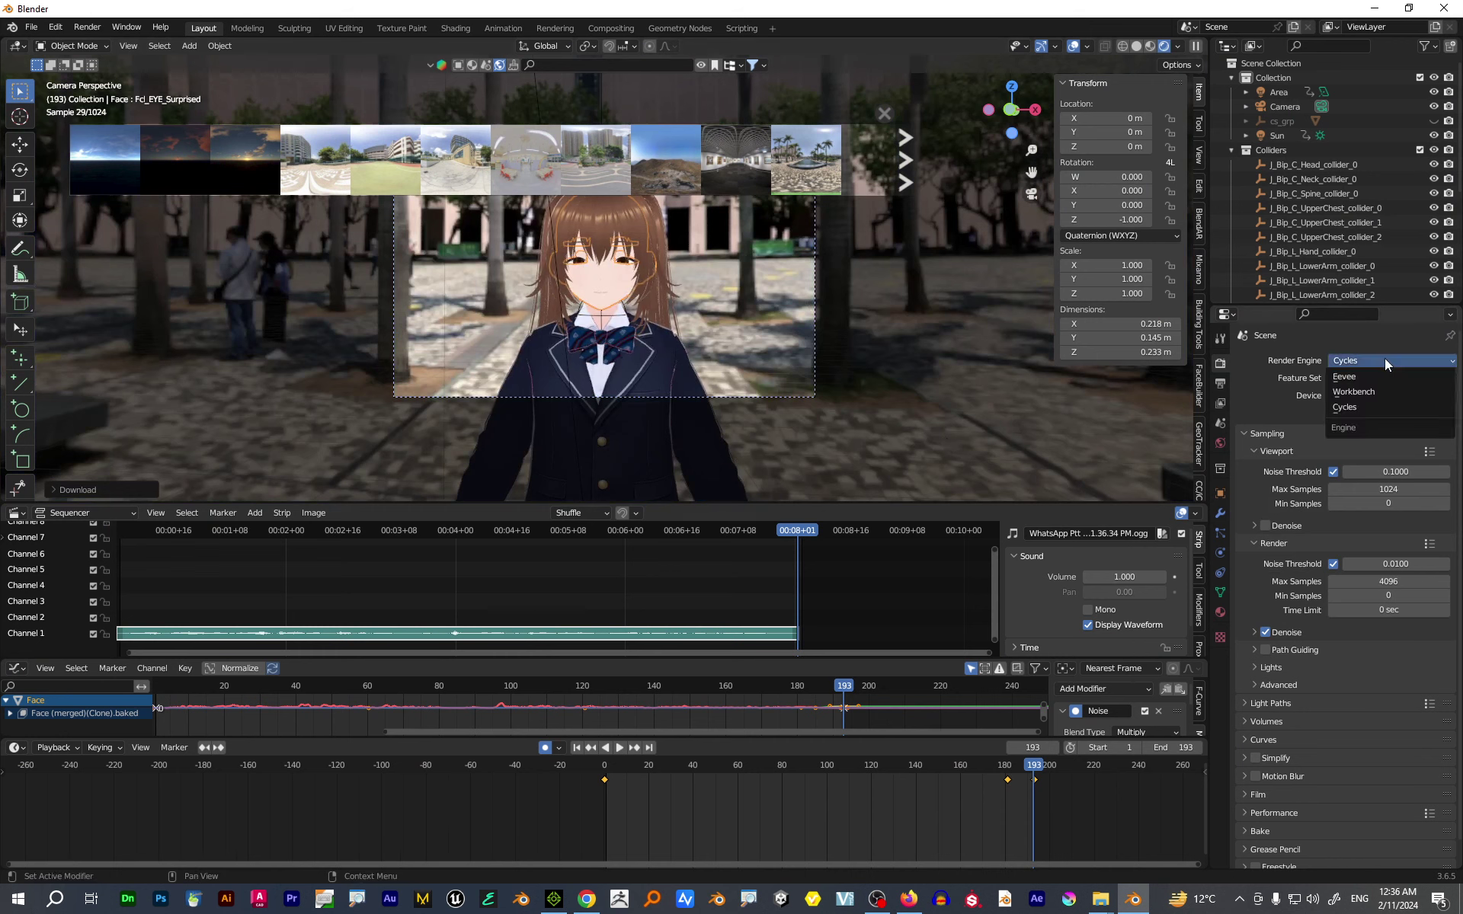
{"action": "left_click", "coordinate": [1372, 378]}
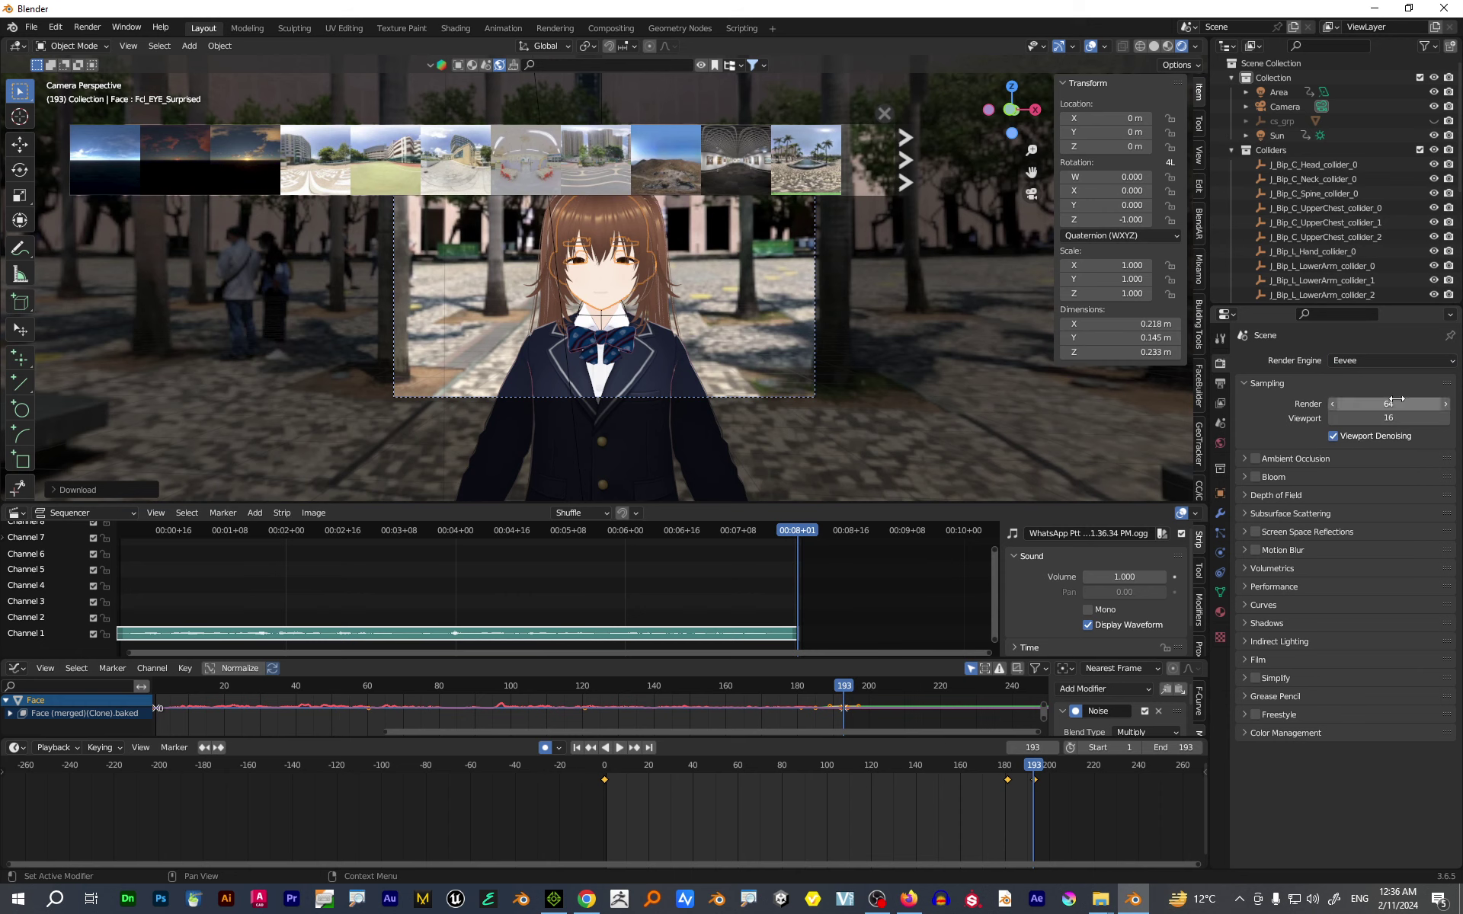
{"action": "left_click", "coordinate": [1254, 477]}
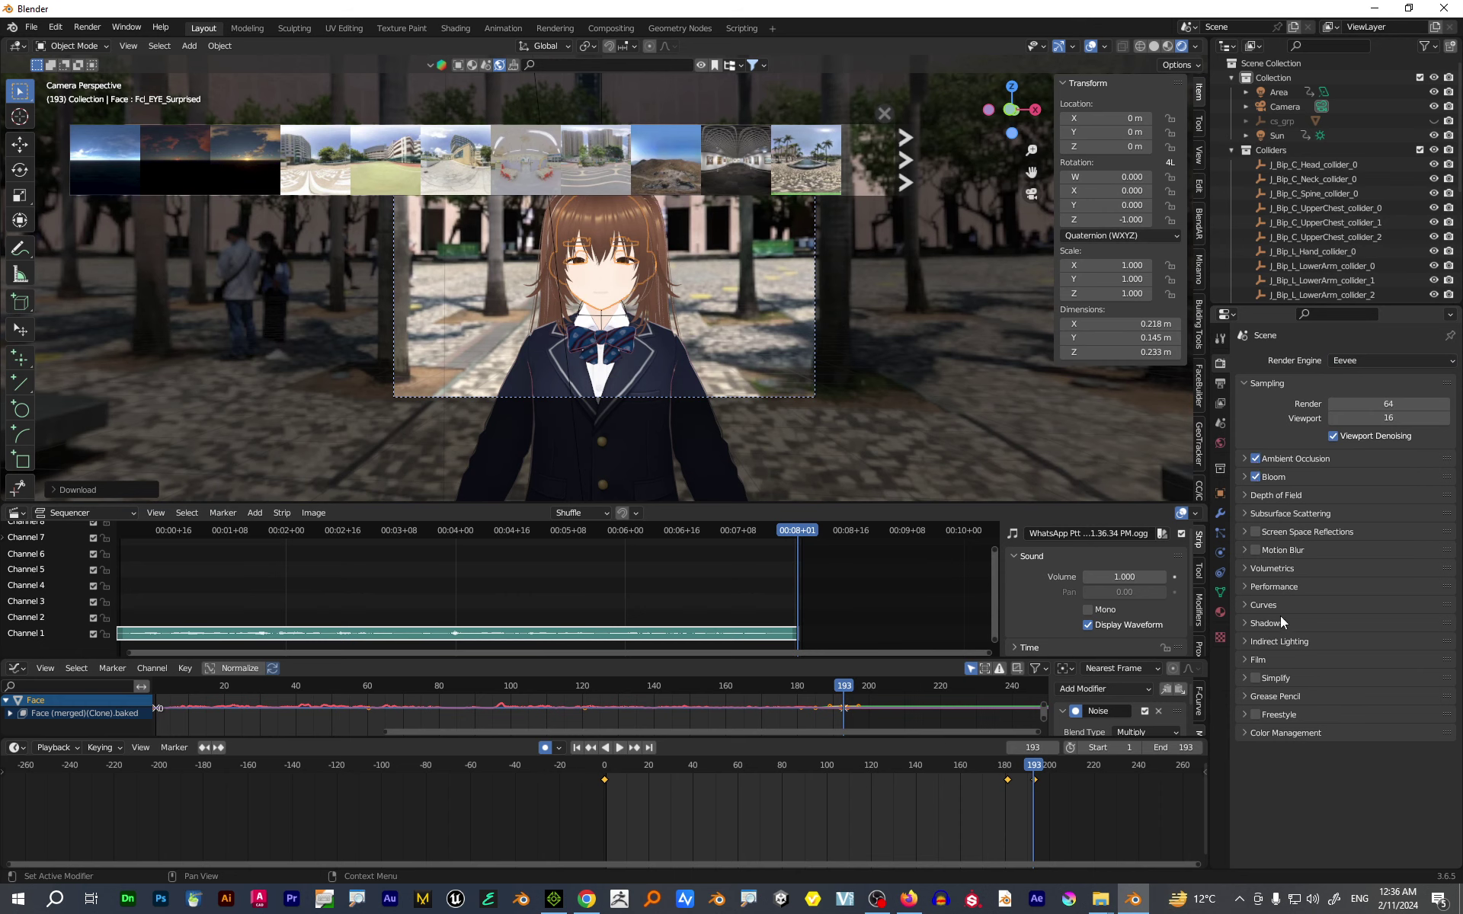
- Set the render output path to C:\sample and the file format to FFmpeg Video
{"action": "left_click", "coordinate": [1220, 383]}
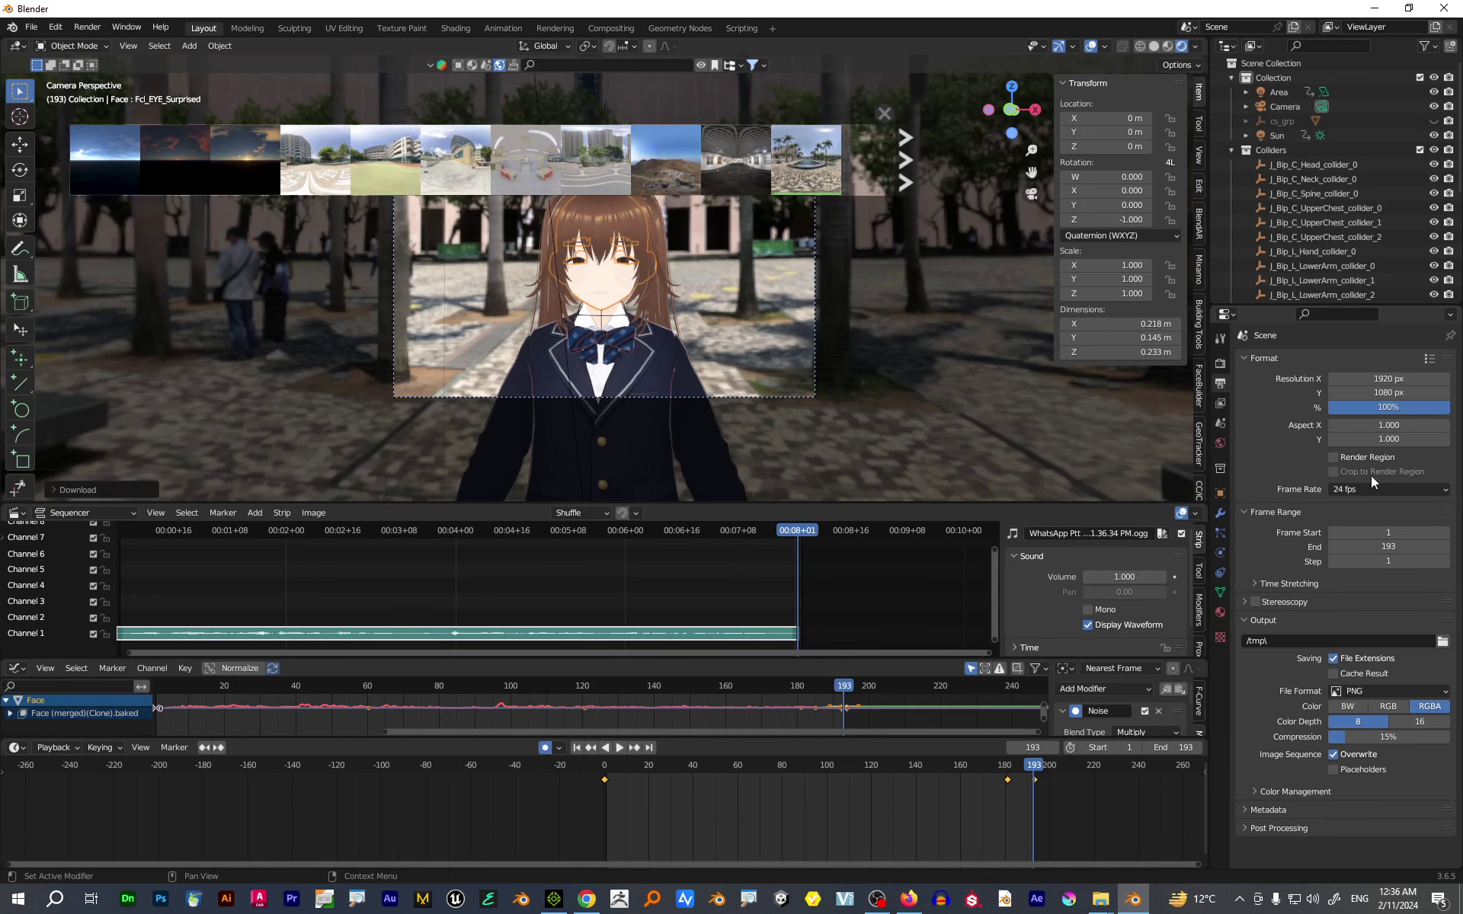
{"action": "left_click", "coordinate": [1442, 643]}
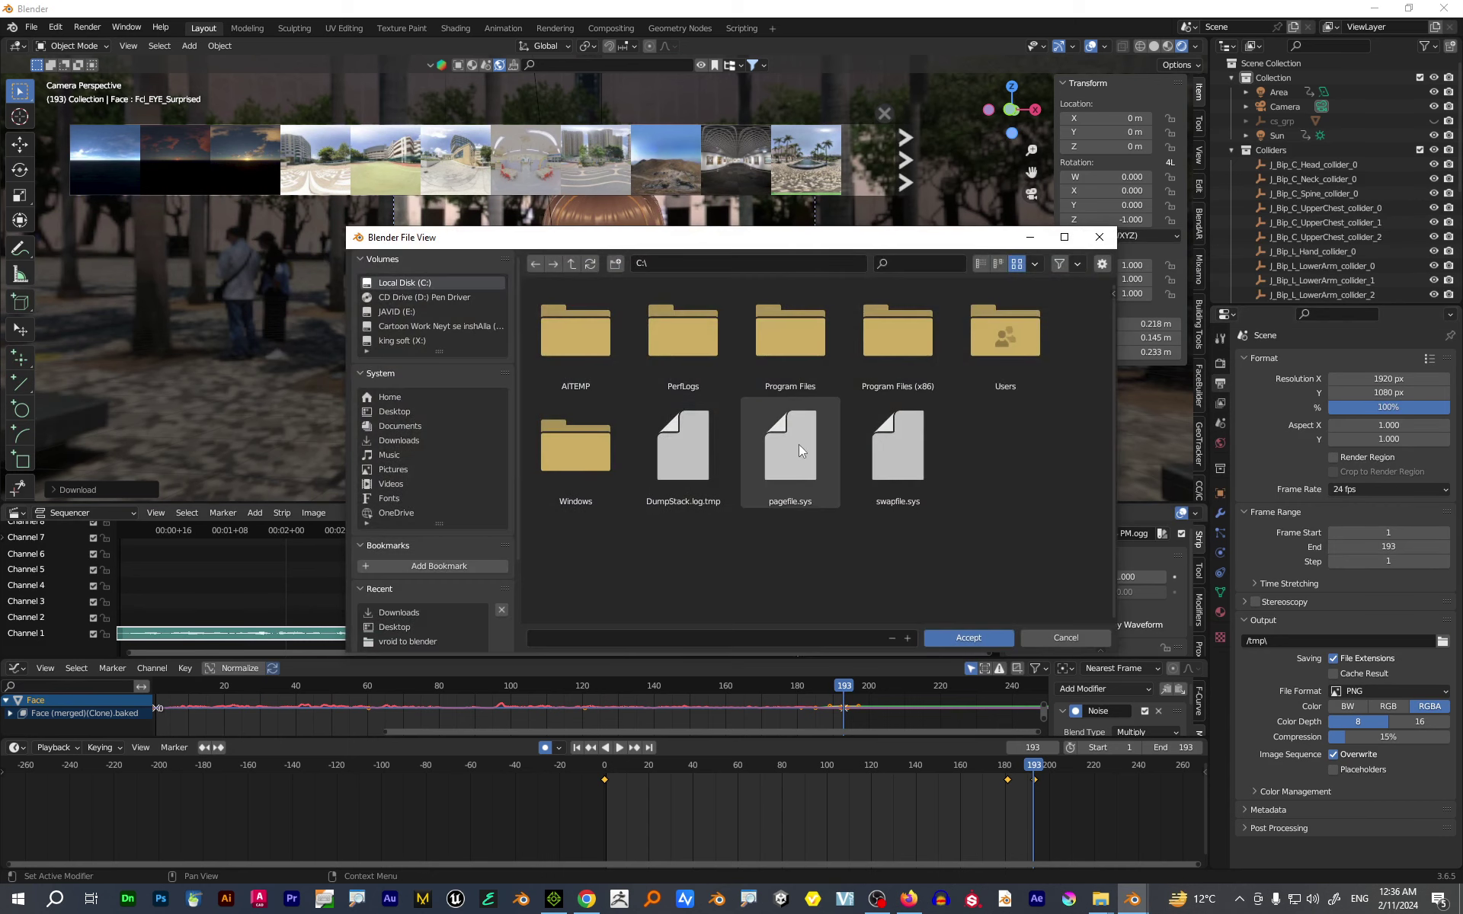
{"action": "left_click", "coordinate": [611, 638]}
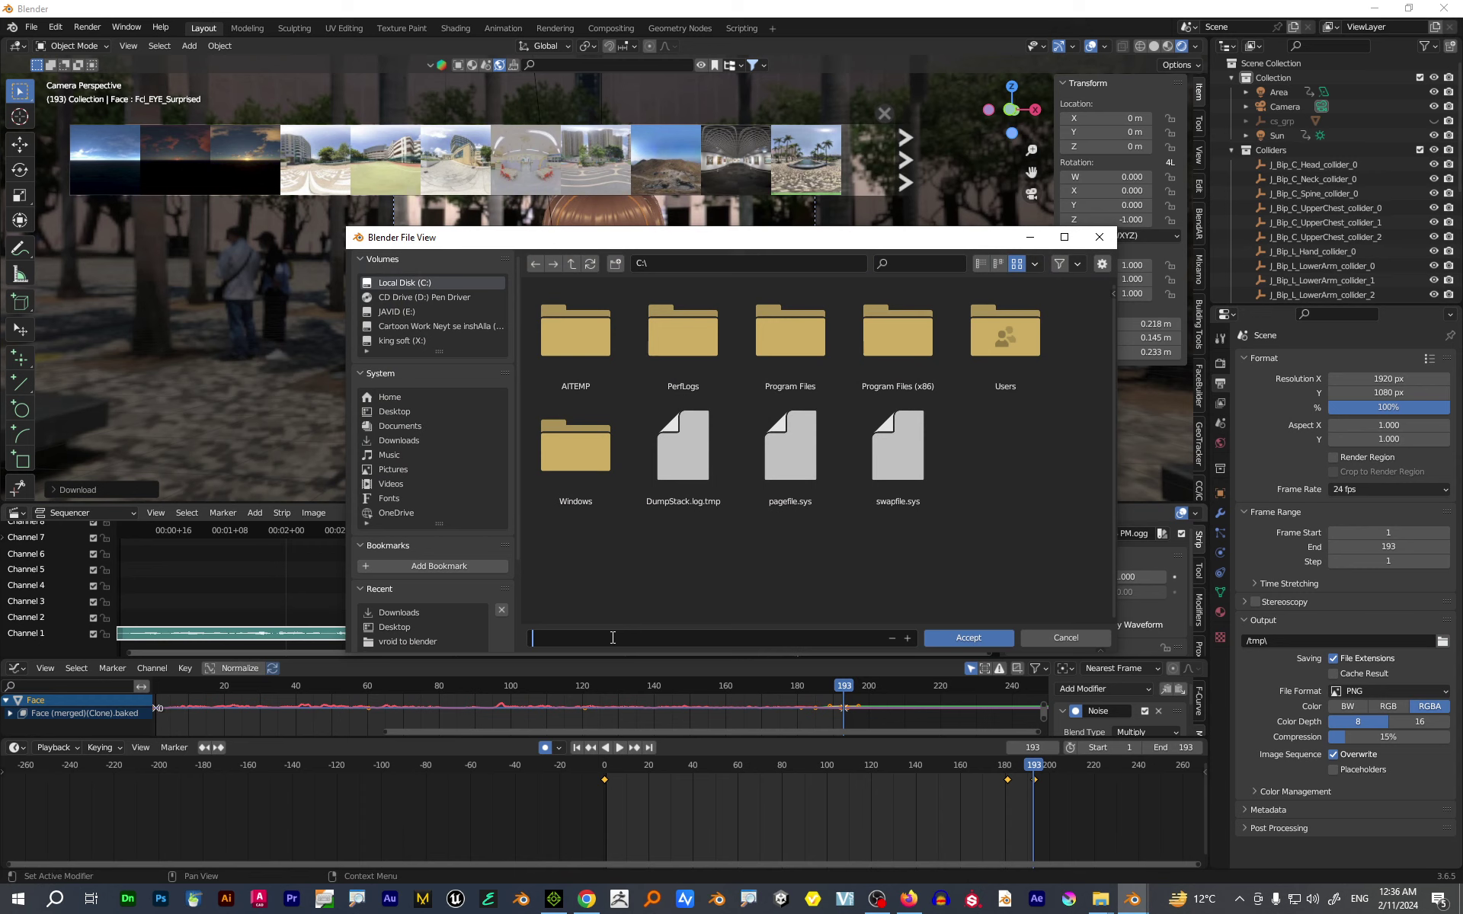
{"action": "type", "text": "sample"}
{"action": "left_click", "coordinate": [996, 637]}
{"action": "left_click", "coordinate": [1351, 692]}
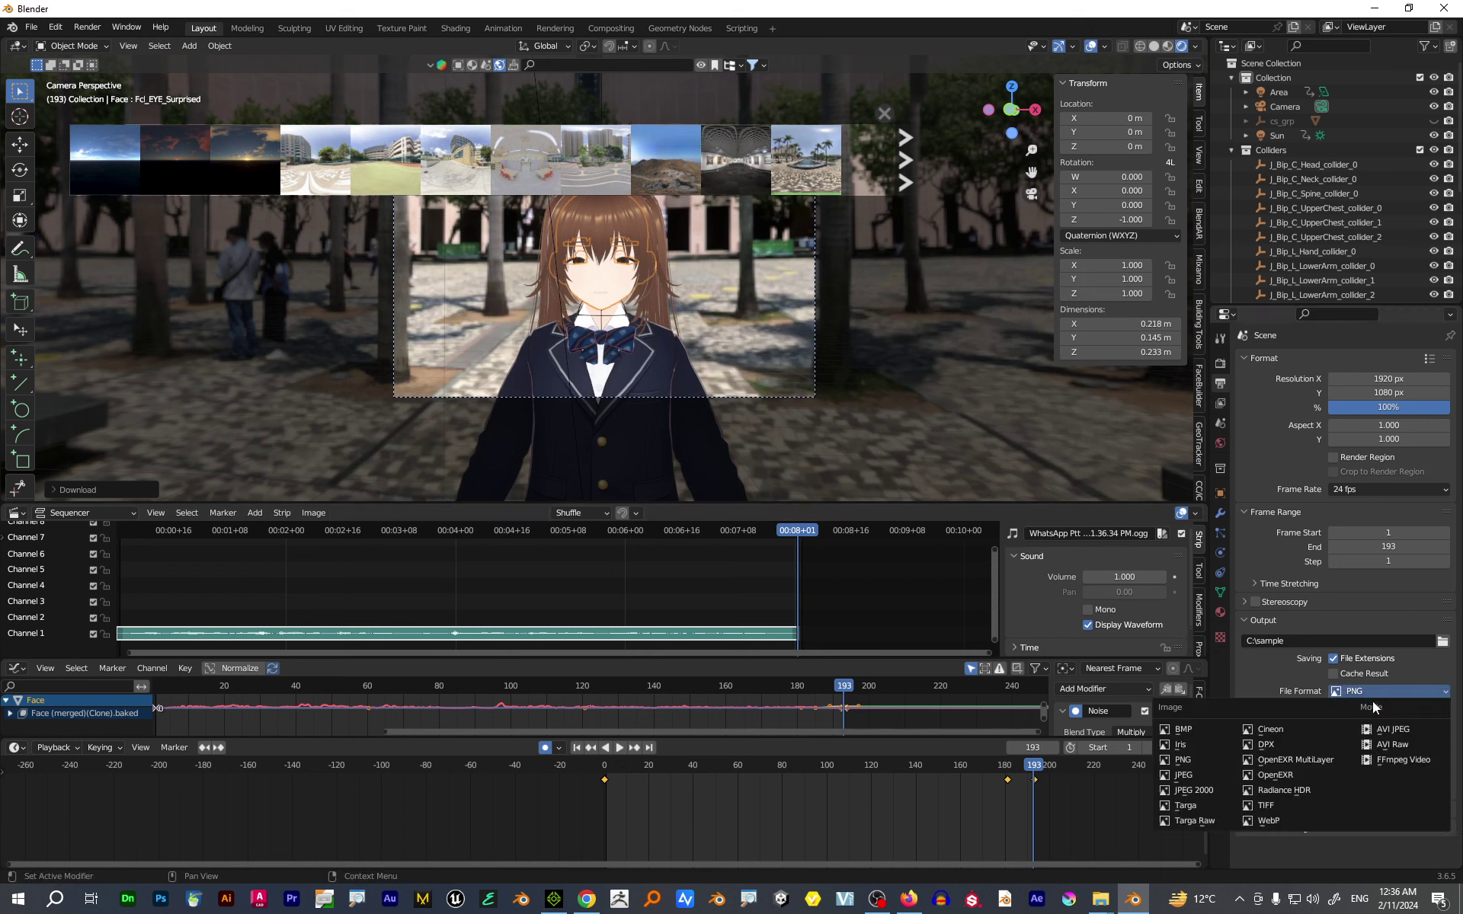
{"action": "left_click", "coordinate": [1384, 768]}
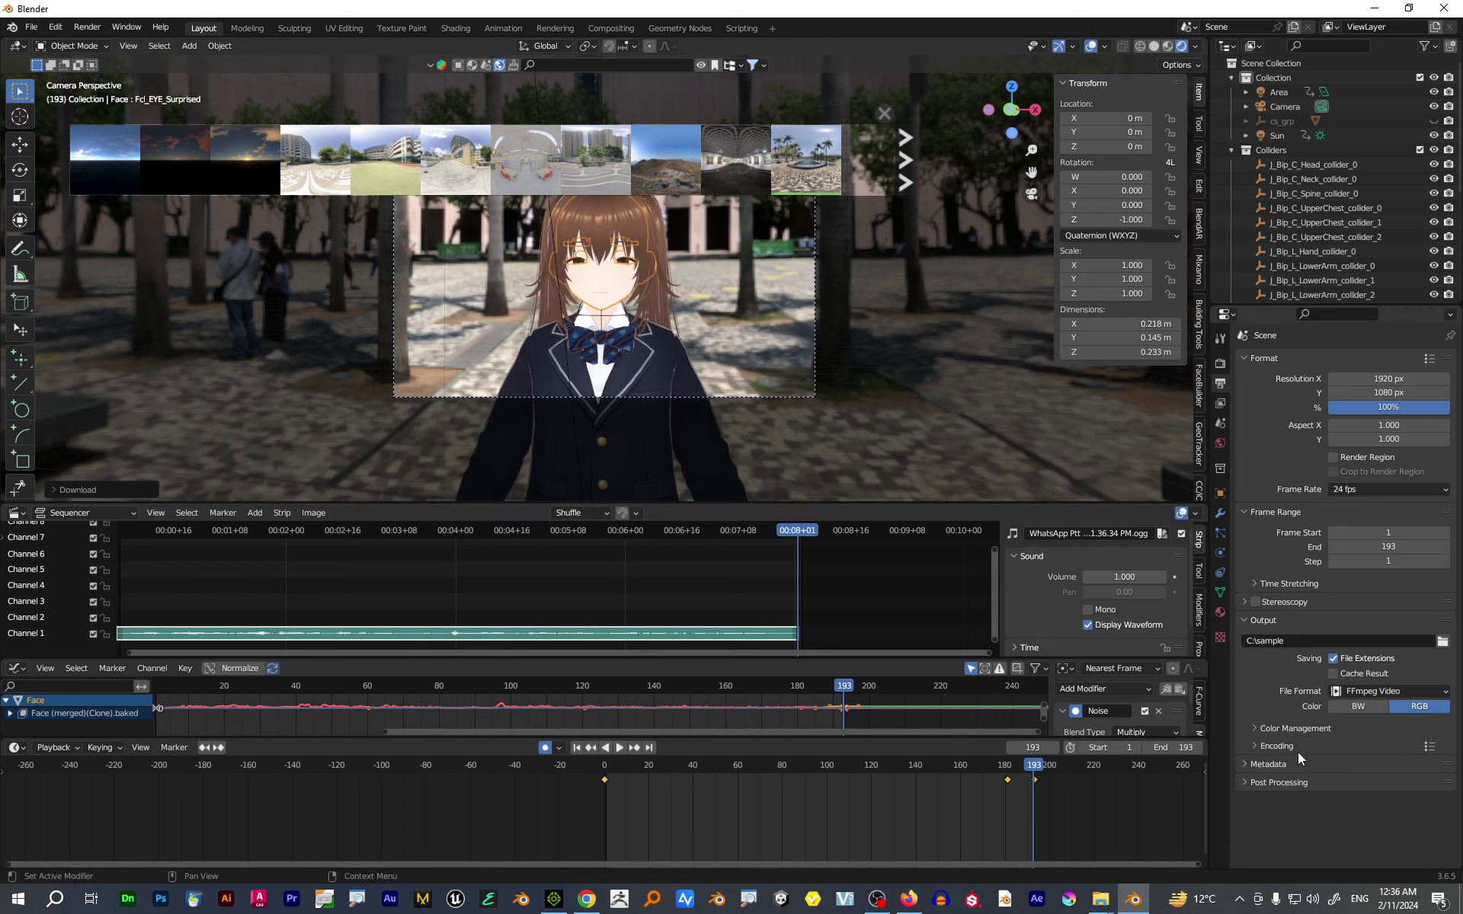
- Show the output's color management and encoding settings and set the video codec to MPEG-4 (divx)
{"action": "left_click", "coordinate": [1256, 732]}
{"action": "scroll", "coordinate": [1256, 731], "scroll_direction": "down", "scroll_amount": 2}
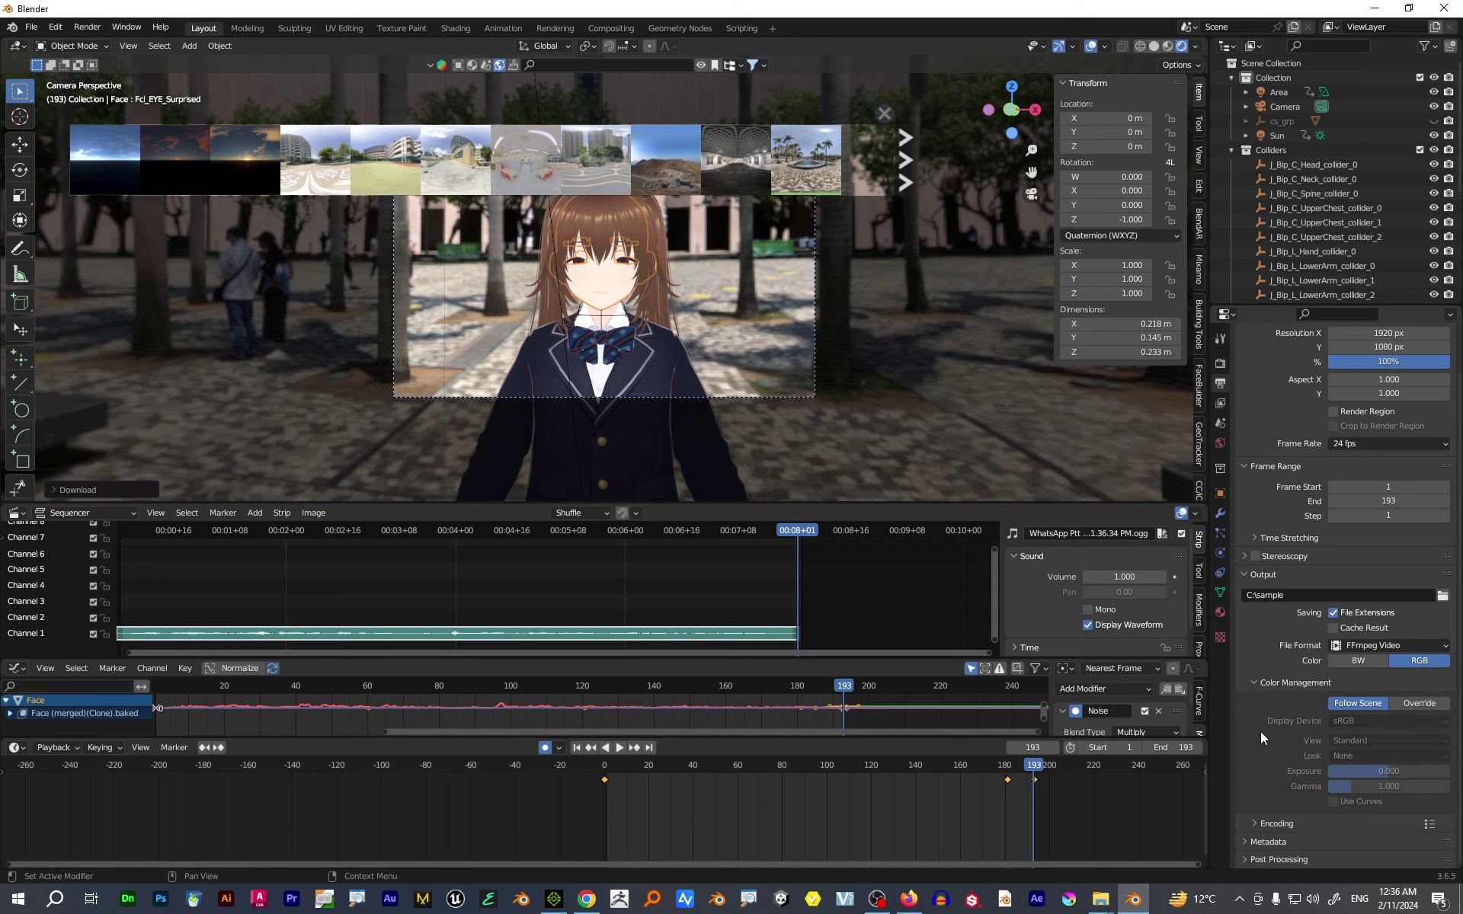
{"action": "left_click", "coordinate": [1256, 825]}
{"action": "scroll", "coordinate": [1256, 819], "scroll_direction": "down", "scroll_amount": 5}
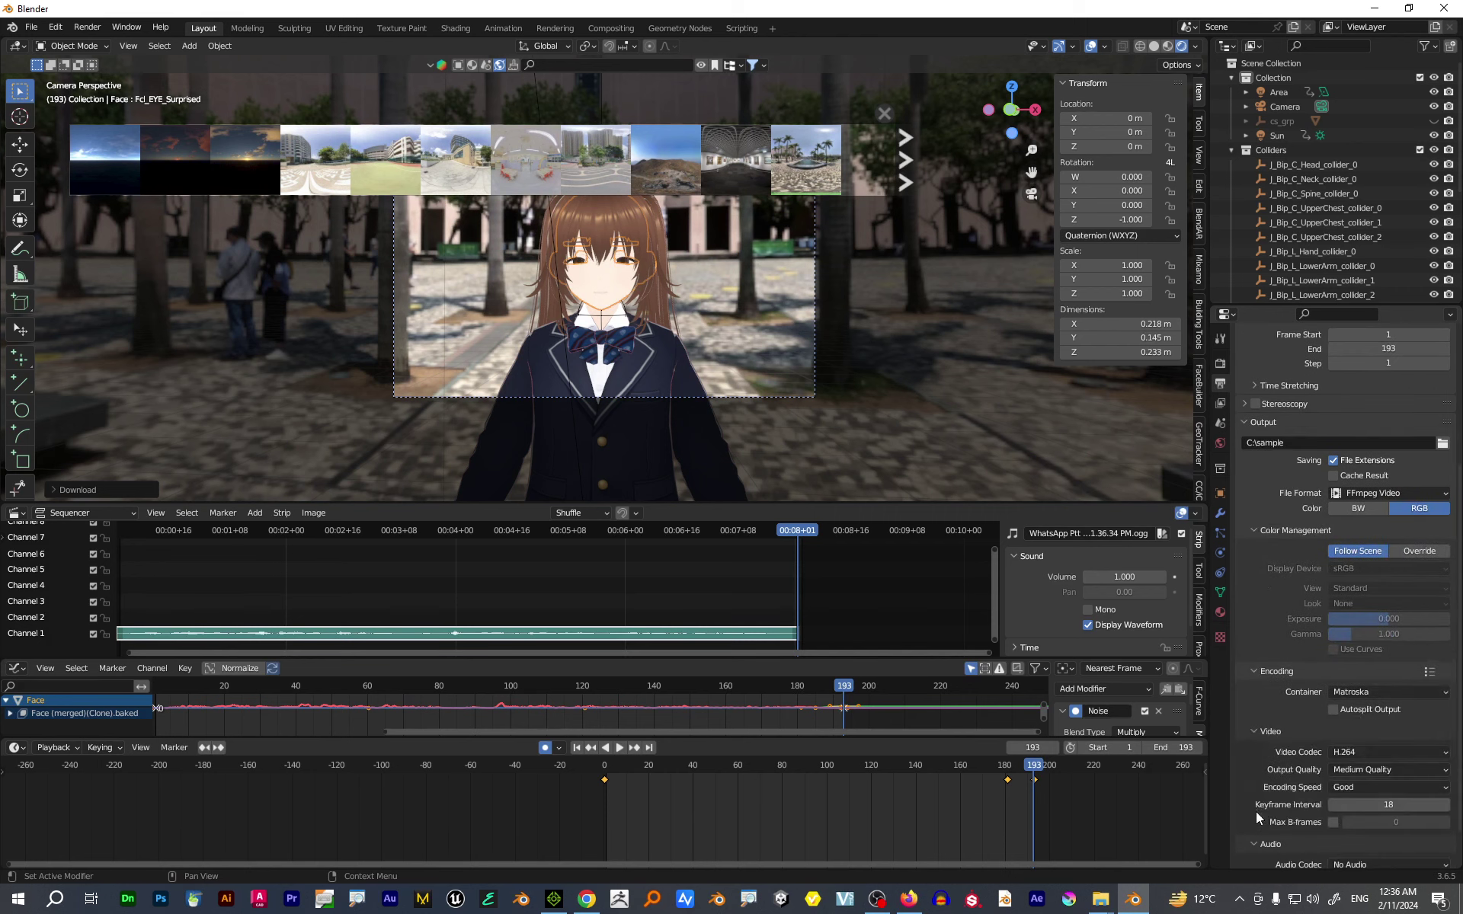
{"action": "left_click", "coordinate": [1347, 753]}
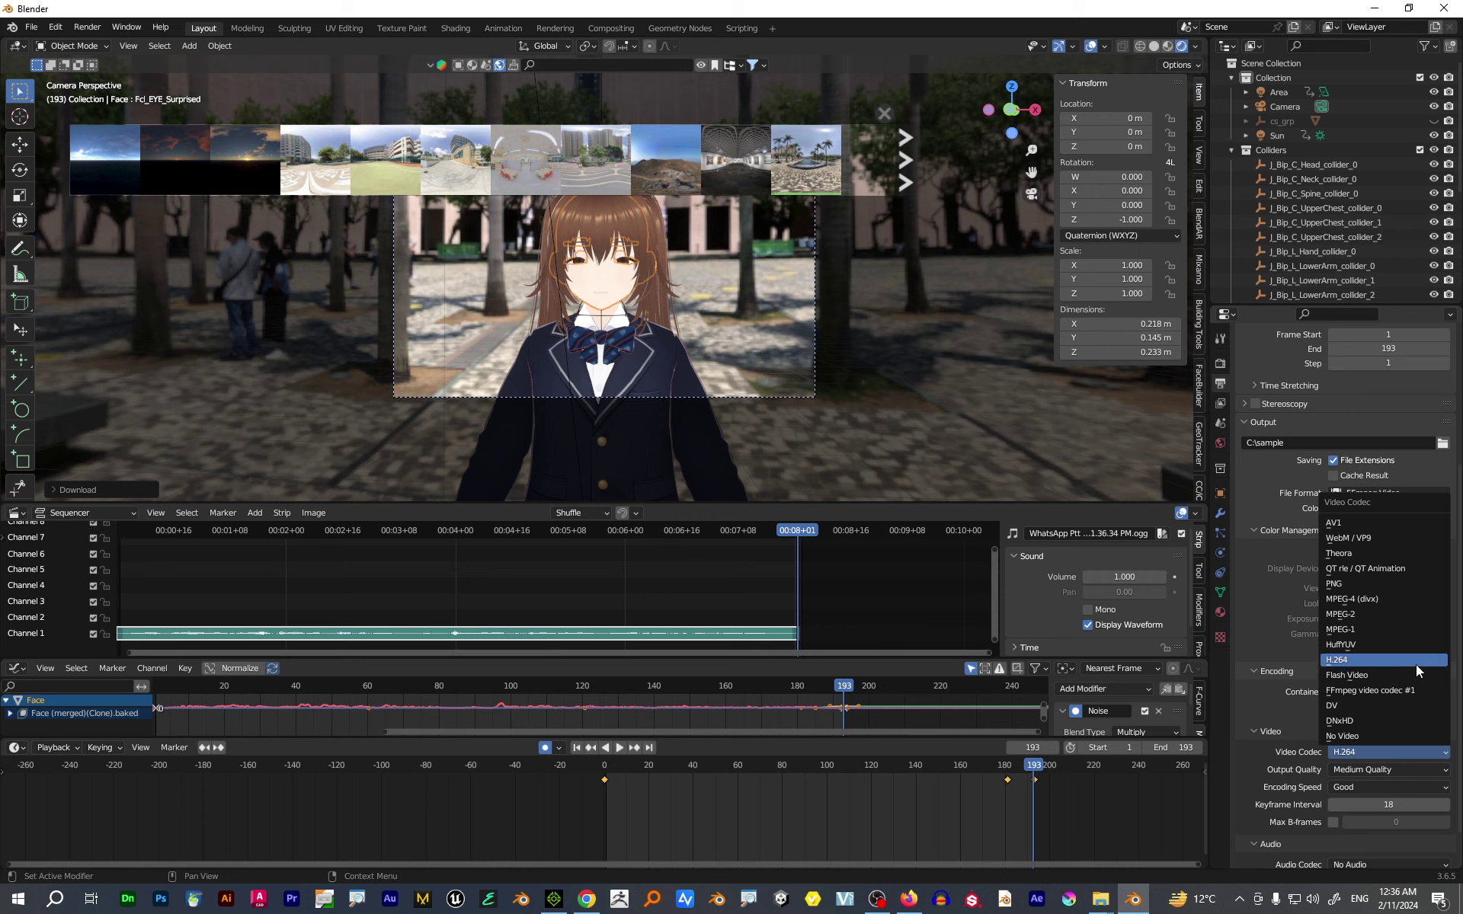
{"action": "left_click", "coordinate": [1408, 600]}
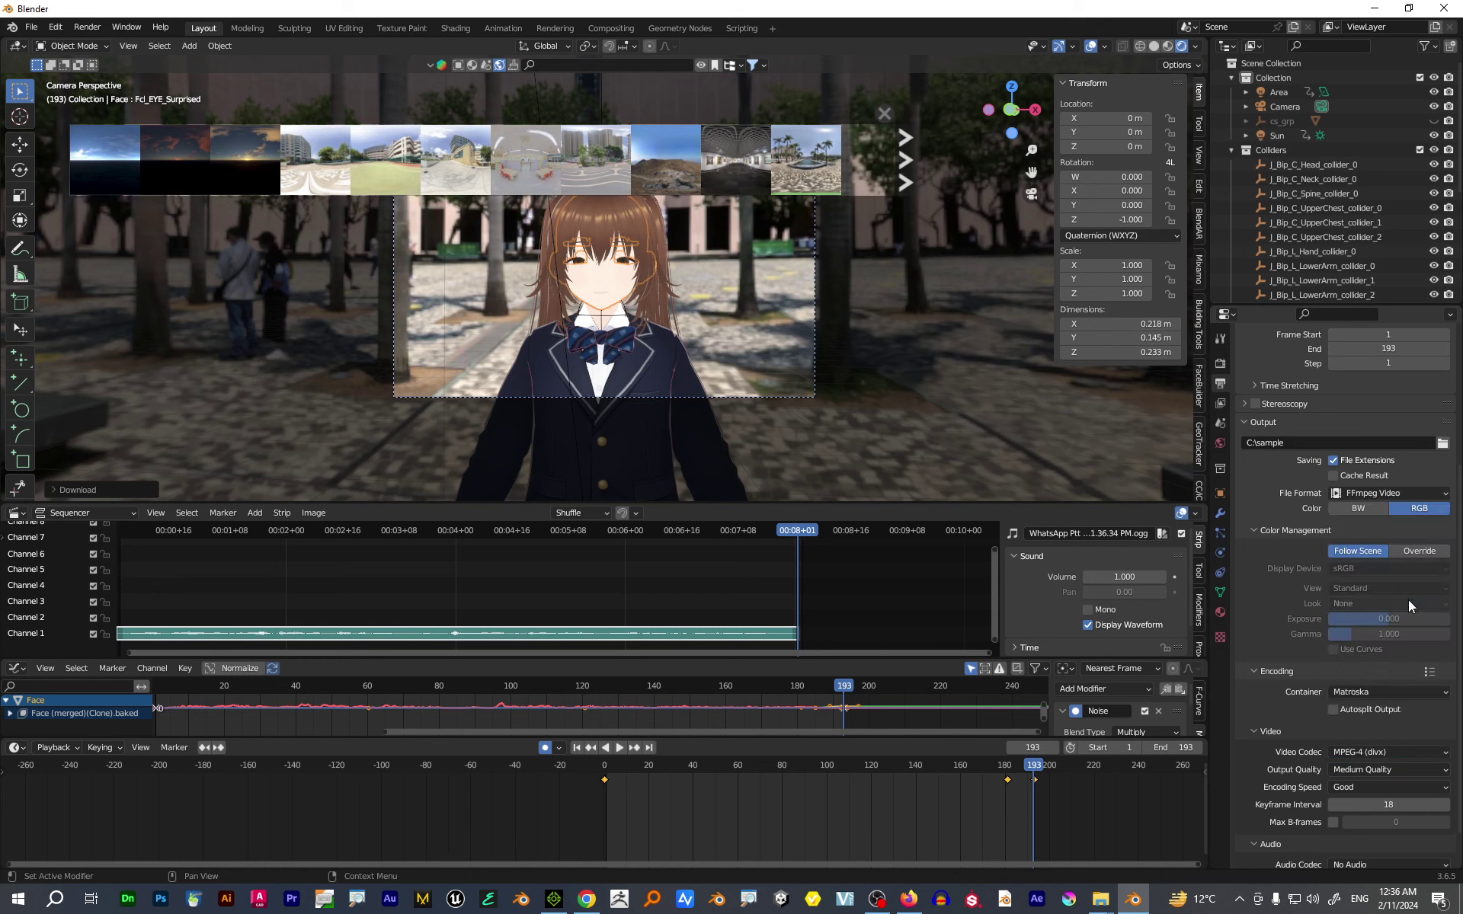
- Set the audio codec of the video output to MP3
{"action": "scroll", "coordinate": [1368, 800], "scroll_direction": "down", "scroll_amount": 2}
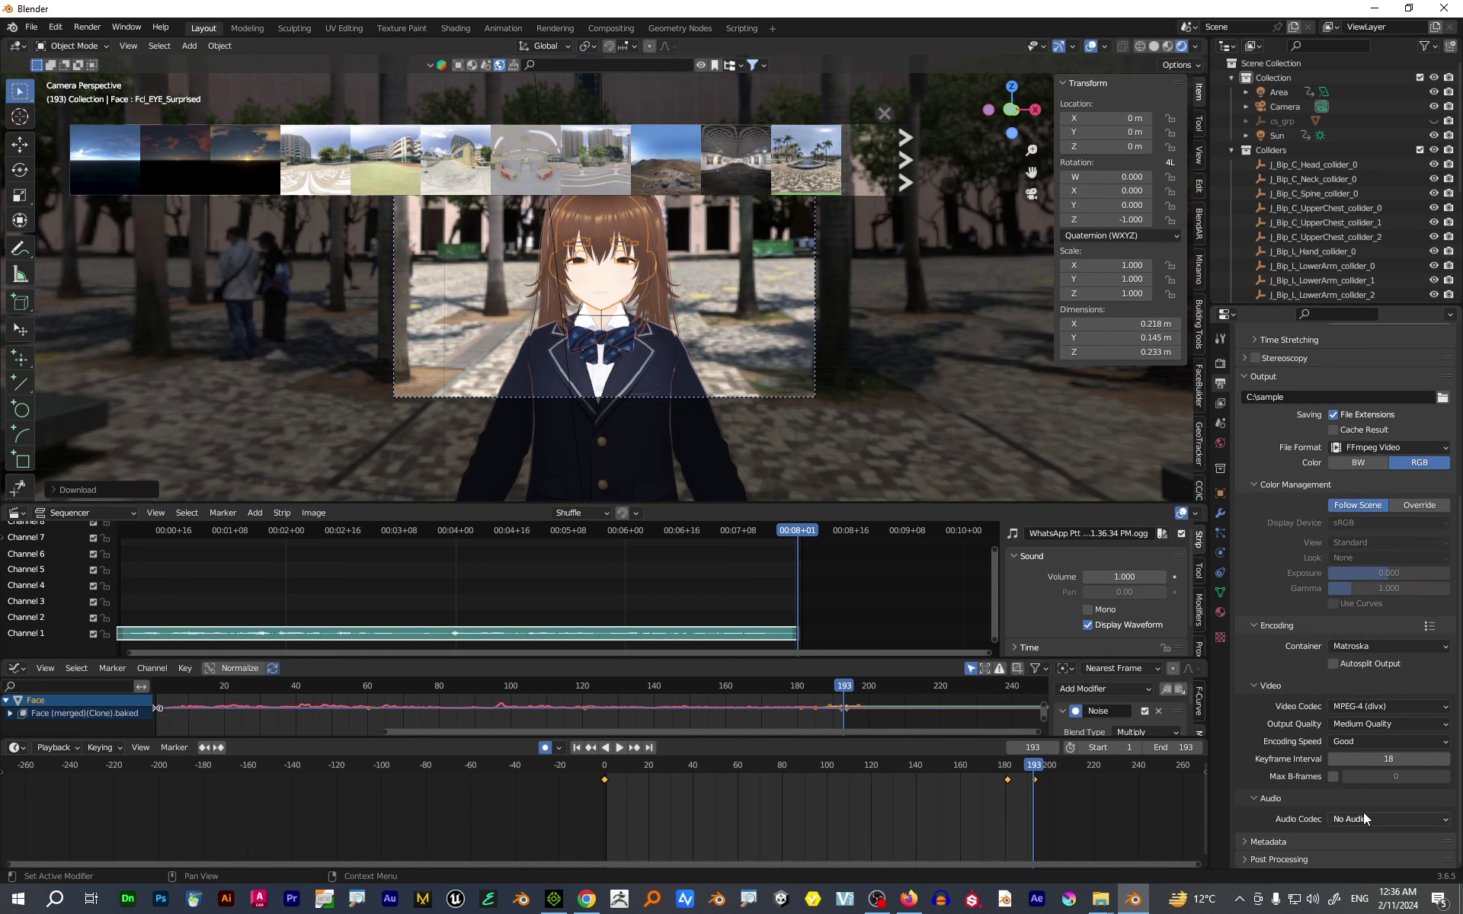
{"action": "left_click", "coordinate": [1393, 818]}
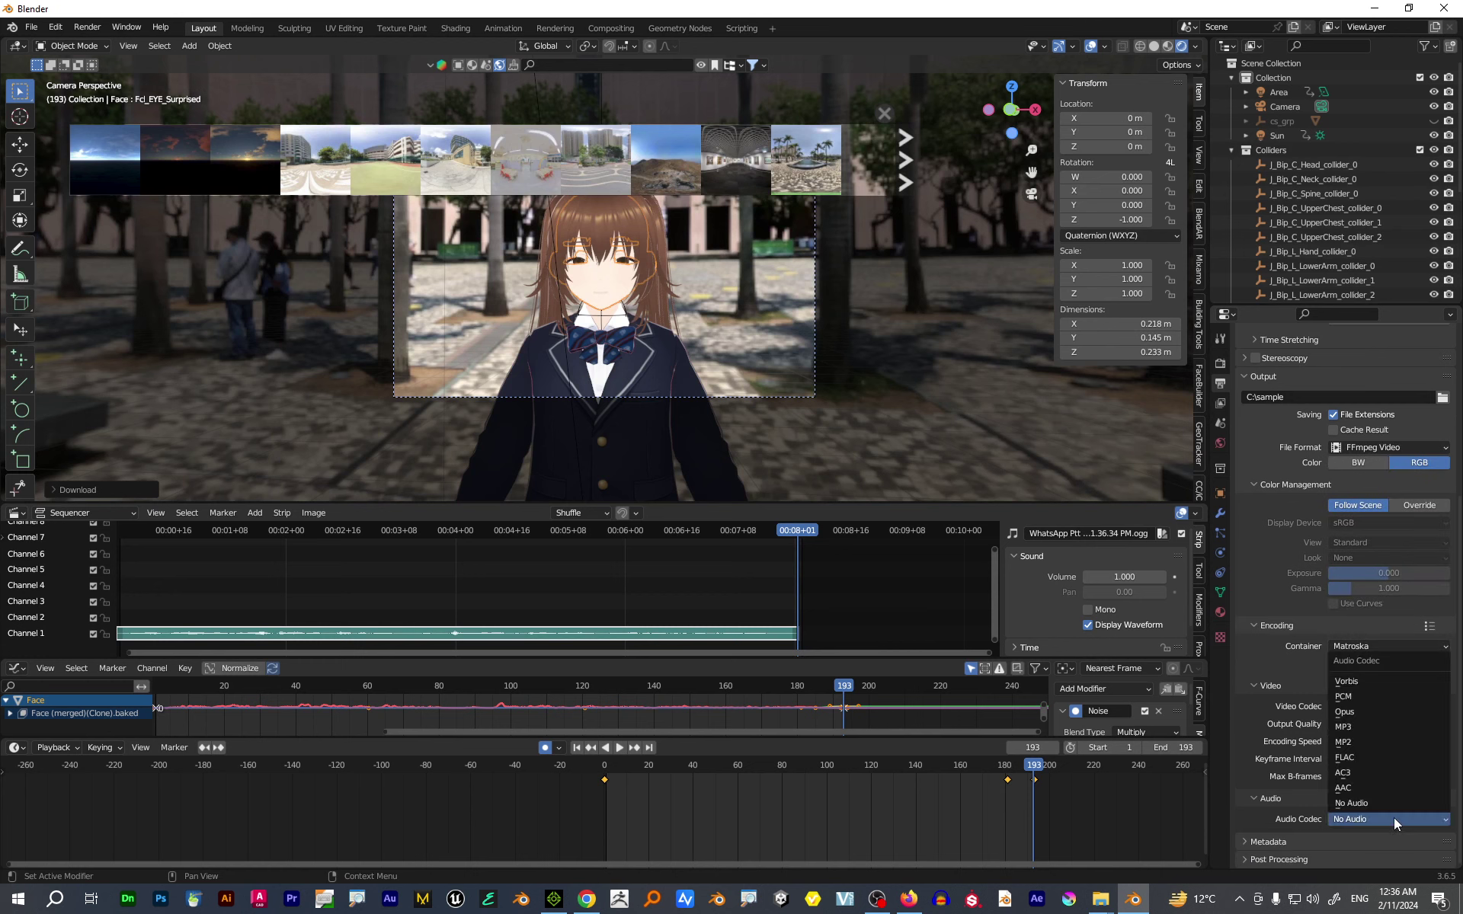
{"action": "left_click", "coordinate": [1392, 728]}
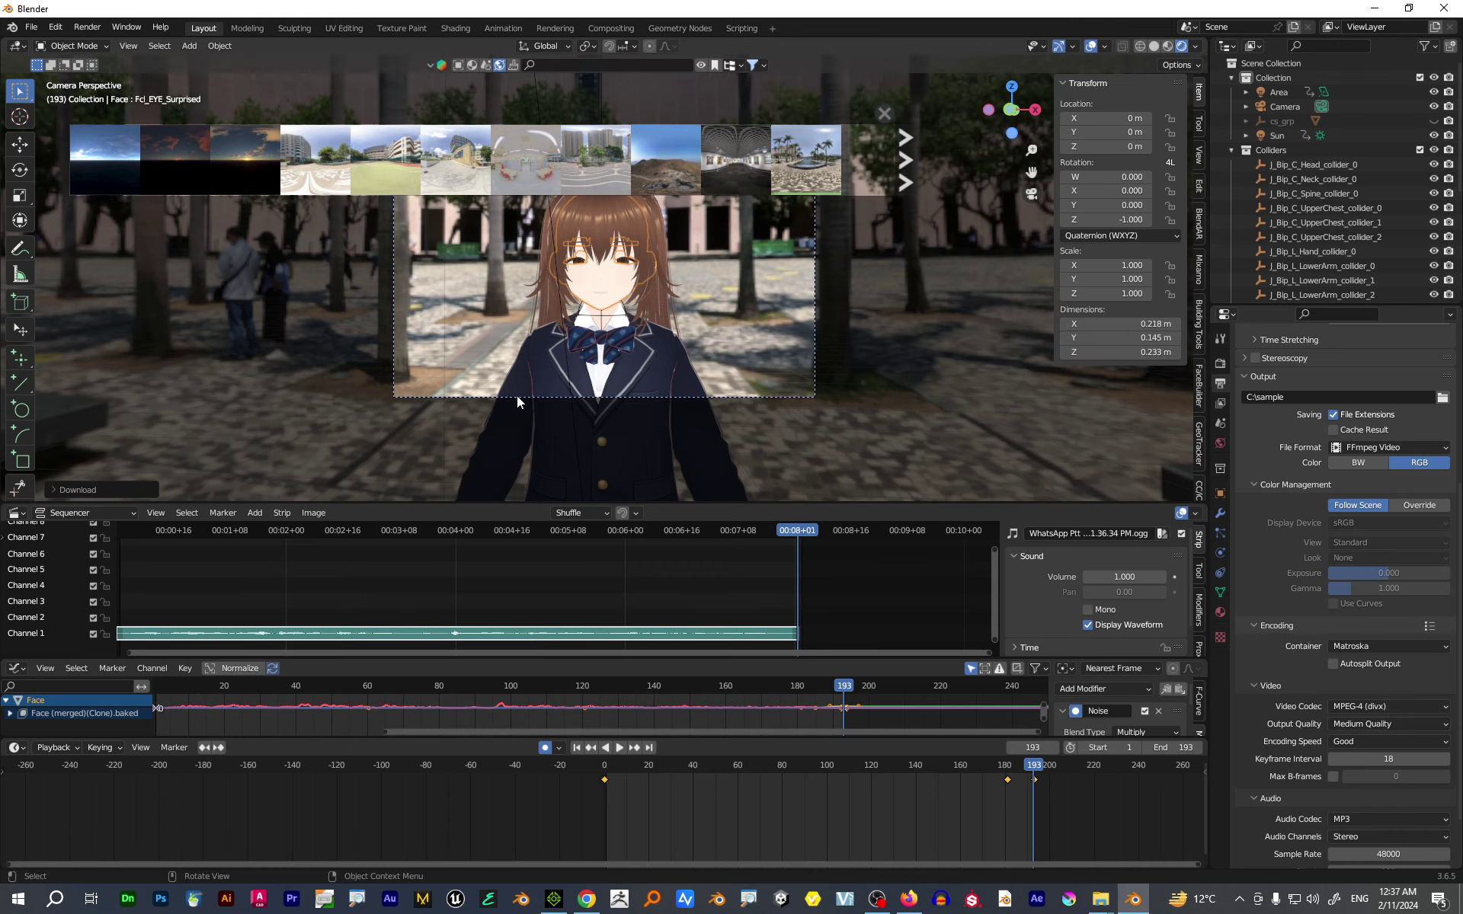
- Render the full animation and move the render window aside to uncover the viewport and timeline
{"action": "left_click", "coordinate": [85, 24]}
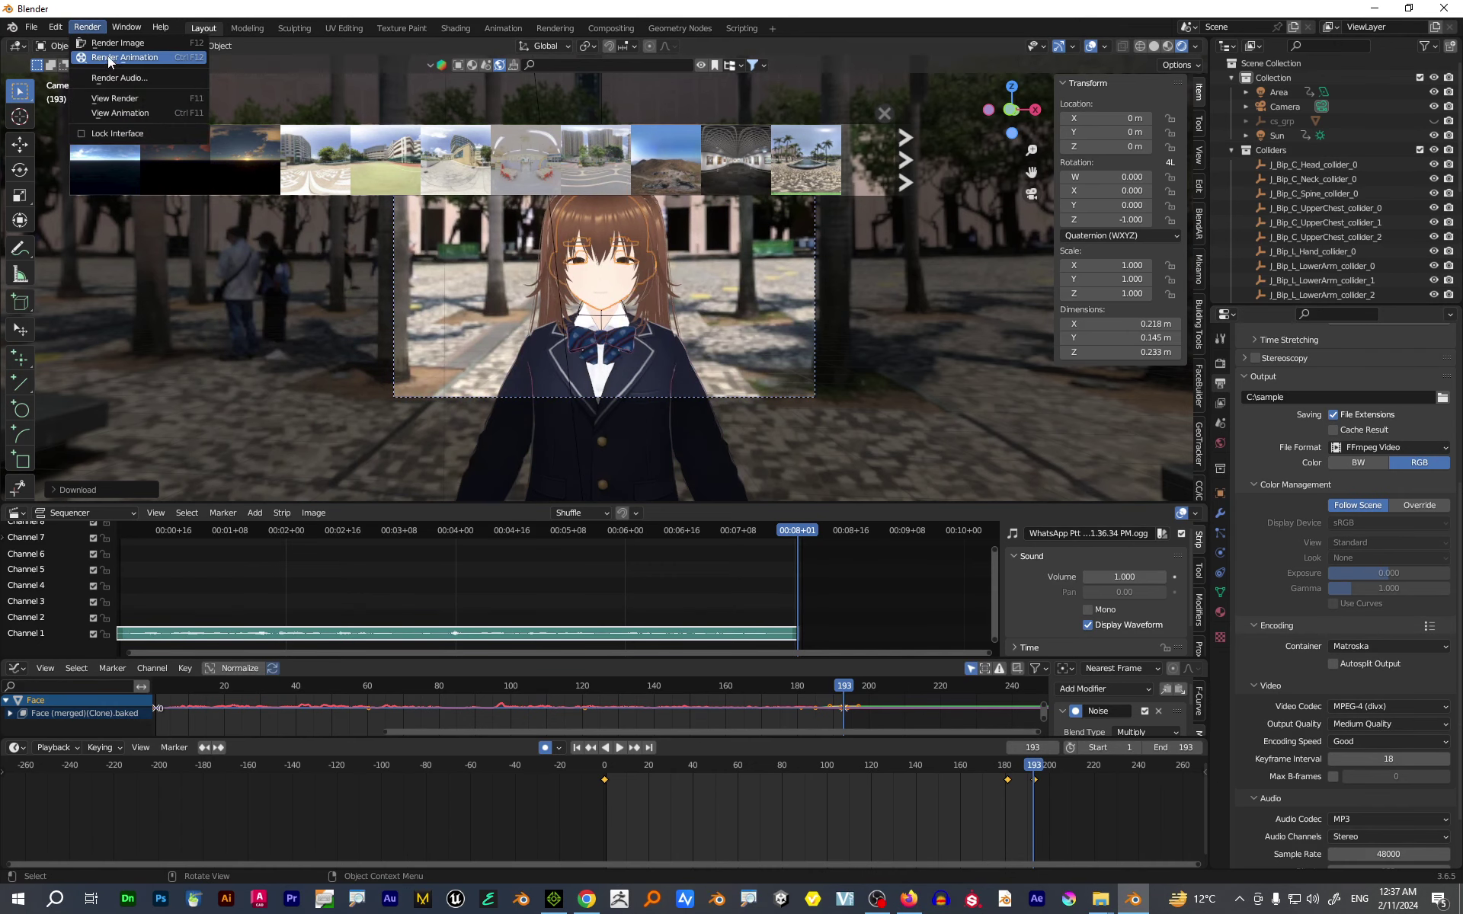
{"action": "left_click", "coordinate": [108, 56]}
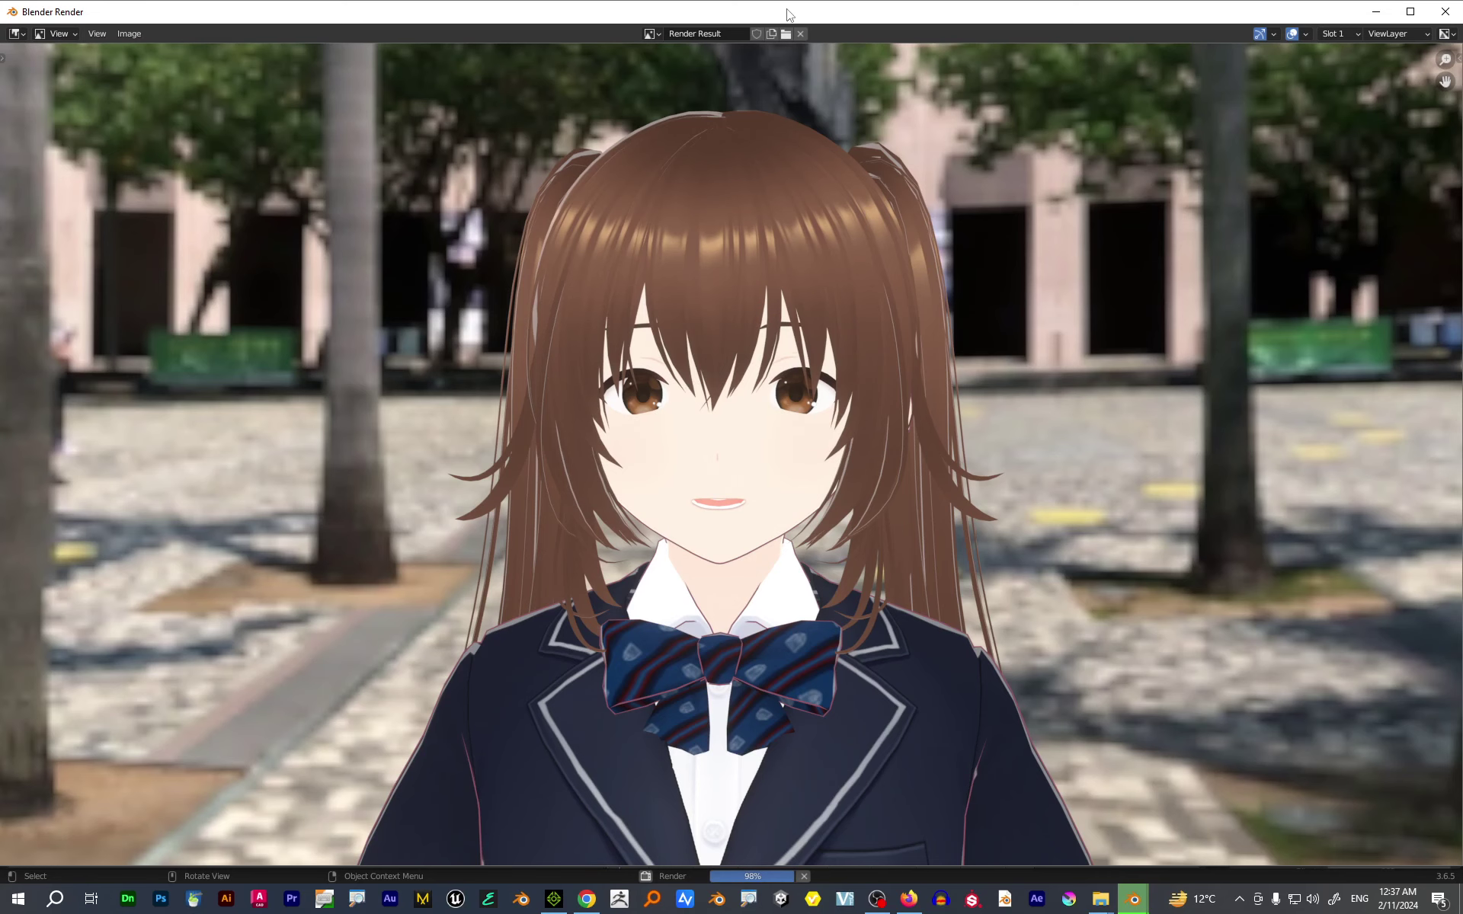
{"action": "left_click_drag", "start_coordinate": [777, 18], "coordinate": [1302, 268]}
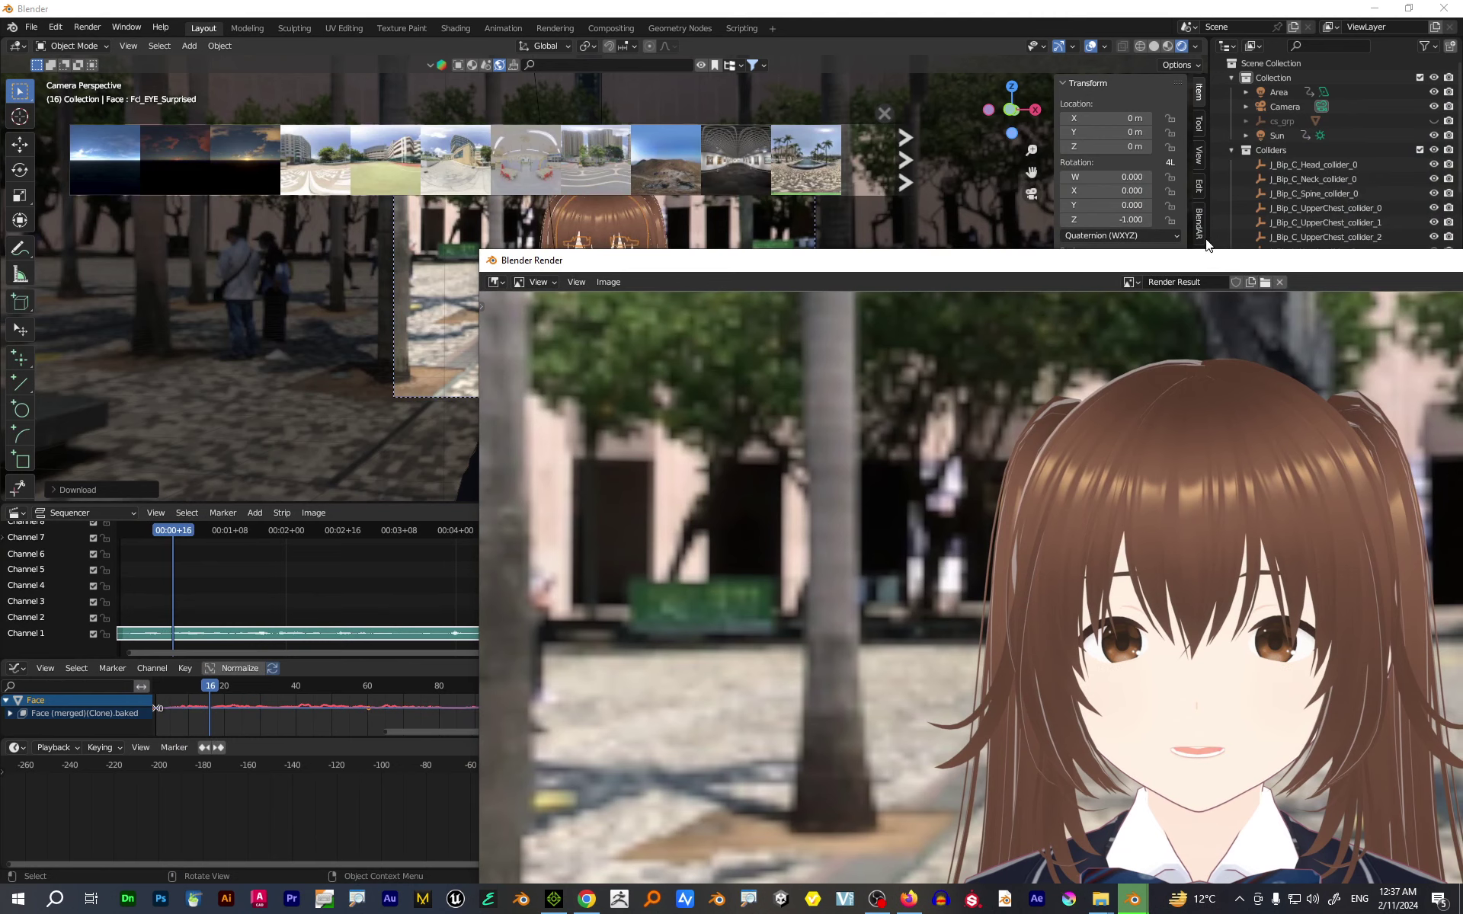
{"action": "scroll", "coordinate": [977, 461], "scroll_direction": "down", "scroll_amount": 4}
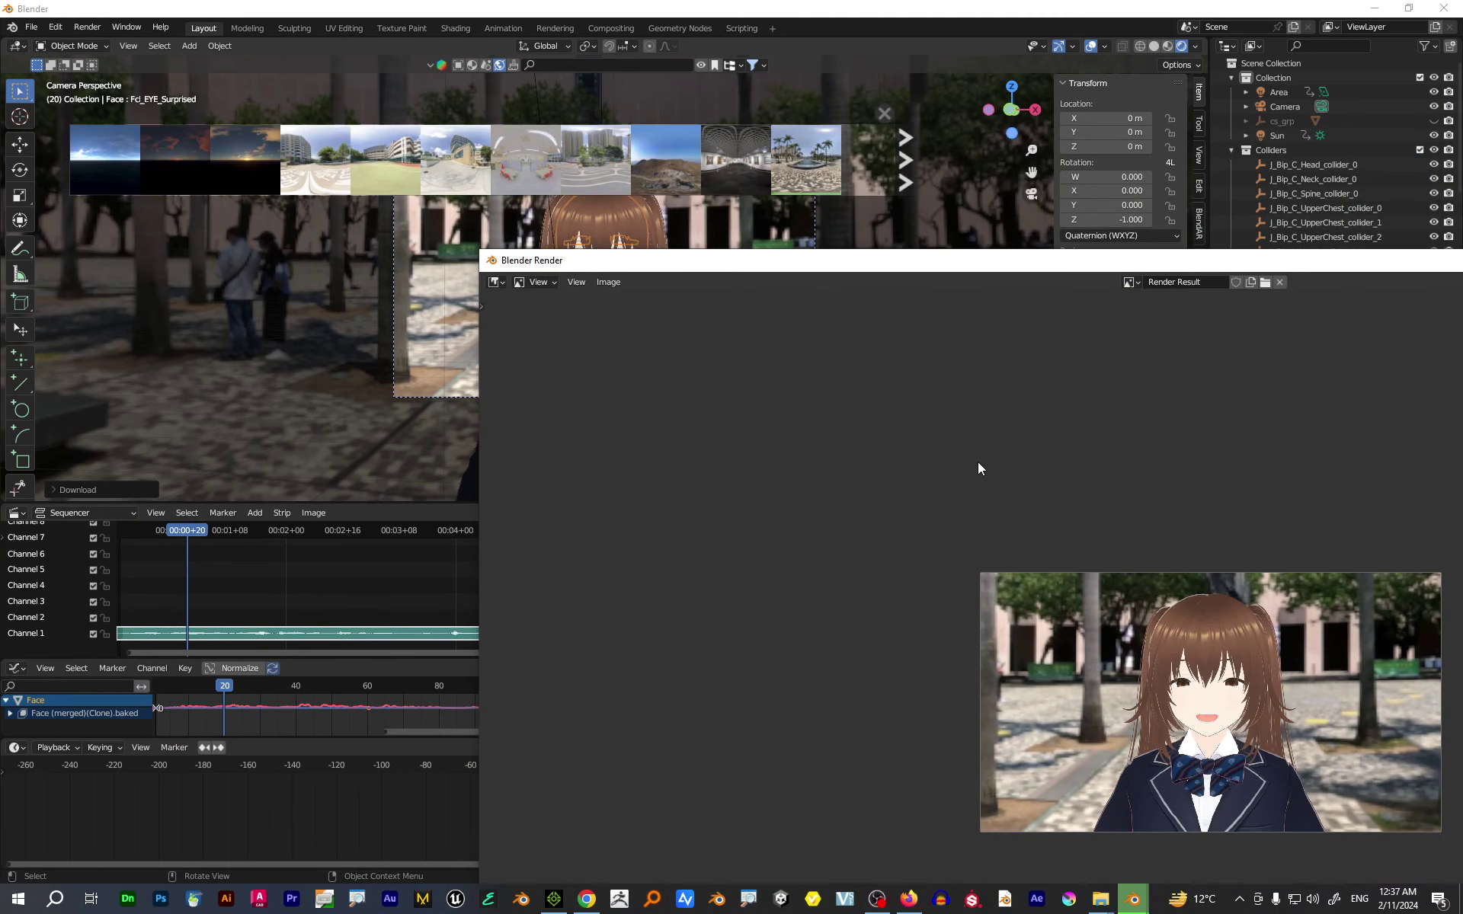
{"action": "scroll", "coordinate": [979, 468], "scroll_direction": "up", "scroll_amount": 4}
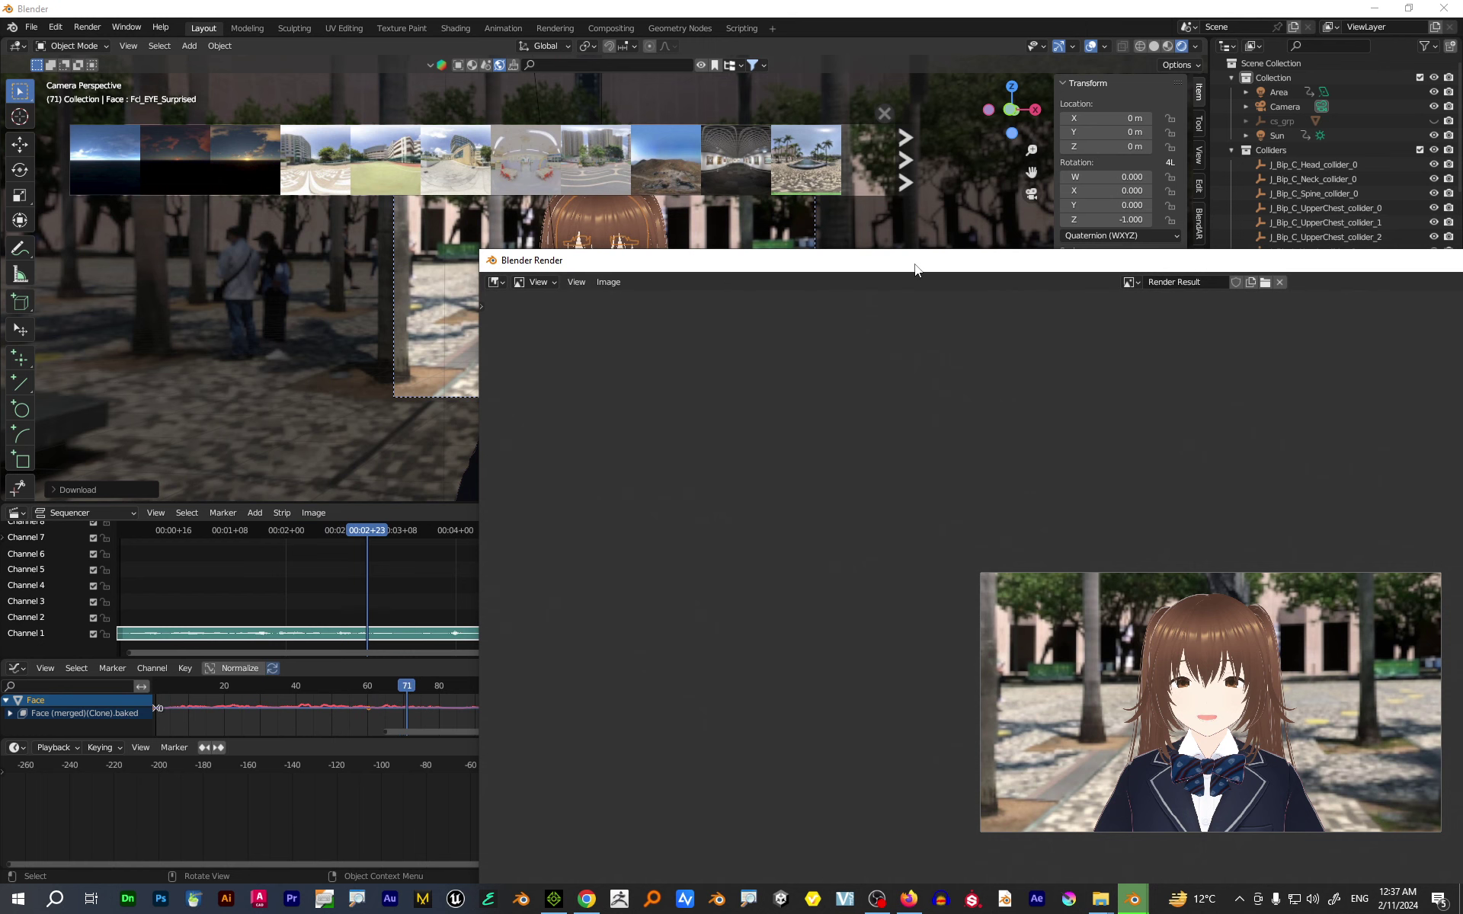
{"action": "left_click_drag", "start_coordinate": [1004, 268], "coordinate": [1452, 251]}
{"action": "left_click_drag", "start_coordinate": [1219, 242], "coordinate": [1287, 234]}
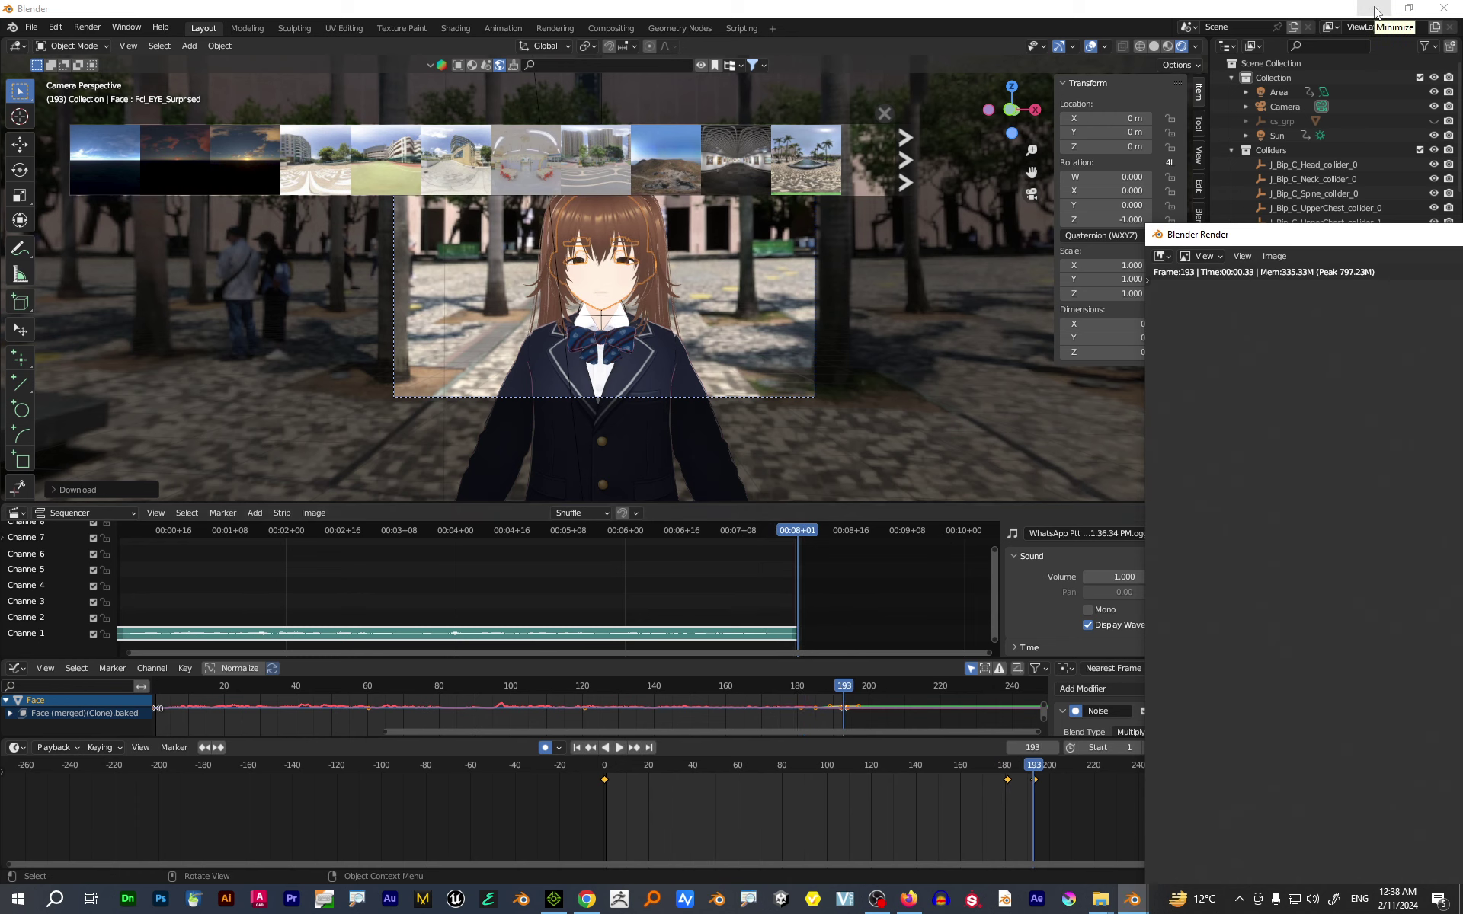
- Clear the open windows to reach the desktop, briefly play the Vroid Animation Export to Blender video, and close the player
{"action": "left_click", "coordinate": [1375, 11]}
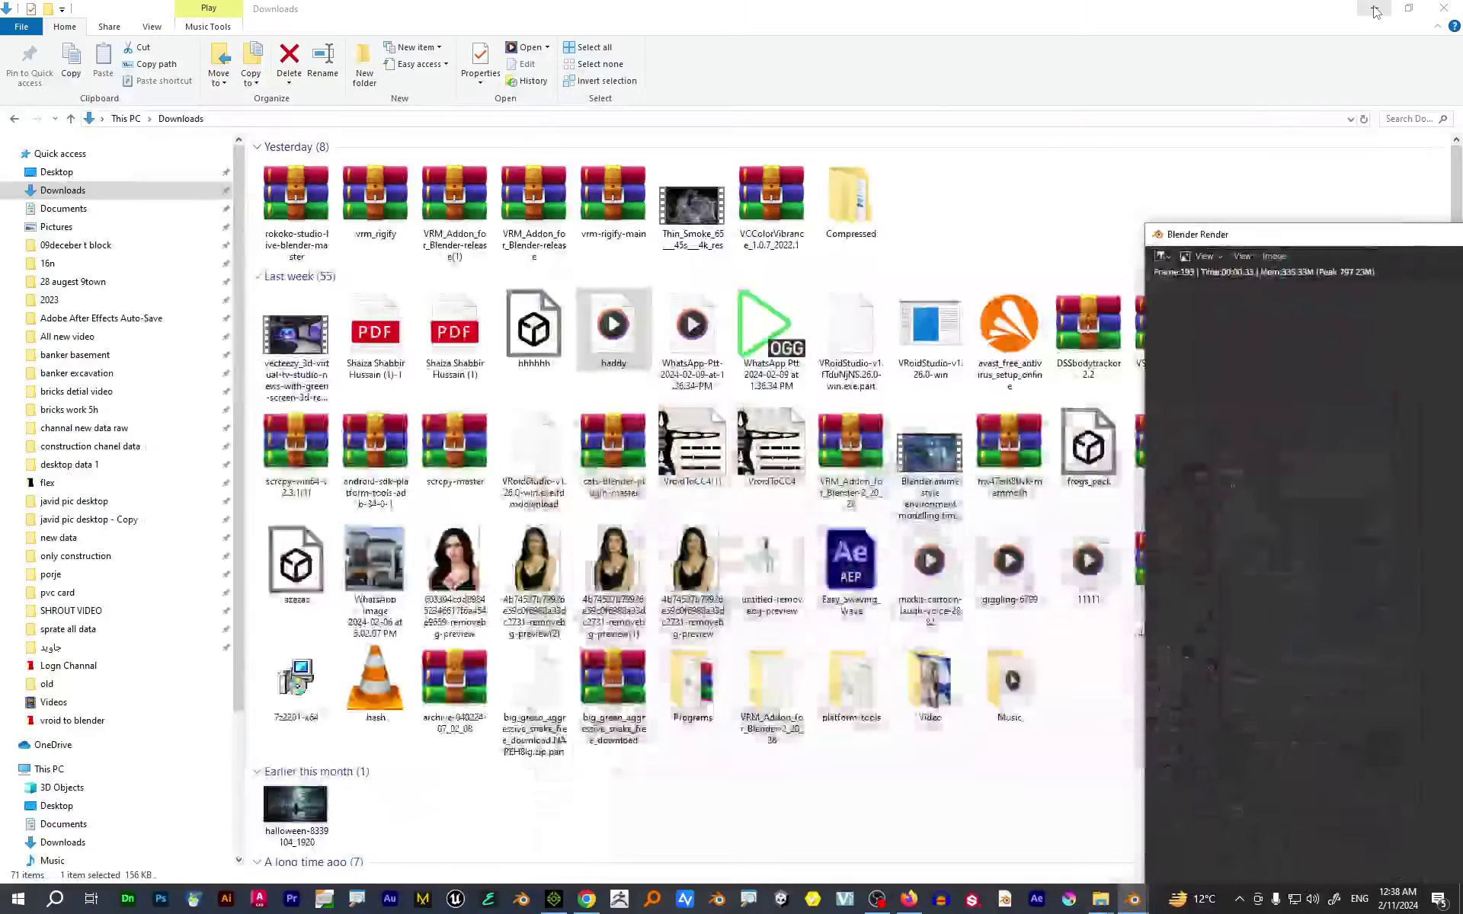
{"action": "left_click", "coordinate": [1435, 9]}
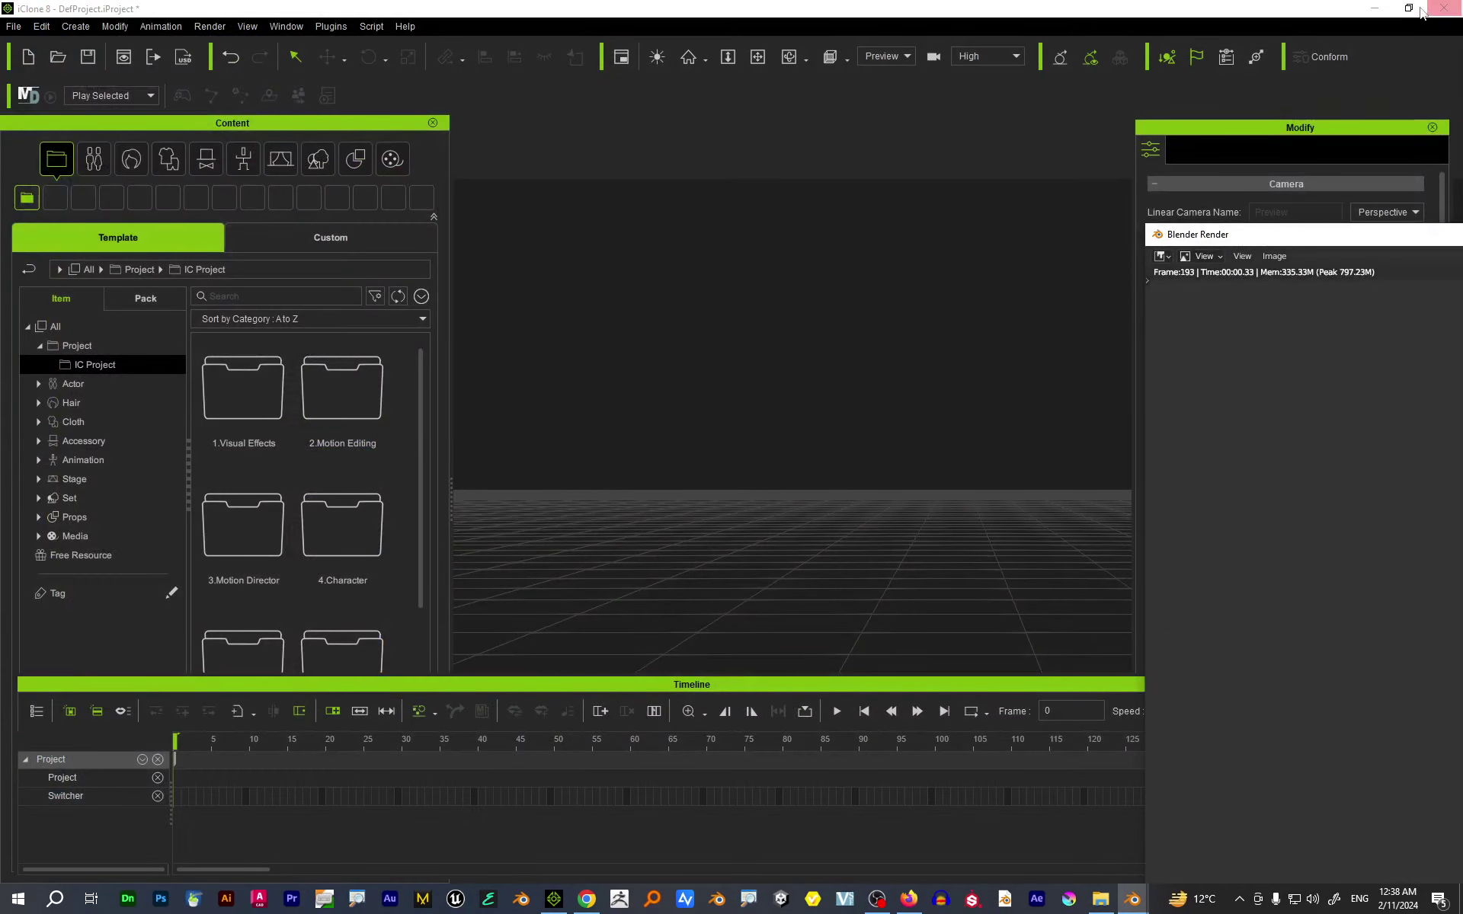
{"action": "left_click", "coordinate": [1375, 9]}
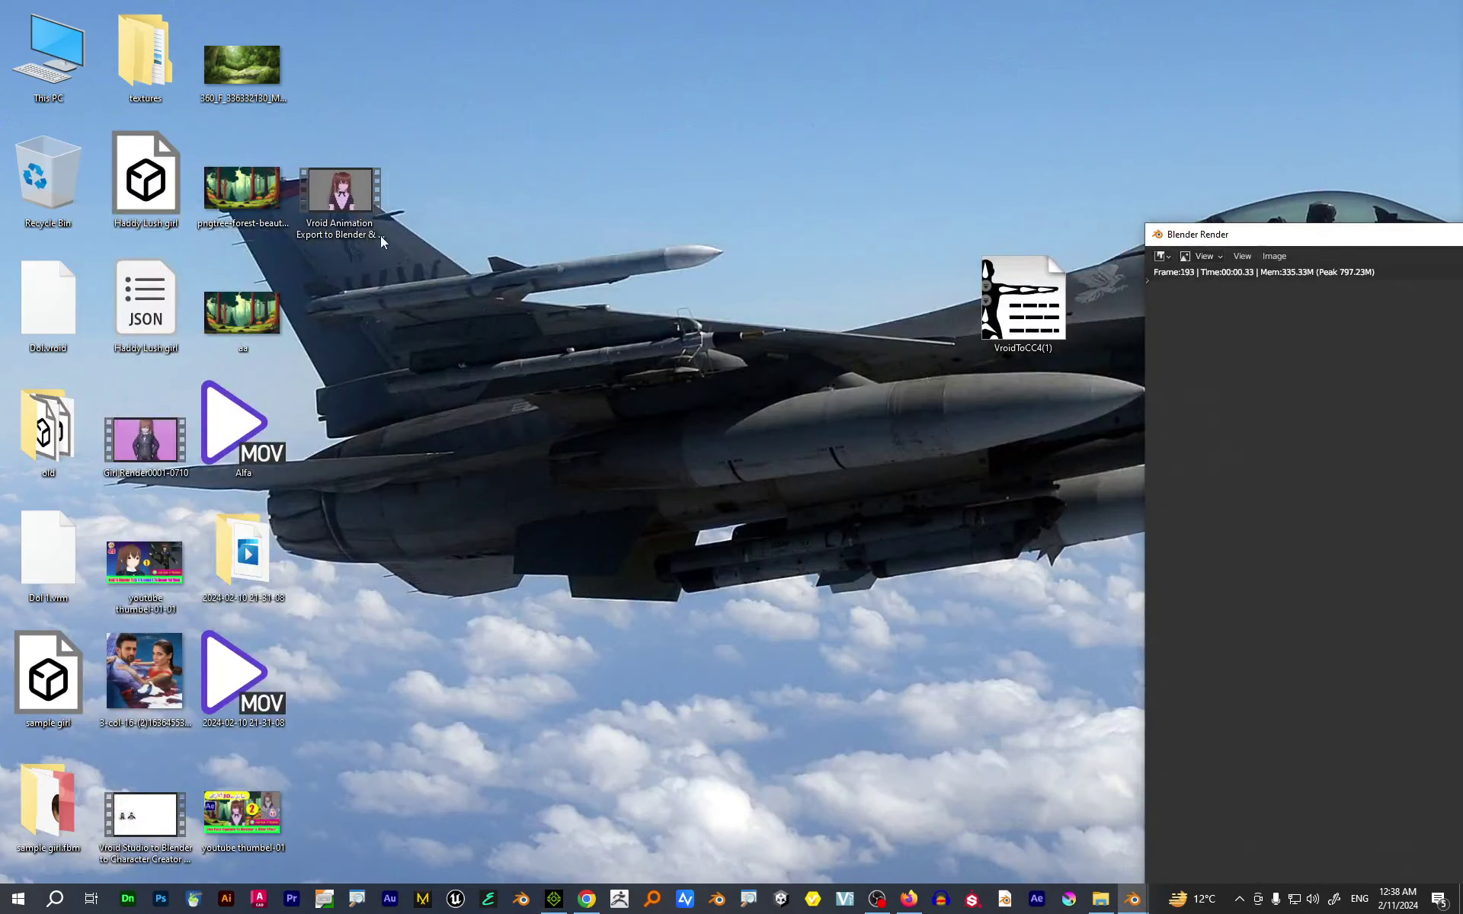
{"action": "double_click", "coordinate": [323, 194]}
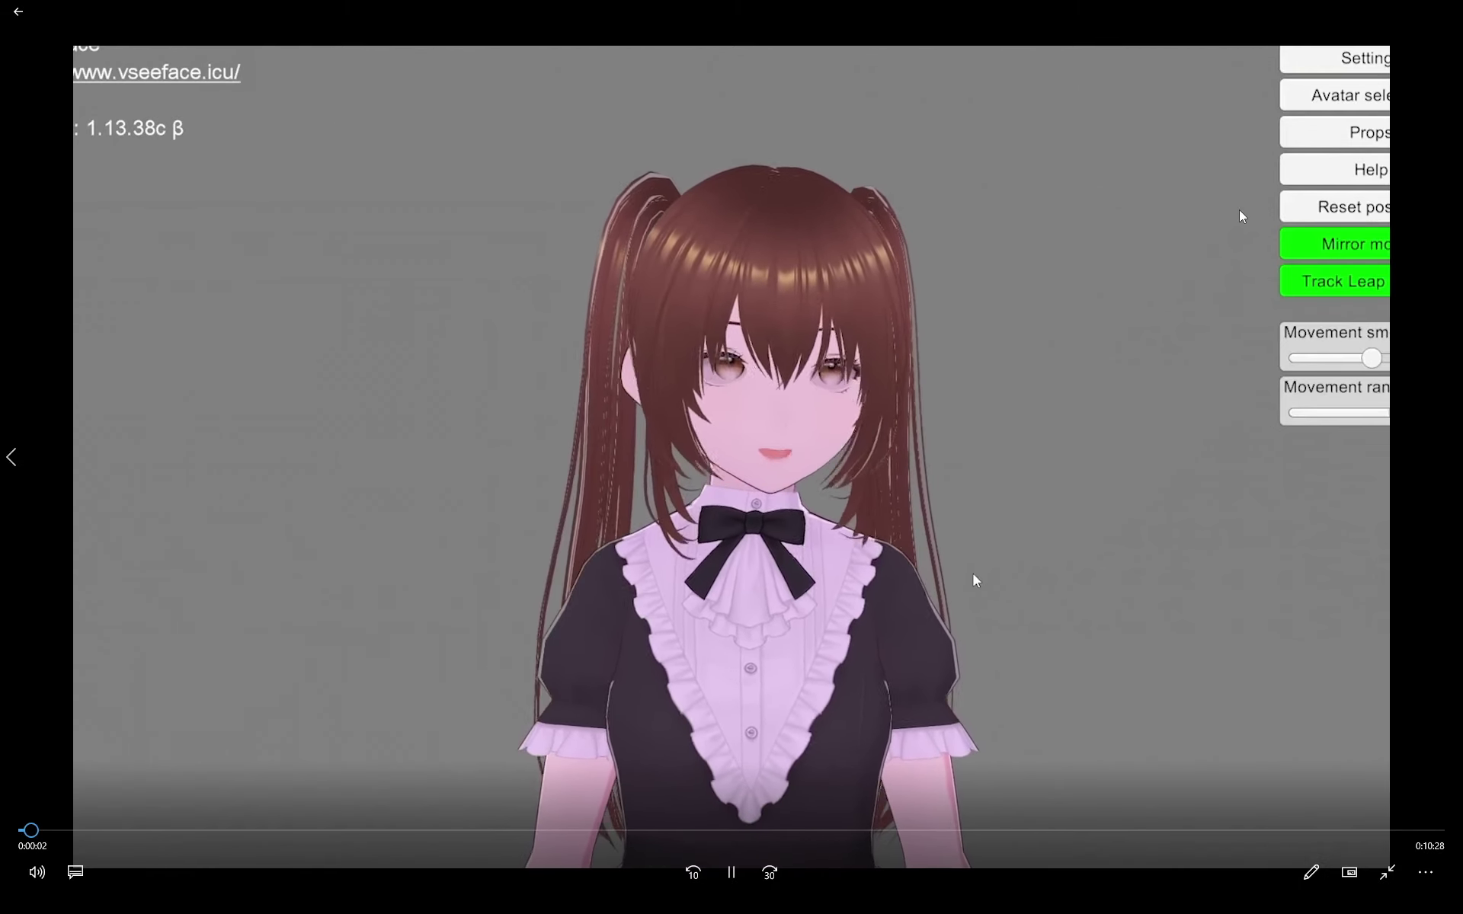
{"action": "key", "text": "alt+F4"}
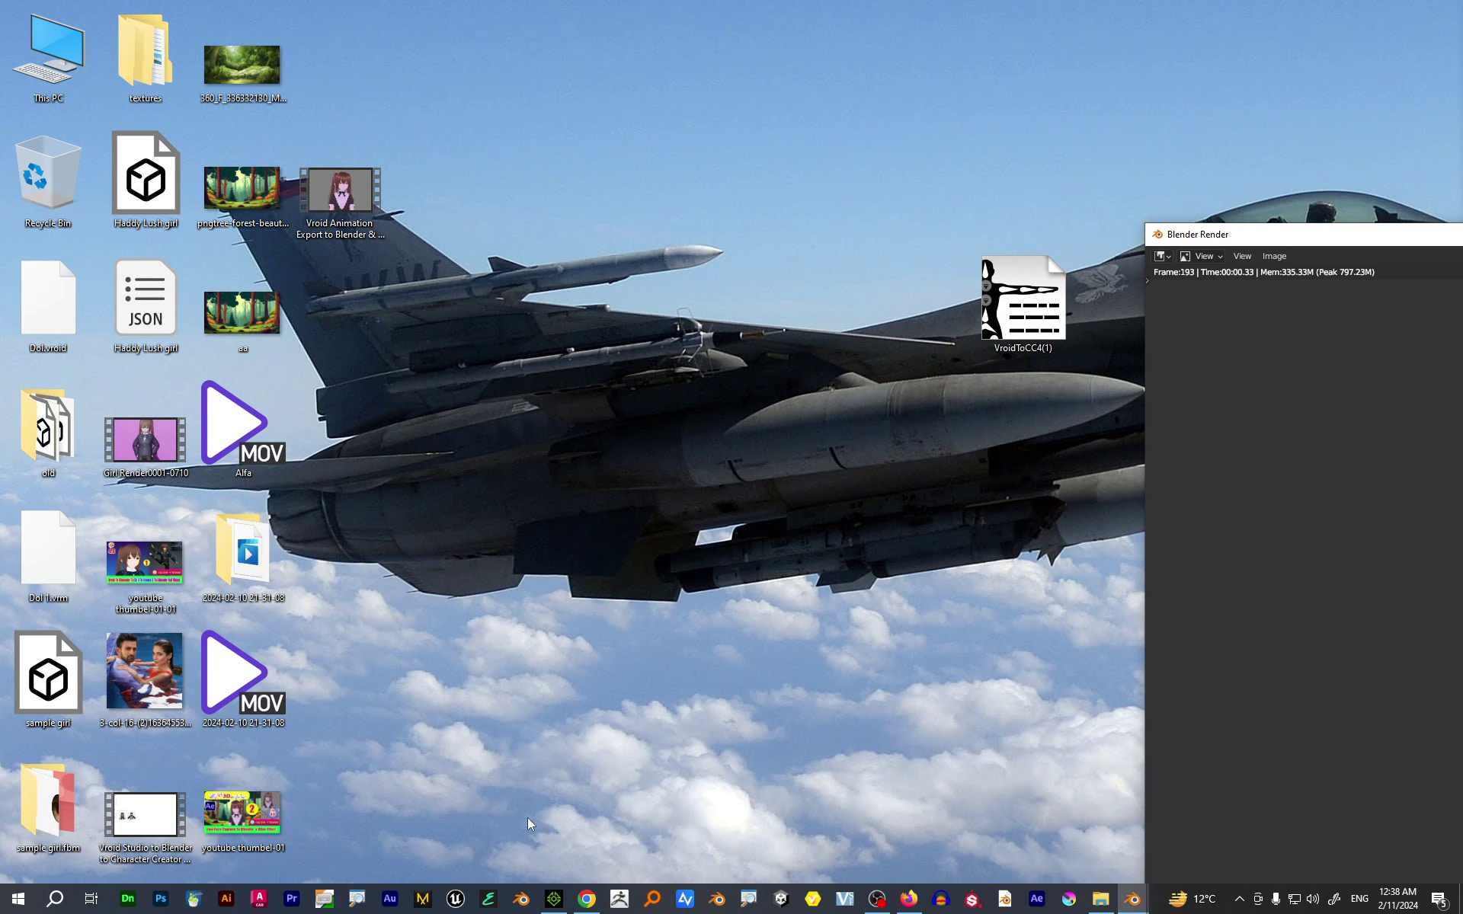
- Switch back to Blender and locate the rendered video sample0001-0193.mkv by browsing the output path on C:\
{"action": "mouse_move", "coordinate": [1120, 898]}
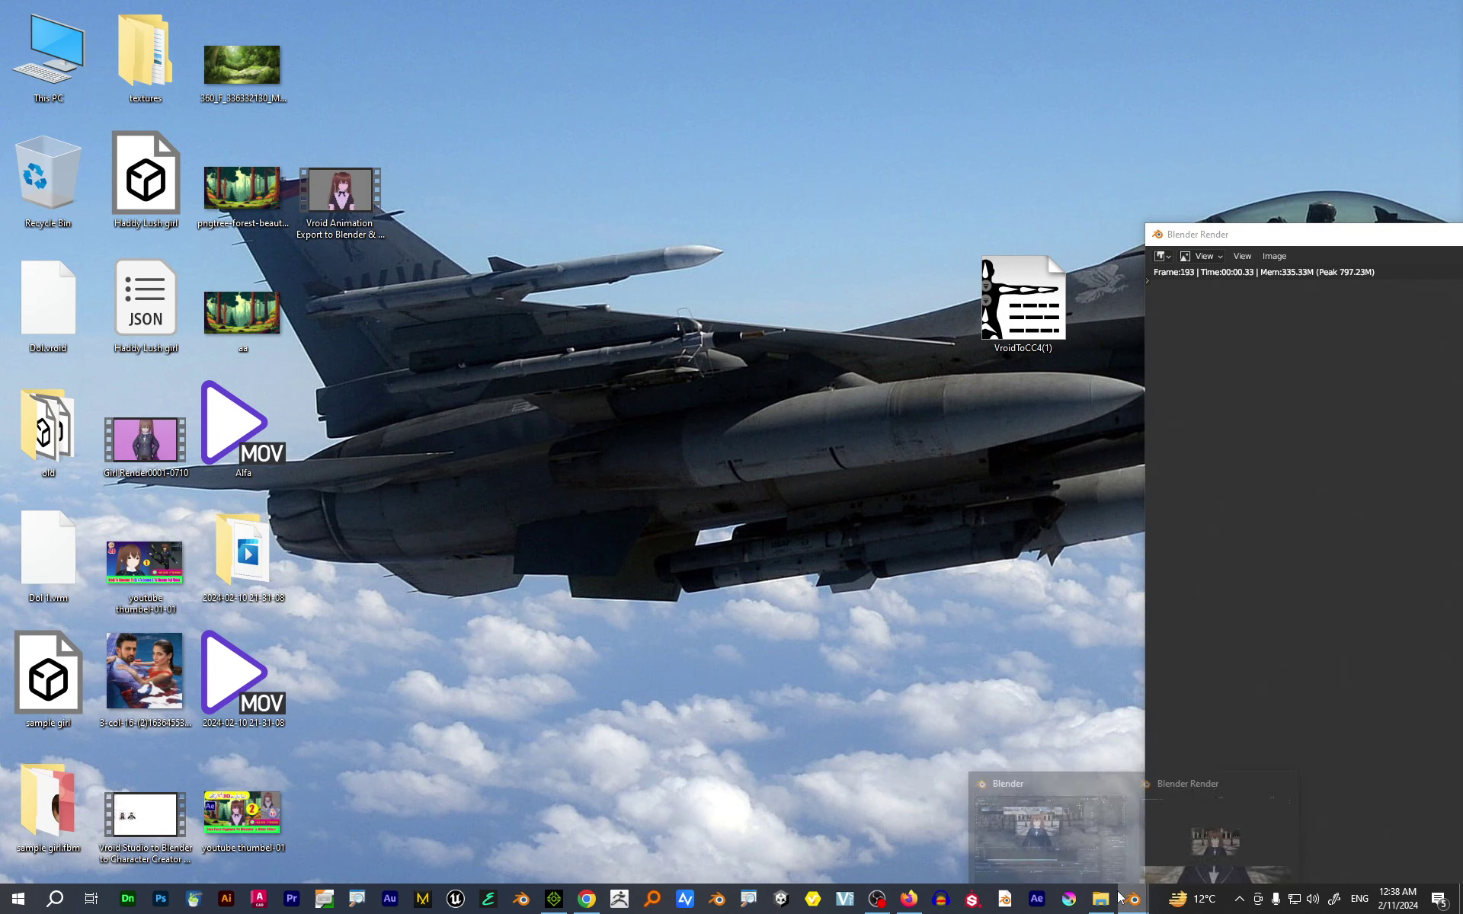
{"action": "left_click", "coordinate": [1086, 835]}
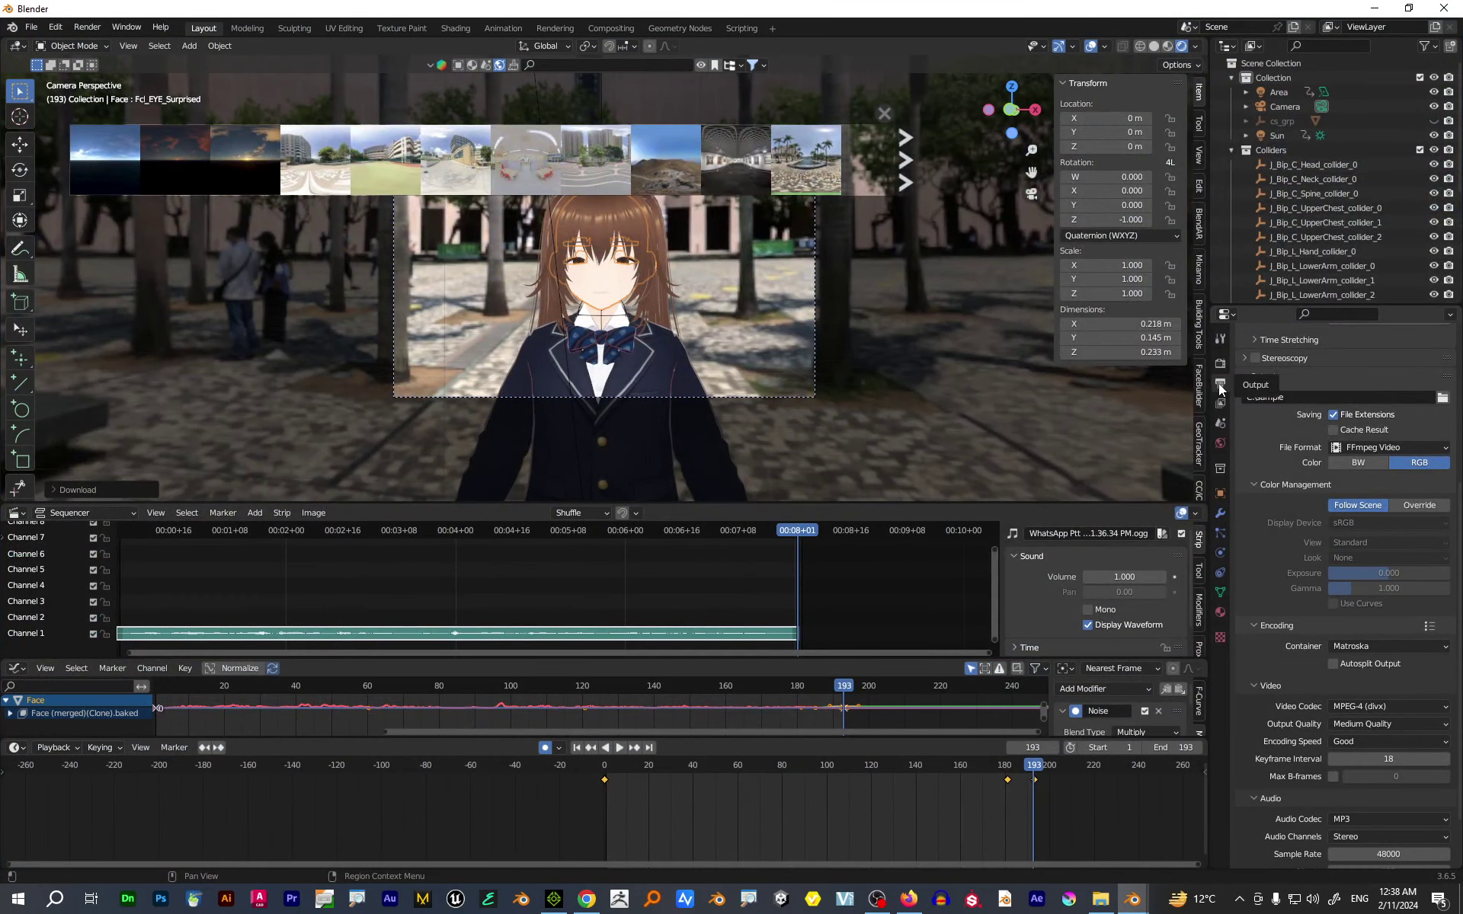
{"action": "scroll", "coordinate": [1387, 487], "scroll_direction": "up", "scroll_amount": 2}
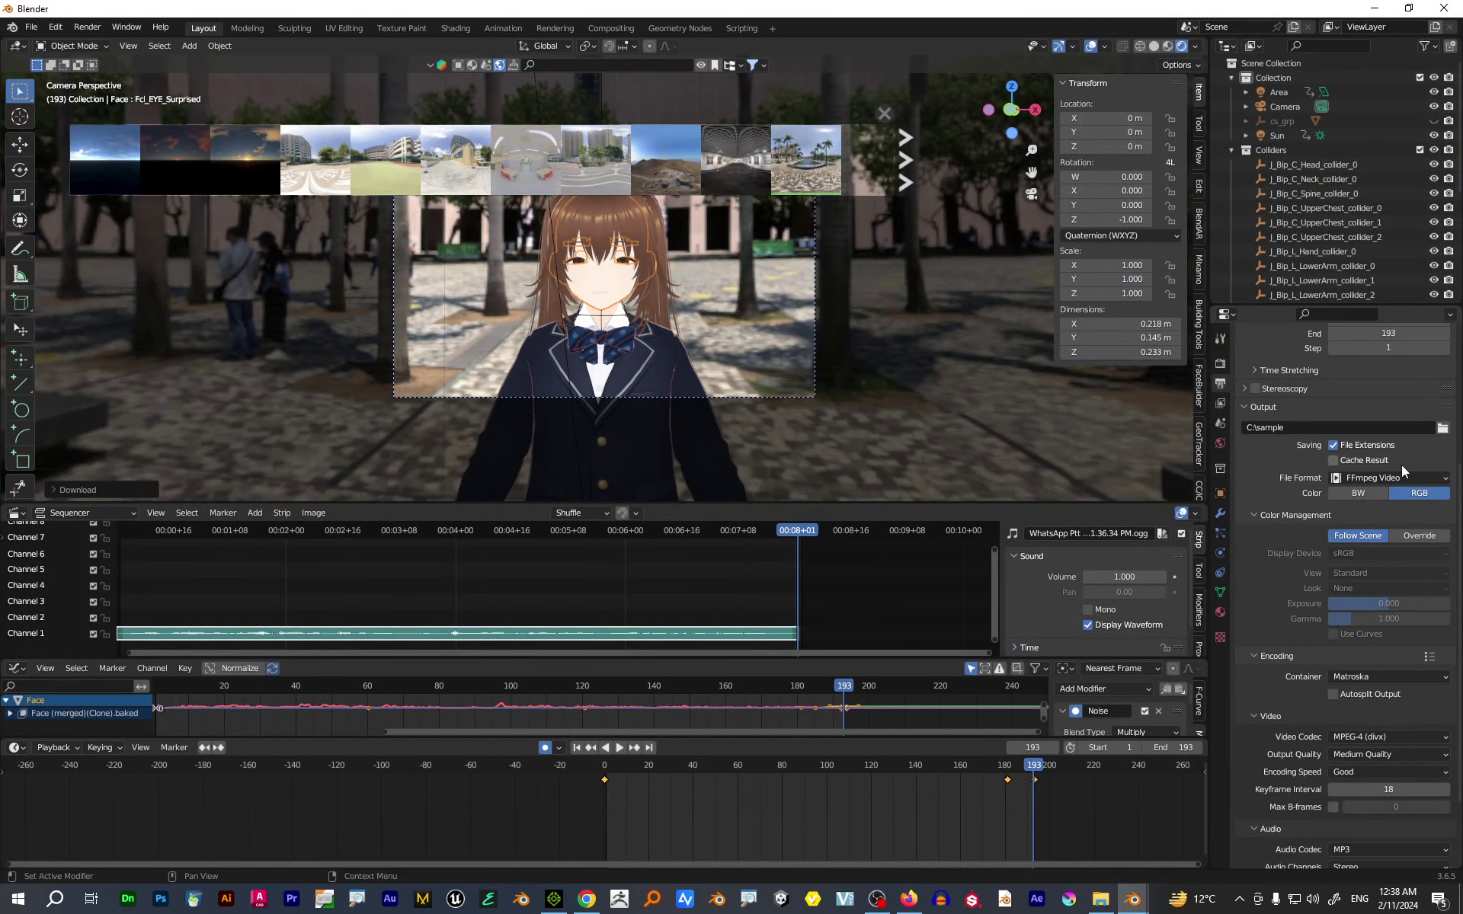
{"action": "left_click", "coordinate": [1441, 431]}
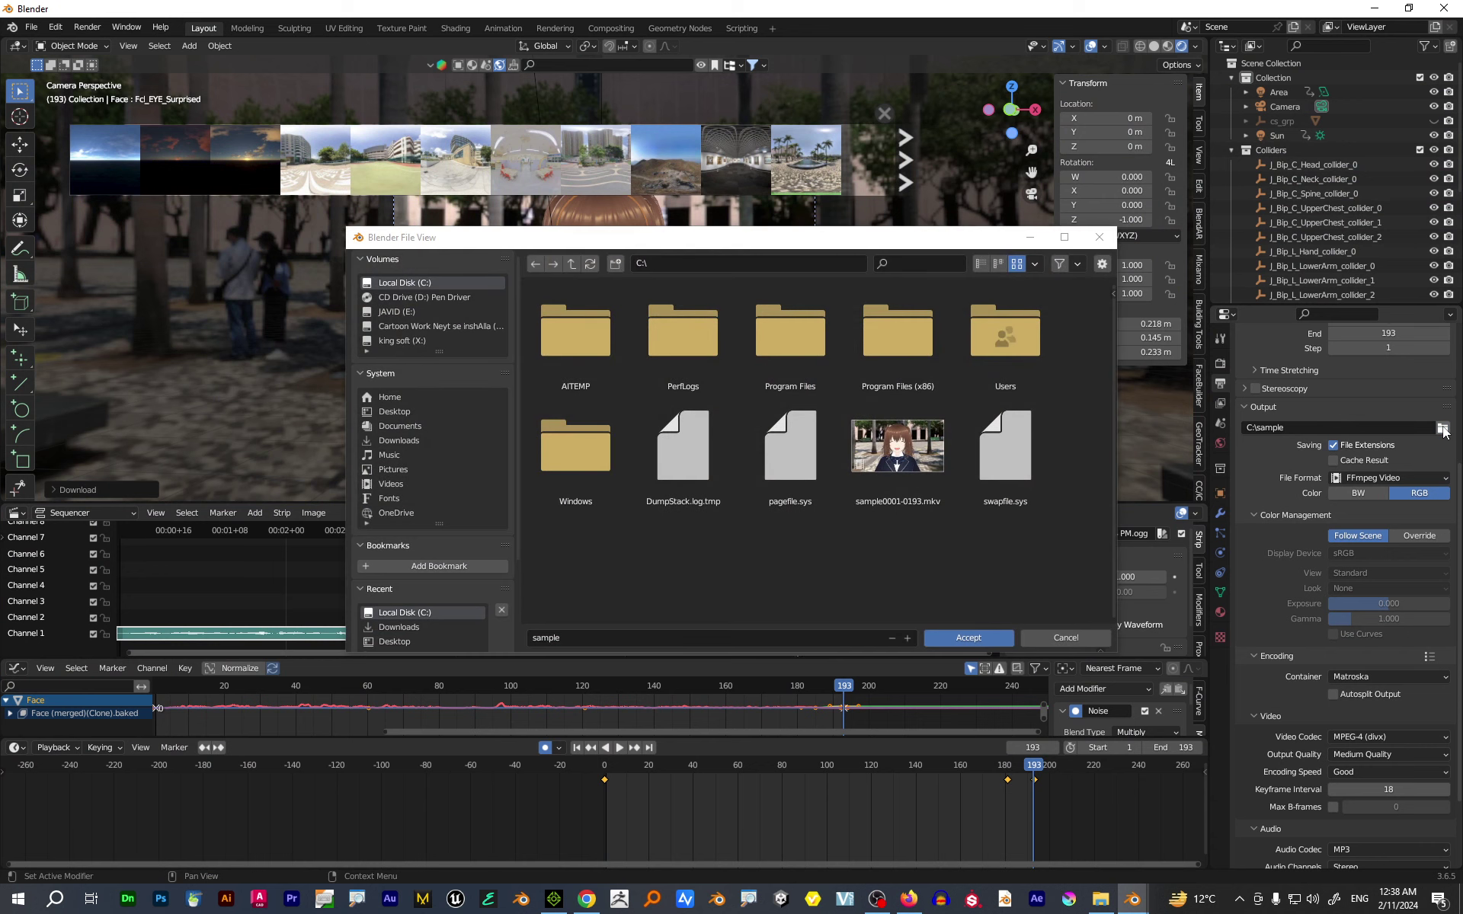
{"action": "left_click", "coordinate": [935, 463]}
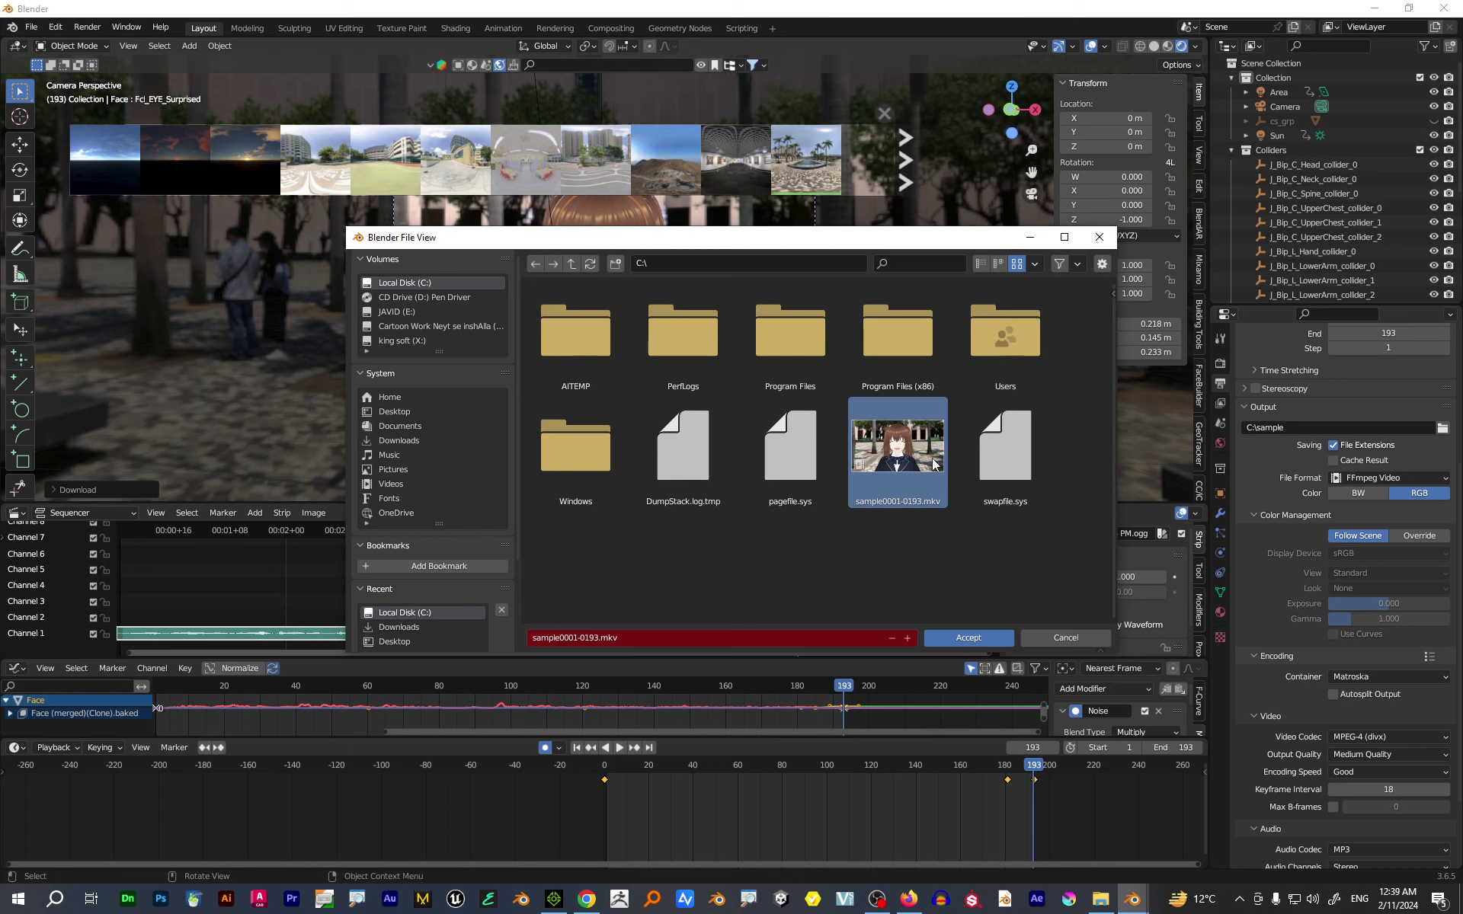
- Inspect the rendered video's file options and folder path, and leave the file browser without changing the output path
{"action": "right_click", "coordinate": [934, 464]}
{"action": "mouse_move", "coordinate": [934, 463]}
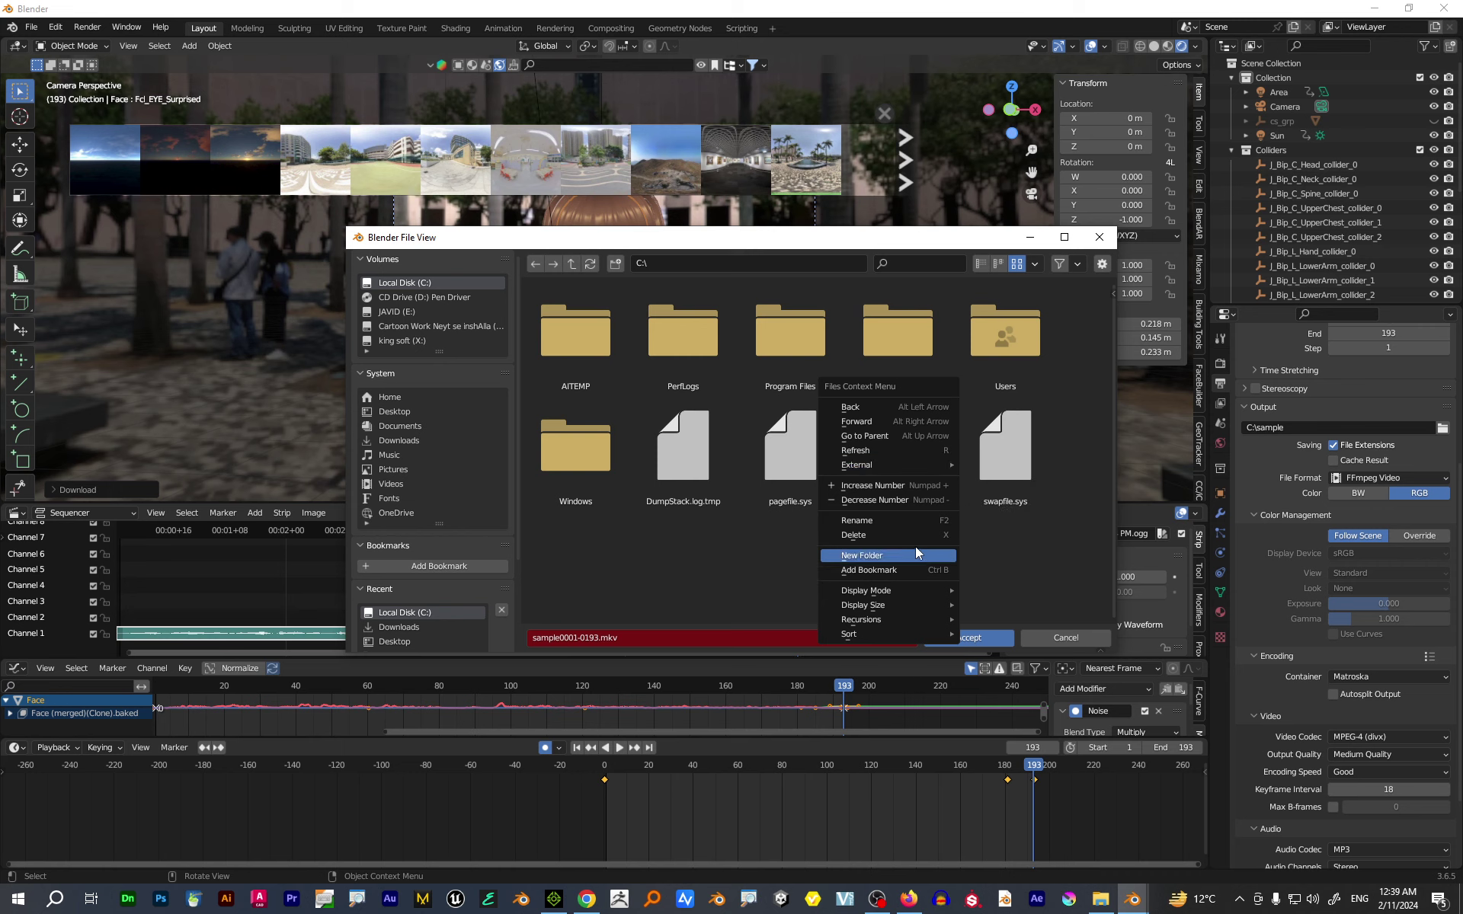
{"action": "left_click", "coordinate": [999, 554]}
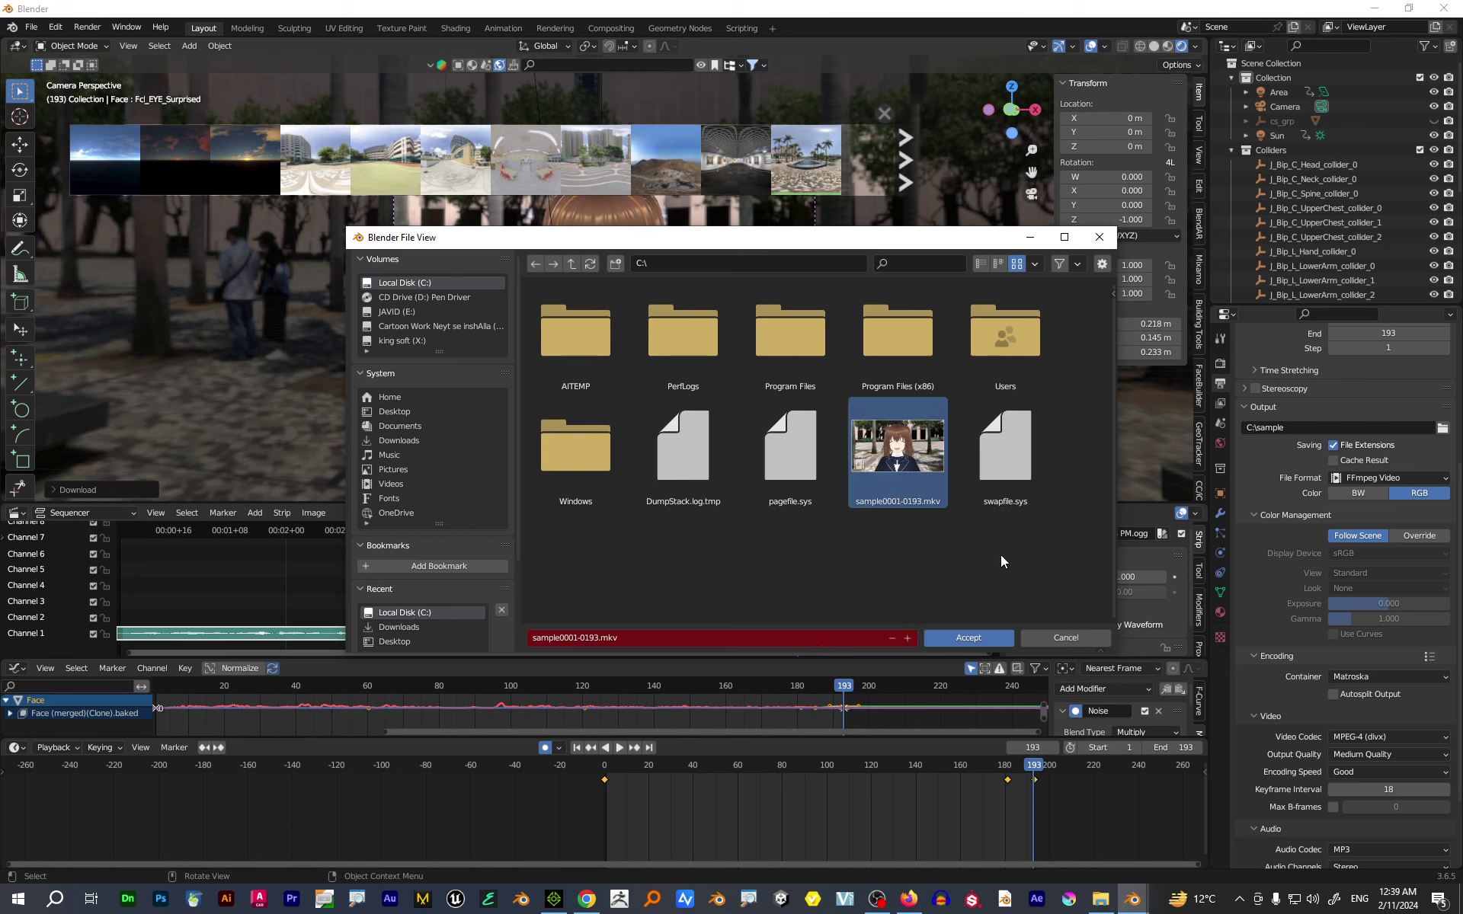
{"action": "left_click", "coordinate": [729, 262]}
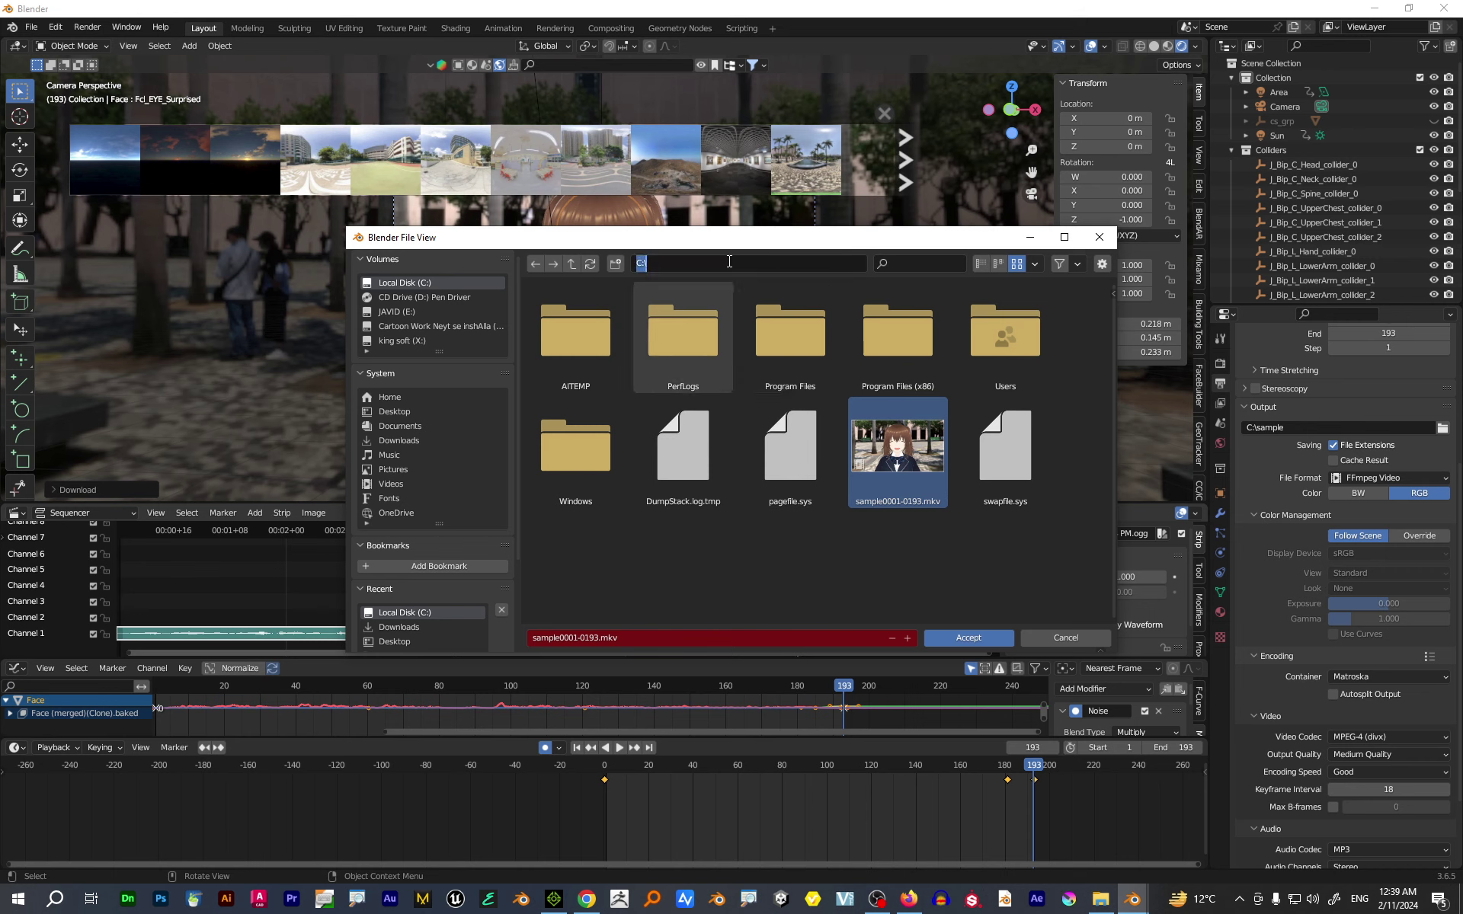
{"action": "left_click", "coordinate": [1039, 643]}
{"action": "left_click", "coordinate": [1054, 634]}
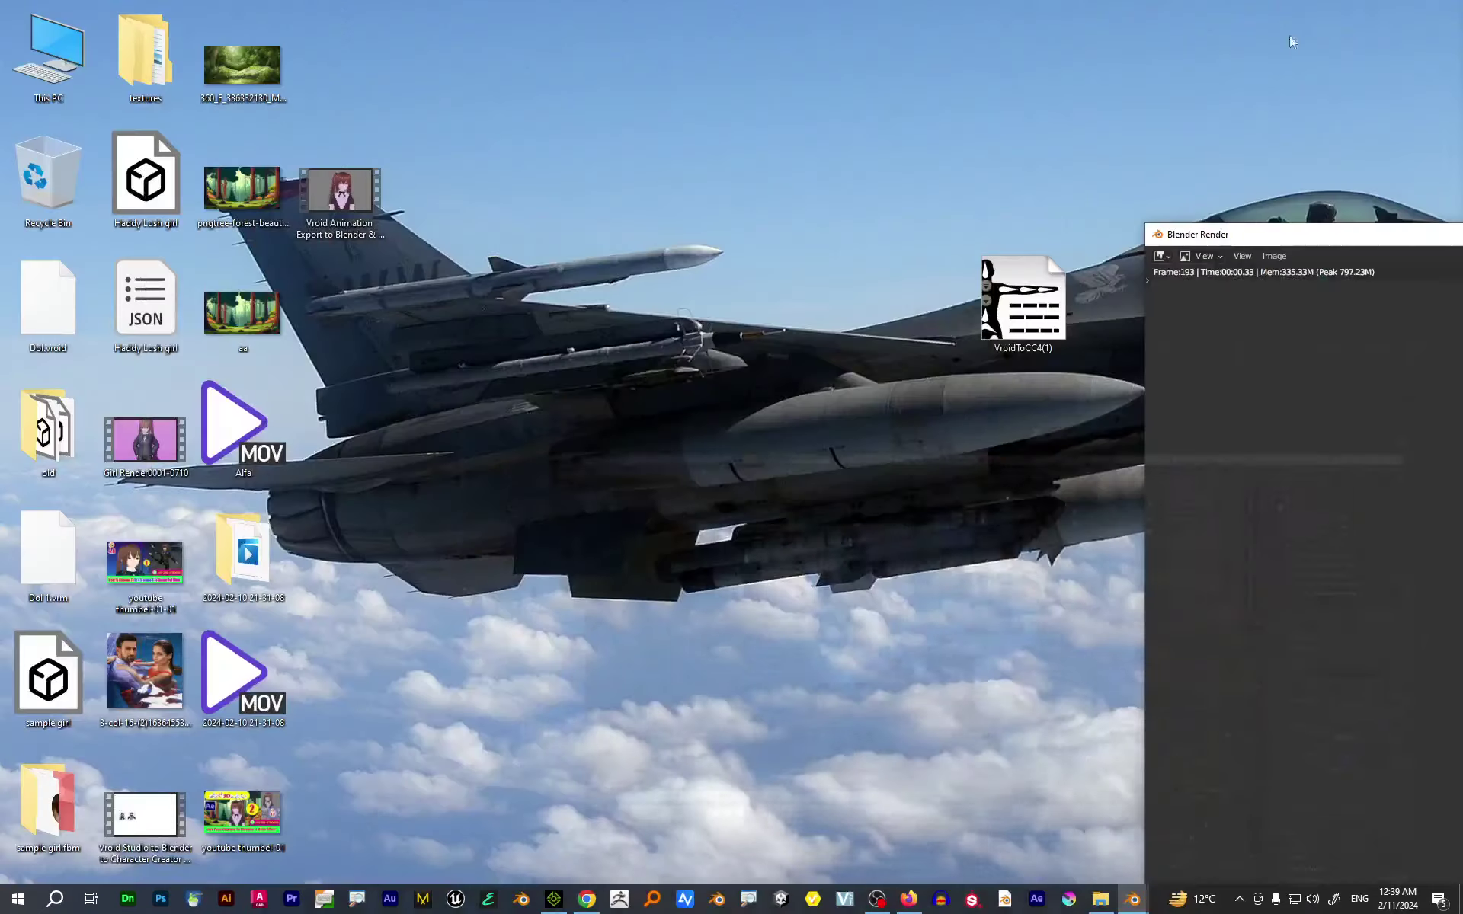
- Switch to File Explorer, go to Local Disk (C:), and play the rendered video sample0001-0193
{"action": "left_click", "coordinate": [1374, 9]}
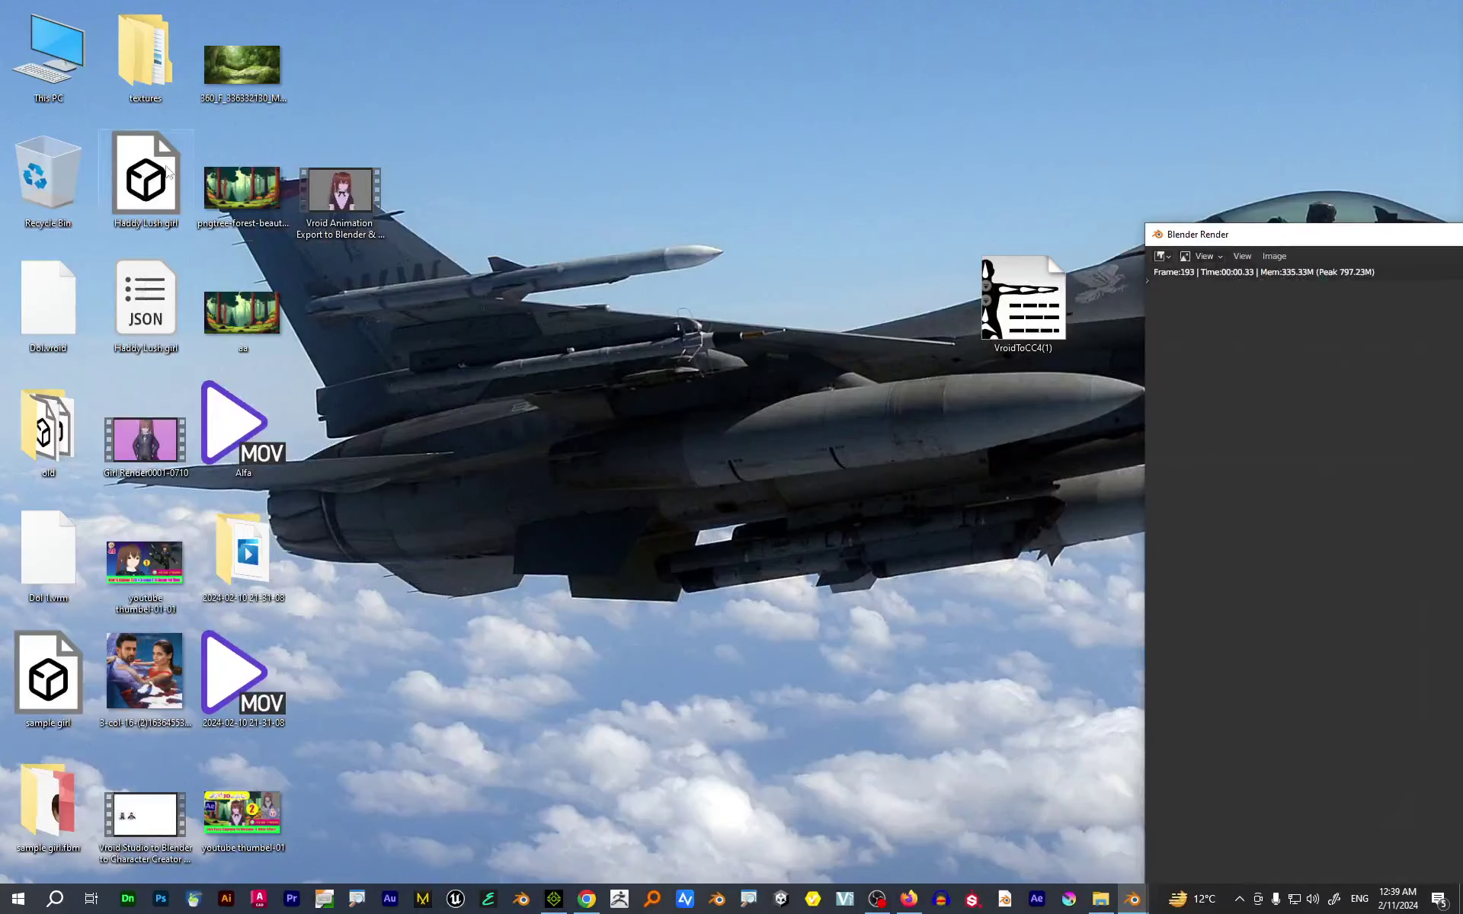
{"action": "double_click", "coordinate": [66, 54]}
{"action": "double_click", "coordinate": [379, 279]}
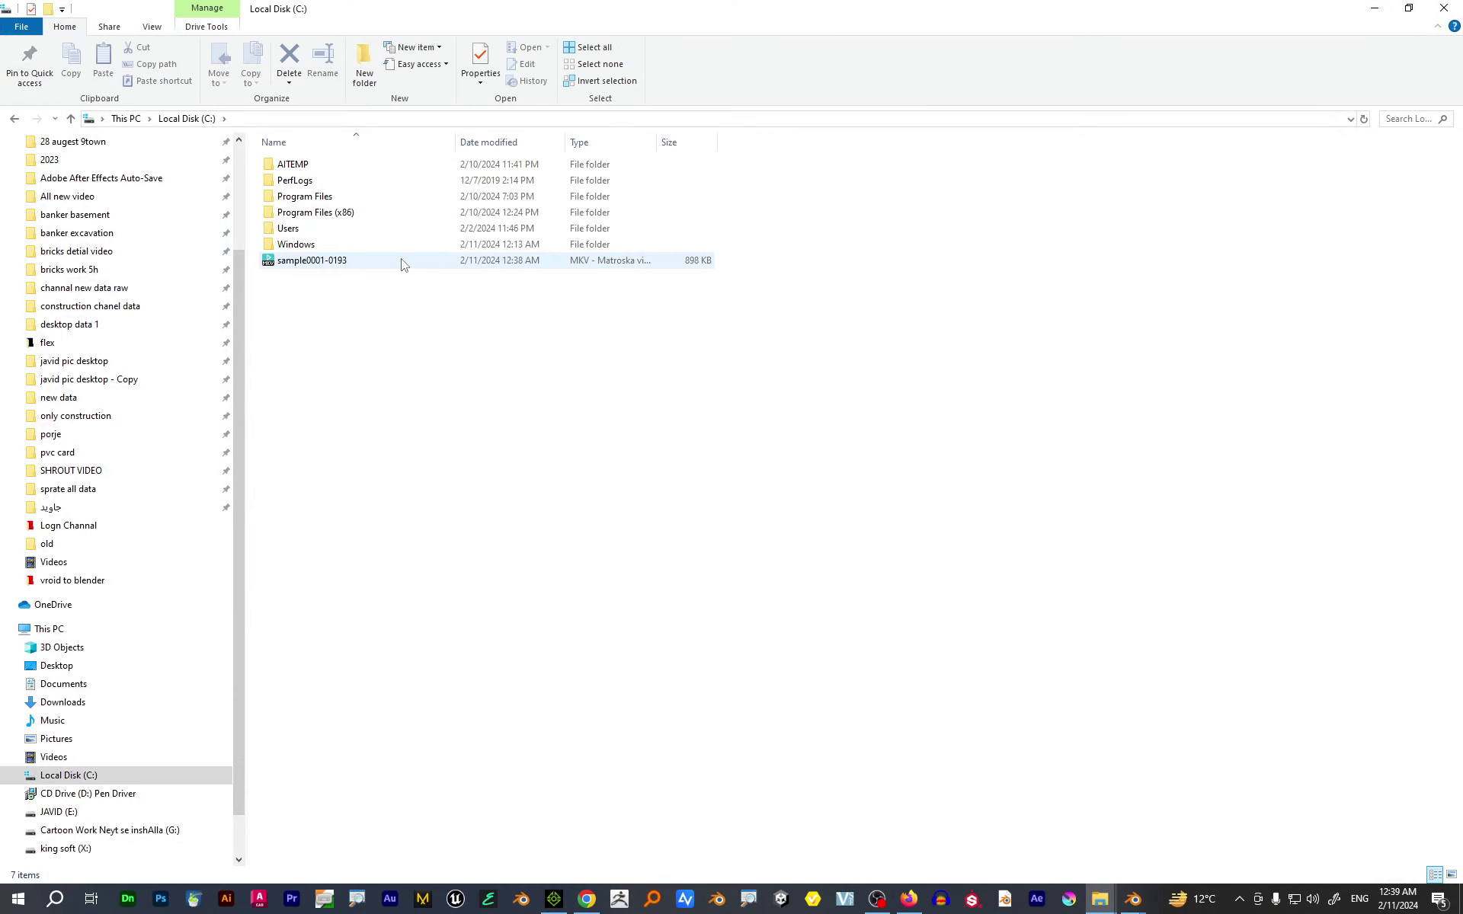
{"action": "double_click", "coordinate": [386, 268]}
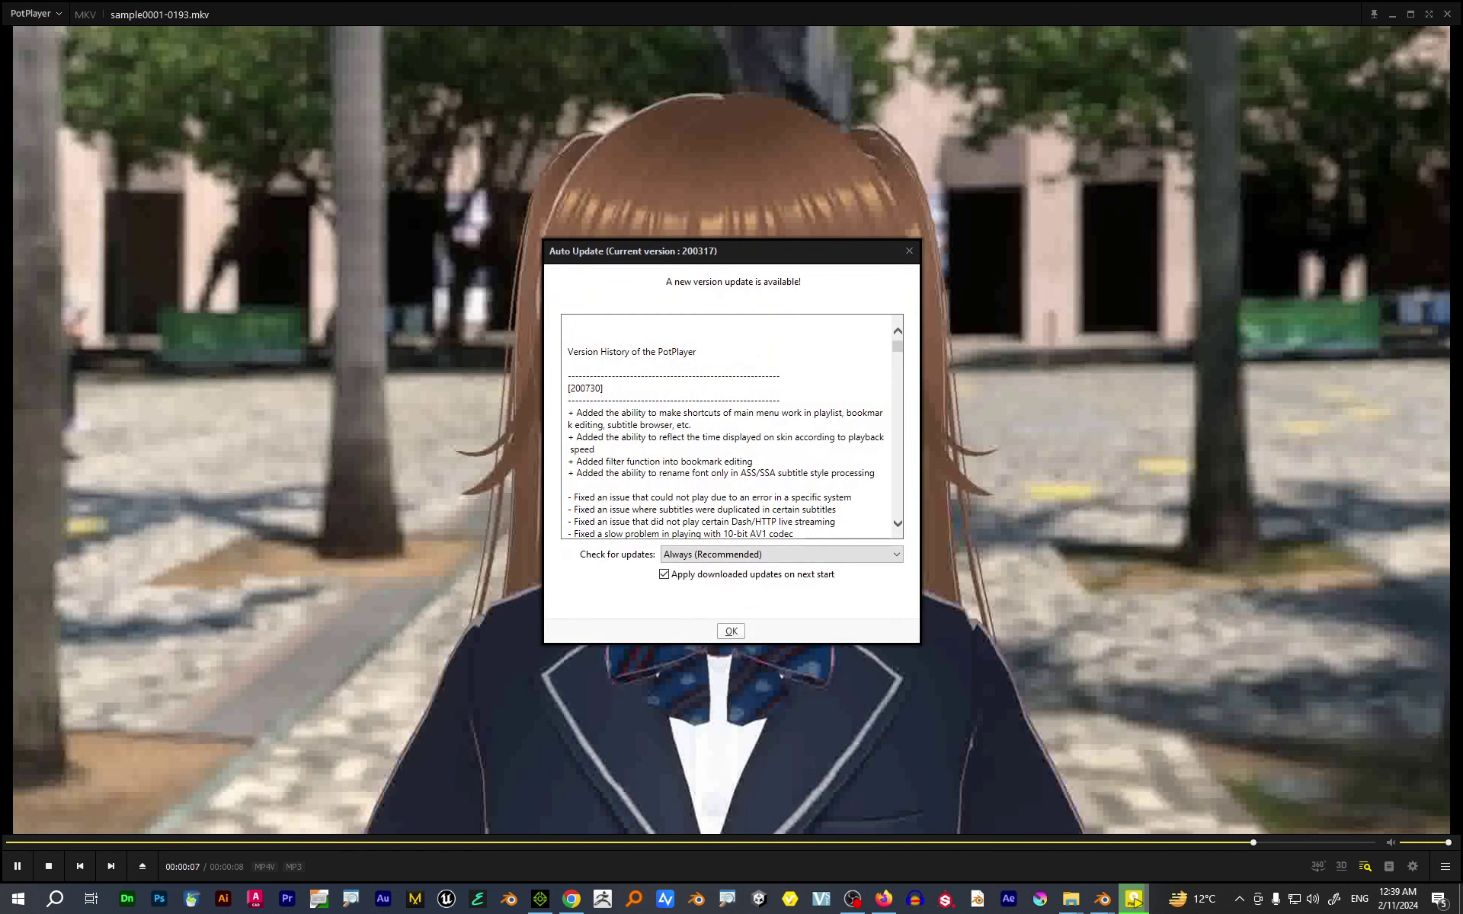
- Dismiss the player's update notice, watch the rendered lip-sync video, and pause its playback
{"action": "left_click", "coordinate": [909, 251]}
{"action": "left_click", "coordinate": [829, 518]}
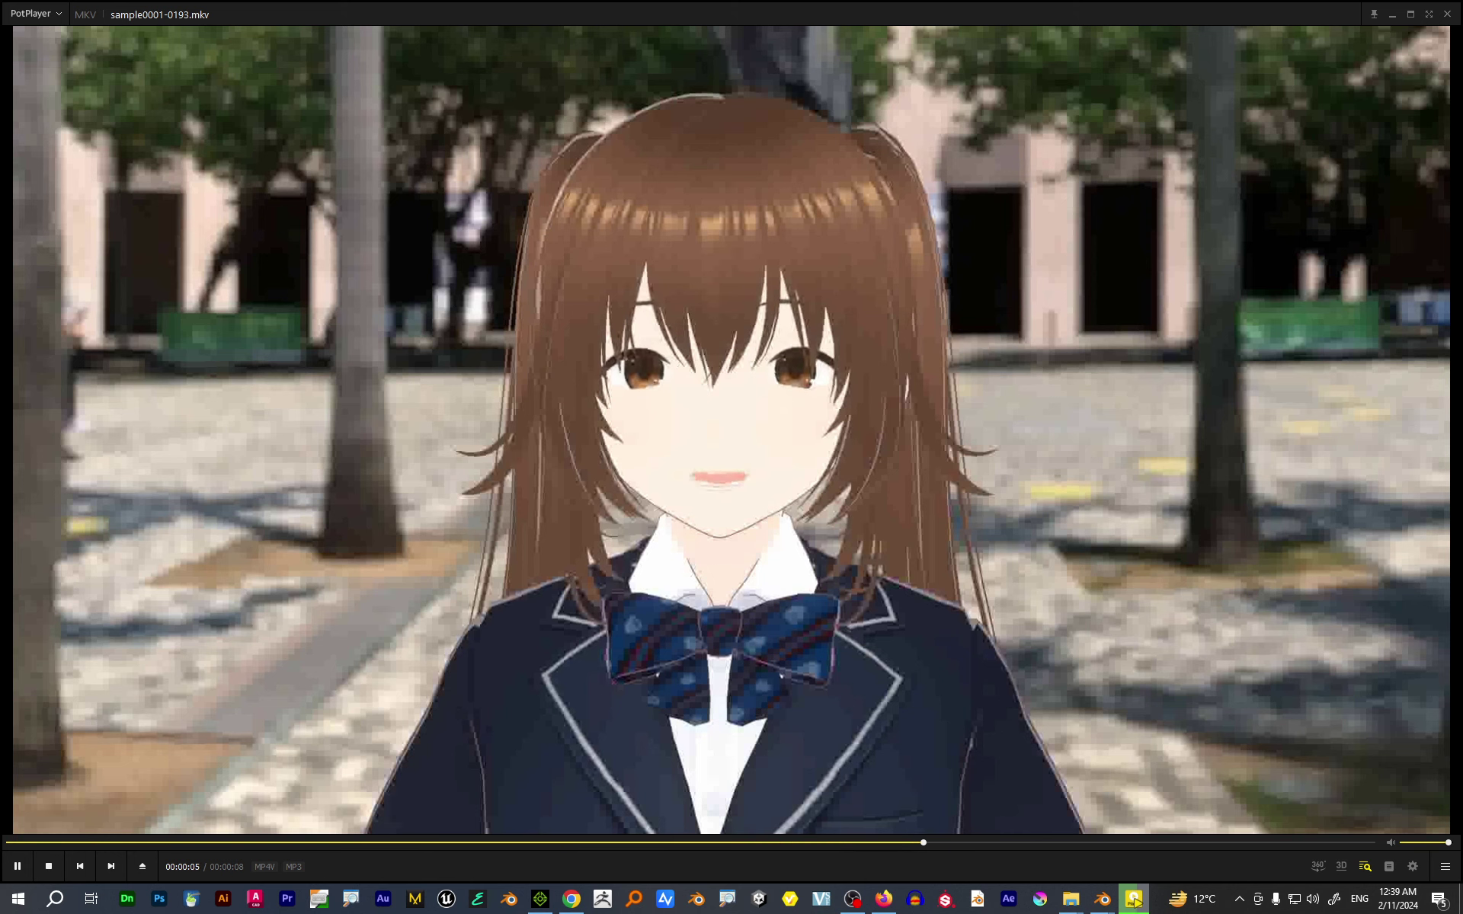
{"action": "left_click", "coordinate": [1200, 286]}
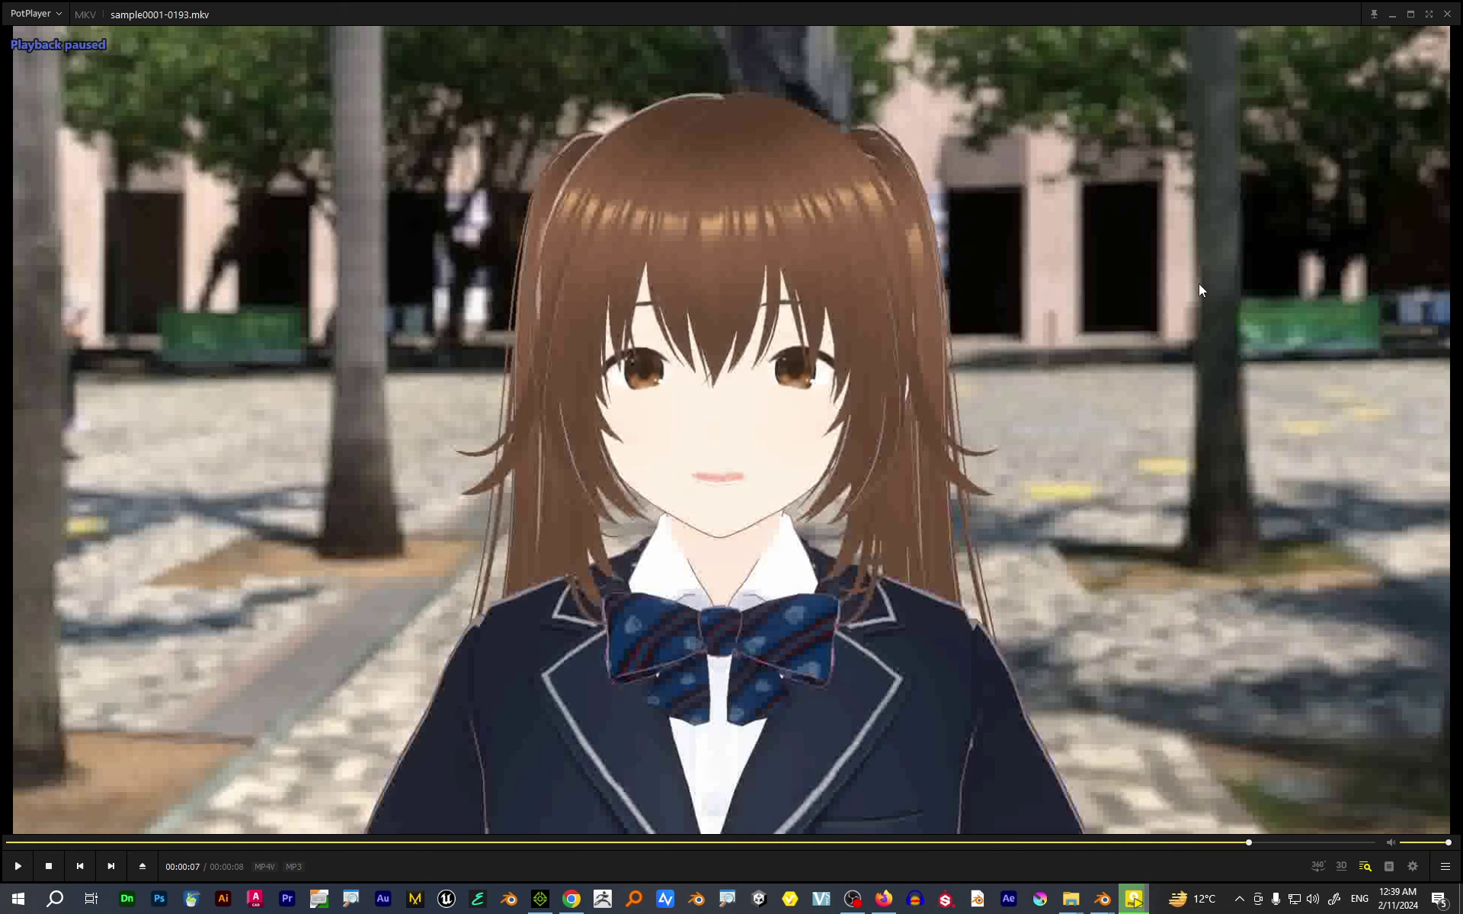